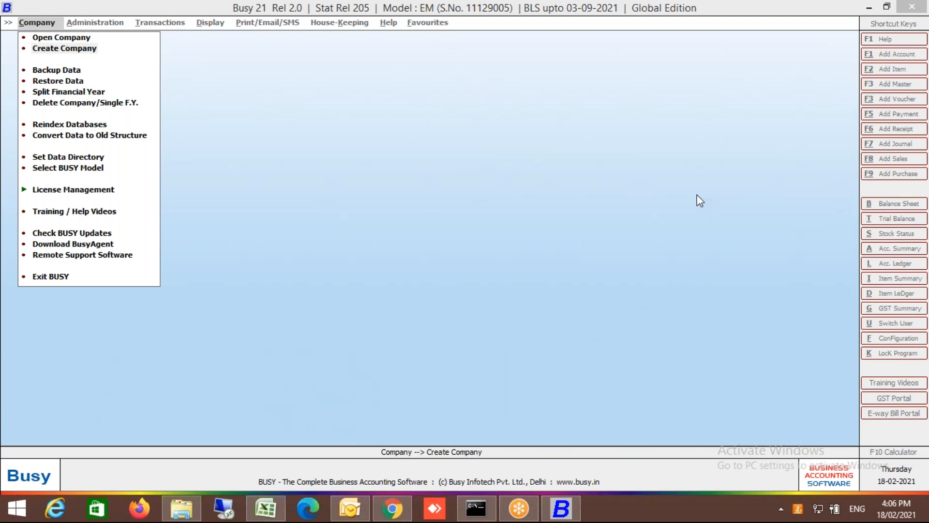
pyautogui.click(75, 55)
pyautogui.click(543, 282)
pyautogui.press('Escape')
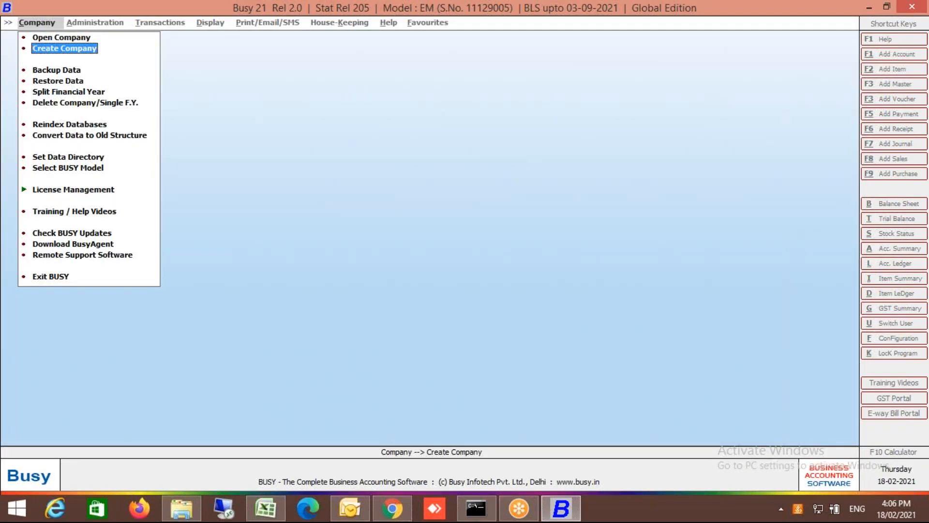
# Start creating a company, declining the training videos, and name it "Busy Training A to Z Session - 1"
pyautogui.press('Return')
pyautogui.press('Tab')
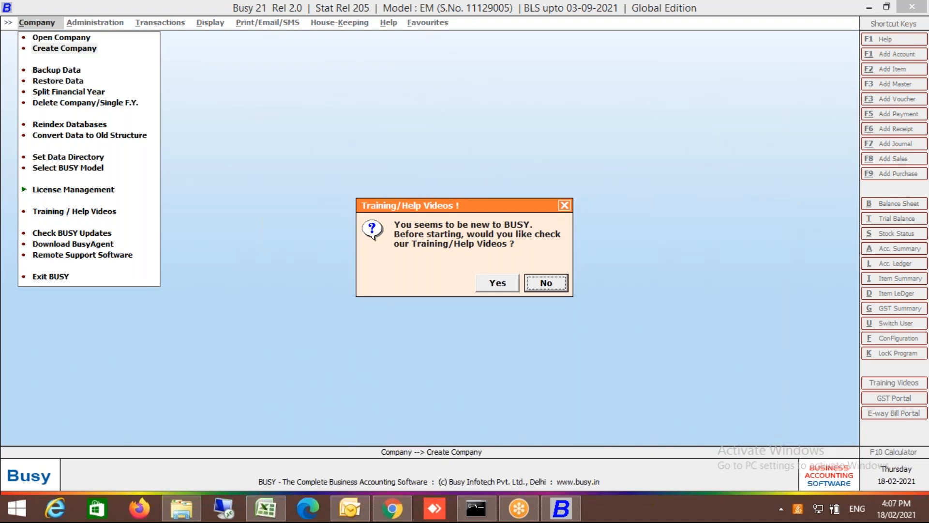
pyautogui.press('Return')
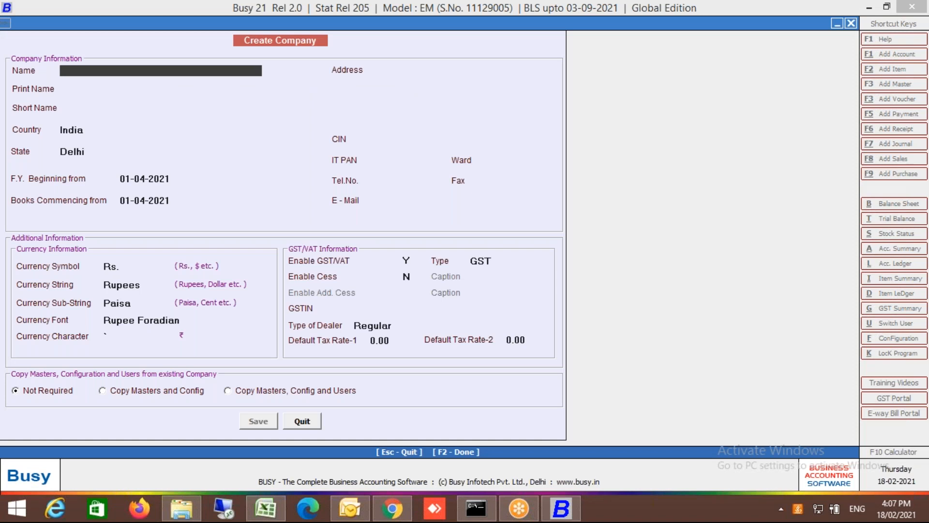
pyautogui.write('Busy Training Session - 1')
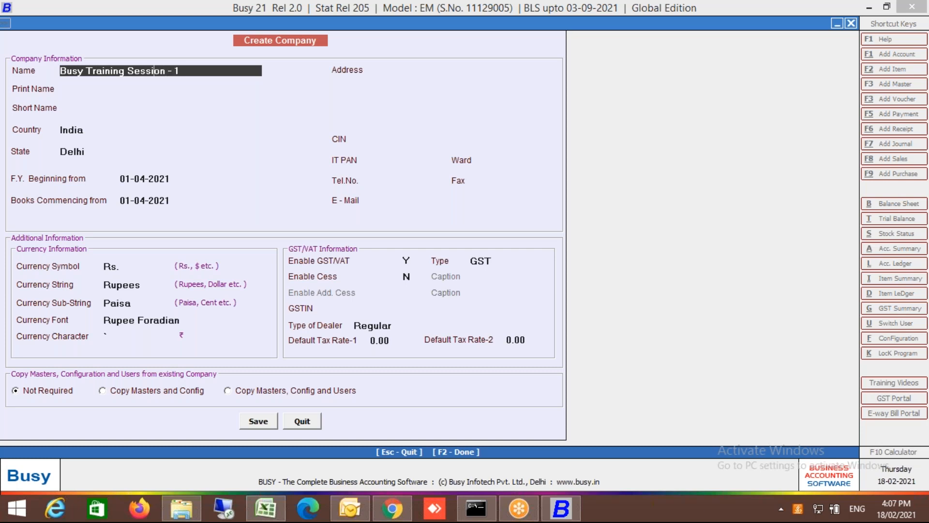
pyautogui.click(126, 70)
pyautogui.write('A to Z')
pyautogui.press('Return')
pyautogui.press('Return')
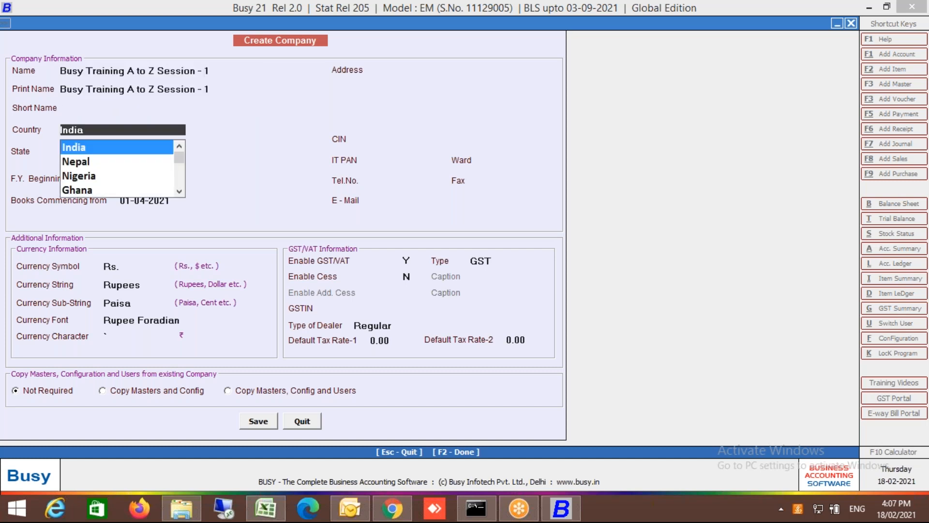
# Keep India as the company's country and set its state to Maharashtra
pyautogui.press('Return')
pyautogui.write('maha')
pyautogui.press('Return')
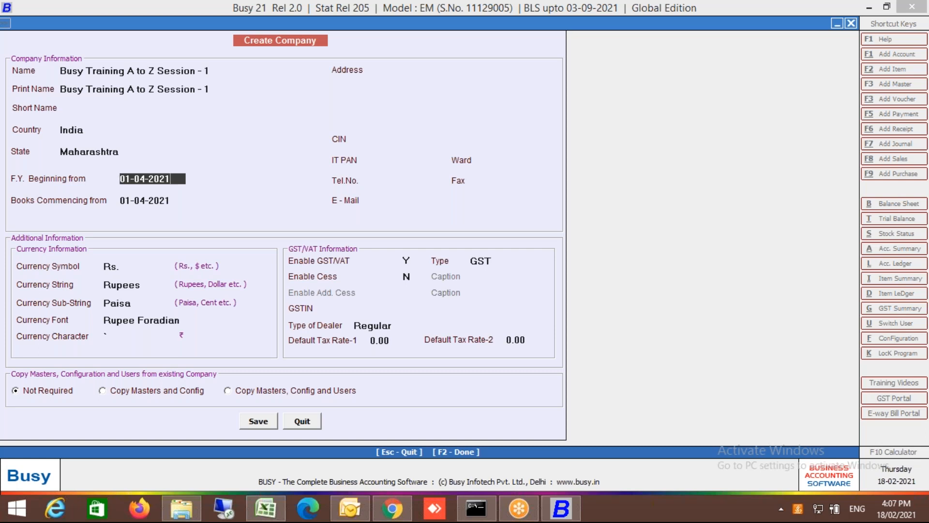
# Set the financial year to begin from 01-04-2020 and the books to commence from 01-02-2021
pyautogui.press('BackSpace')
pyautogui.write('0')
pyautogui.press('Return')
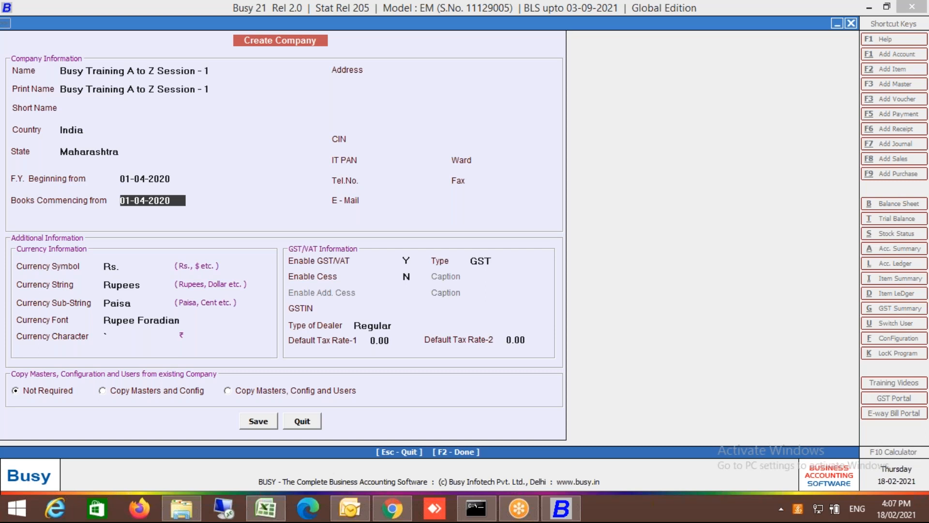
pyautogui.write('1.22')
pyautogui.press('BackSpace')
pyautogui.write('.2021')
pyautogui.press('Return')
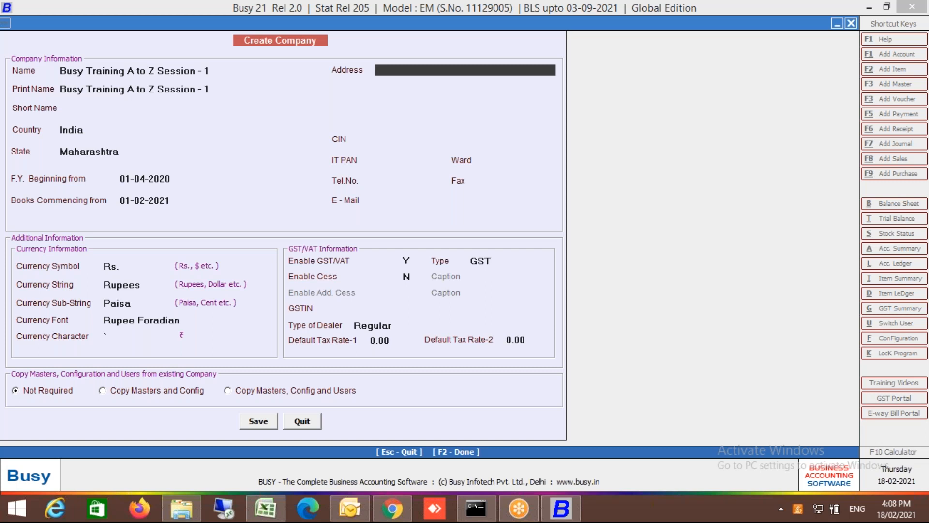
pyautogui.press('Up')
pyautogui.press('Up')
pyautogui.press('Down')
pyautogui.press('Up')
pyautogui.press('Down')
pyautogui.press('Up')
pyautogui.press('Down')
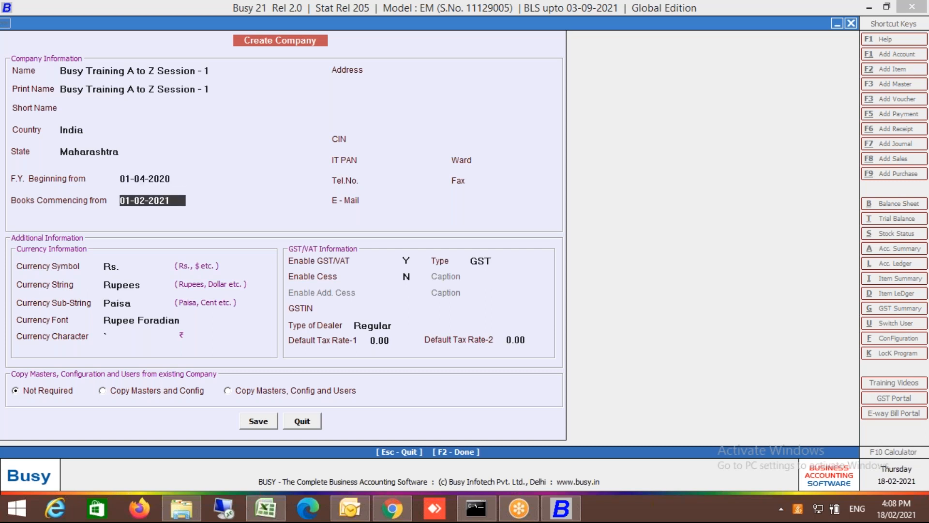
pyautogui.press('Down')
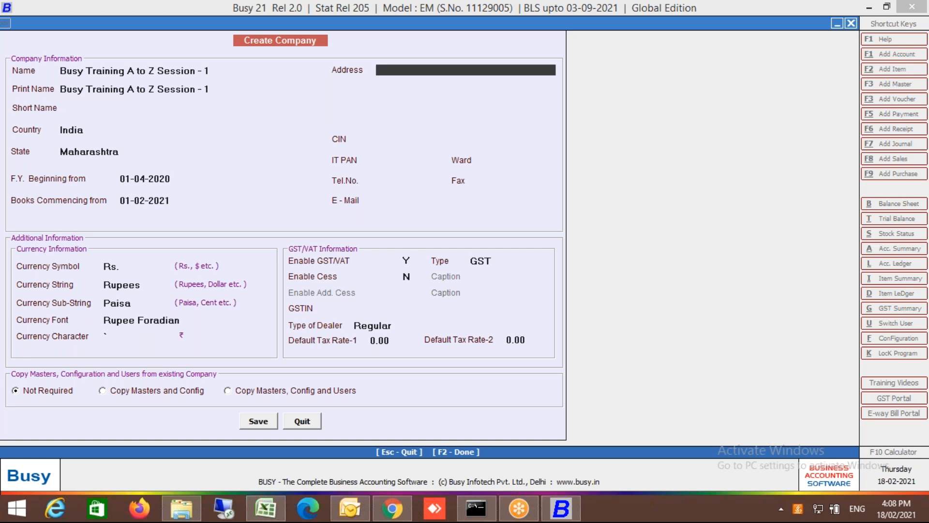
# Pass over the address, CIN, IT PAN, Ward, telephone, fax and e-mail fields without entries and go on to the currency symbol
pyautogui.press('Down')
pyautogui.press('Down')
pyautogui.press('Down')
pyautogui.press('Down')
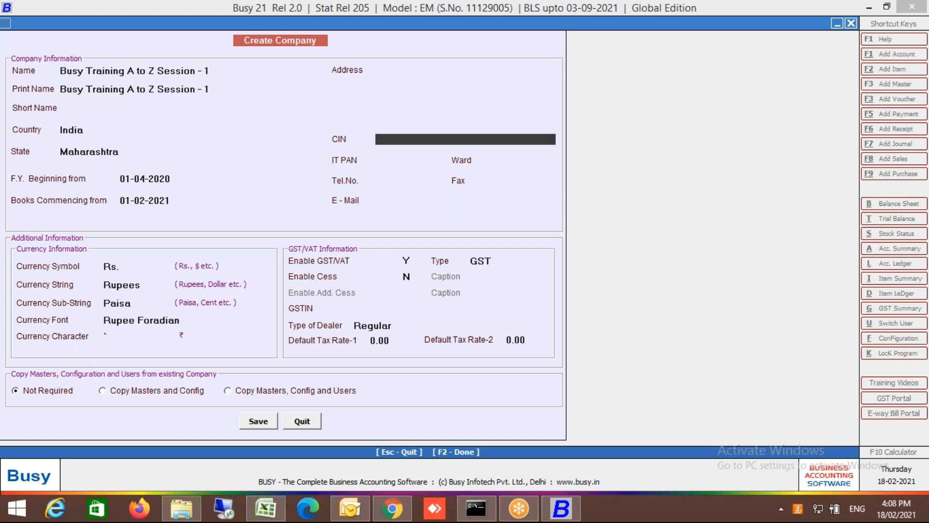
pyautogui.press('Return')
pyautogui.press('Return')
pyautogui.press('Return')
pyautogui.press('Return')
pyautogui.press('Return')
pyautogui.press('Return')
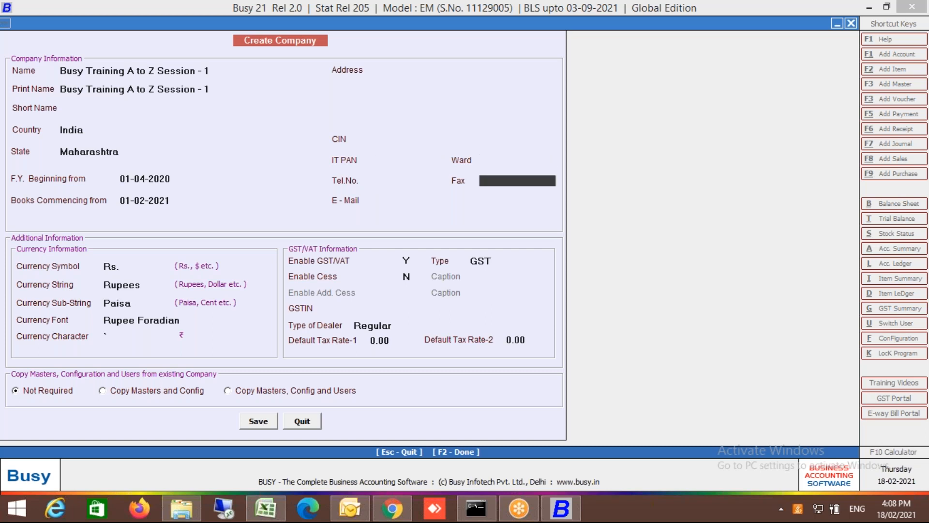
pyautogui.press('Return')
pyautogui.press('Return')
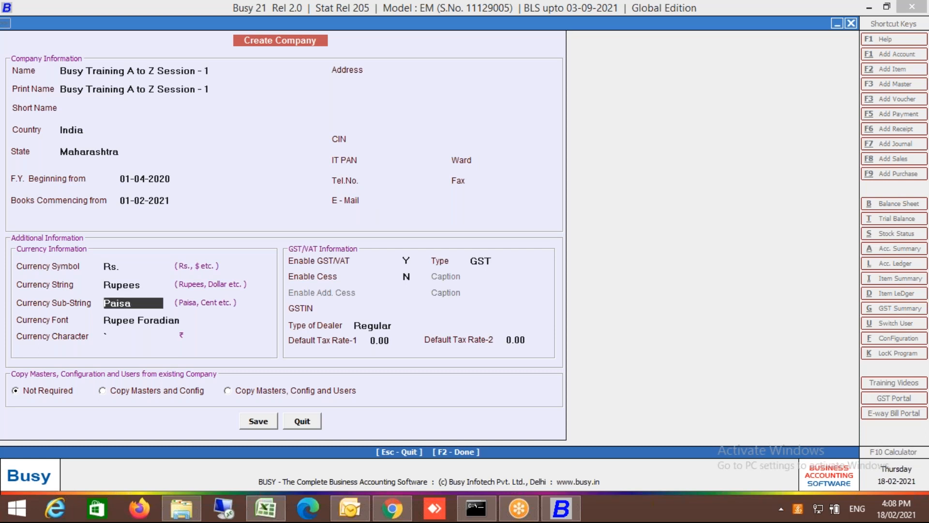
pyautogui.press('Up')
pyautogui.press('Up')
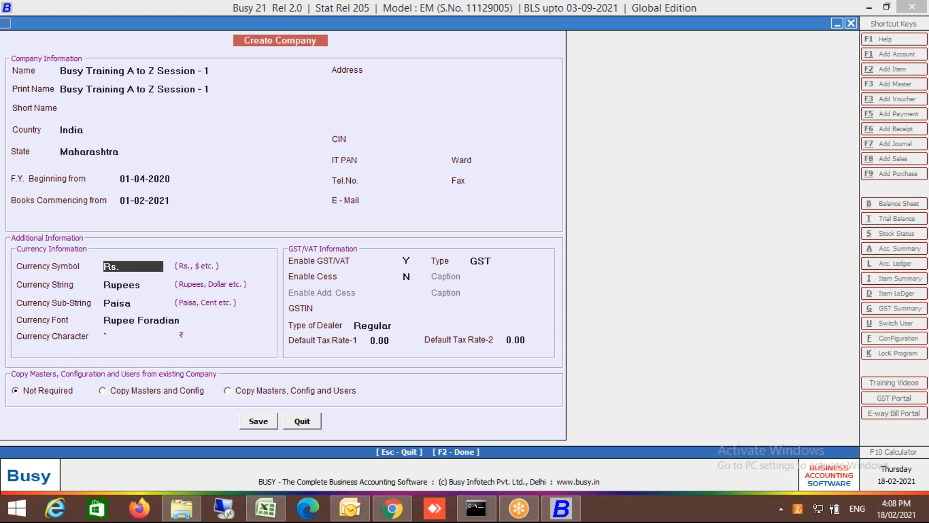
# Set the currency symbol to Rs and keep the default currency string, sub-string, font and character
pyautogui.write('$')
pyautogui.press('BackSpace')
pyautogui.write('Rs')
pyautogui.press('Return')
pyautogui.press('Return')
pyautogui.press('Return')
pyautogui.press('Return')
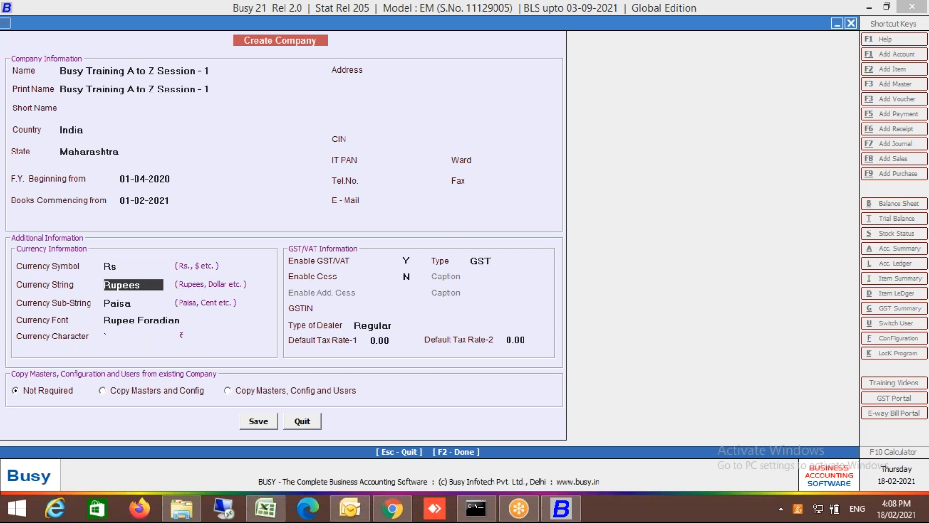
pyautogui.press('Return')
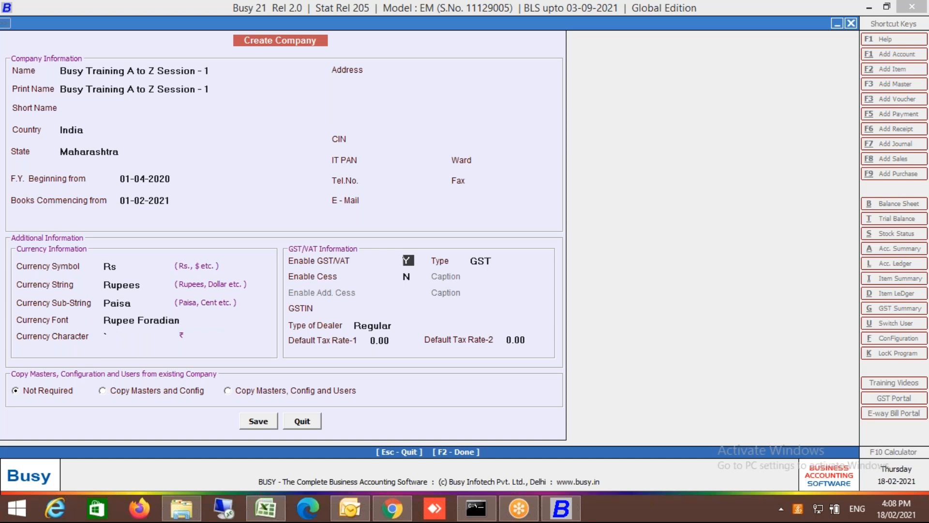
# Keep GST/VAT enabled with type GST, leave Cess disabled, and leave the GSTIN blank
pyautogui.press('Return')
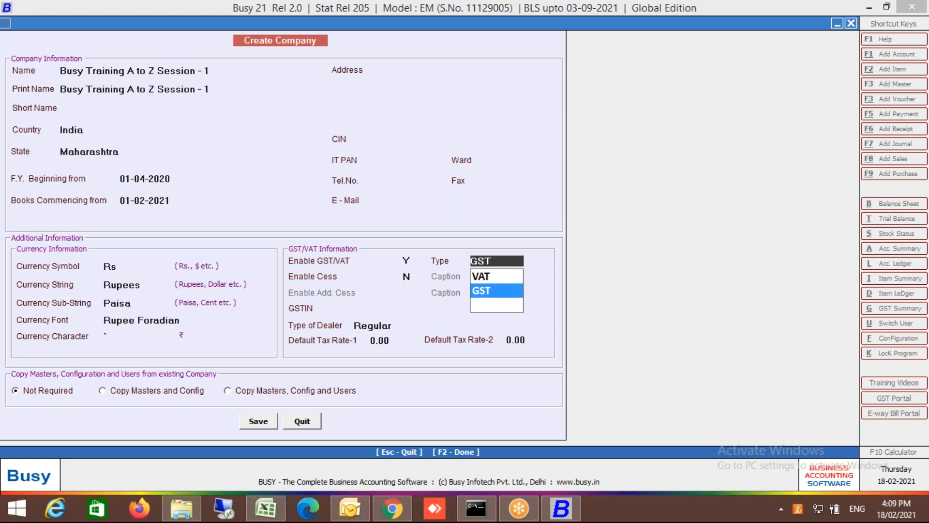
pyautogui.press('Return')
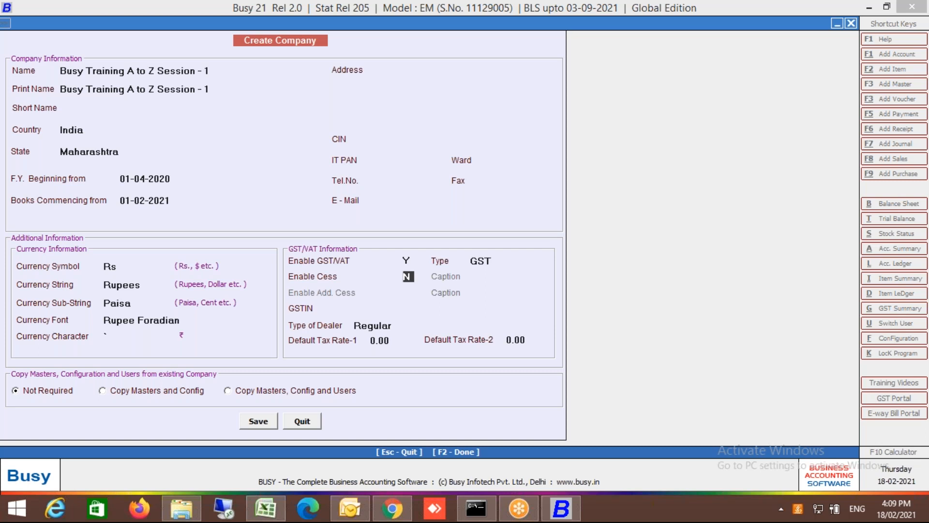
pyautogui.press('Return')
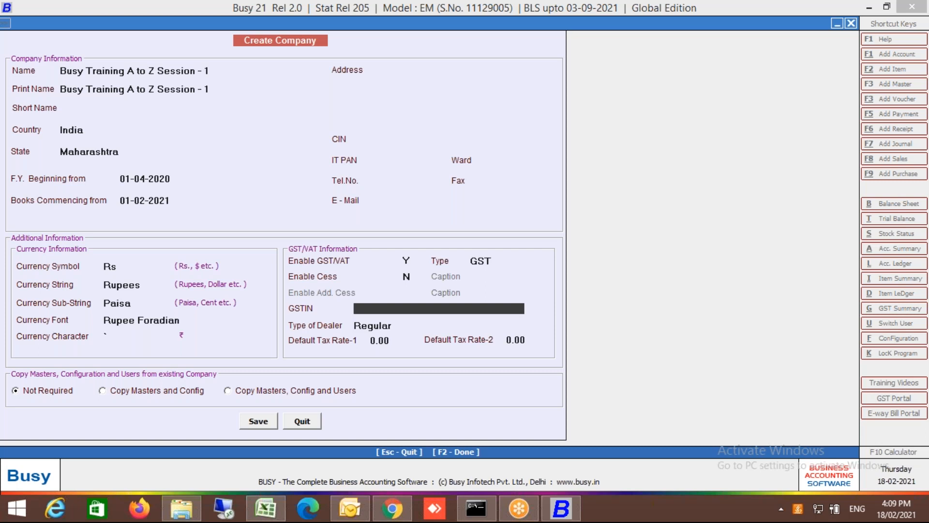
pyautogui.press('Return')
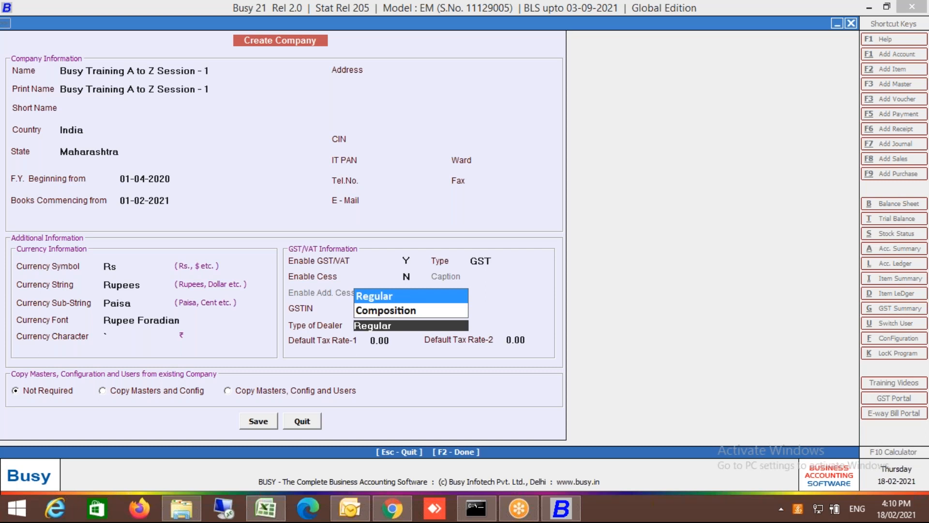
# Check the Composition dealer option and keep Regular as the type of dealer
pyautogui.press('Return')
pyautogui.press('Escape')
pyautogui.press('Down')
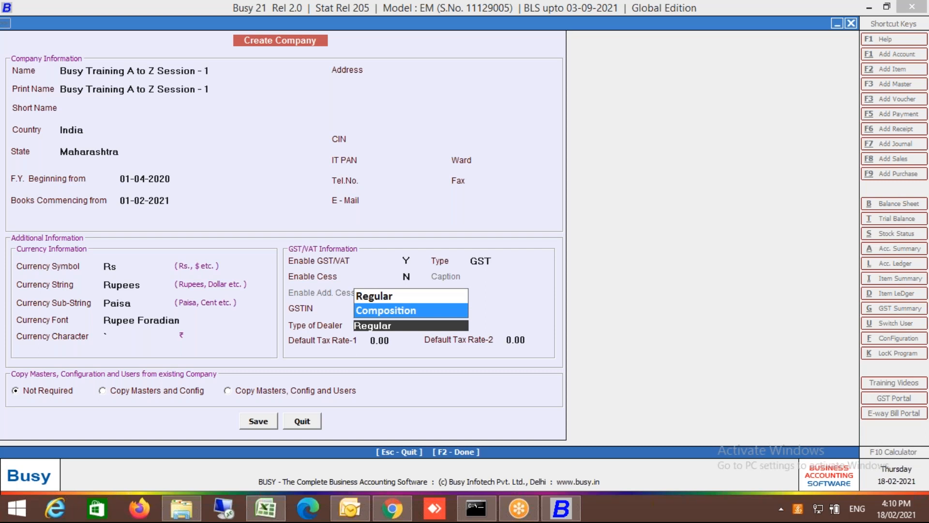
pyautogui.press('Up')
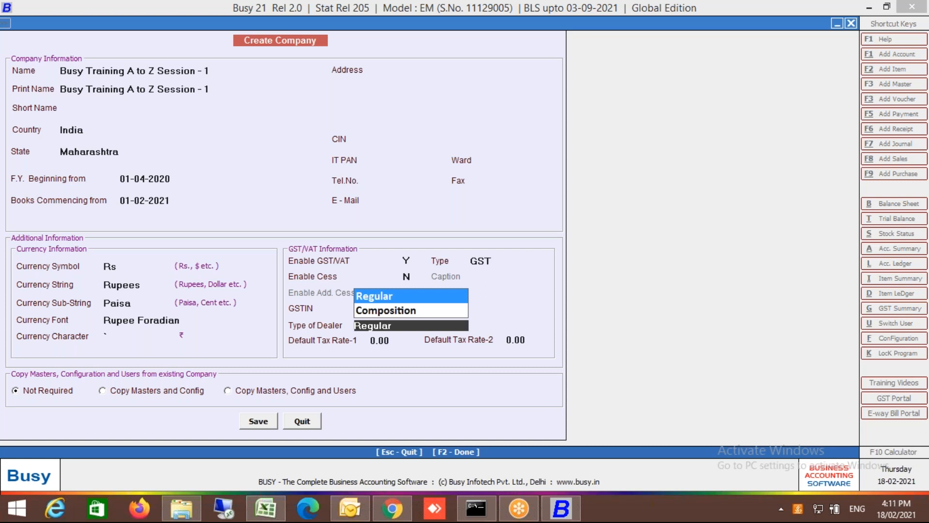
pyautogui.press('Return')
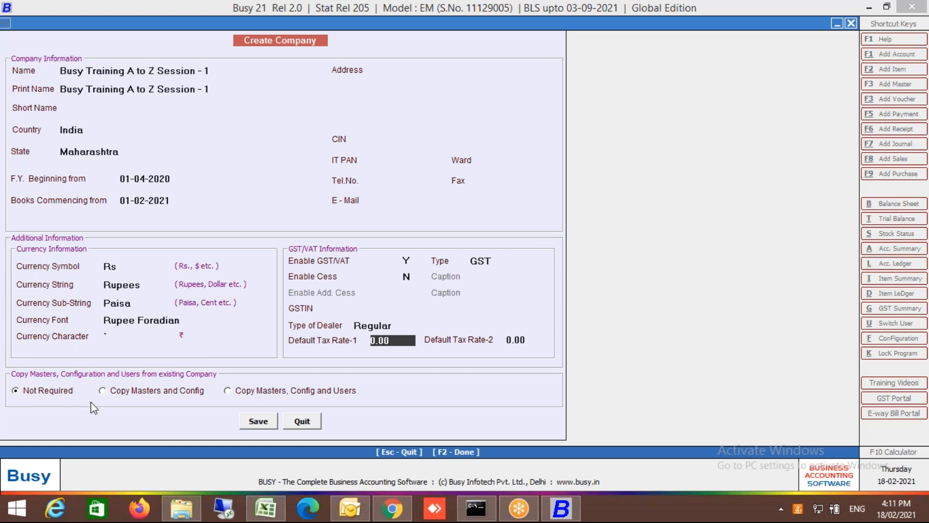
# Try the Copy Masters and Config option with its company selection, and return to Not Required
pyautogui.click(127, 390)
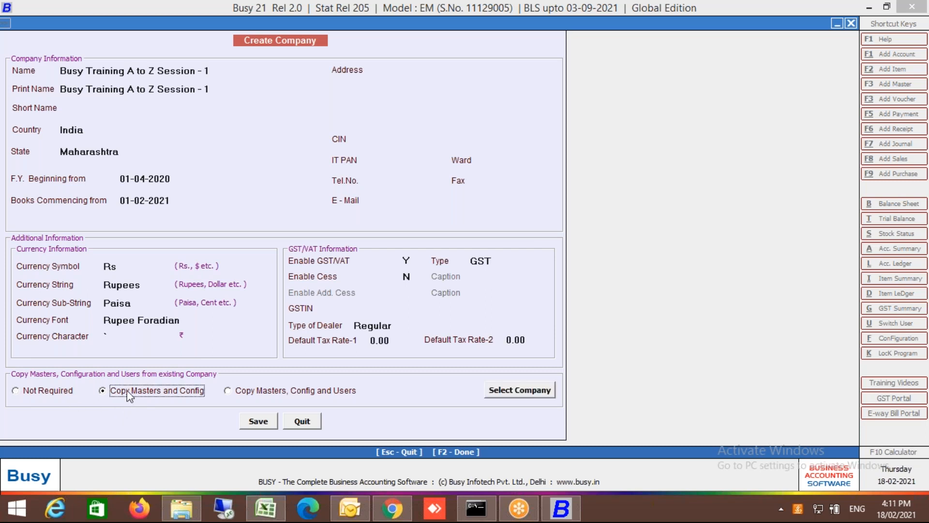
pyautogui.click(501, 394)
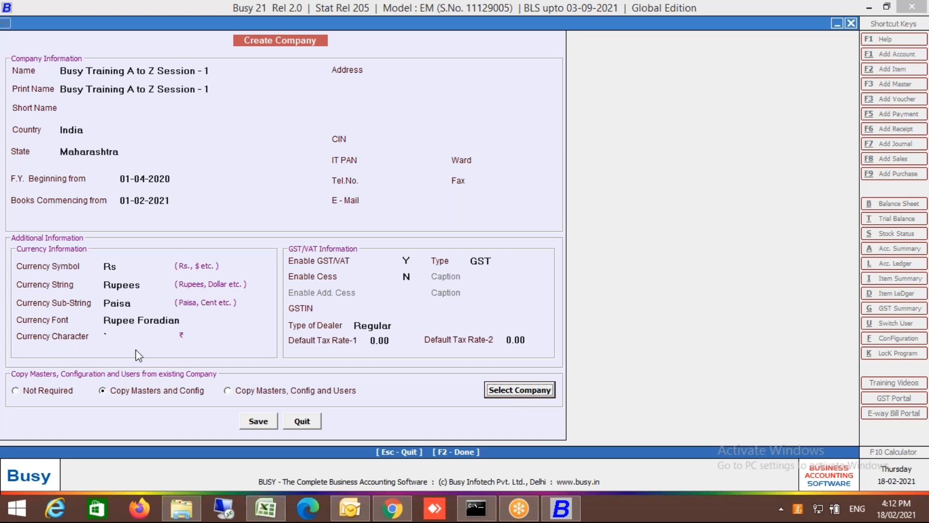
pyautogui.click(67, 391)
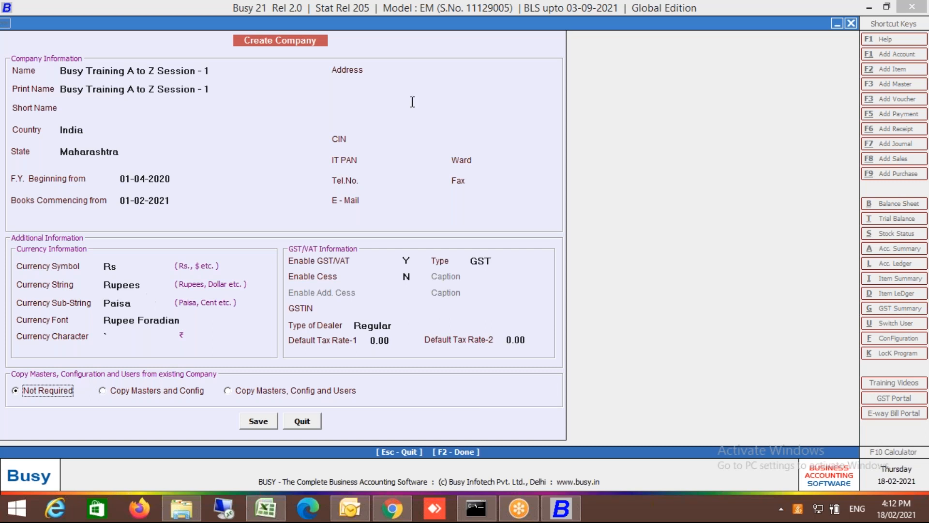
# Fill in the company address with "Address Line 1", "Address Line 2" and "Address Line 3" on separate lines
pyautogui.click(399, 72)
pyautogui.write('Address line 1')
pyautogui.press('Return')
pyautogui.write('Address line ')
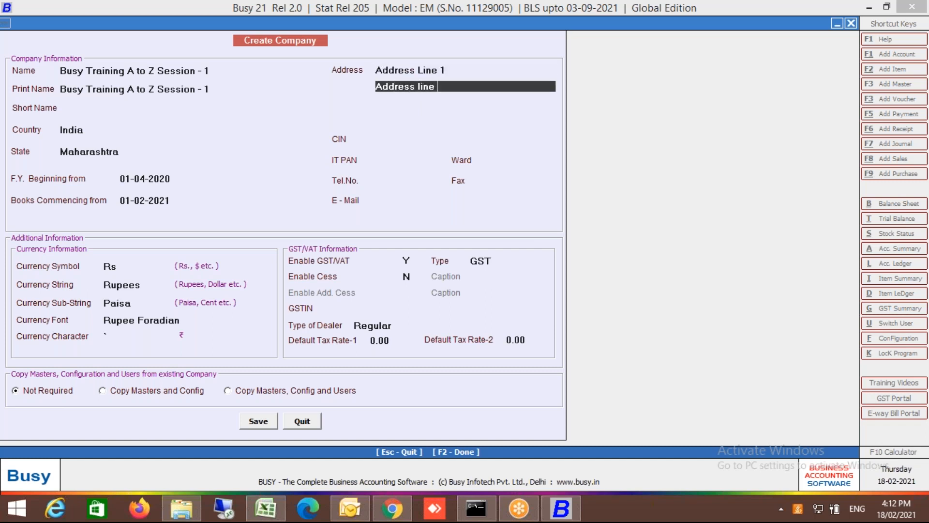
pyautogui.write('2')
pyautogui.press('Return')
pyautogui.write('Adddr')
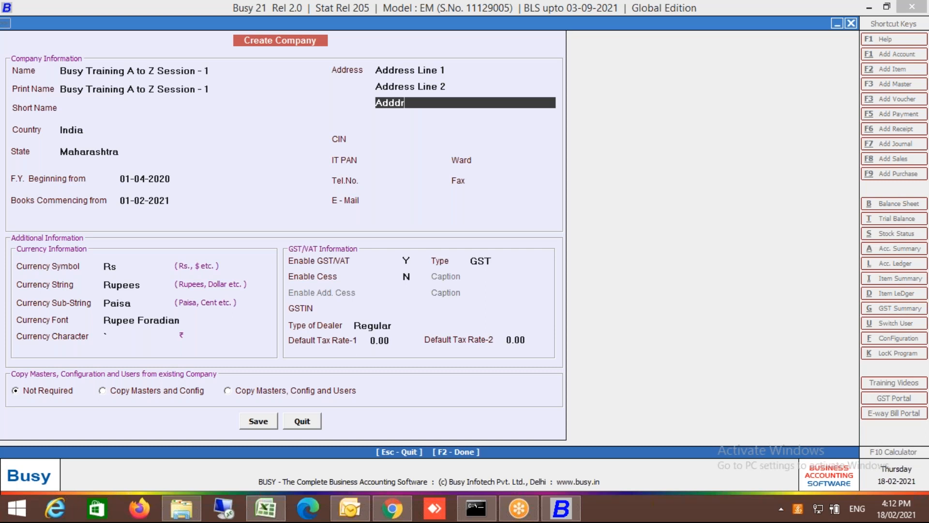
pyautogui.press('BackSpace')
pyautogui.write('ress line 3')
pyautogui.press('Return')
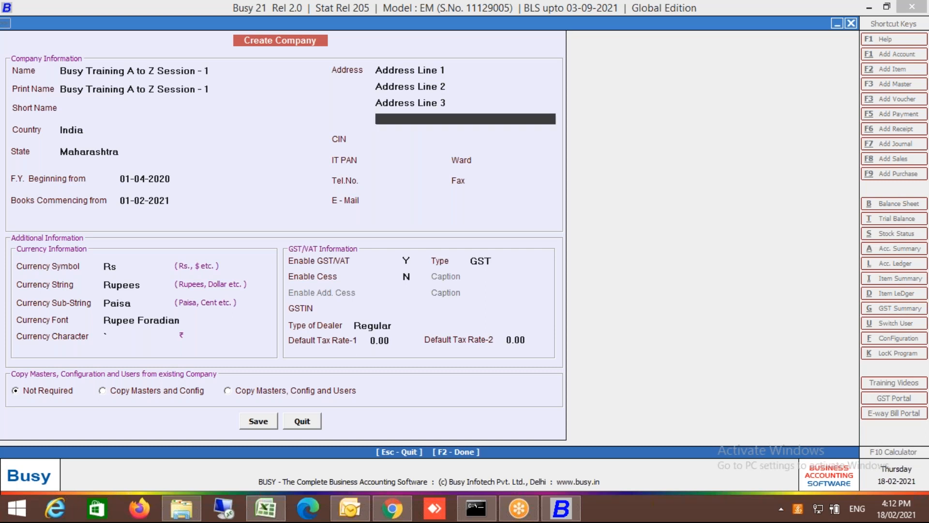
# Save the new company's information and continue to the SuperUser setup
pyautogui.click(274, 425)
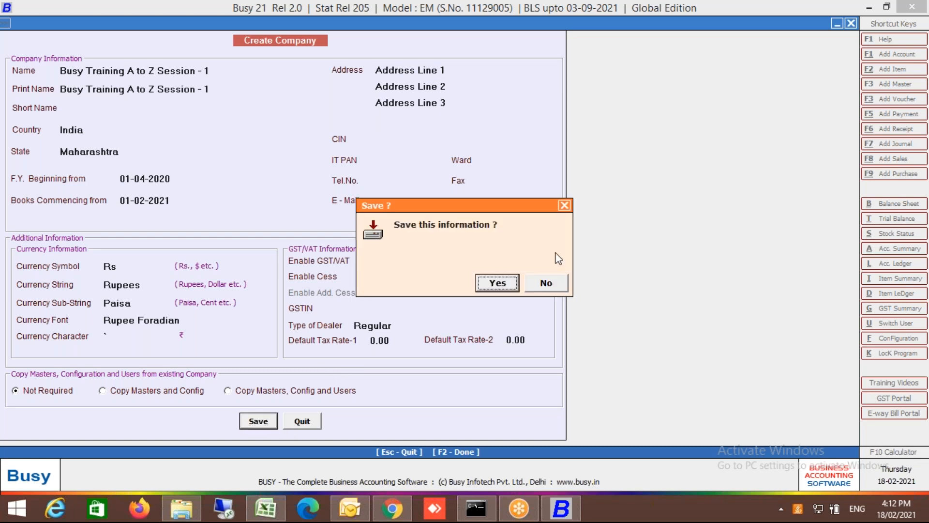
pyautogui.click(508, 284)
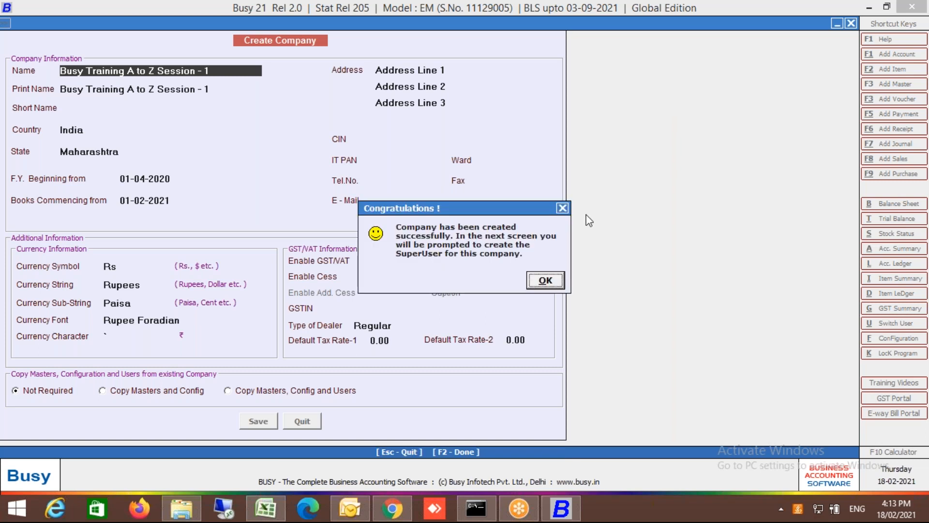
pyautogui.click(547, 282)
pyautogui.write('Y')
pyautogui.press('Return')
pyautogui.press('Return')
pyautogui.press('Return')
pyautogui.press('Return')
pyautogui.press('Up')
pyautogui.press('Up')
pyautogui.press('Up')
pyautogui.press('Up')
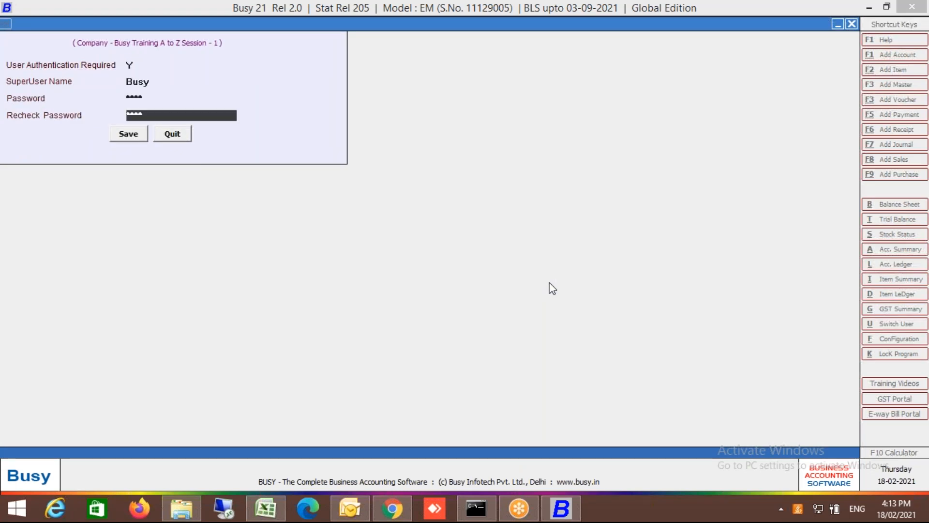
# Set User Authentication Required to N, save the SuperUser settings, and exit the Features / Options configuration
pyautogui.write('N')
pyautogui.press('F2')
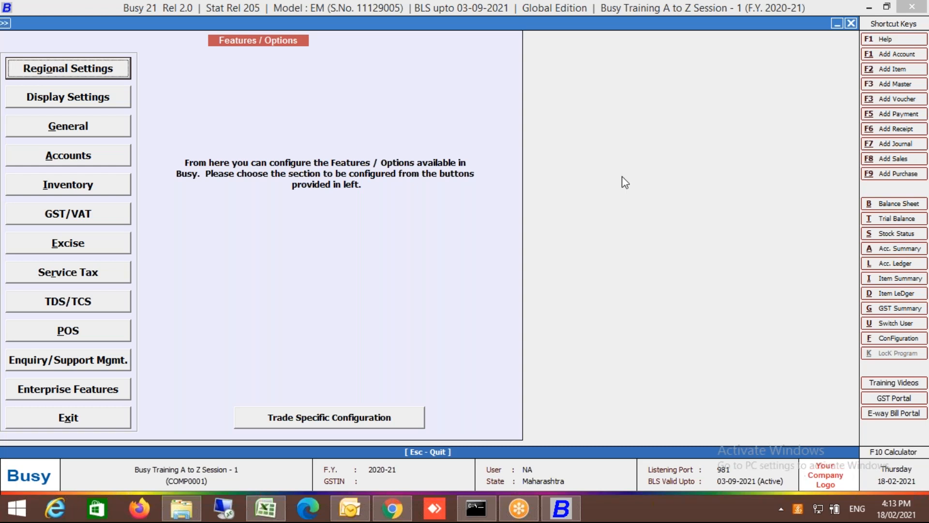
pyautogui.click(101, 418)
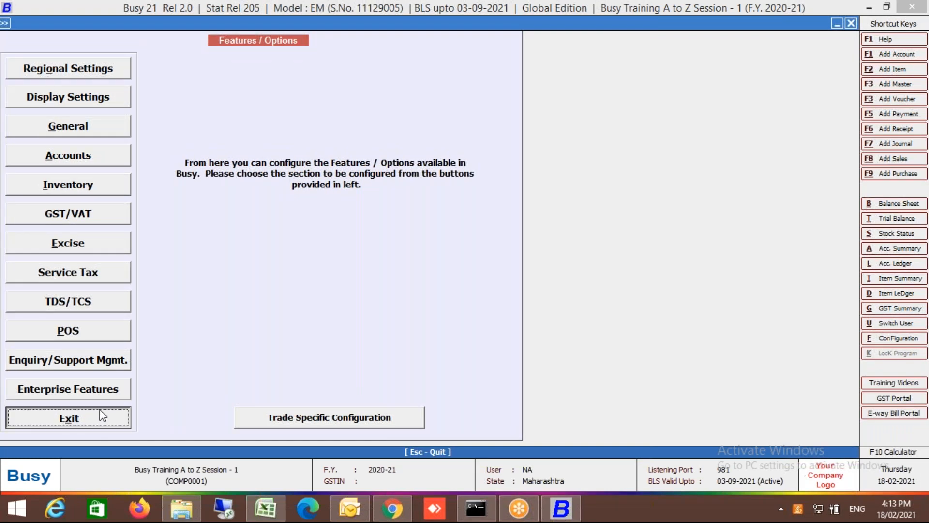
pyautogui.press('Right')
pyautogui.press('Right')
pyautogui.press('Right')
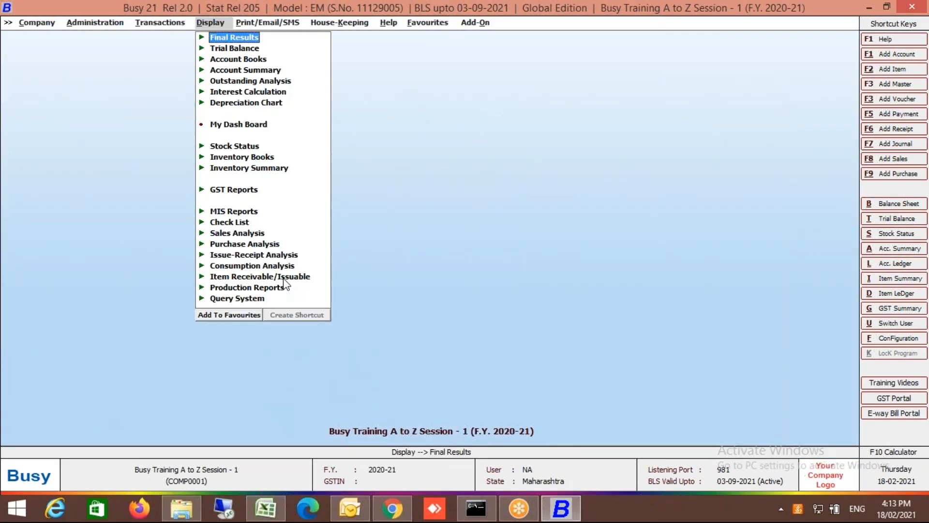
# Open the Enterprise Features section of the Features / Options configuration
pyautogui.press('Left')
pyautogui.press('Left')
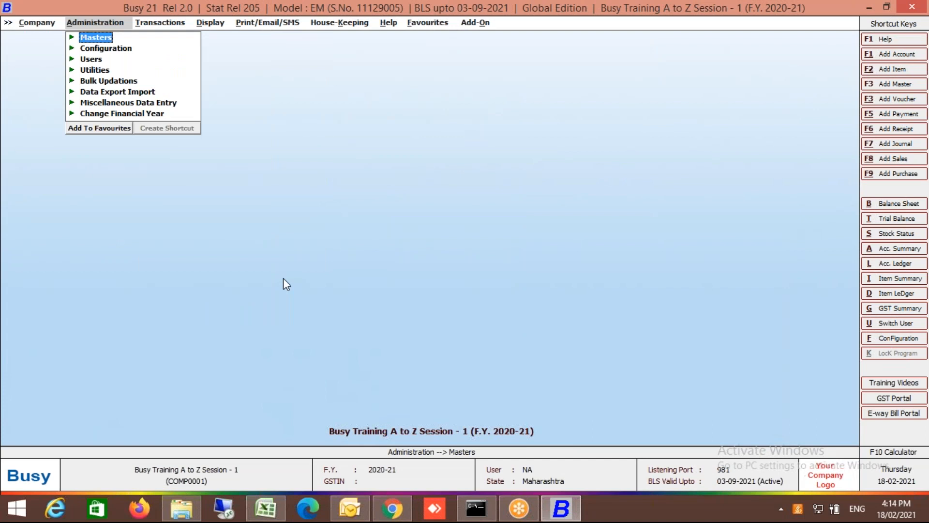
pyautogui.press('Down')
pyautogui.press('Return')
pyautogui.press('Return')
pyautogui.press('Down')
pyautogui.press('Down')
pyautogui.press('Down')
pyautogui.press('Down')
pyautogui.press('Down')
pyautogui.press('Down')
pyautogui.press('Down')
pyautogui.press('Down')
pyautogui.press('Down')
pyautogui.press('Down')
pyautogui.press('Down')
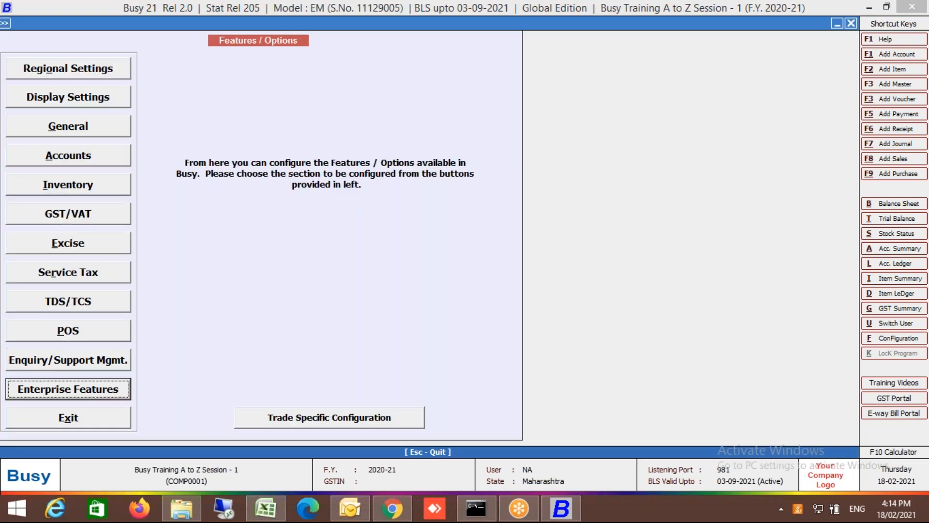
pyautogui.press('Return')
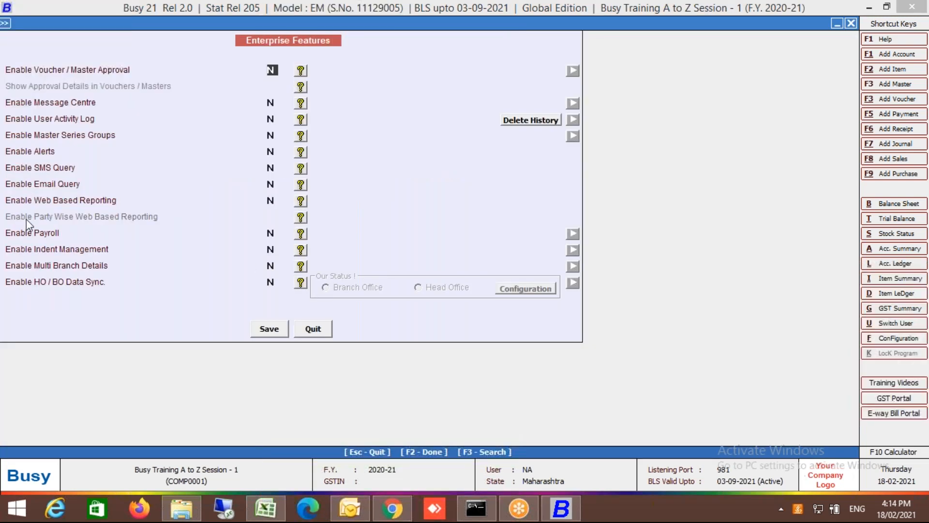
# Enable Indent Management and accept its indent options with Auto Create / Adjustment Indent References on
pyautogui.click(37, 252)
pyautogui.press('y')
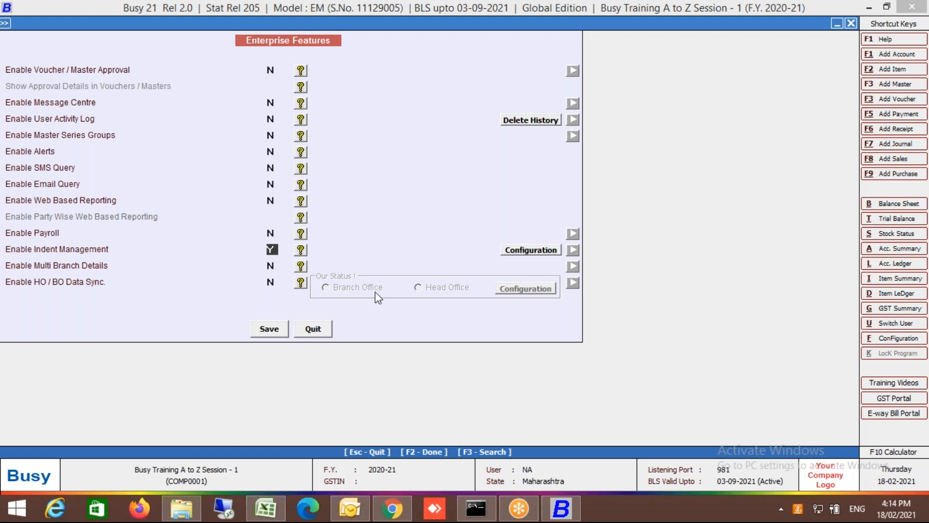
pyautogui.click(527, 251)
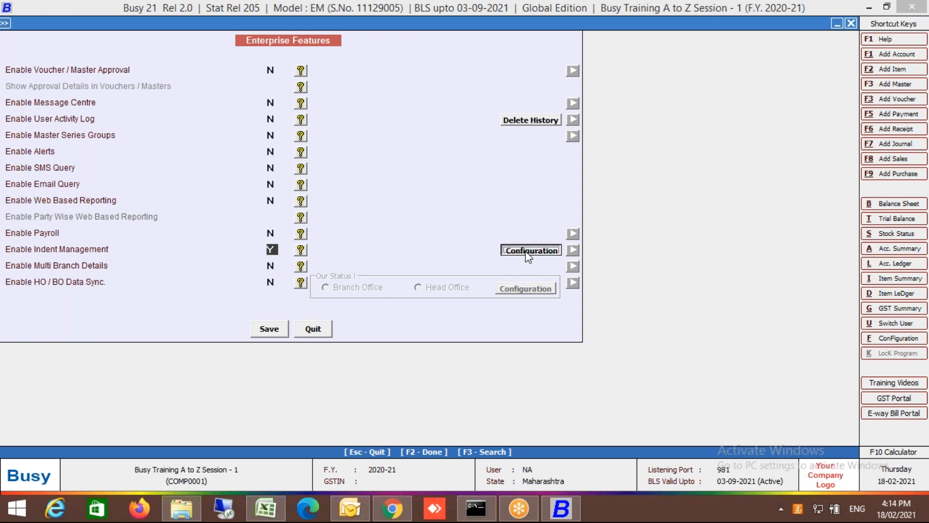
pyautogui.click(443, 329)
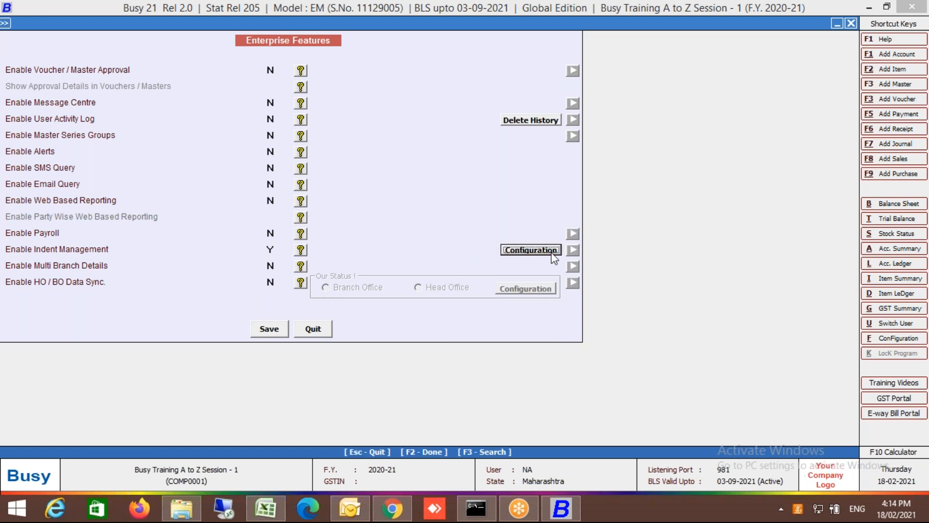
pyautogui.click(509, 253)
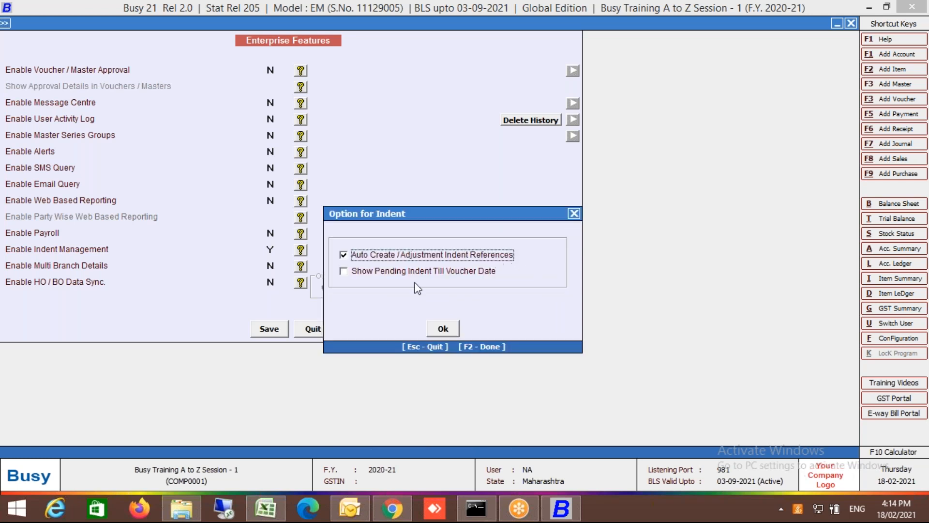
pyautogui.click(441, 329)
# Save the Enterprise Features settings and exit the Features / Options configuration
pyautogui.click(269, 329)
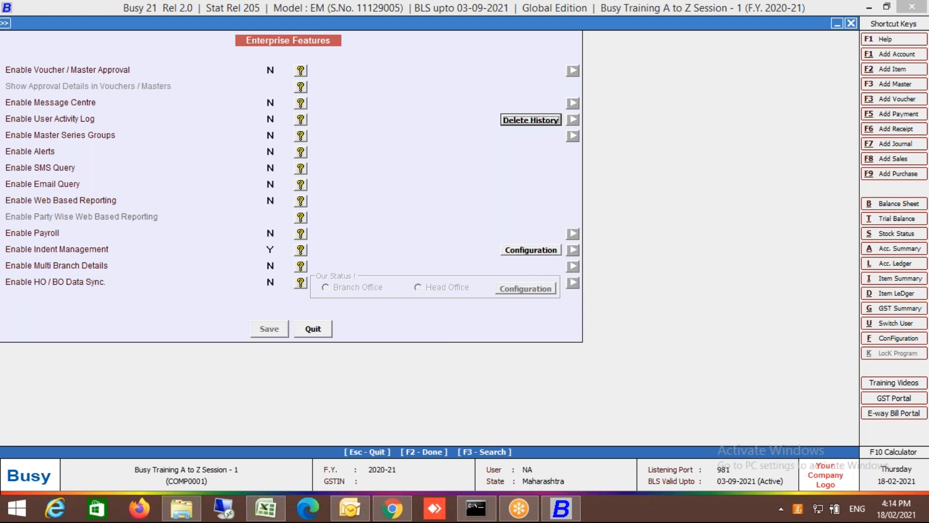
pyautogui.press('Escape')
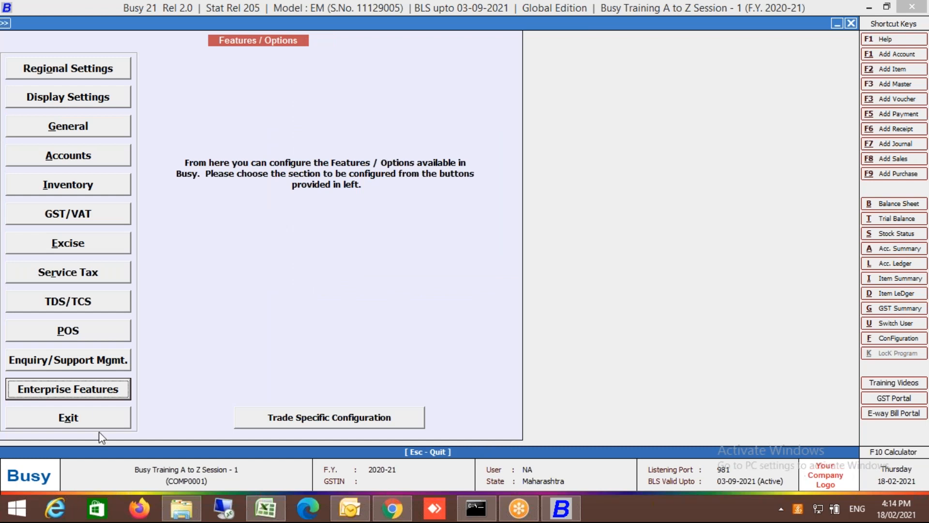
pyautogui.click(89, 420)
pyautogui.press('Escape')
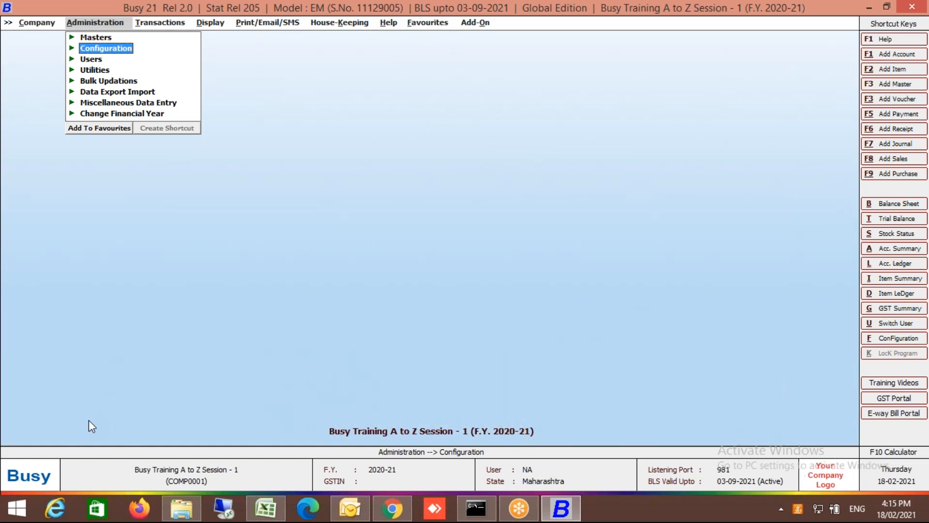
# Start a new Purchase Indent voucher in the Main series, dated 01-02-2021
pyautogui.press('Right')
pyautogui.press('Right')
pyautogui.press('Left')
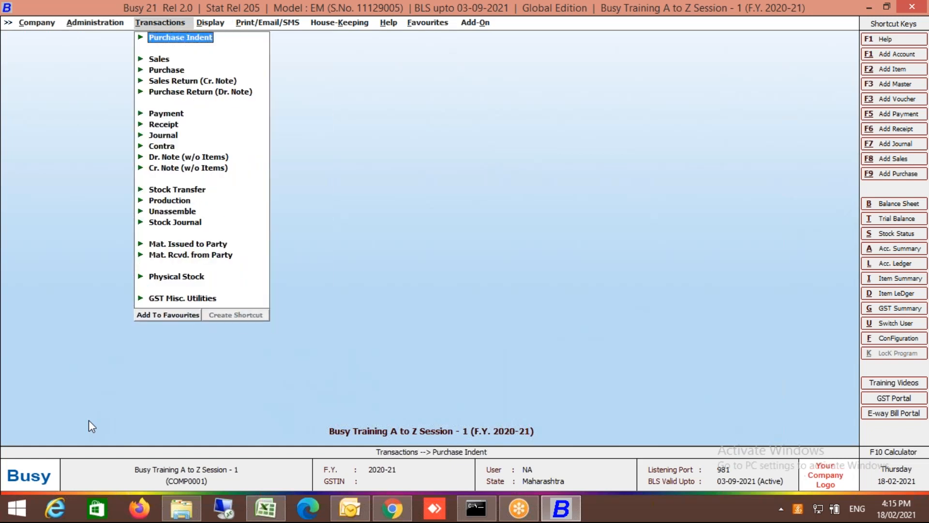
pyautogui.press('Return')
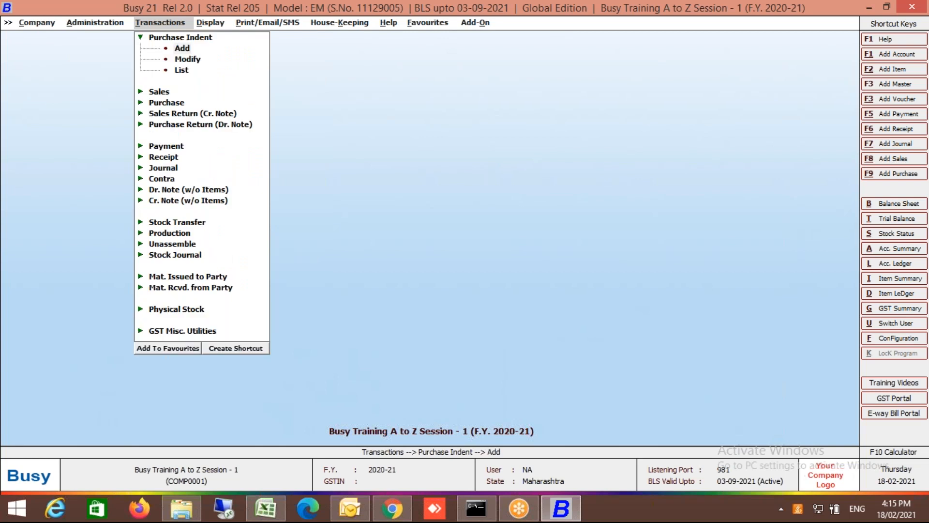
pyautogui.press('Return')
pyautogui.press('Return')
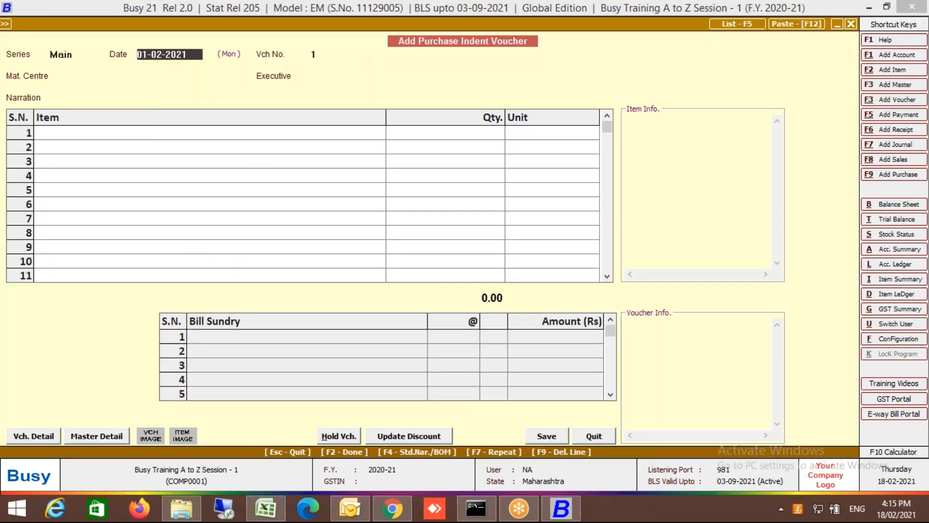
pyautogui.press('Return')
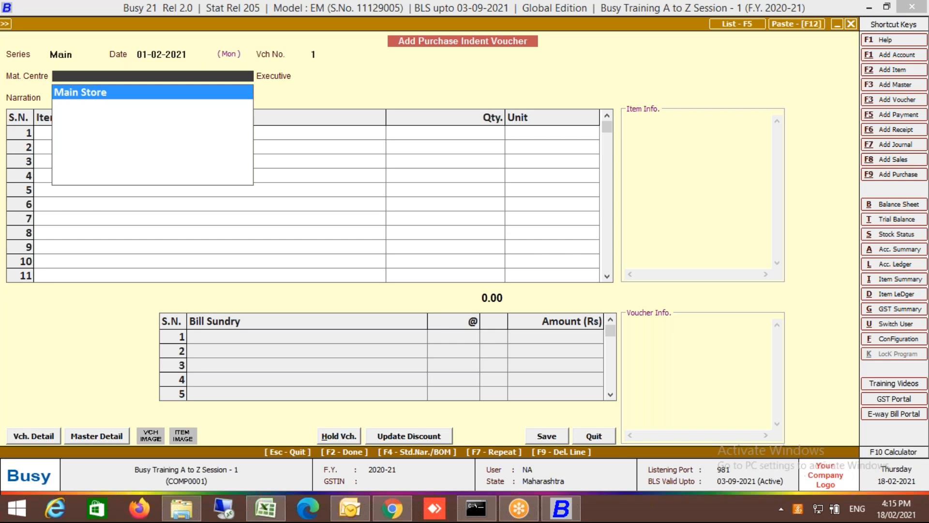
# Create a material centre named "Sale Department" and assign it to the purchase indent voucher
pyautogui.press('F3')
pyautogui.write('S')
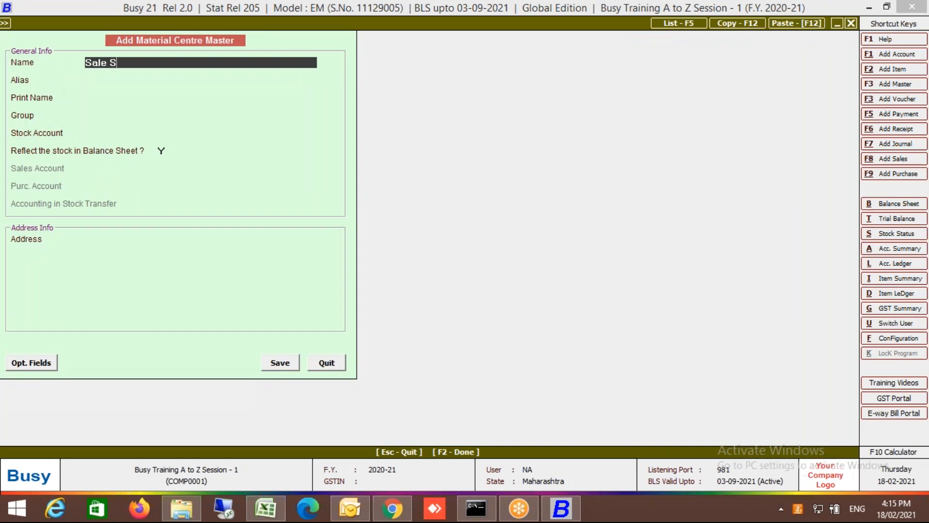
pyautogui.write('ale Department')
pyautogui.press('Return')
pyautogui.press('Return')
pyautogui.press('Return')
pyautogui.press('Return')
pyautogui.press('Return')
pyautogui.press('F2')
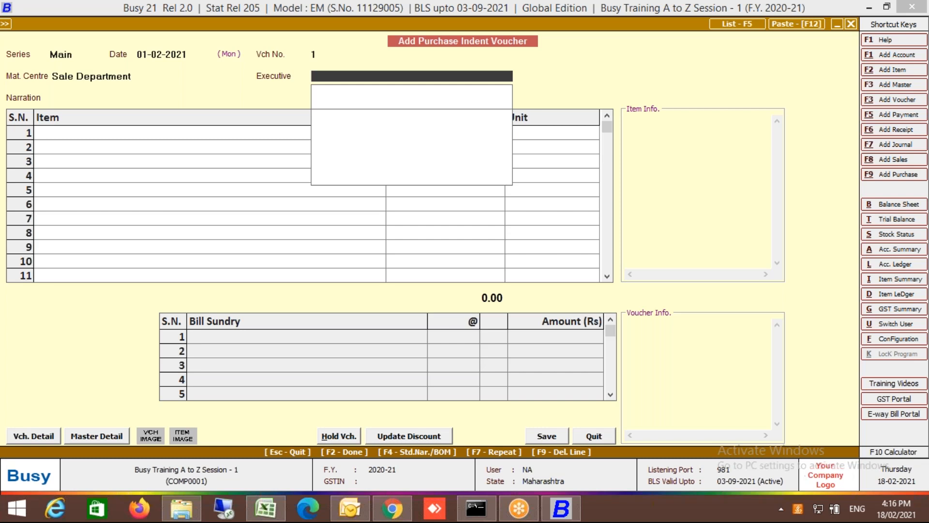
# Create an executive master with the executive's name, assign it to the voucher, and continue to the first item row
pyautogui.press('F3')
pyautogui.write('Mr. Ramesh')
pyautogui.press('Return')
pyautogui.press('Return')
pyautogui.press('Return')
pyautogui.press('Return')
pyautogui.press('Return')
pyautogui.press('Return')
pyautogui.press('Return')
pyautogui.press('Return')
pyautogui.press('Return')
pyautogui.press('Return')
pyautogui.press('Return')
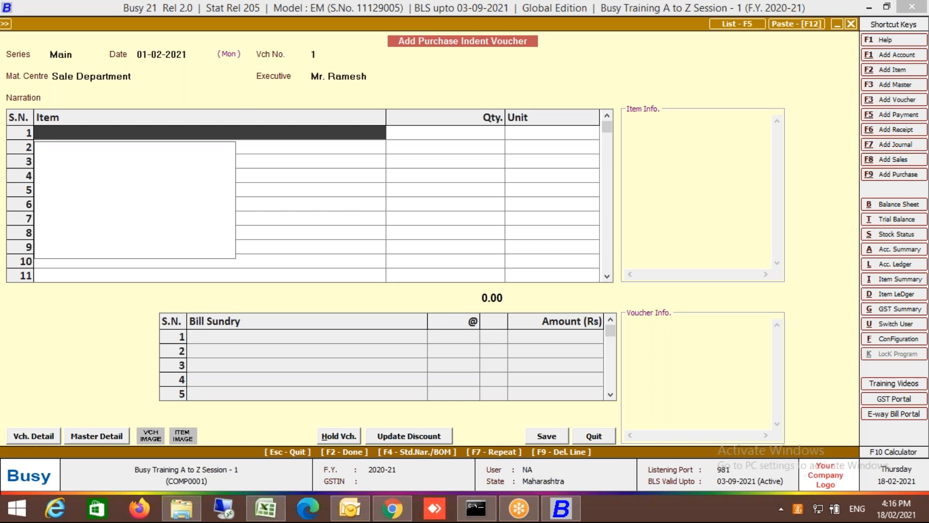
pyautogui.press('F3')
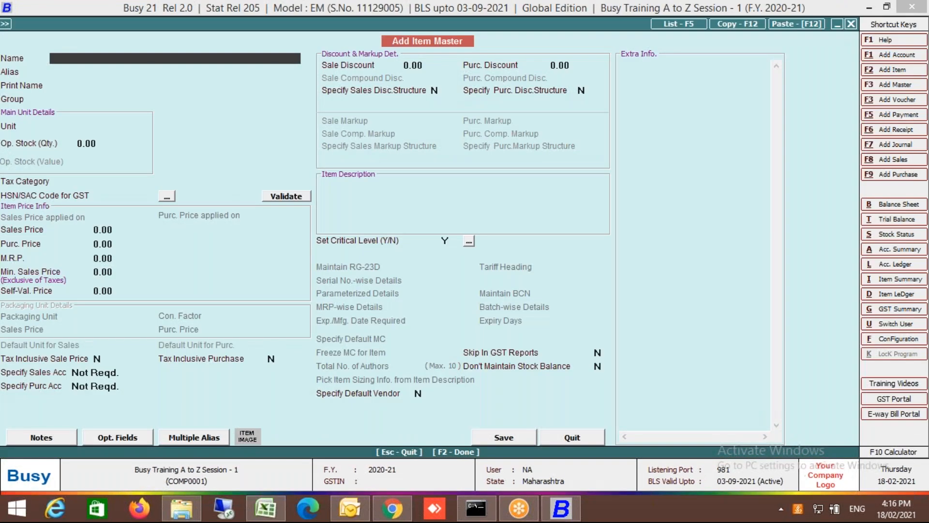
pyautogui.write('Core i3 Laptop')
pyautogui.press('Return')
pyautogui.press('Return')
pyautogui.press('Return')
pyautogui.write('pcs')
pyautogui.press('Escape')
pyautogui.press('Escape')
pyautogui.press('Return')
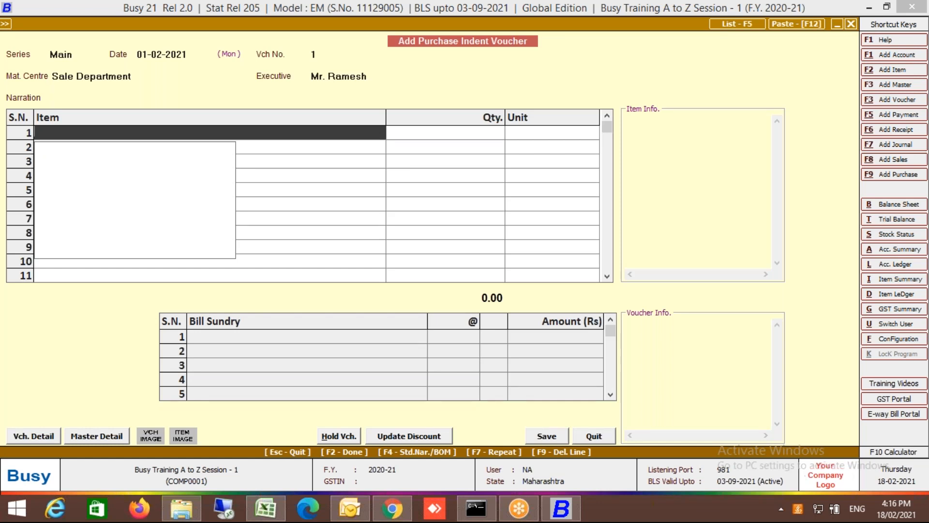
pyautogui.click(120, 76)
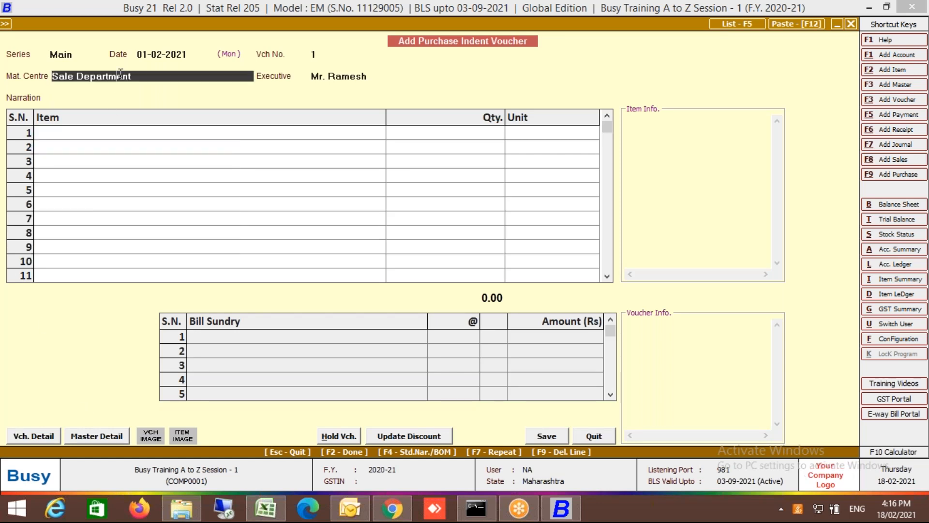
pyautogui.click(358, 74)
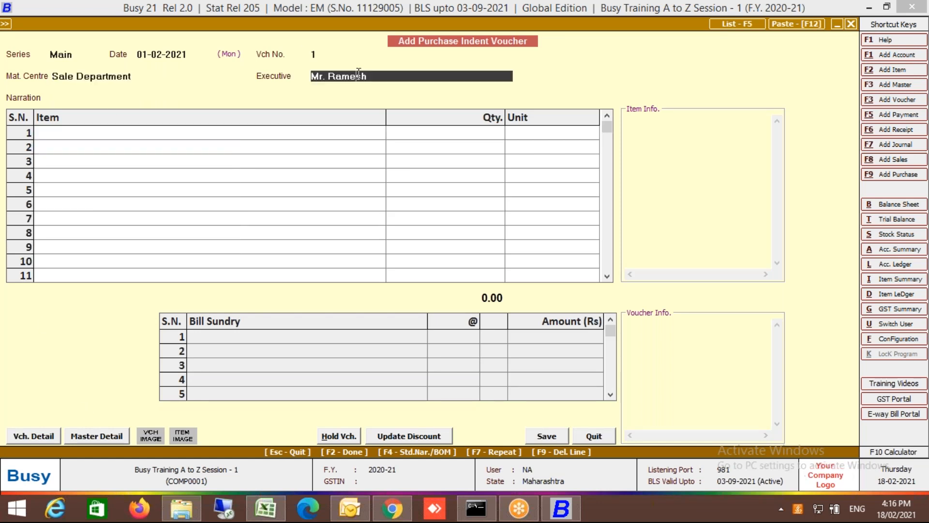
pyautogui.click(143, 132)
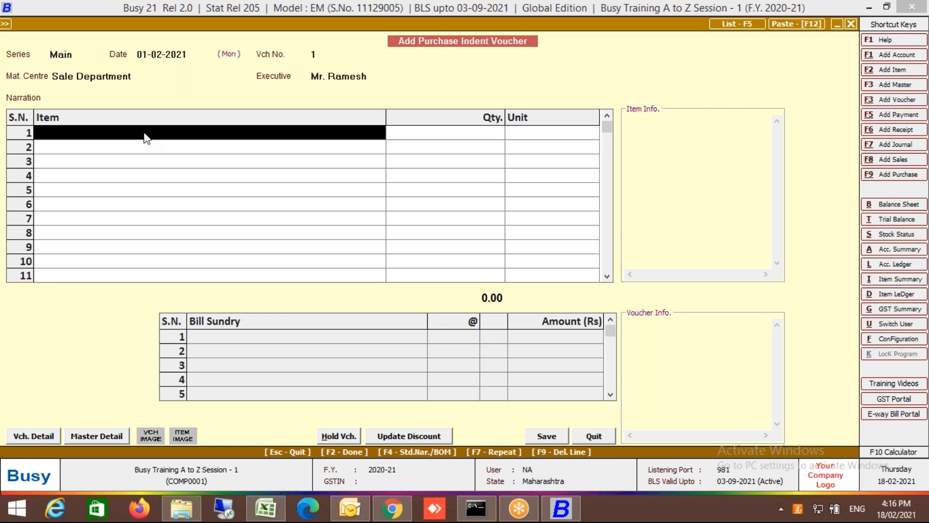
pyautogui.press('space')
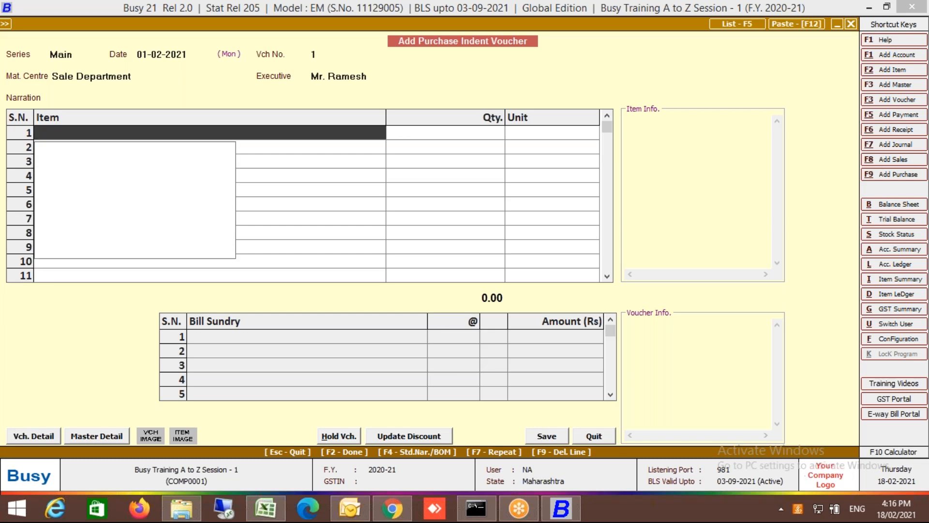
pyautogui.press('Escape')
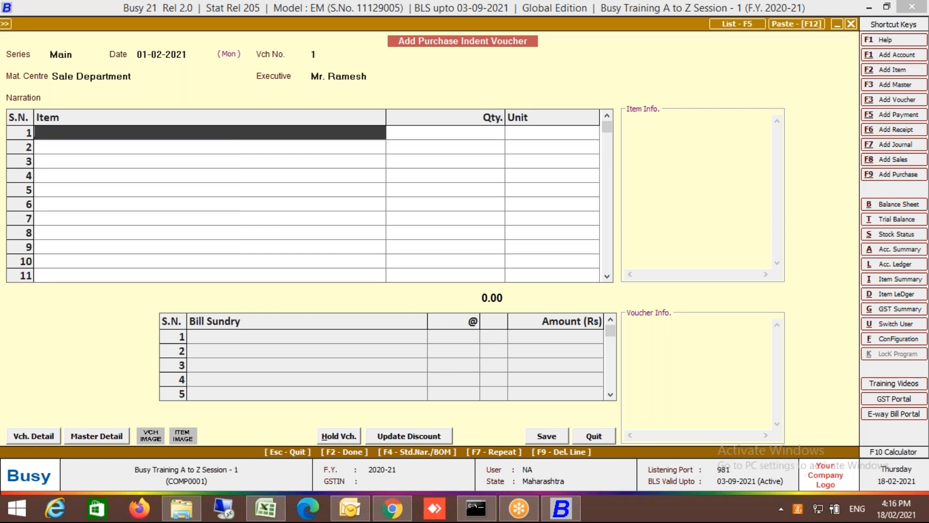
# Start a new item master named "Core i3 Laptop" in the General group with Pcs. as its unit
pyautogui.press('F3')
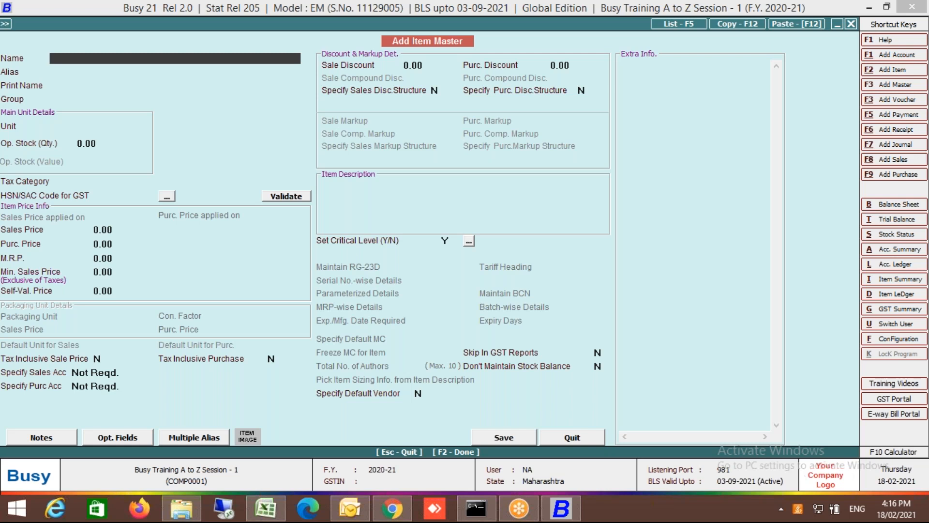
pyautogui.write('Core i3 Laptop')
pyautogui.press('Return')
pyautogui.press('Return')
pyautogui.press('Return')
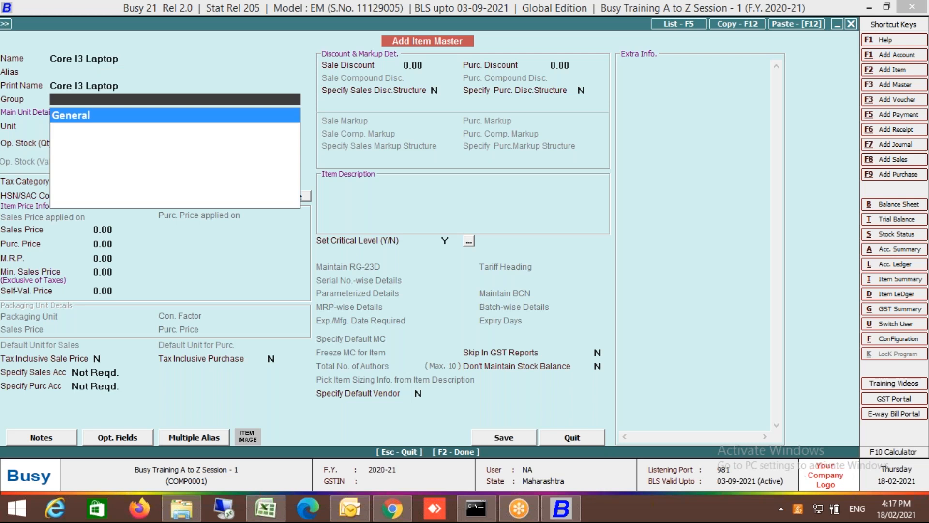
pyautogui.press('Return')
pyautogui.write('pcs')
pyautogui.press('Return')
pyautogui.press('Return')
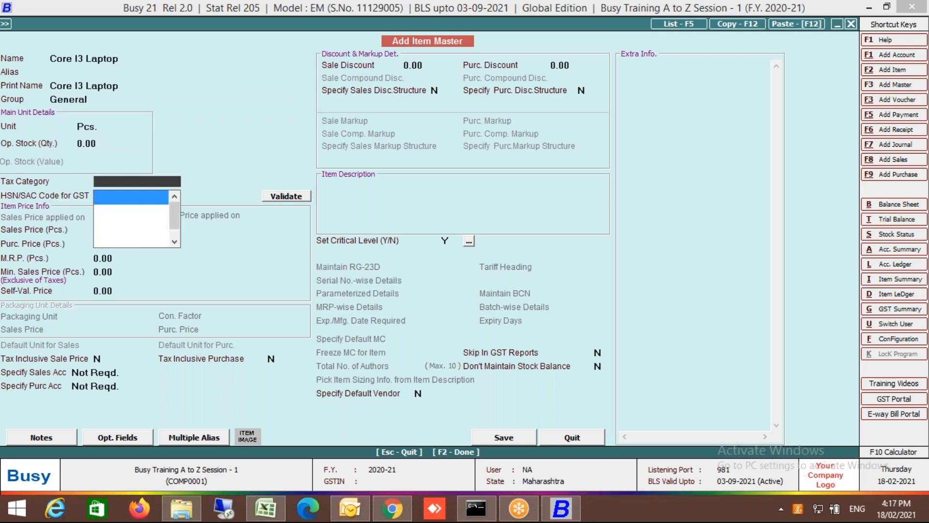
# Set the laptop item's tax category to GST 18%
pyautogui.press('Down')
pyautogui.press('Down')
pyautogui.press('Down')
pyautogui.press('Return')
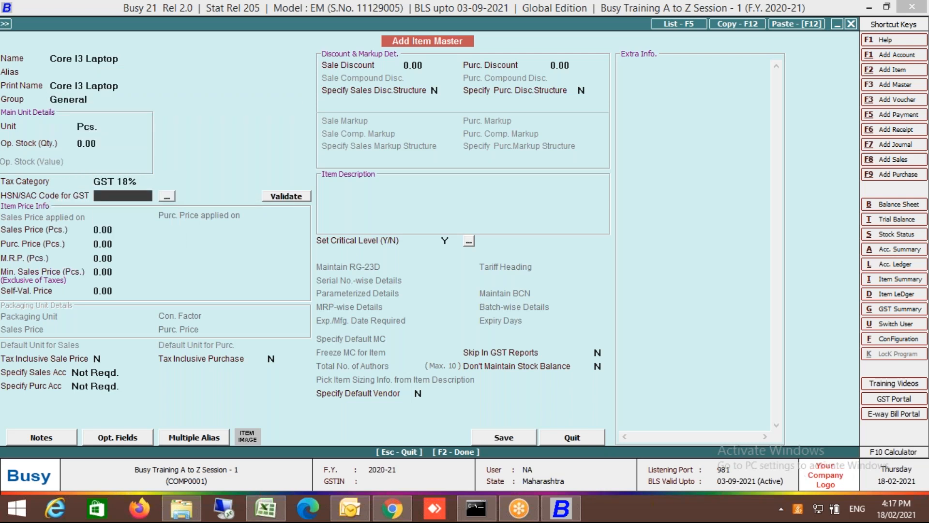
# Try 9887 as the item's HSN/SAC code and validate it
pyautogui.write('9887')
pyautogui.press('BackSpace')
pyautogui.write('7')
pyautogui.click(282, 198)
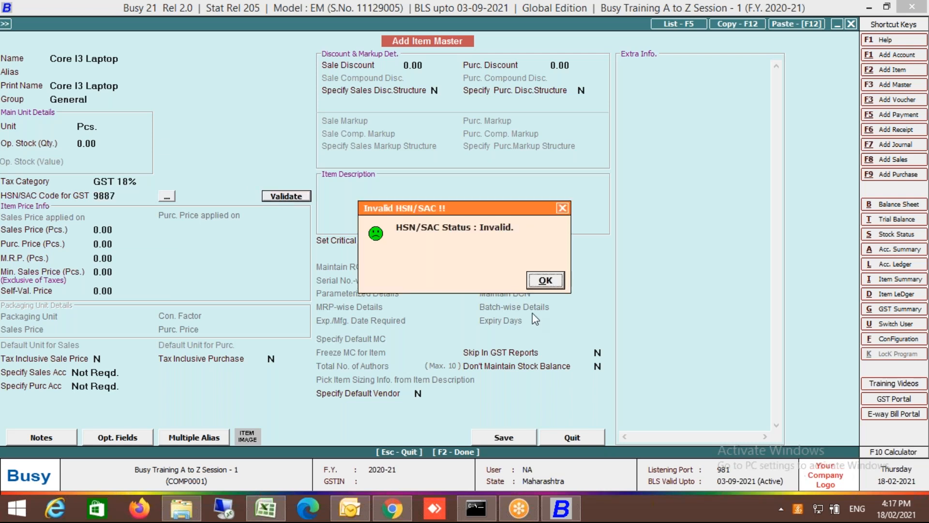
pyautogui.click(543, 285)
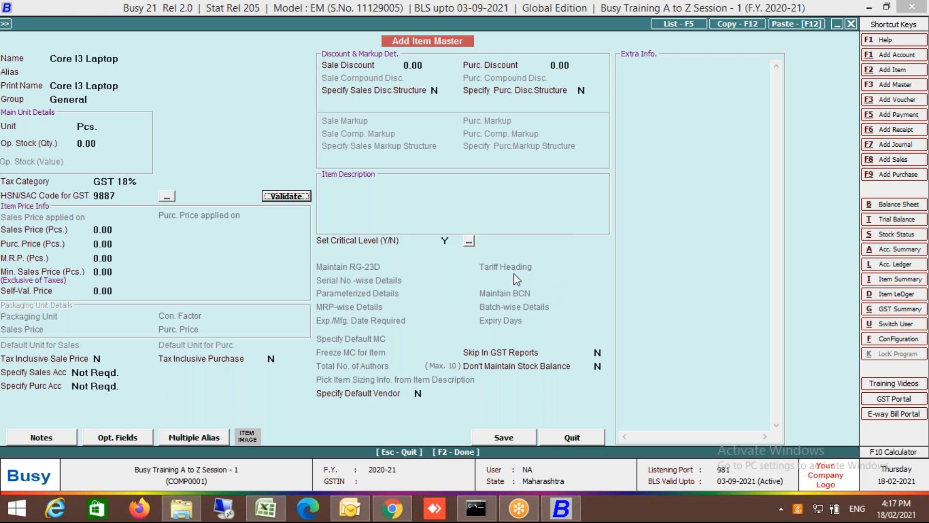
# Replace the HSN/SAC code with 8651 and validate it
pyautogui.click(129, 197)
pyautogui.press('BackSpace')
pyautogui.press('BackSpace')
pyautogui.press('BackSpace')
pyautogui.press('BackSpace')
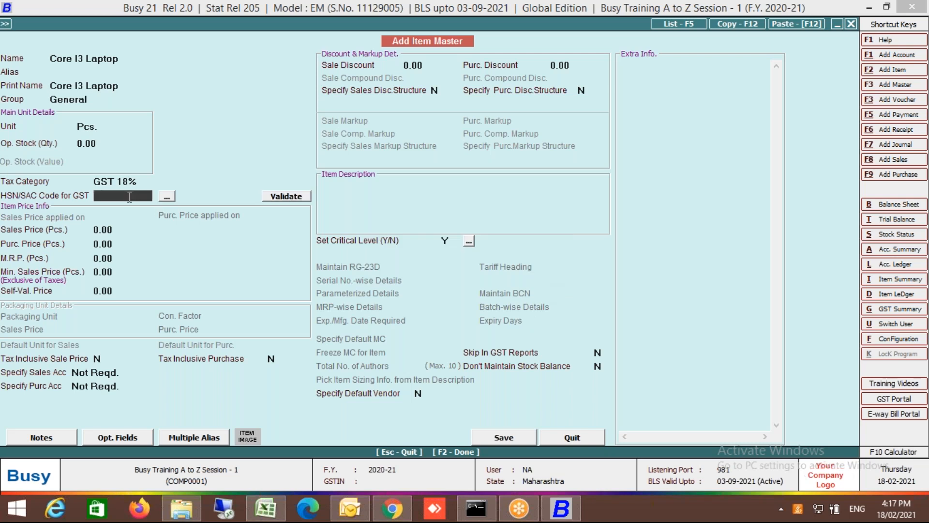
pyautogui.write('8651')
pyautogui.click(289, 195)
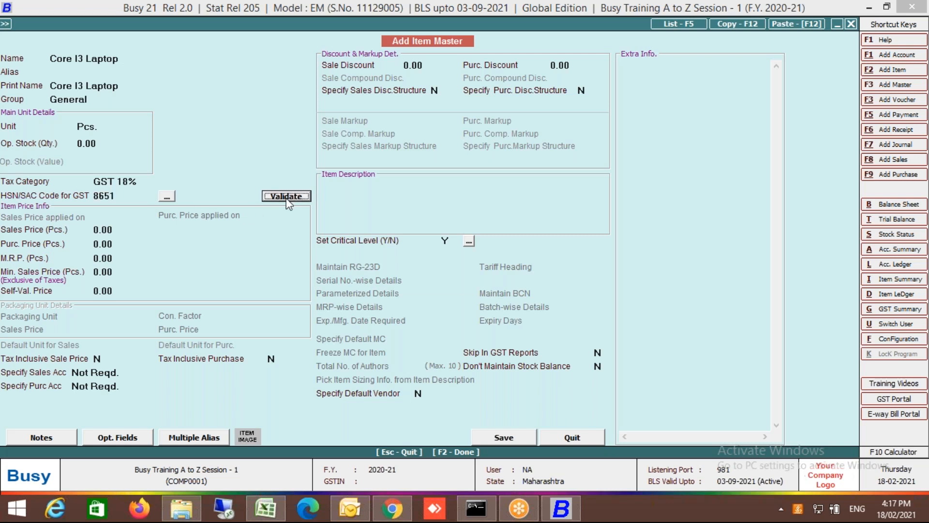
pyautogui.click(544, 280)
# Change the item's HSN/SAC code to 9867 and validate it
pyautogui.click(133, 196)
pyautogui.press('BackSpace')
pyautogui.press('BackSpace')
pyautogui.press('BackSpace')
pyautogui.press('BackSpace')
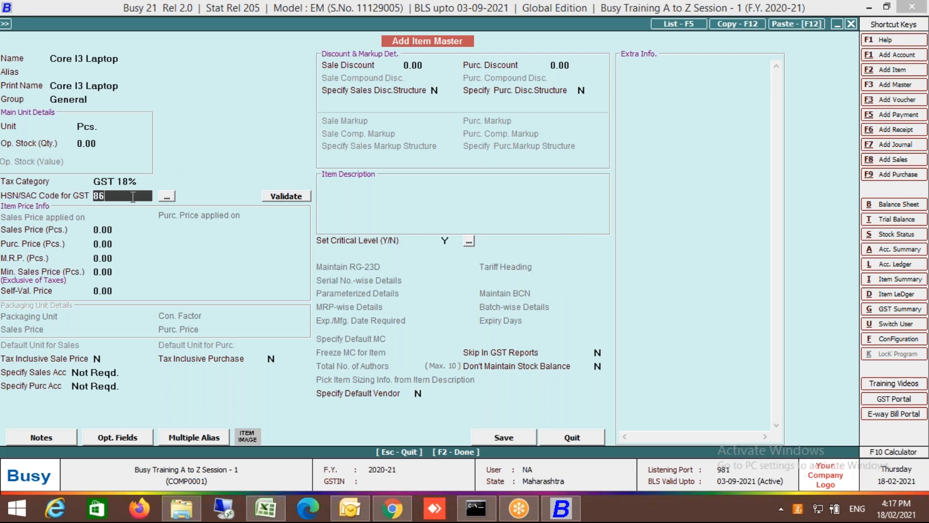
pyautogui.write('9867')
pyautogui.click(274, 196)
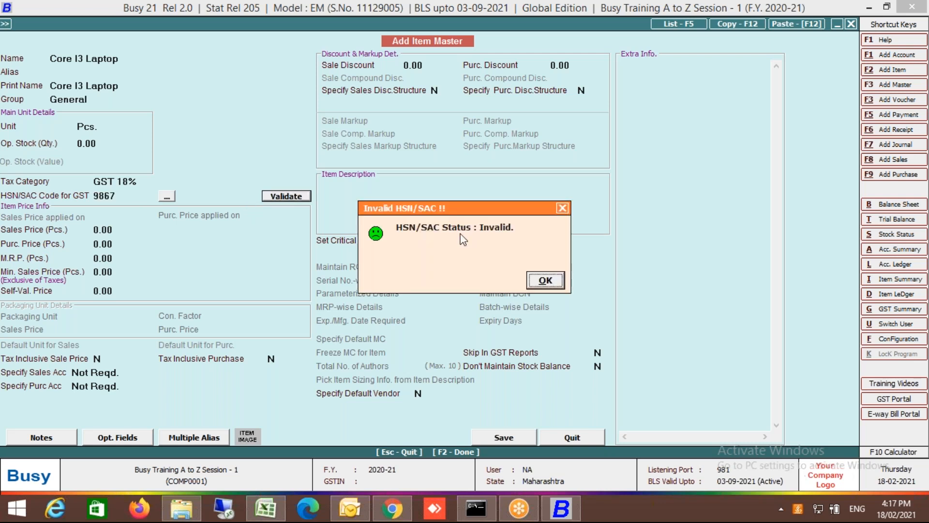
pyautogui.click(543, 282)
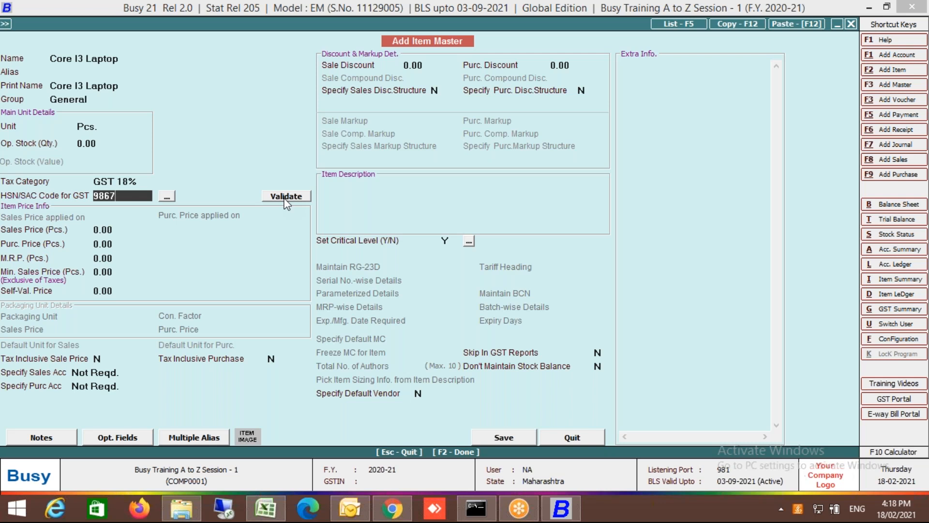
# Change the item's HSN/SAC code to 0401 and validate it
pyautogui.press('BackSpace')
pyautogui.press('BackSpace')
pyautogui.press('BackSpace')
pyautogui.press('BackSpace')
pyautogui.write('040')
pyautogui.click(293, 196)
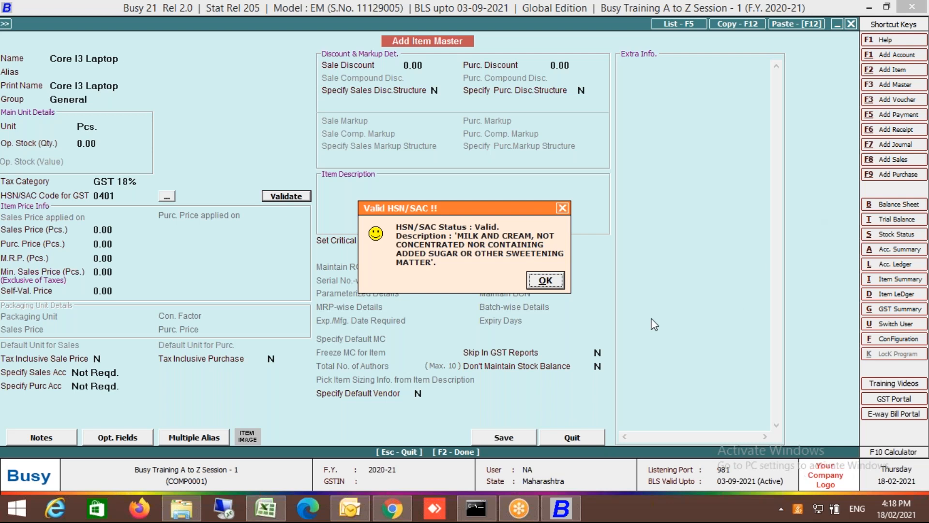
pyautogui.click(542, 280)
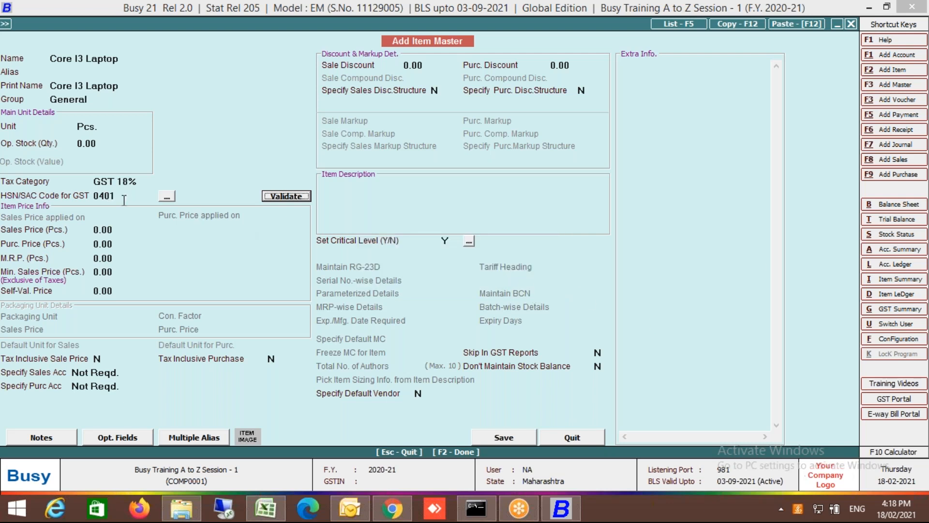
# Set the laptop item's HSN/SAC code to 9887 and leave its sales price at the default
pyautogui.click(123, 197)
pyautogui.press('BackSpace')
pyautogui.press('BackSpace')
pyautogui.press('BackSpace')
pyautogui.press('BackSpace')
pyautogui.write('9887')
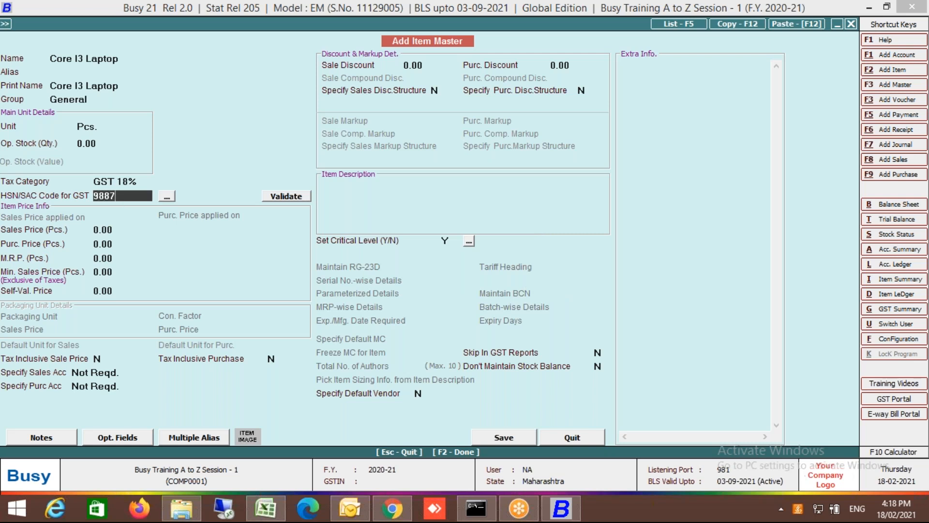
pyautogui.press('Return')
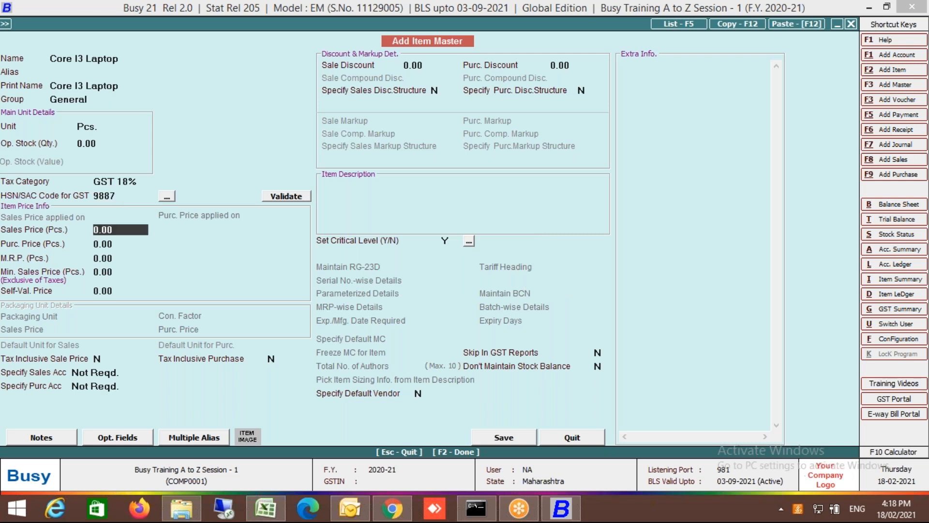
pyautogui.press('Return')
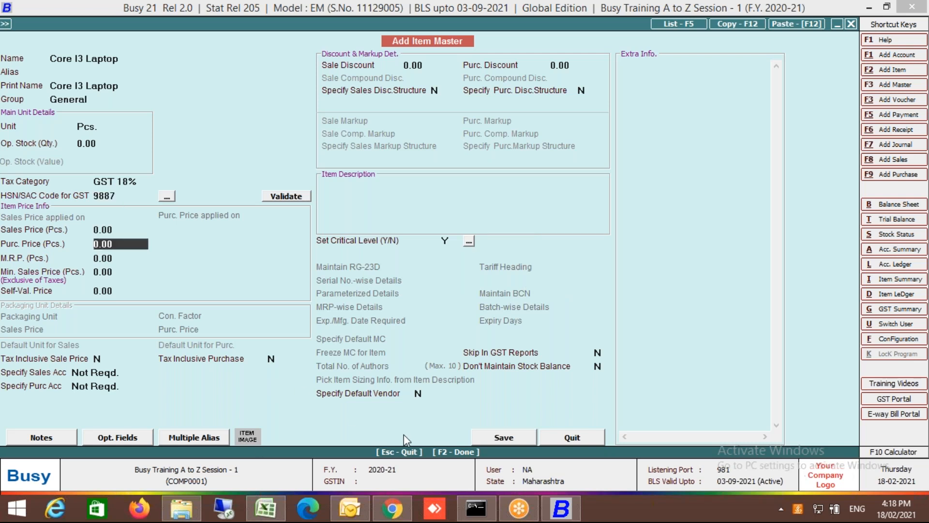
# Save the Core I3 Laptop item master and return to the purchase indent voucher
pyautogui.click(503, 437)
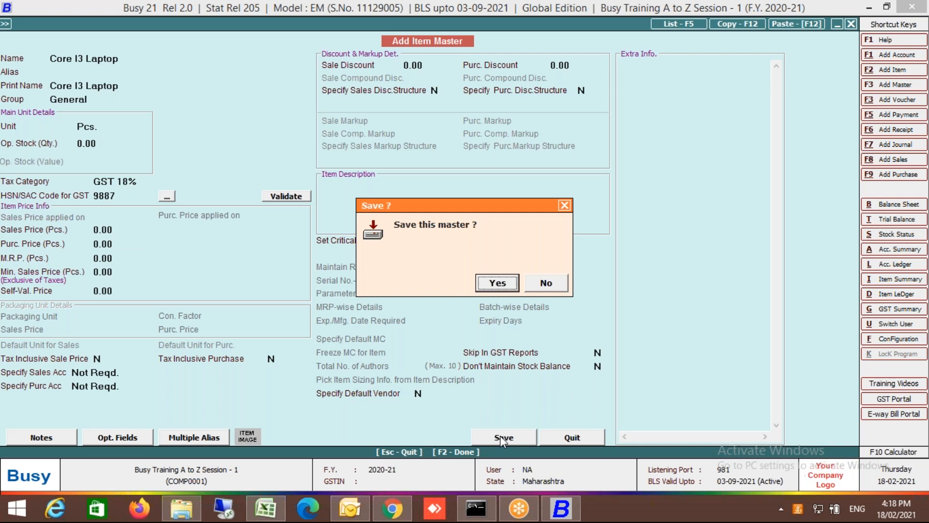
pyautogui.click(545, 287)
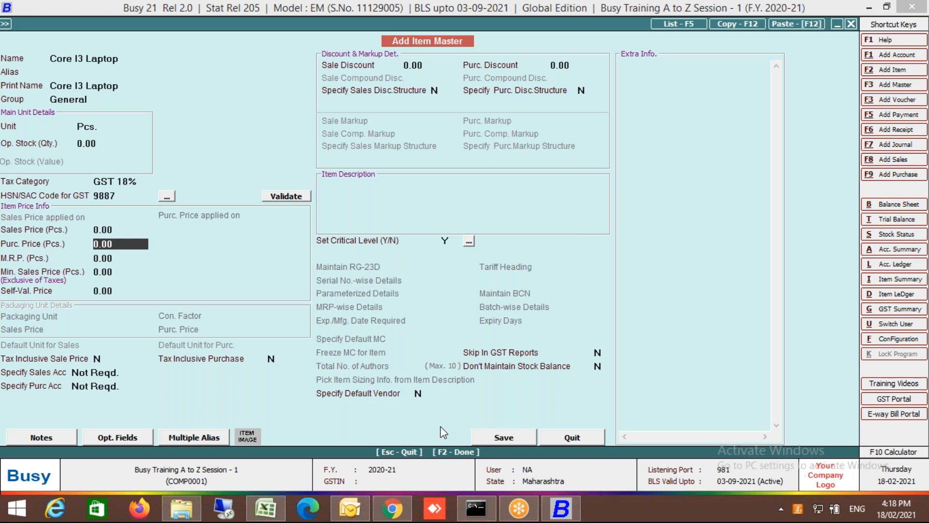
pyautogui.press('F2')
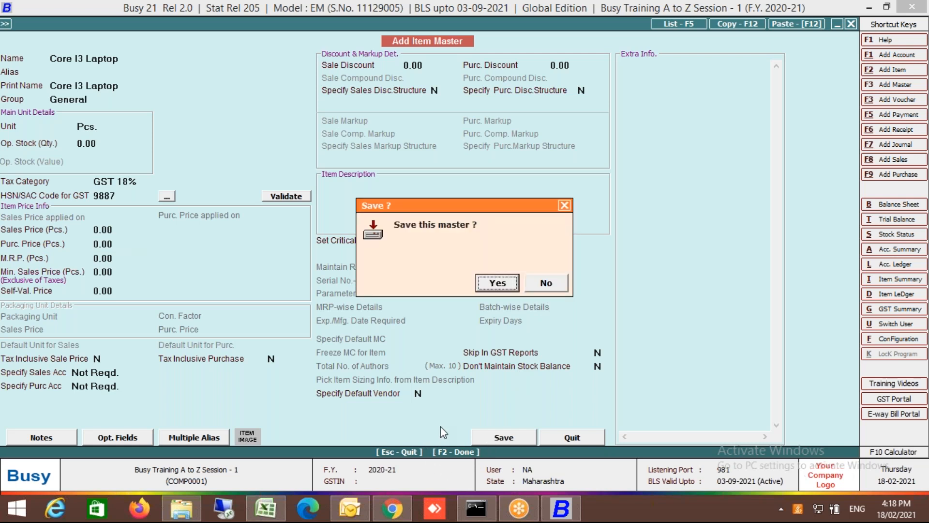
pyautogui.press('Return')
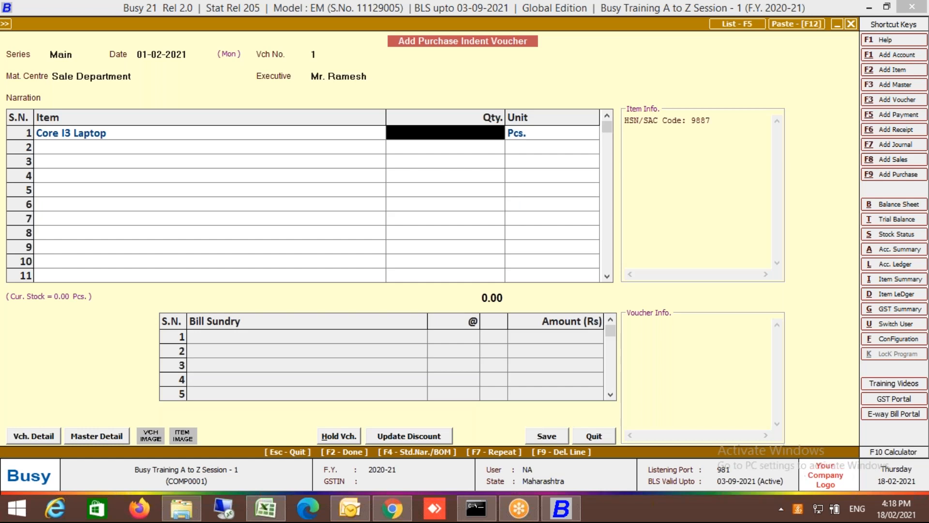
# Enter a quantity of 2 pcs. for the Core I3 Laptop, leave the narration empty, and save the purchase indent voucher
pyautogui.write('2')
pyautogui.press('Return')
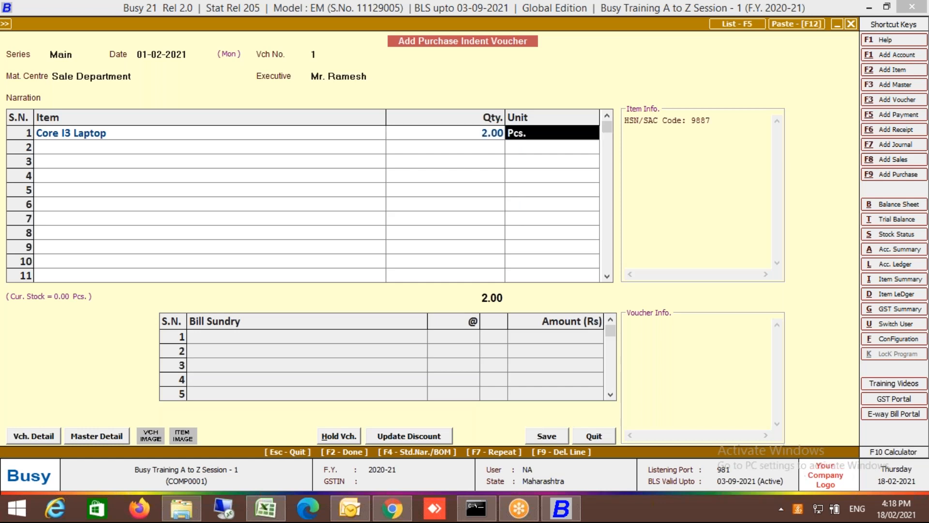
pyautogui.press('Return')
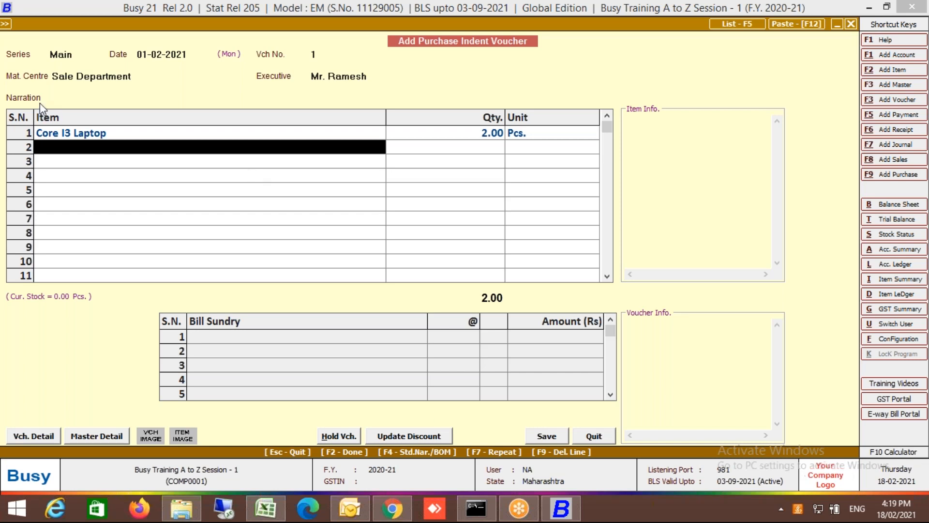
pyautogui.click(65, 100)
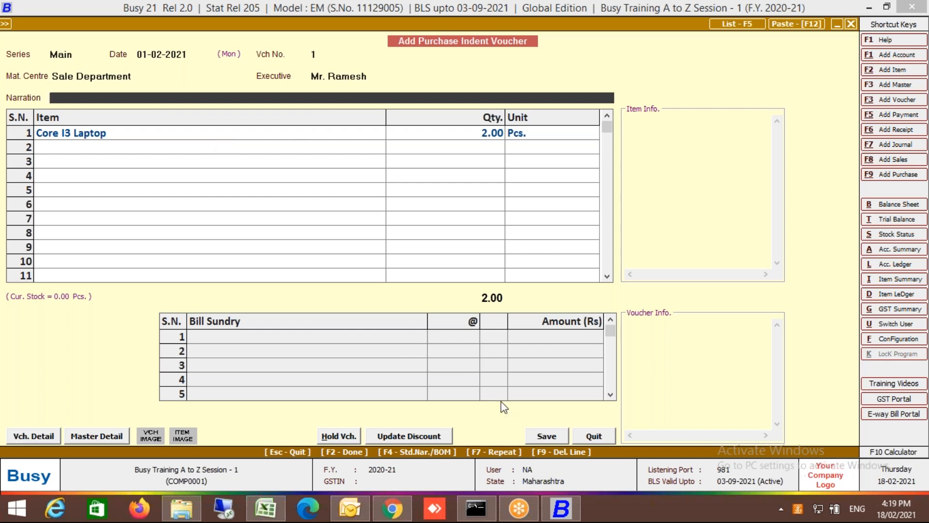
pyautogui.click(548, 435)
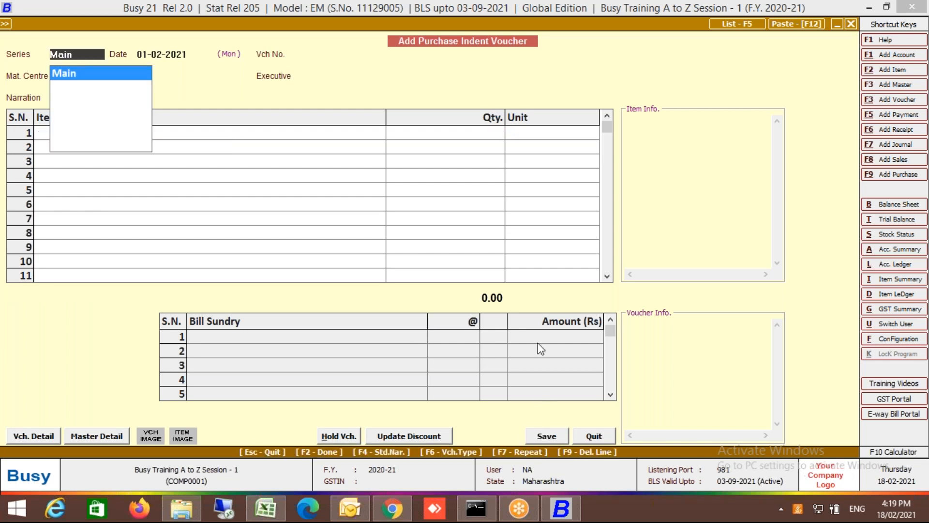
pyautogui.press('Escape')
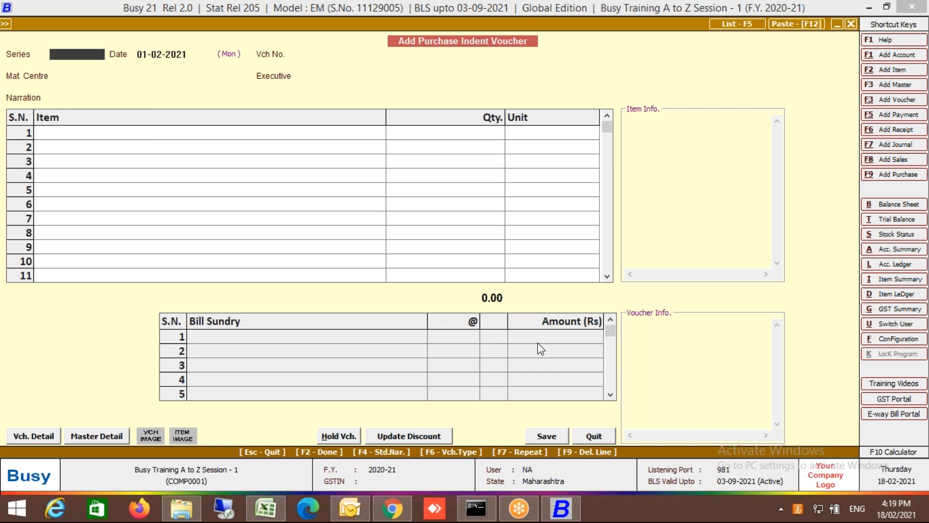
pyautogui.press('Escape')
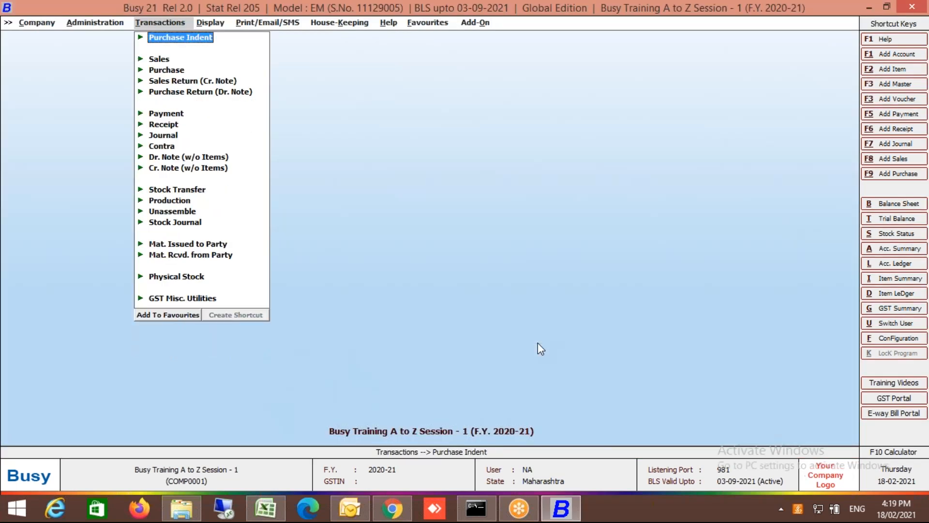
# Open the MC-wise pending indents report from the Indent Processing reports
pyautogui.press('Right')
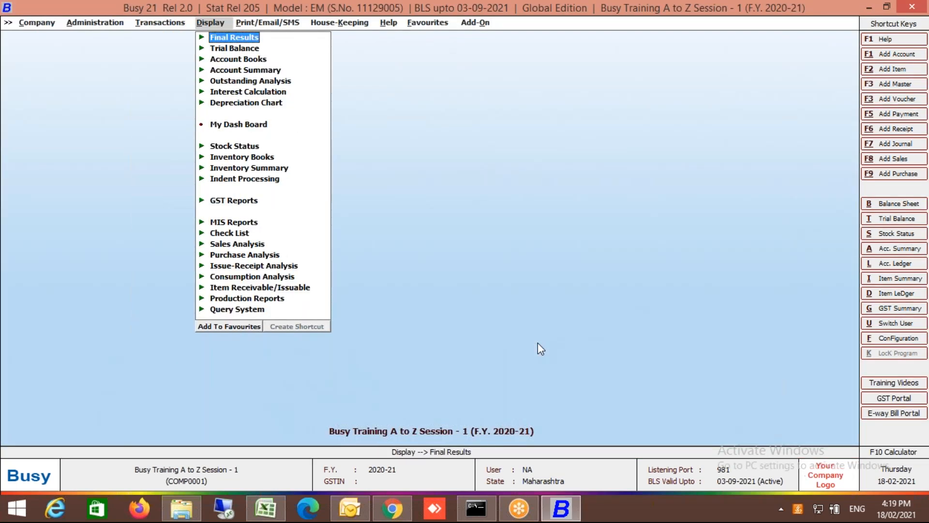
pyautogui.press('Up')
pyautogui.press('Up')
pyautogui.press('Up')
pyautogui.press('Up')
pyautogui.press('Up')
pyautogui.press('Up')
pyautogui.press('Up')
pyautogui.press('Up')
pyautogui.press('Up')
pyautogui.press('Up')
pyautogui.press('Up')
pyautogui.press('Up')
pyautogui.press('Down')
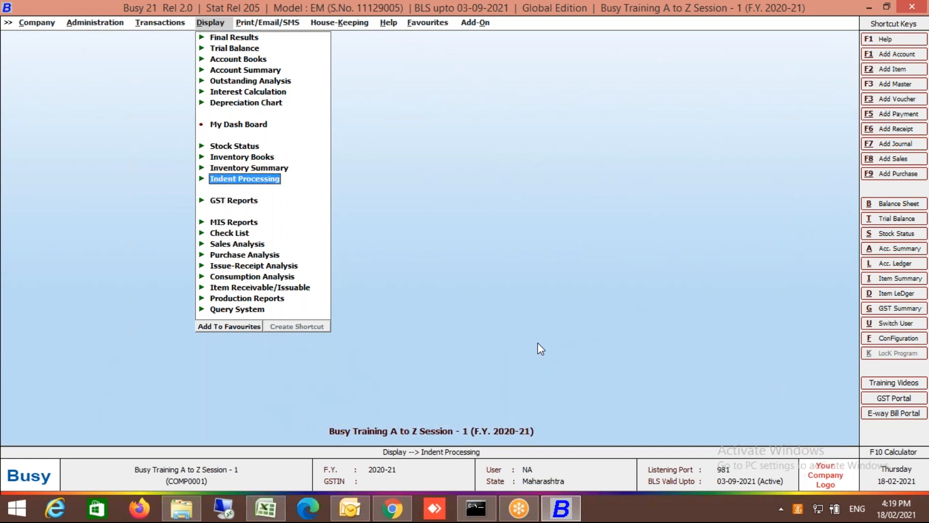
pyautogui.press('Return')
pyautogui.press('Down')
pyautogui.press('Up')
pyautogui.press('Return')
pyautogui.press('Down')
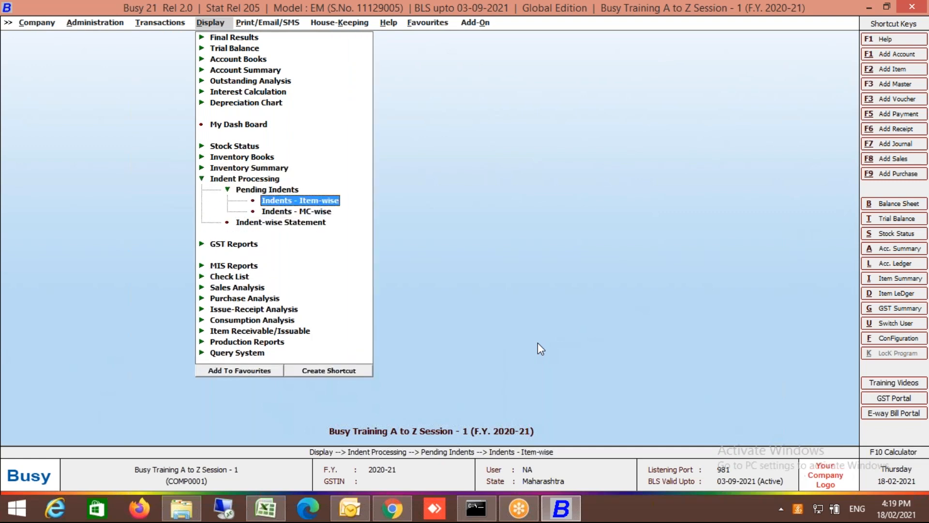
pyautogui.press('Down')
pyautogui.press('Return')
pyautogui.press('Return')
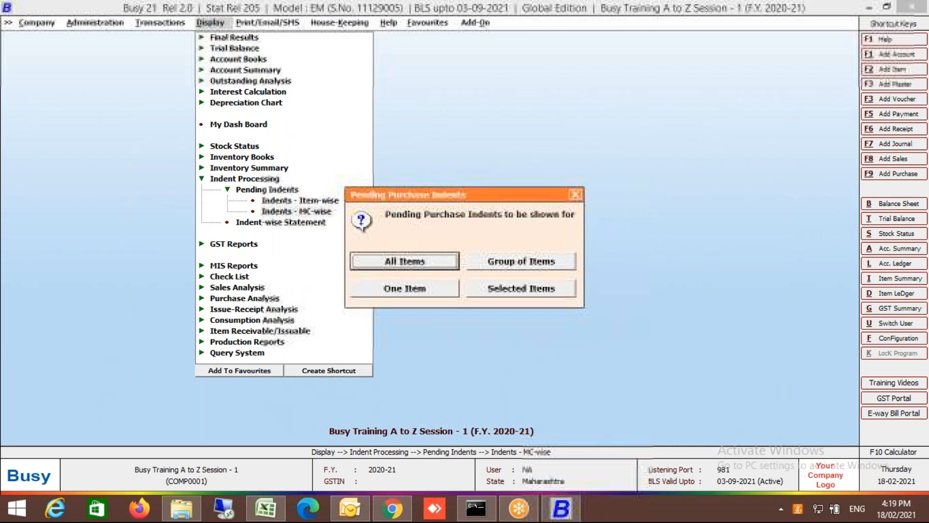
# Show the pending purchase indents of the Sale Department for all items, dated 01-02-2021 and without an executive filter, then close the report
pyautogui.press('Escape')
pyautogui.press('Return')
pyautogui.press('Down')
pyautogui.press('Return')
pyautogui.press('Return')
pyautogui.press('Return')
pyautogui.press('Return')
pyautogui.press('Return')
pyautogui.press('Return')
pyautogui.press('Return')
pyautogui.press('Return')
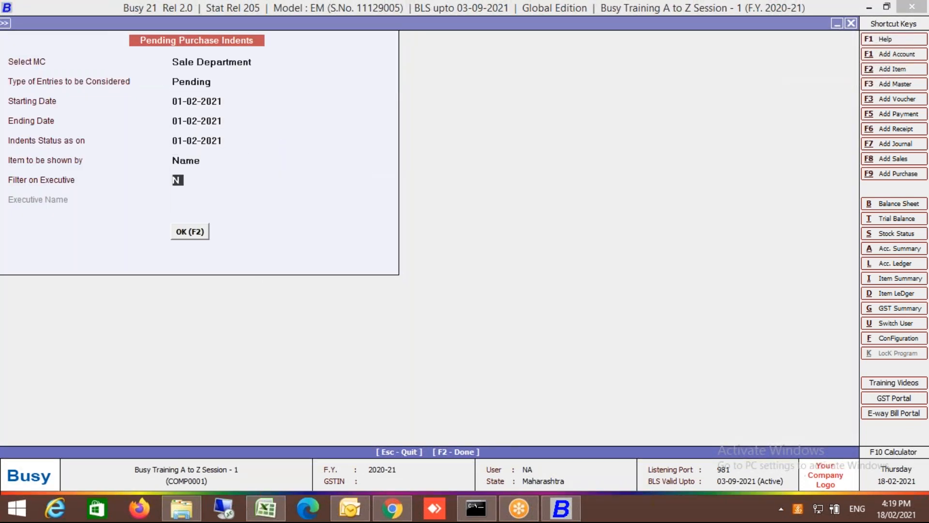
pyautogui.press('F2')
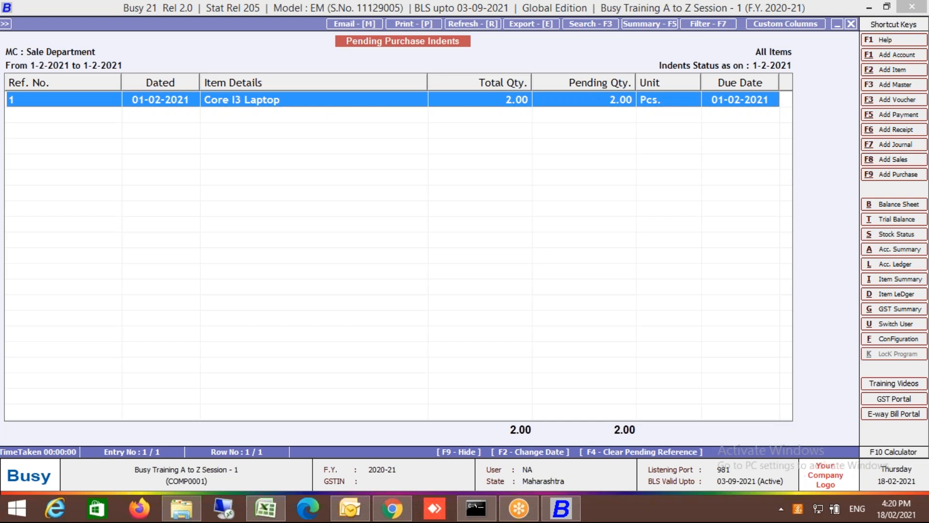
pyautogui.press('Escape')
pyautogui.press('Escape')
pyautogui.press('Escape')
pyautogui.press('Escape')
pyautogui.press('Escape')
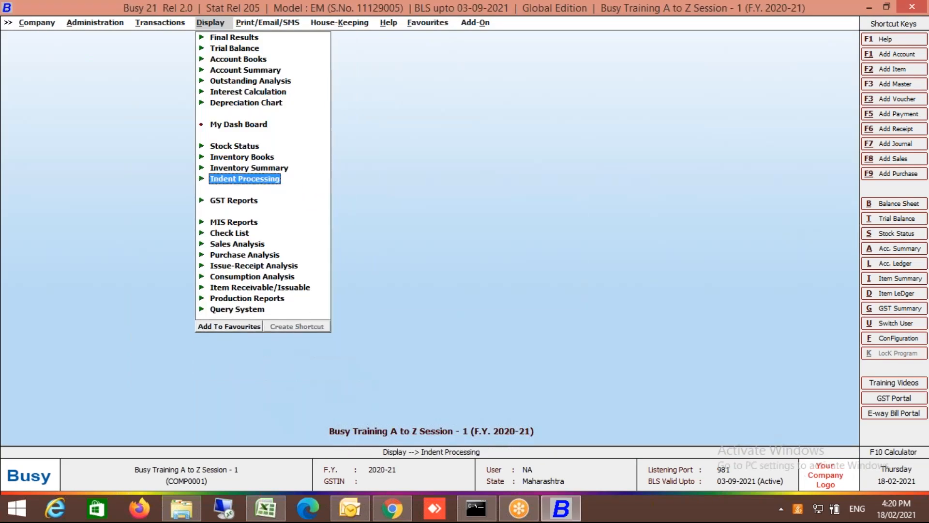
# Open purchase indent voucher 1 of the Main series, dated 01-02-2021, for modification
pyautogui.press('Left')
pyautogui.press('Return')
pyautogui.press('Down')
pyautogui.press('Return')
pyautogui.press('Return')
pyautogui.press('Return')
pyautogui.press('Return')
pyautogui.press('Return')
# Set the Core I3 Laptop quantity to 5 pcs. in the purchase indent and save the voucher
pyautogui.click(479, 138)
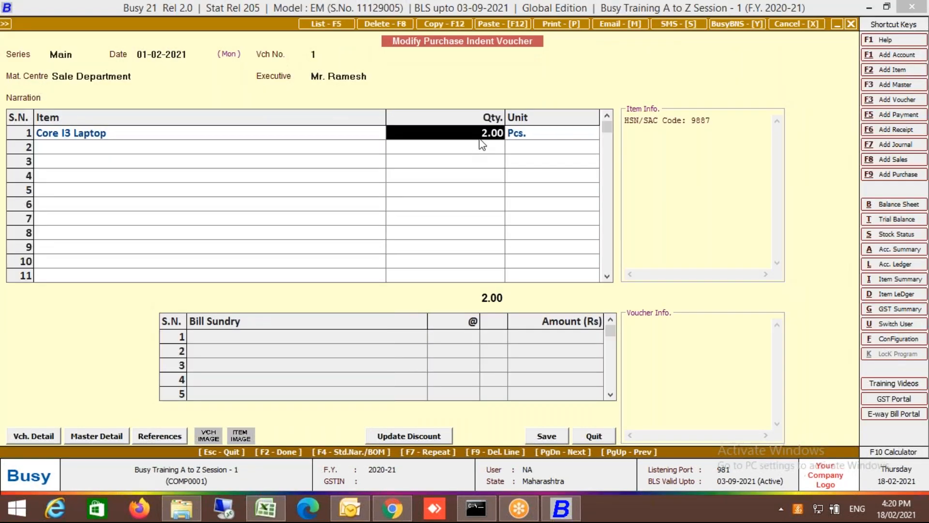
pyautogui.write('5')
pyautogui.press('Return')
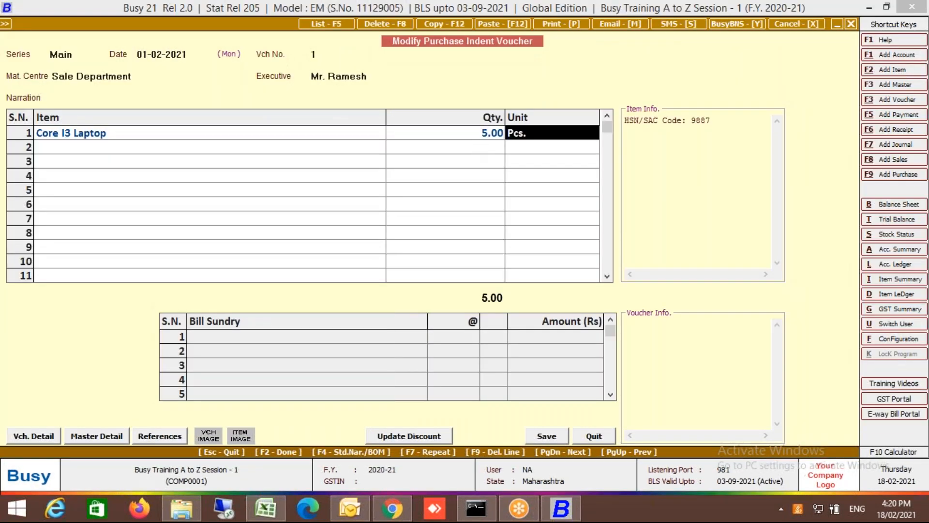
pyautogui.press('F2')
pyautogui.press('Return')
pyautogui.press('Return')
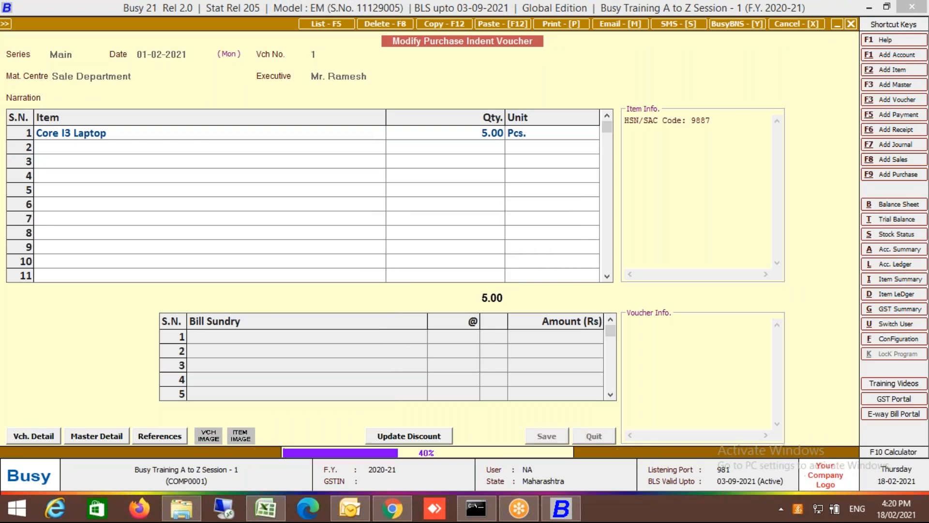
pyautogui.press('Escape')
# Check the Sale Department's pending purchase indents again in the MC-wise report for 01-02-2021
pyautogui.press('Right')
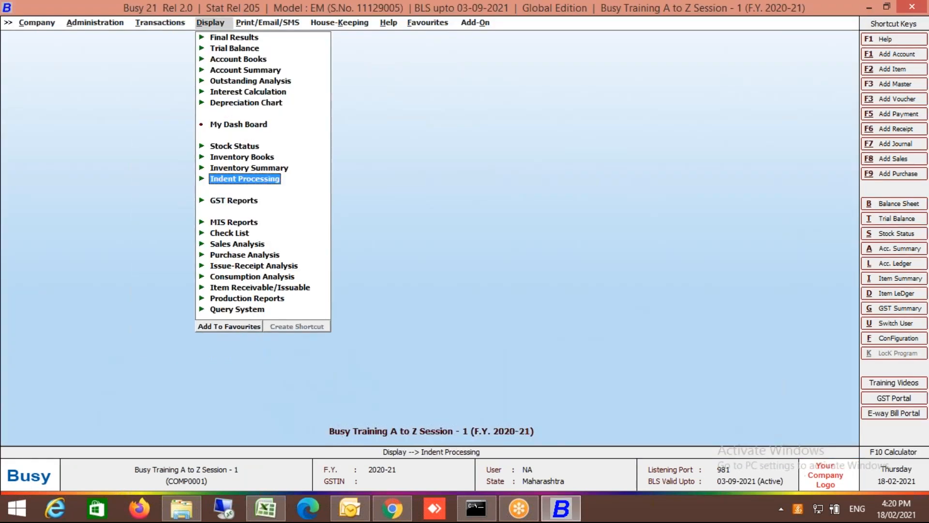
pyautogui.press('Return')
pyautogui.press('Down')
pyautogui.press('Return')
pyautogui.press('Escape')
pyautogui.press('Return')
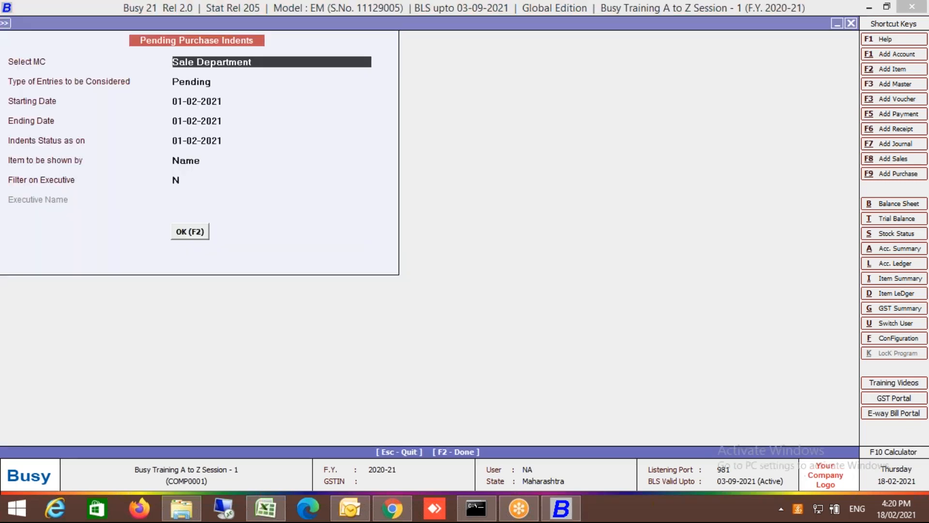
pyautogui.press('F2')
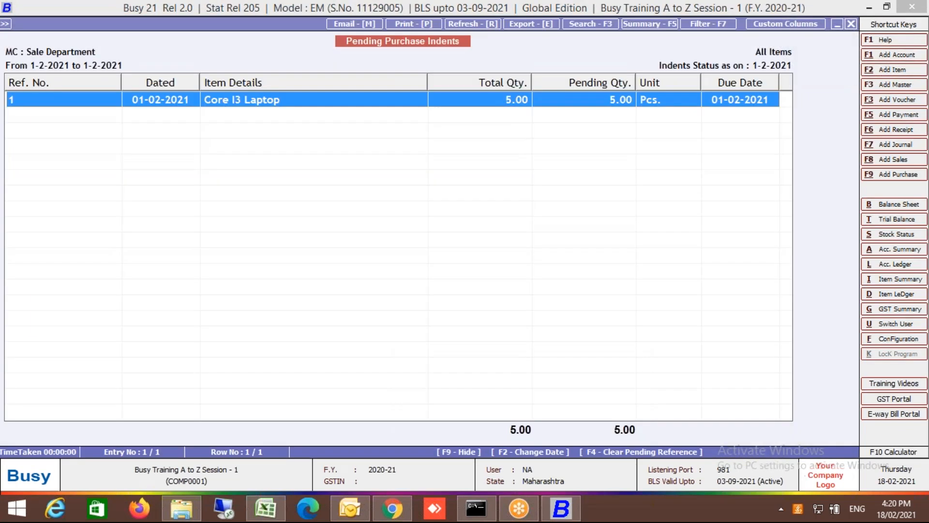
pyautogui.press('Escape')
pyautogui.press('Escape')
pyautogui.press('Escape')
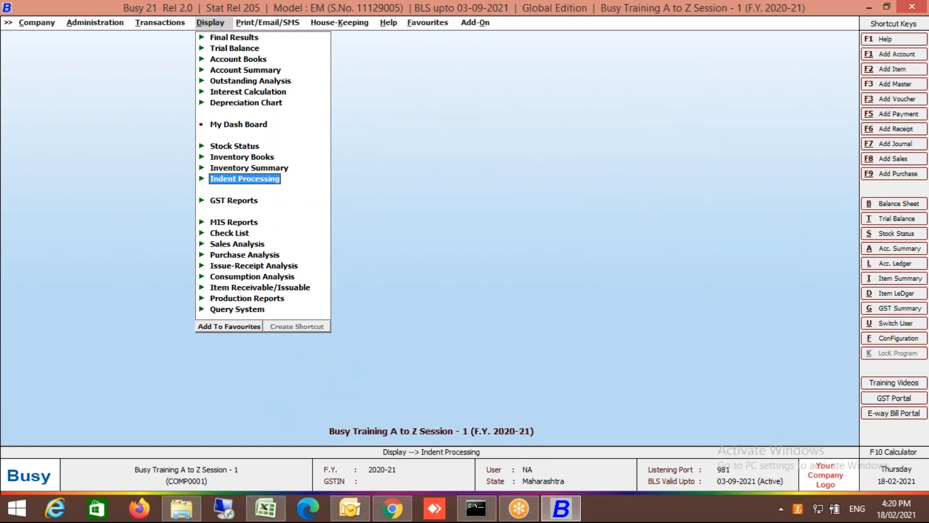
pyautogui.press('Left')
pyautogui.press('Up')
pyautogui.press('Up')
pyautogui.press('Left')
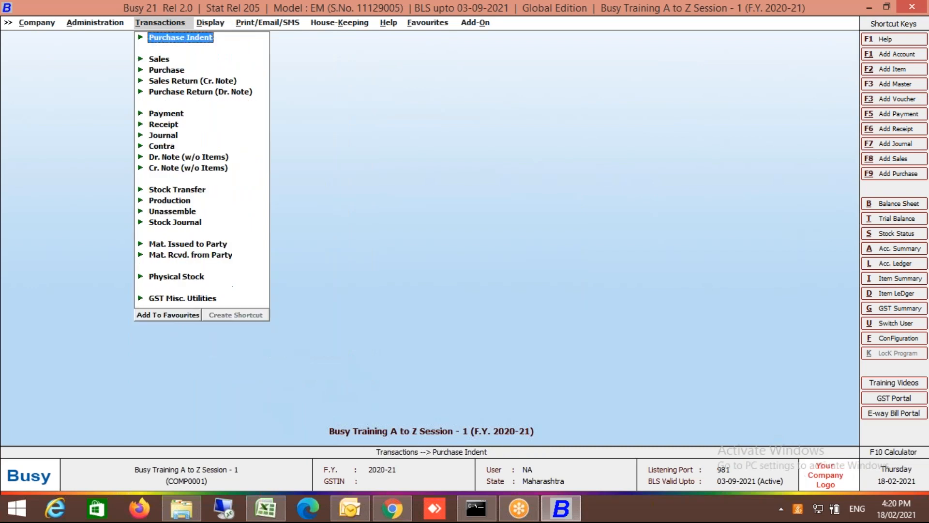
pyautogui.press('Down')
pyautogui.press('Down')
pyautogui.press('Up')
pyautogui.press('Up')
pyautogui.press('Up')
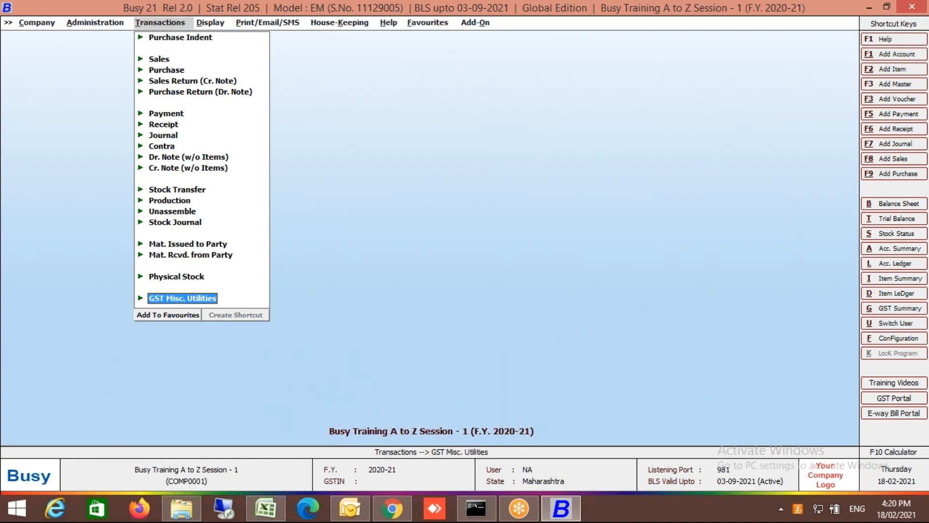
# Open the Inventory section of the company's Features / Options configuration
pyautogui.press('Left')
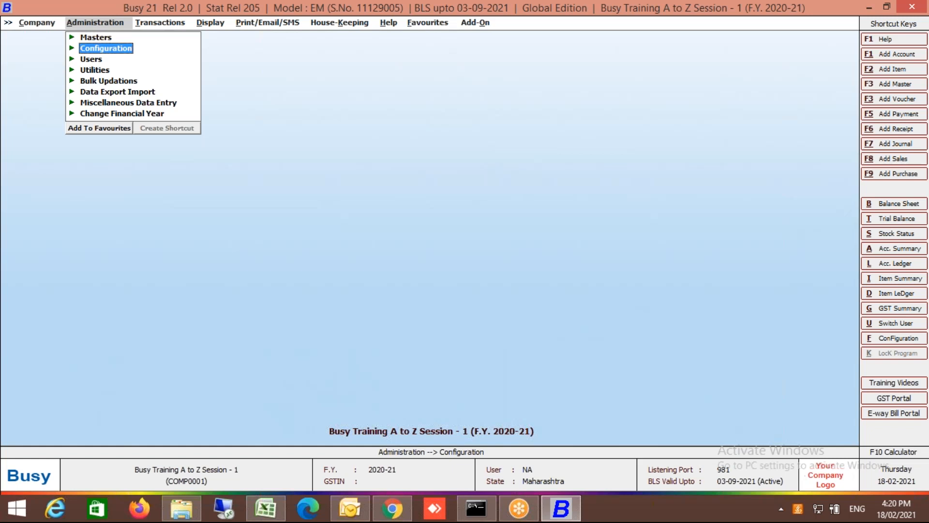
pyautogui.press('Return')
pyautogui.press('Return')
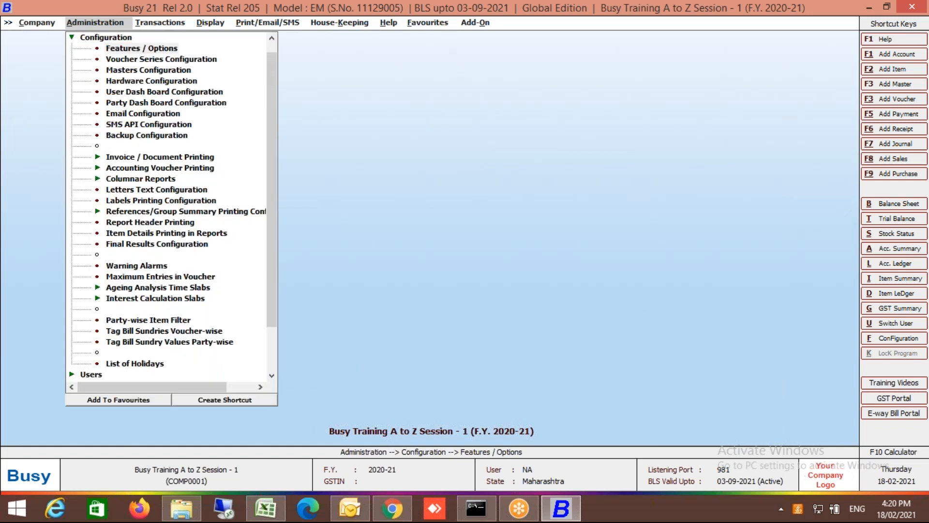
pyautogui.press('Down')
pyautogui.press('Down')
pyautogui.press('Down')
pyautogui.press('Down')
pyautogui.press('Down')
pyautogui.press('Up')
pyautogui.press('Return')
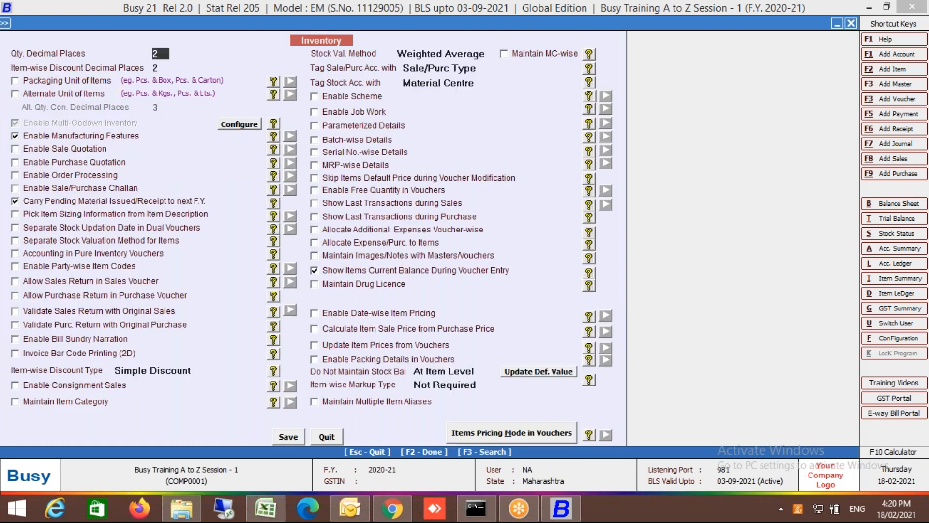
# Enable Order Processing with its default options, save the inventory settings, and leave the configuration
pyautogui.click(54, 178)
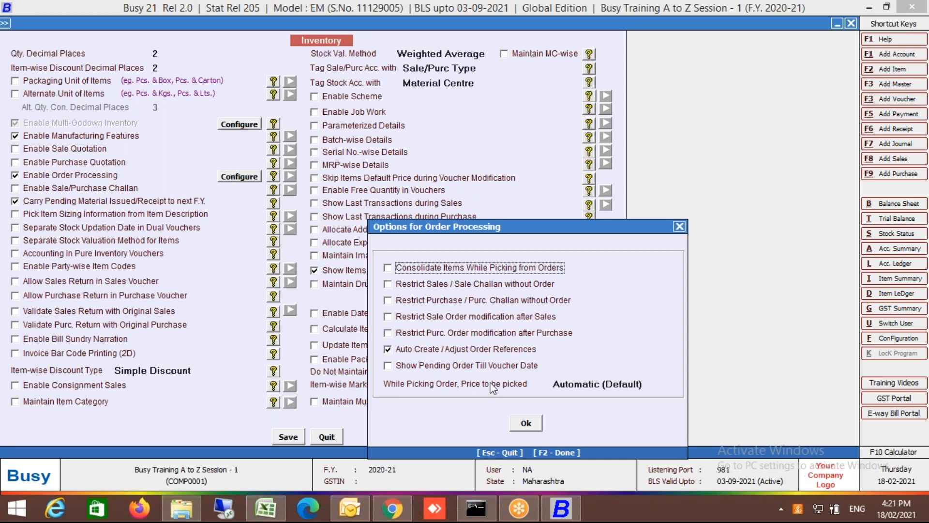
pyautogui.click(532, 424)
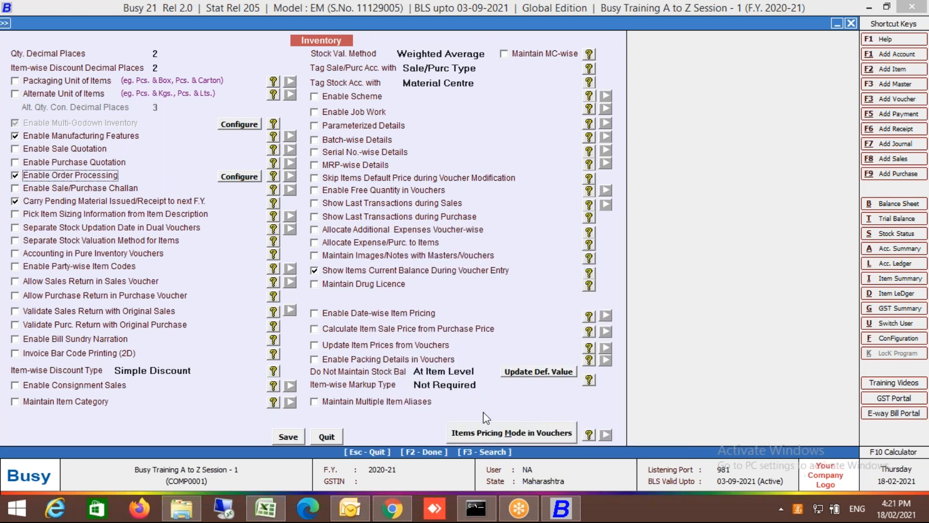
pyautogui.click(300, 438)
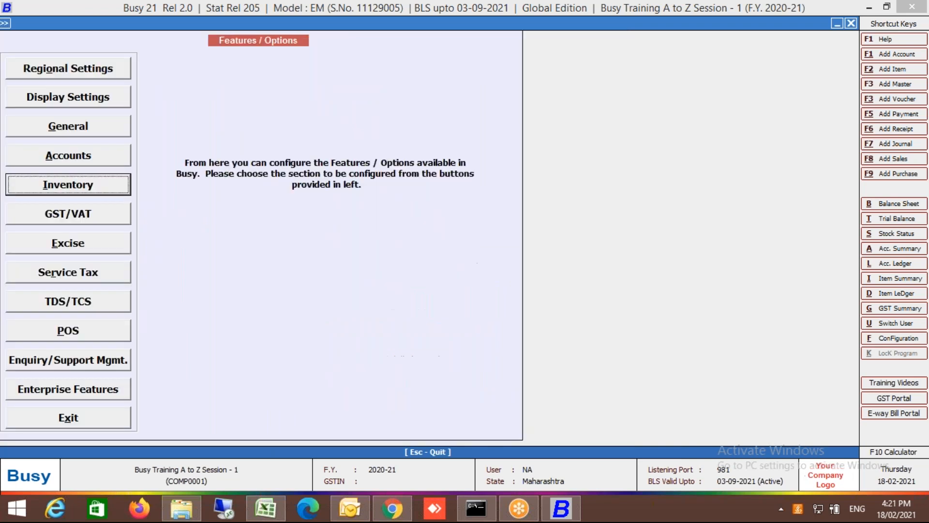
pyautogui.press('Escape')
# Open a new purchase order voucher for entry
pyautogui.press('Right')
pyautogui.press('Down')
pyautogui.press('Down')
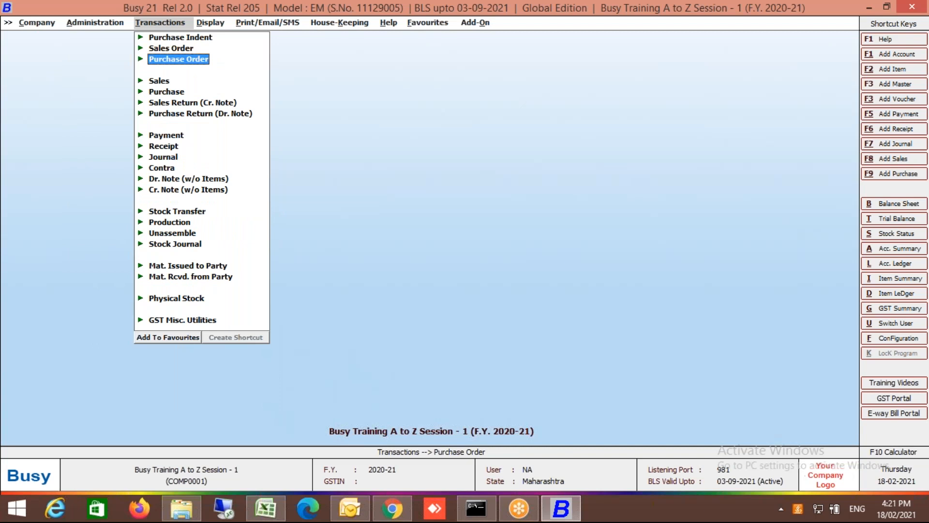
pyautogui.press('Up')
pyautogui.press('Up')
pyautogui.press('Down')
pyautogui.press('Down')
pyautogui.press('Return')
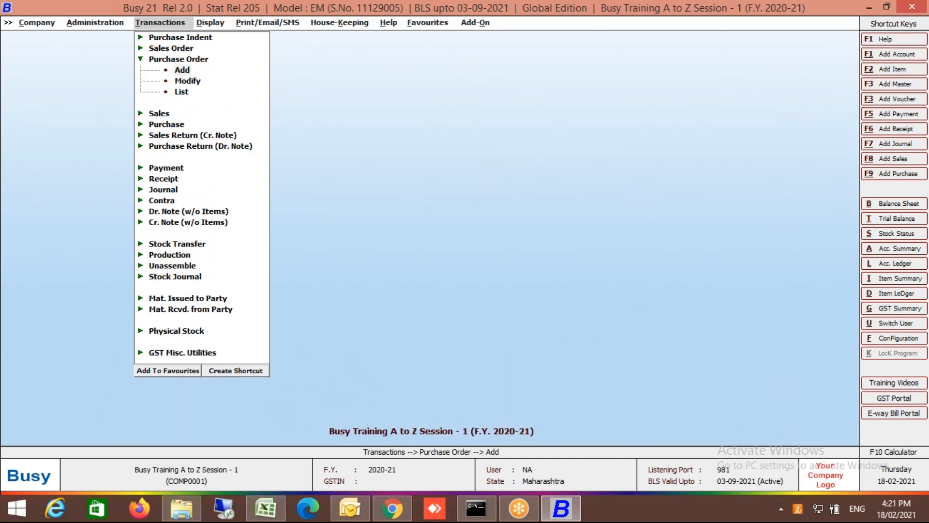
pyautogui.press('Return')
# Keep the Main series, date the purchase order 02-02-2021, and set its purchase type to L/GST-18%
pyautogui.press('Return')
pyautogui.write('2')
pyautogui.press('Return')
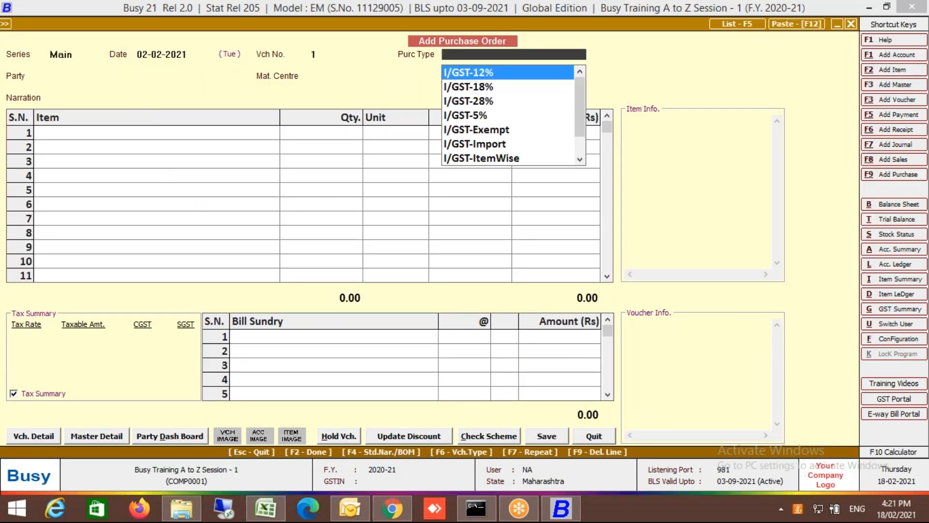
pyautogui.write('18')
pyautogui.press('Down')
pyautogui.press('Return')
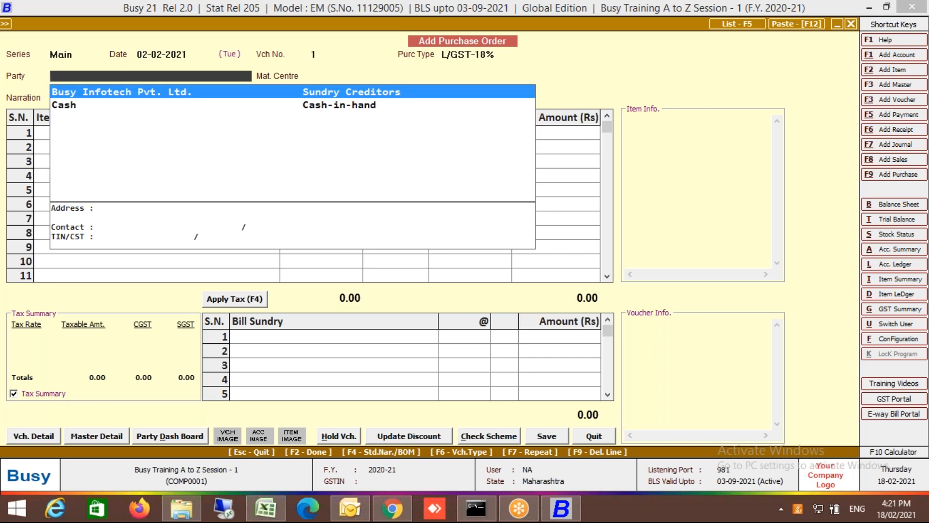
# Create a party account named Reliance Digital Limited from within the purchase order, under the Sundry Creditors group
pyautogui.press('F3')
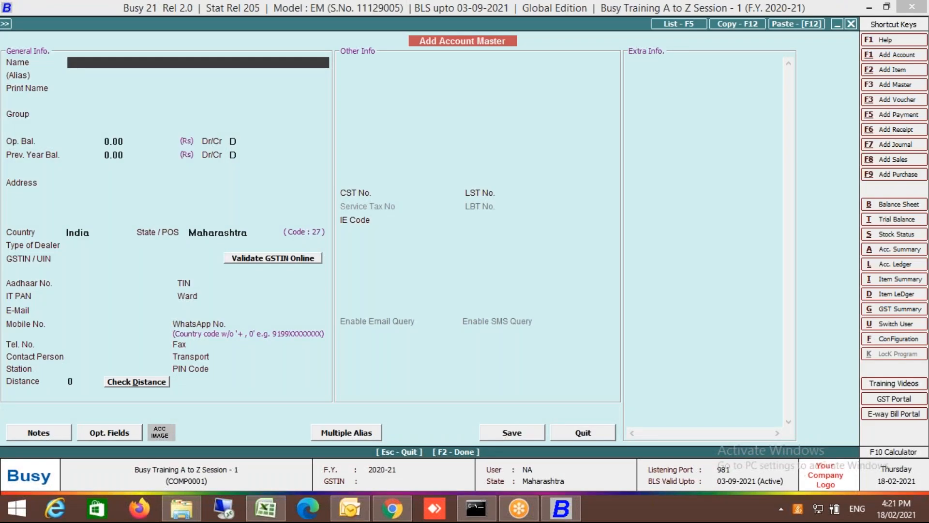
pyautogui.write('Reliance Digital Limited')
pyautogui.press('Return')
pyautogui.press('Return')
pyautogui.press('Return')
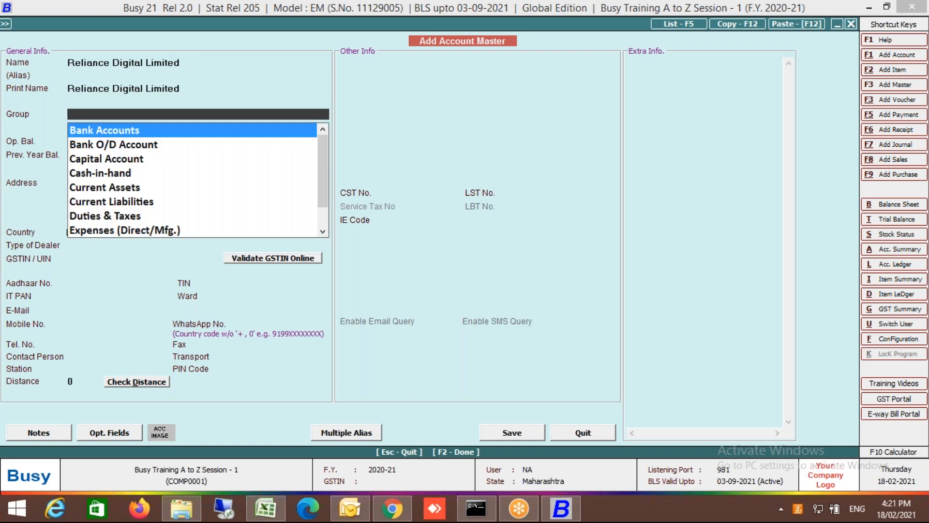
pyautogui.write('sun')
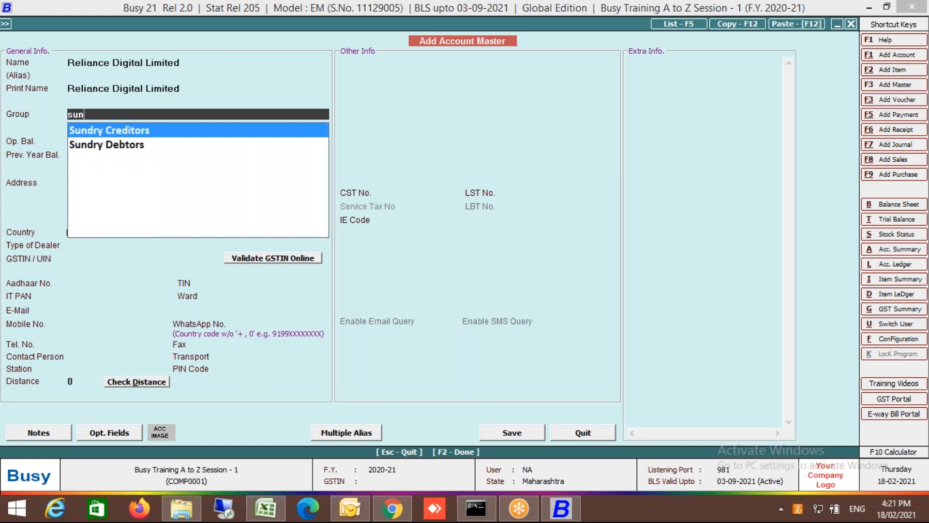
pyautogui.press('Return')
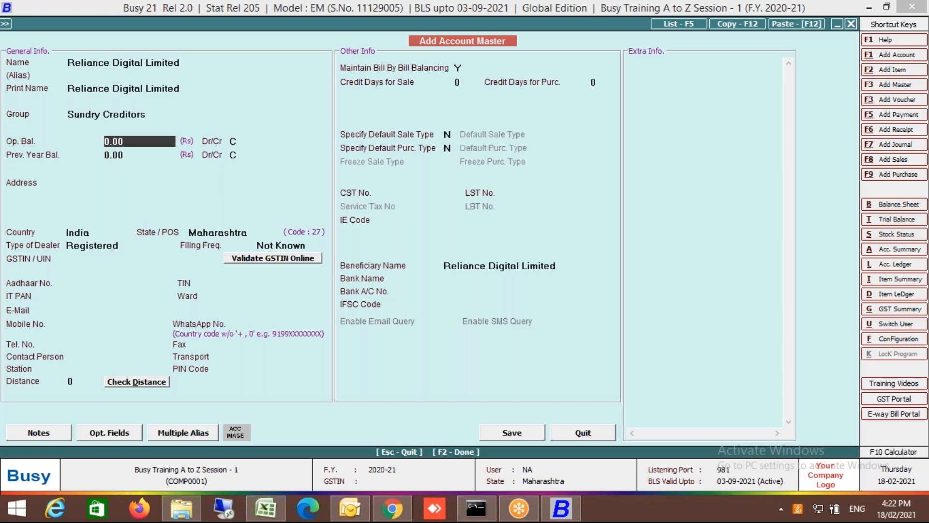
# Keep the default balances and blank address for Reliance Digital Limited, and set its type of dealer to Un-Registered
pyautogui.press('Return')
pyautogui.press('Return')
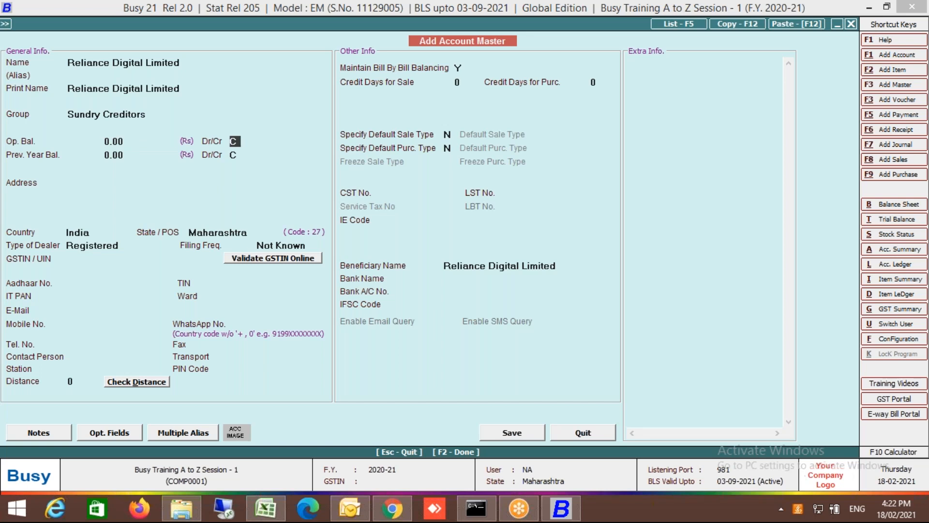
pyautogui.press('Return')
pyautogui.press('Return')
pyautogui.press('Return')
pyautogui.press('Return')
pyautogui.press('Return')
pyautogui.press('Return')
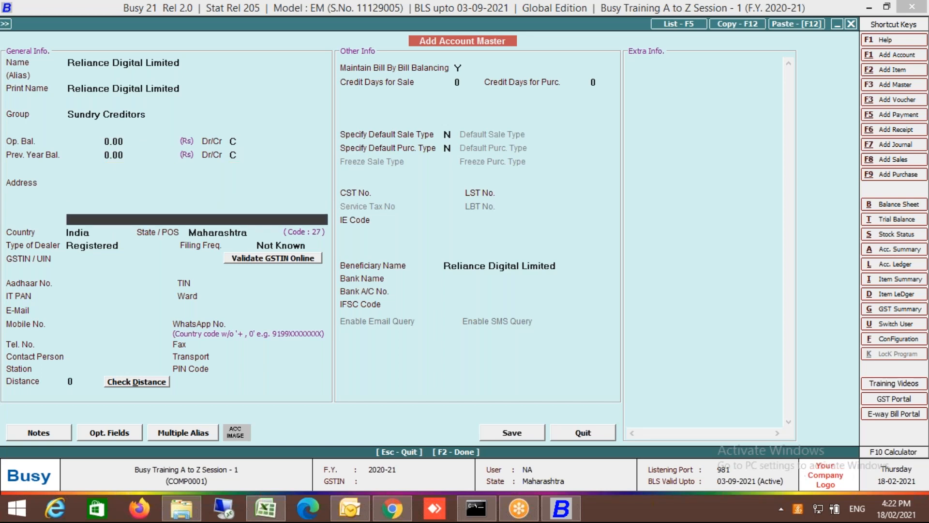
pyautogui.press('Return')
pyautogui.press('Up')
pyautogui.press('Up')
pyautogui.press('Up')
pyautogui.press('Return')
pyautogui.press('Return')
pyautogui.press('Return')
pyautogui.press('Return')
pyautogui.press('Return')
pyautogui.press('Return')
pyautogui.press('Return')
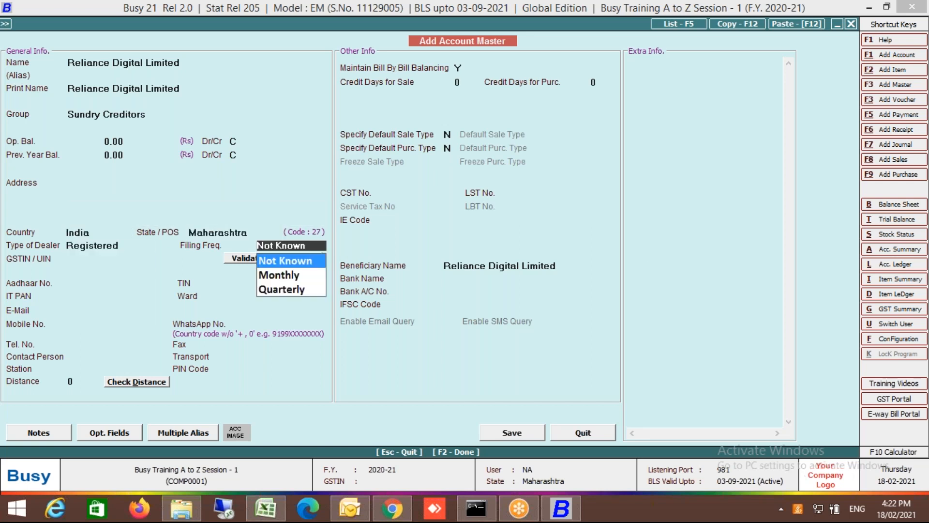
pyautogui.press('Up')
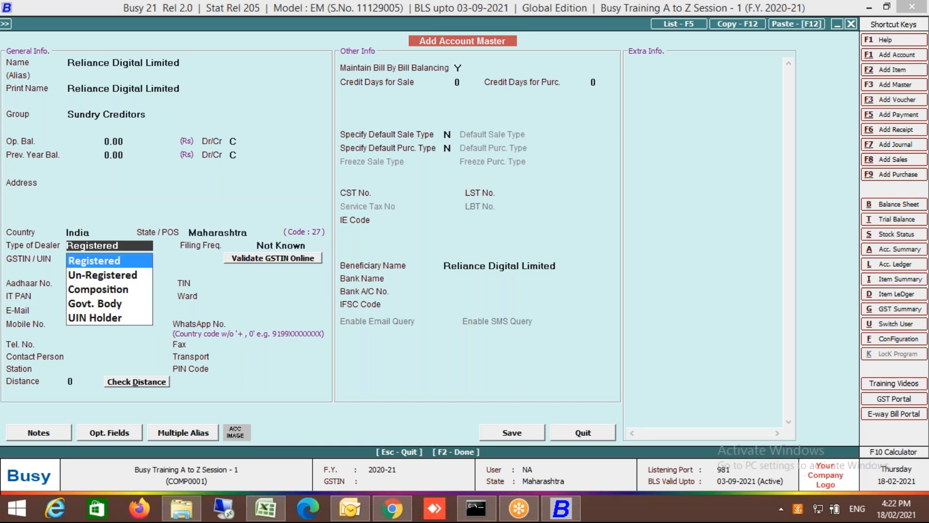
pyautogui.press('Down')
pyautogui.press('Return')
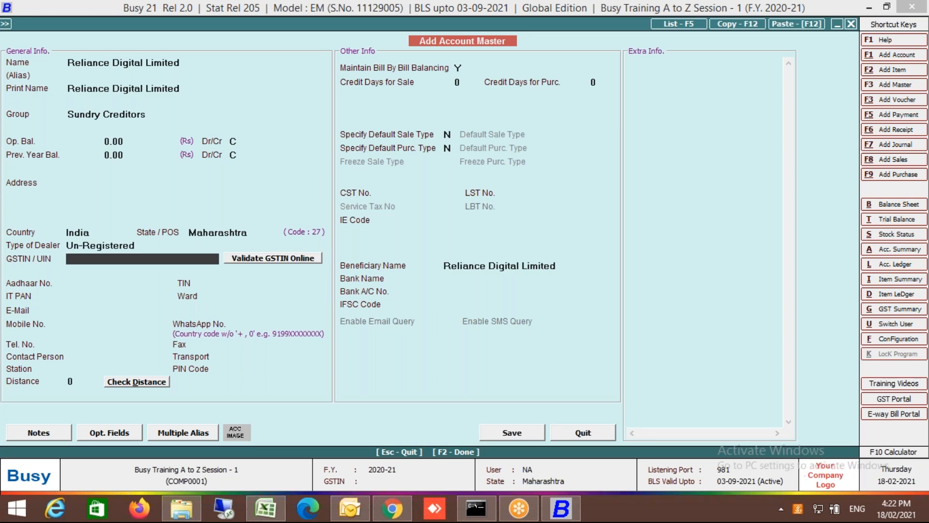
# Leave the GSTIN, tax and contact fields blank and enter the supplier's postal code
pyautogui.press('Return')
pyautogui.press('Return')
pyautogui.press('Return')
pyautogui.press('Return')
pyautogui.press('Return')
pyautogui.press('Return')
pyautogui.press('Return')
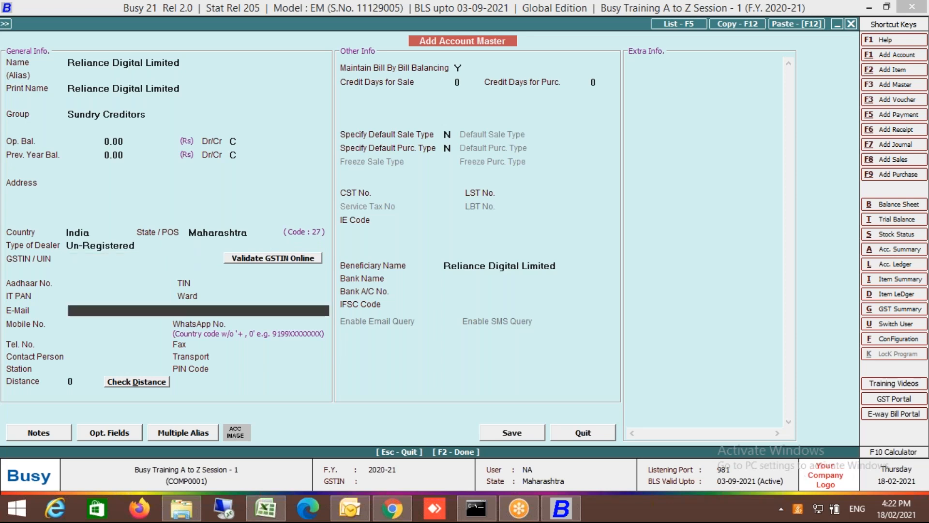
pyautogui.press('Return')
pyautogui.press('Return')
pyautogui.press('Return')
pyautogui.press('Return')
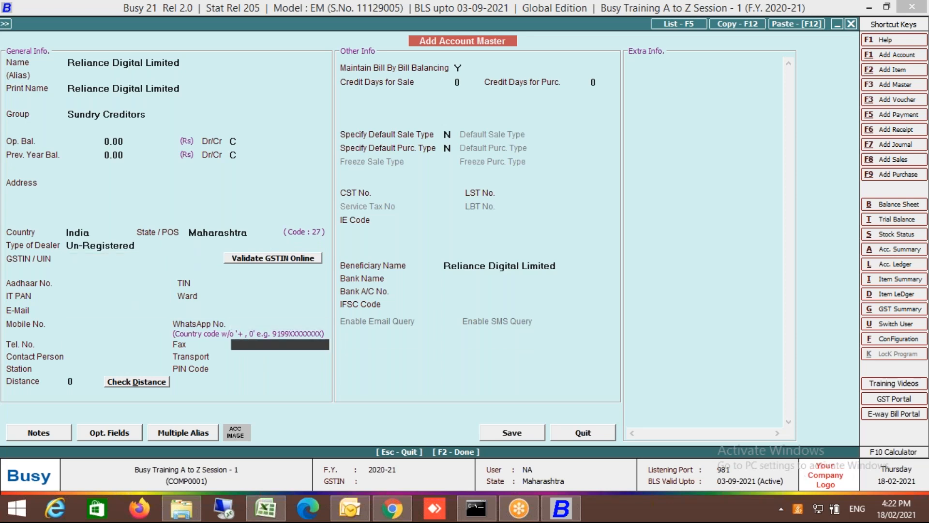
pyautogui.press('Return')
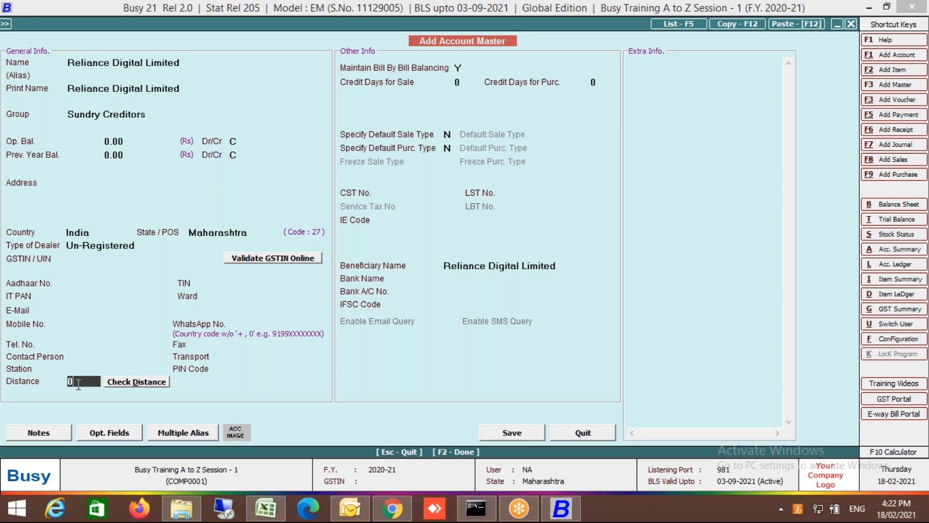
pyautogui.press('Return')
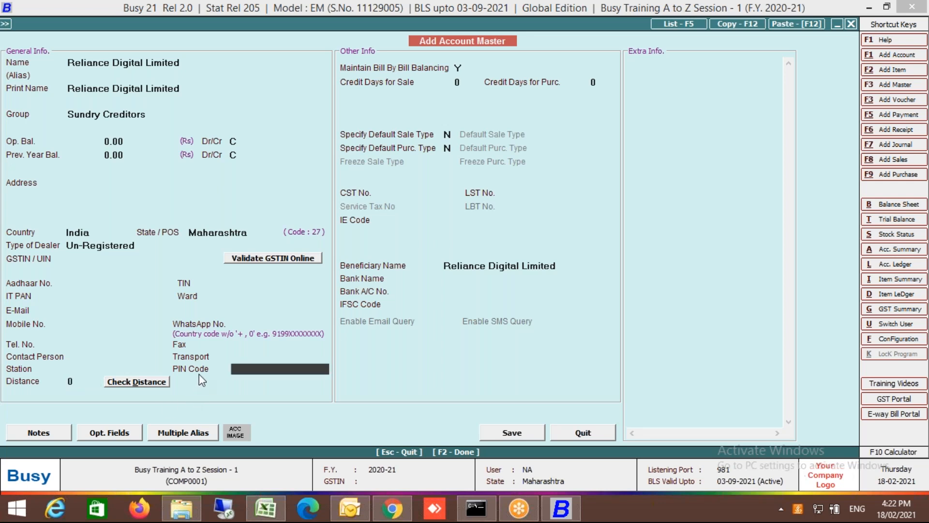
pyautogui.write('410254')
# Try to check the distance to Reliance Digital Limited, and save the account master
pyautogui.click(156, 381)
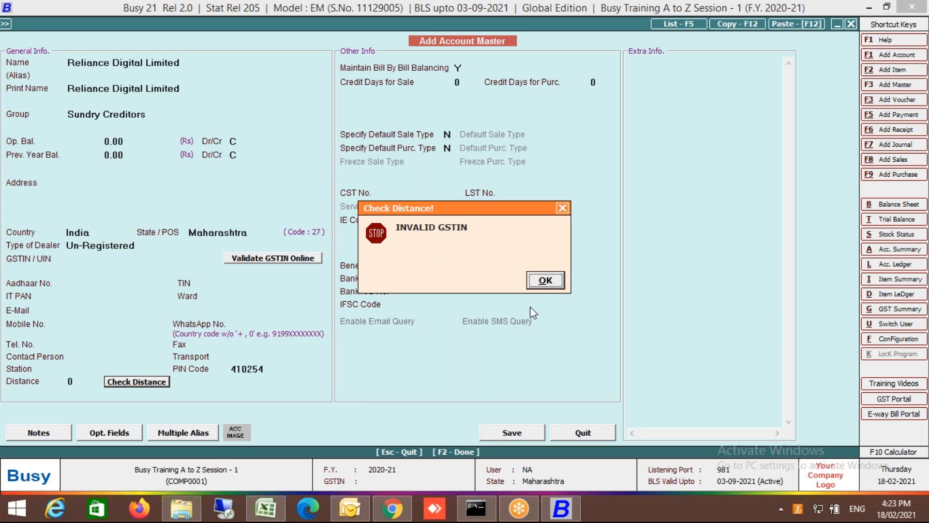
pyautogui.click(538, 286)
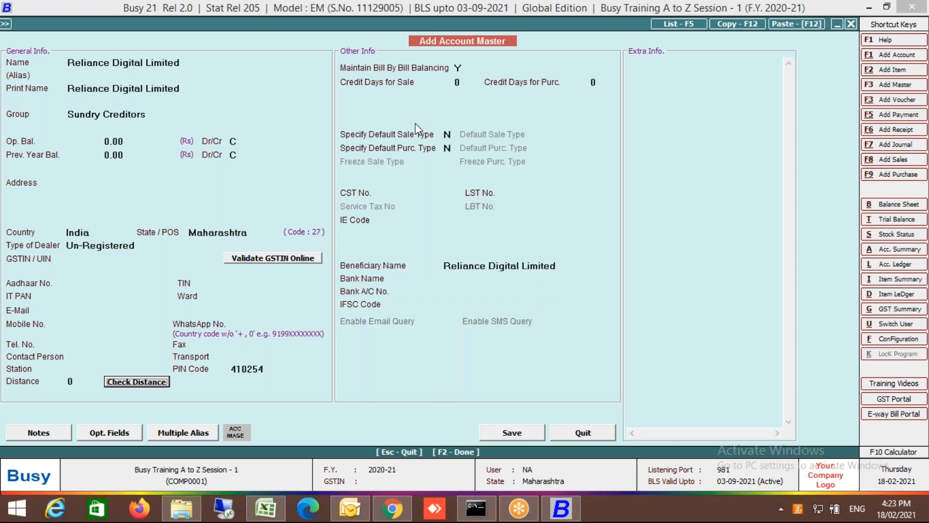
pyautogui.click(507, 435)
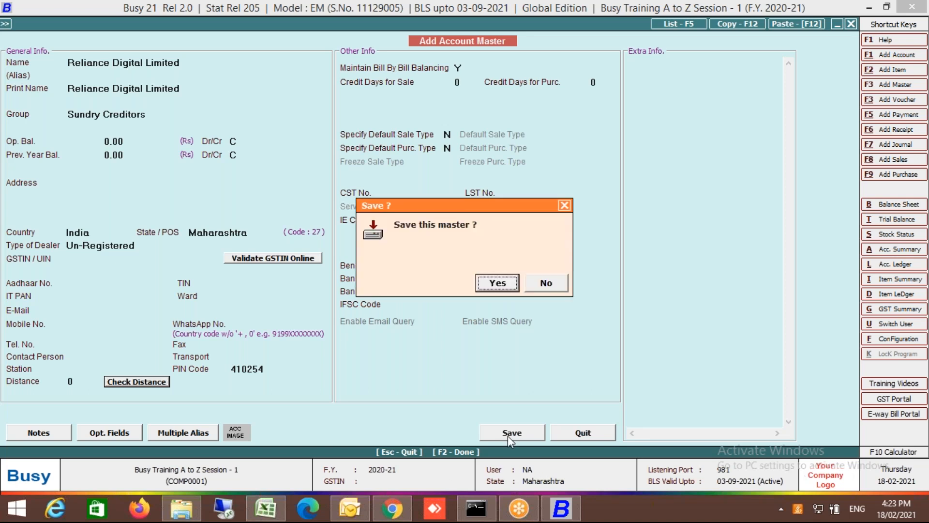
pyautogui.press('Return')
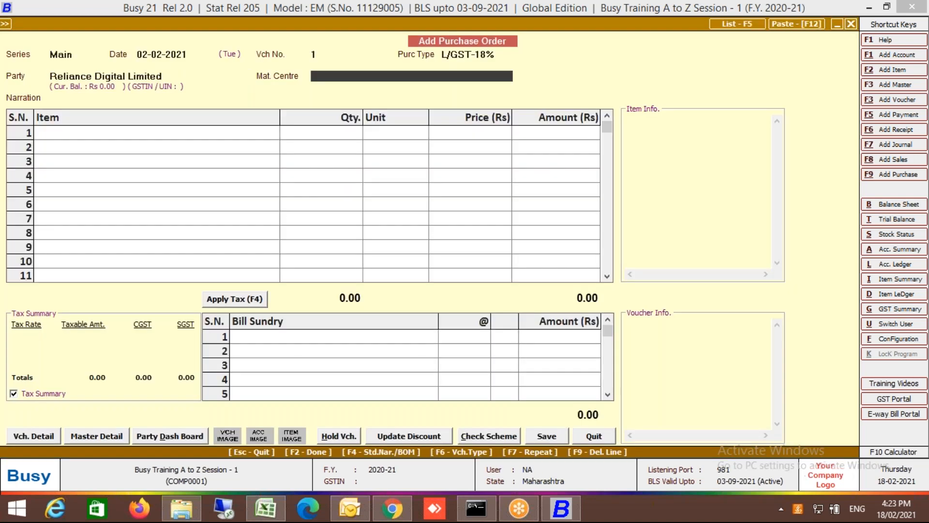
# Rename the Main Store material centre to Store Department from within the purchase order and save the master
pyautogui.press('space')
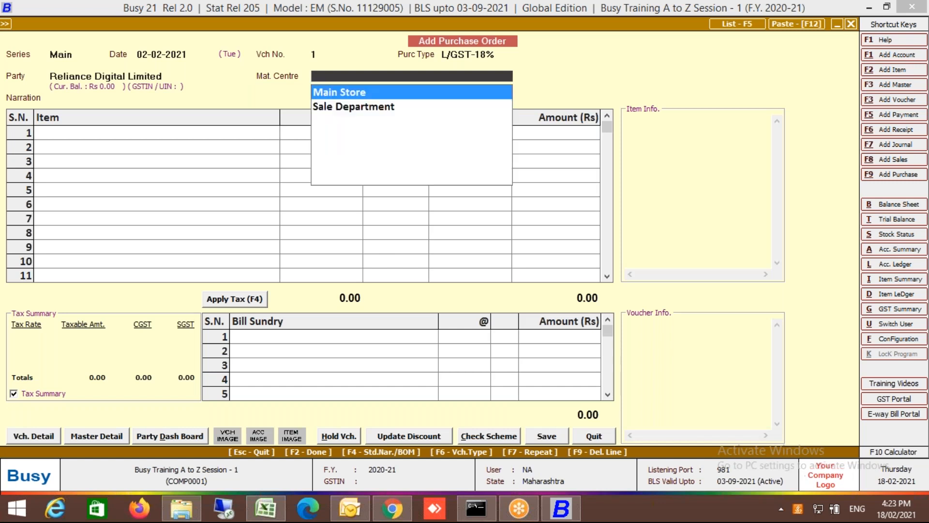
pyautogui.press('Down')
pyautogui.press('Up')
pyautogui.press('Return')
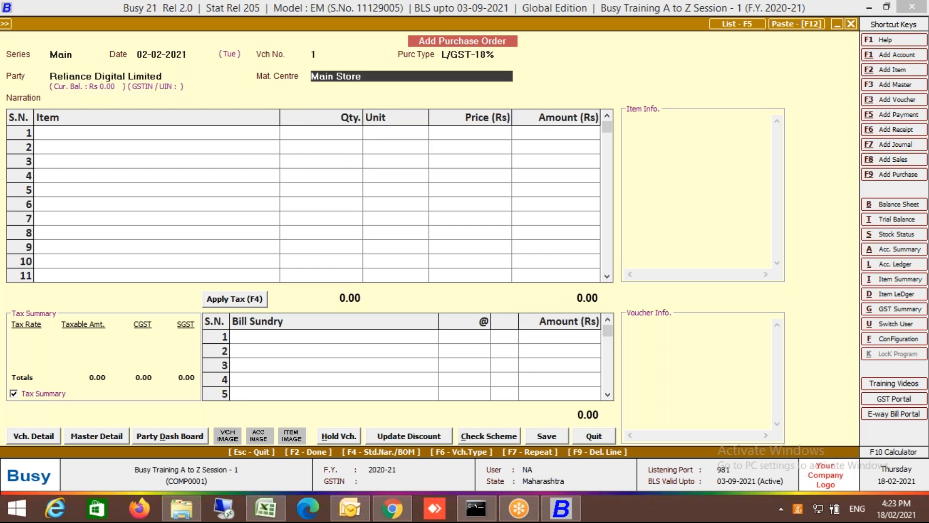
pyautogui.hotkey('alt', 'm')
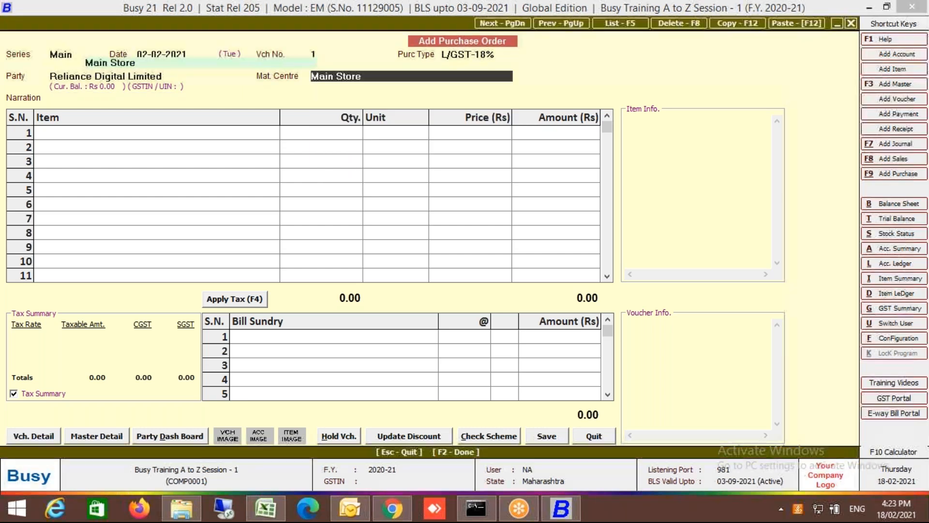
pyautogui.write('Store ')
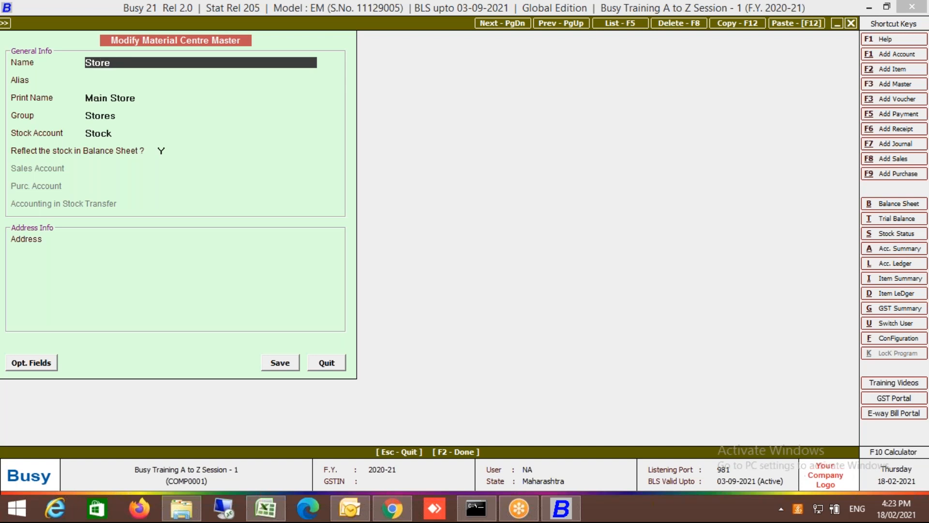
pyautogui.write('Department')
pyautogui.press('Return')
pyautogui.press('Return')
pyautogui.press('Return')
pyautogui.press('F2')
pyautogui.press('Return')
# Select Store Department as the purchase order's material centre
pyautogui.write('r')
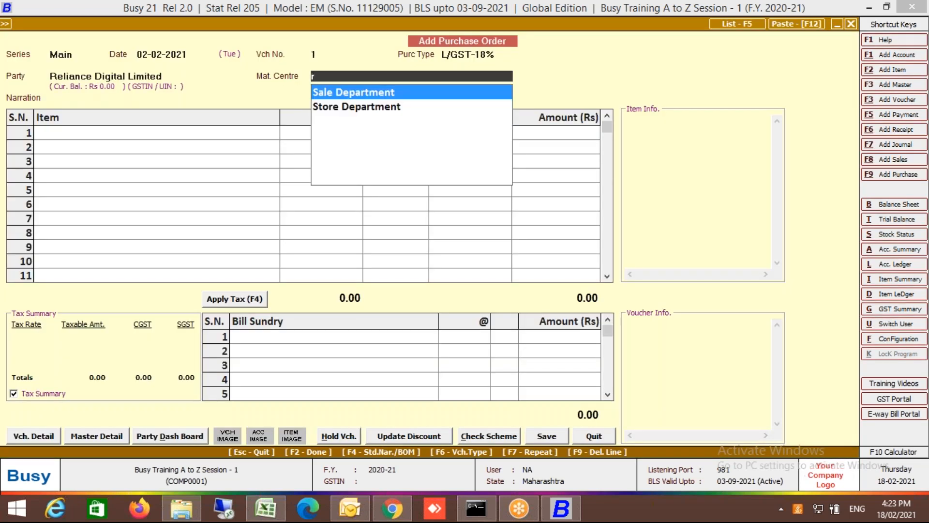
pyautogui.press('Down')
pyautogui.press('Return')
# Confirm the material centre and enter 5 Pcs. of Core I3 Laptop at a price of 26,500 in the purchase order
pyautogui.press('Return')
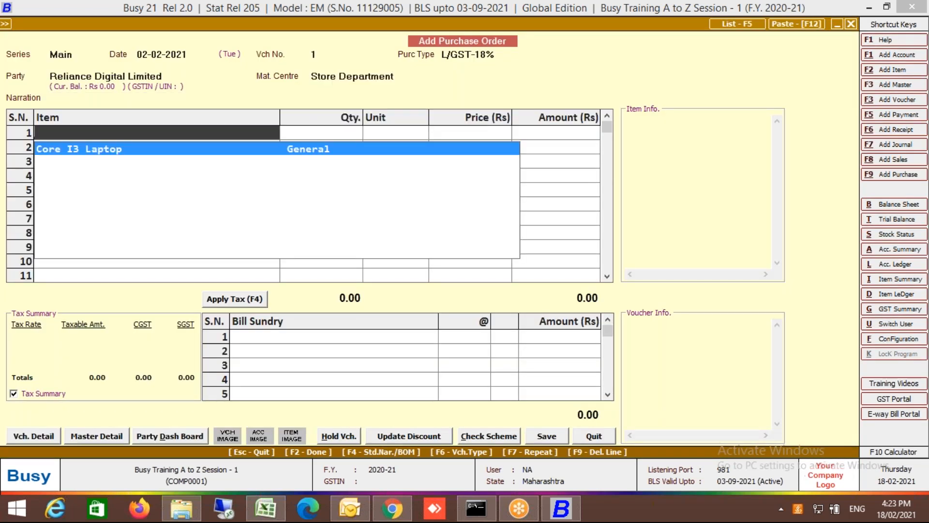
pyautogui.press('Return')
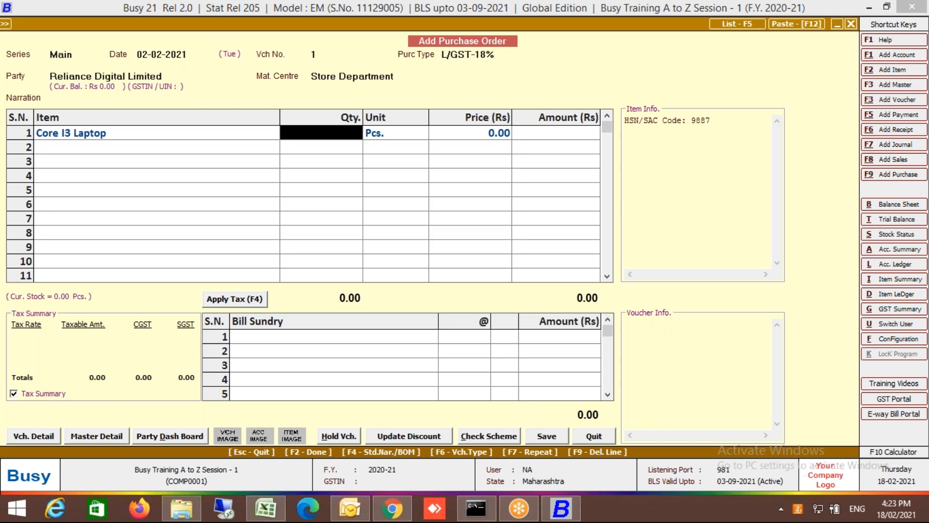
pyautogui.write('5')
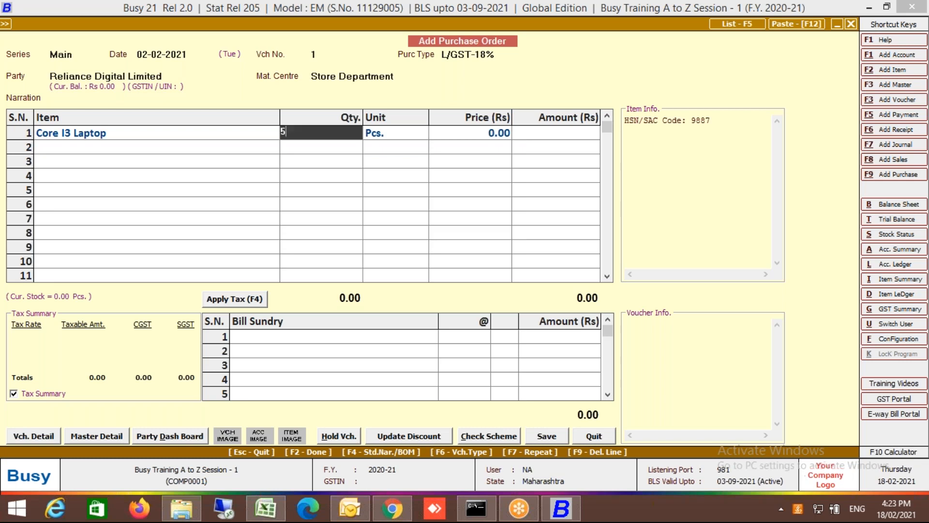
pyautogui.press('Return')
pyautogui.press('Return')
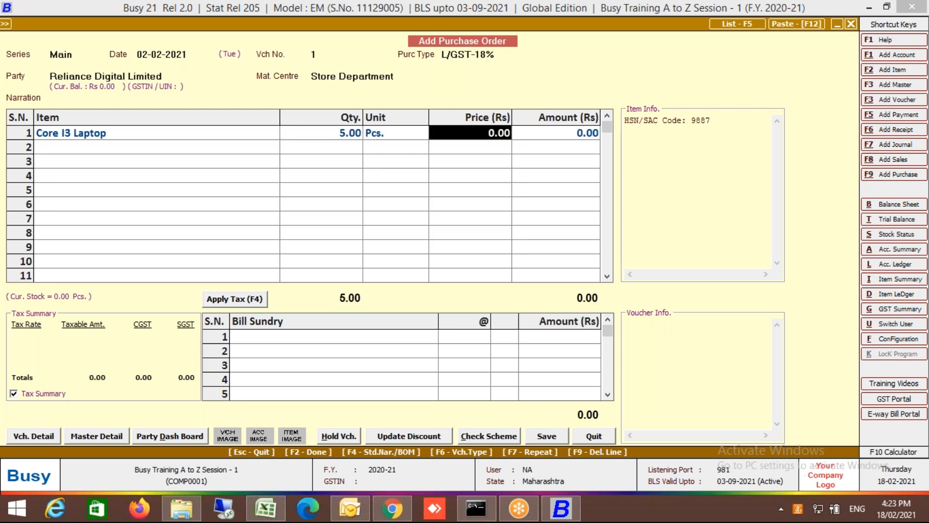
pyautogui.write('2')
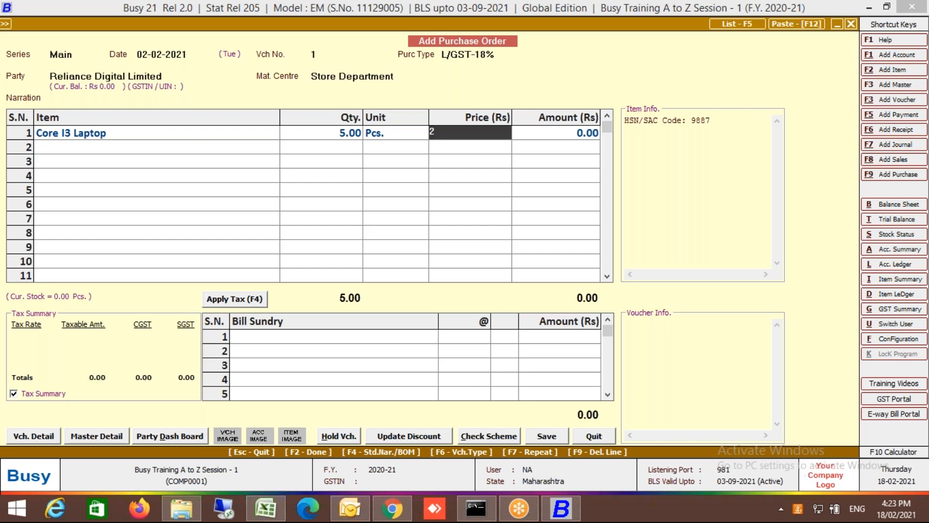
pyautogui.write('6500')
pyautogui.press('Return')
pyautogui.press('Return')
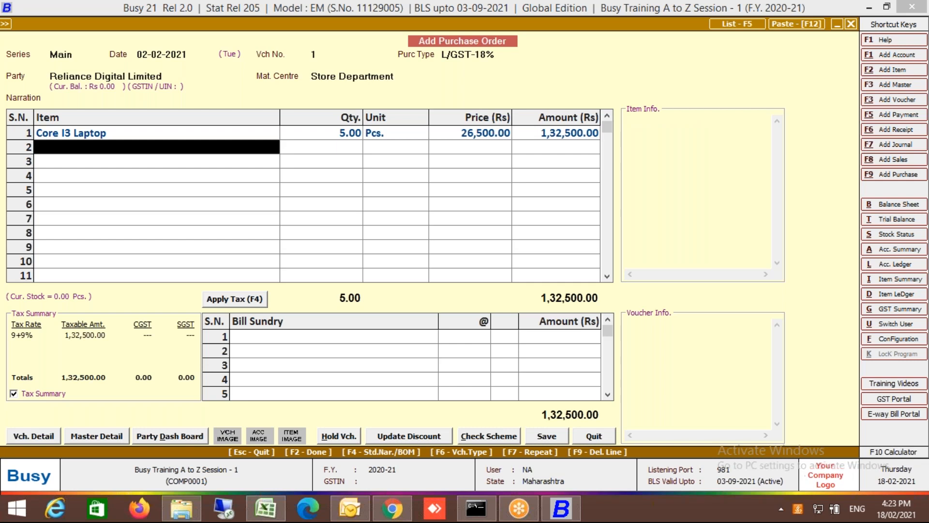
pyautogui.press('Return')
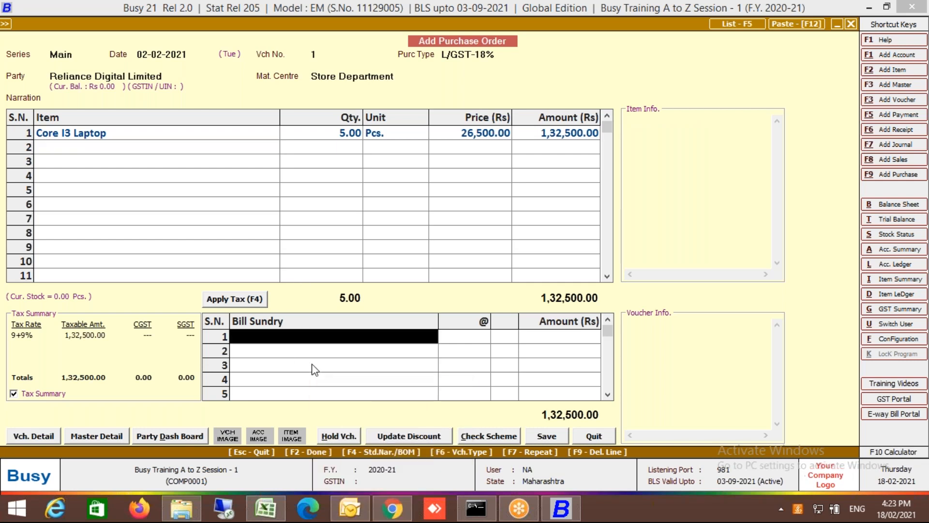
# Apply the tax to the purchase order, and review the local GST purchase types while keeping L/GST-18%
pyautogui.click(259, 301)
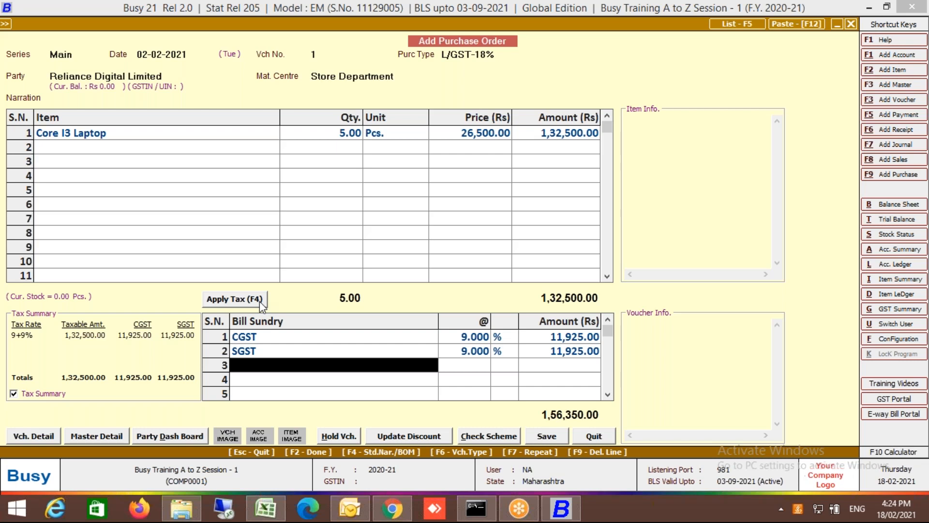
pyautogui.click(503, 54)
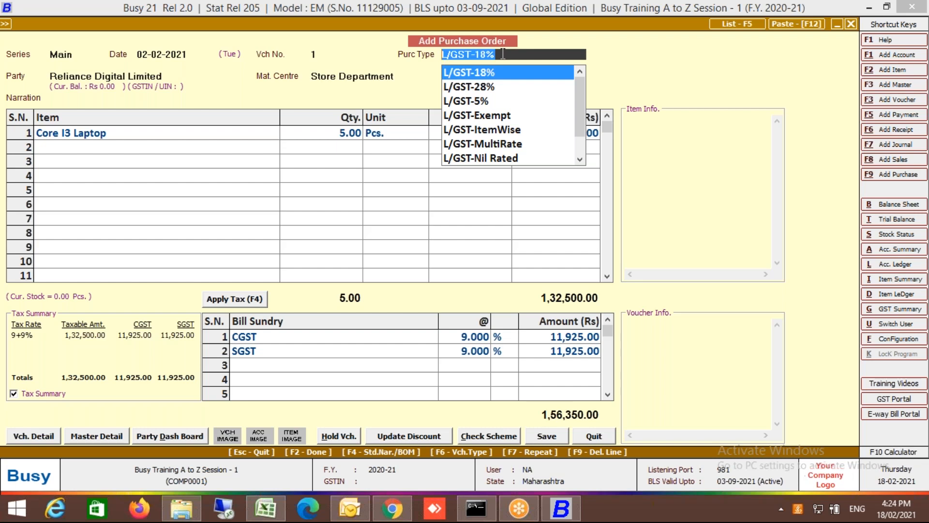
pyautogui.press('BackSpace')
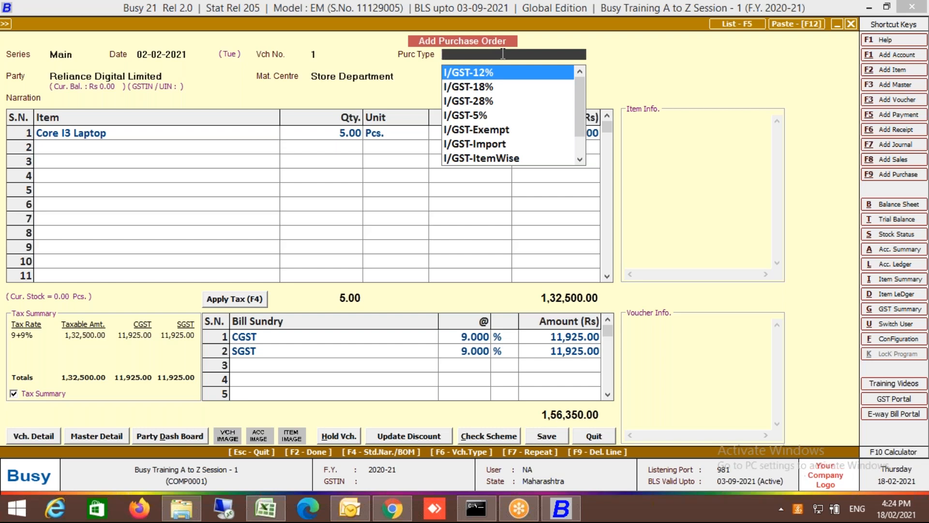
pyautogui.write('l')
pyautogui.press('Down')
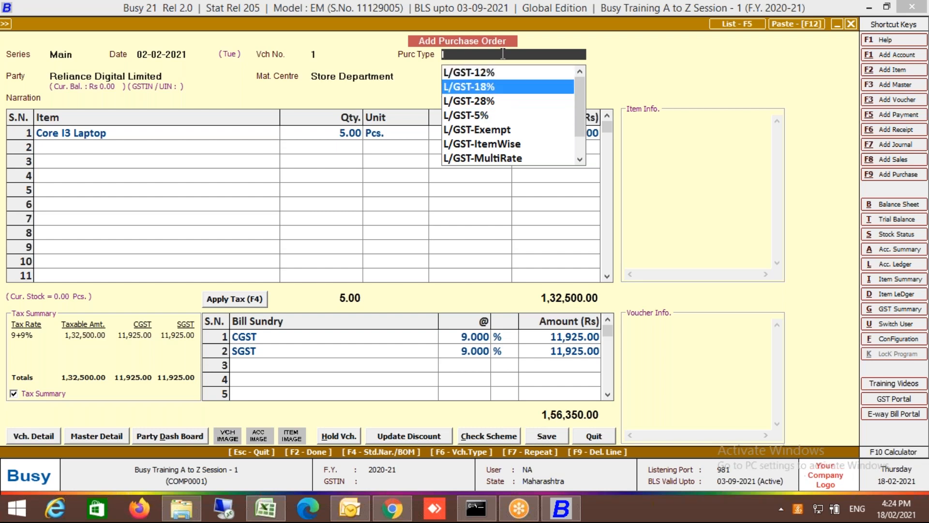
pyautogui.press('Down')
pyautogui.press('Down')
pyautogui.press('Down')
pyautogui.press('Up')
pyautogui.press('Up')
pyautogui.press('Up')
pyautogui.press('Down')
pyautogui.press('Up')
pyautogui.press('Return')
# Change the order's purchase type to L/GST-ItemWise
pyautogui.click(502, 54)
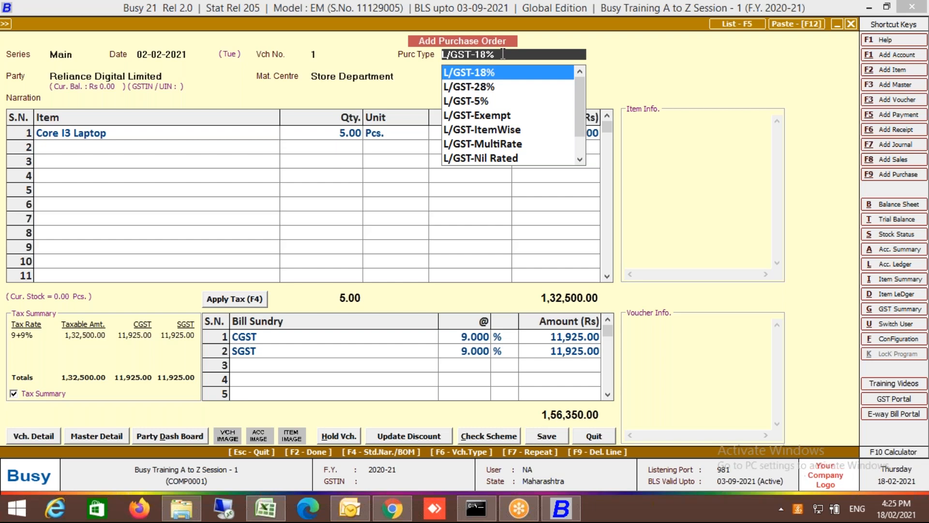
pyautogui.press('Down')
pyautogui.press('Down')
pyautogui.press('Down')
pyautogui.press('Down')
pyautogui.press('Down')
pyautogui.press('Down')
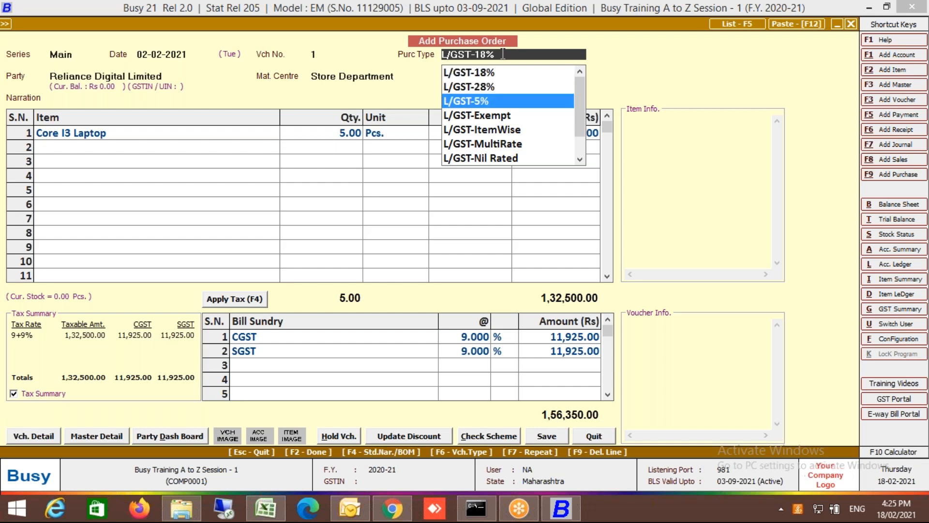
pyautogui.press('Up')
pyautogui.press('Up')
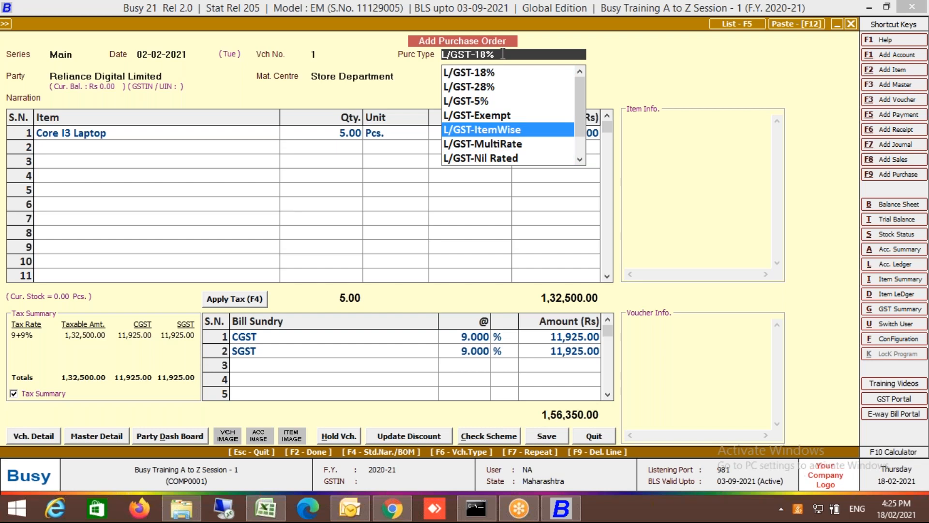
pyautogui.press('Return')
pyautogui.click(503, 55)
pyautogui.write('ite')
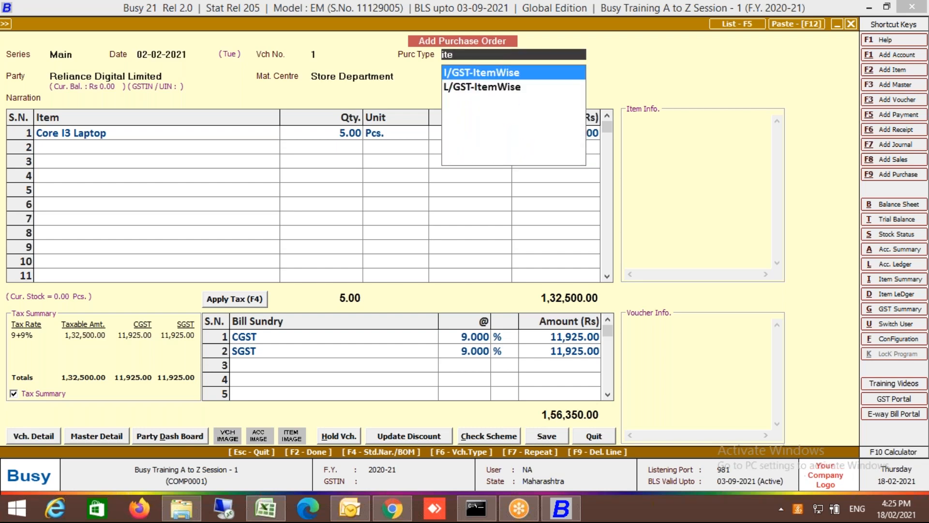
pyautogui.press('Down')
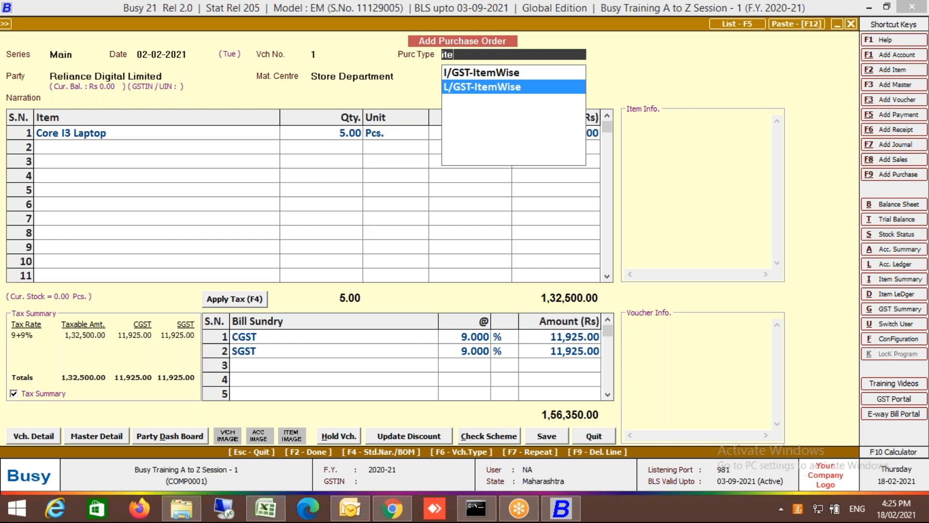
pyautogui.press('Return')
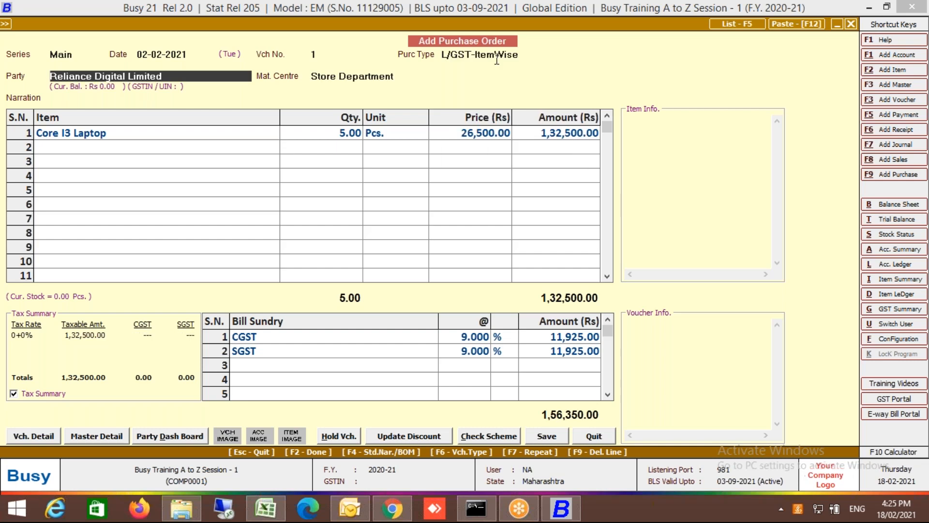
# Delete the CGST and SGST rows from the order's bill sundries
pyautogui.click(355, 341)
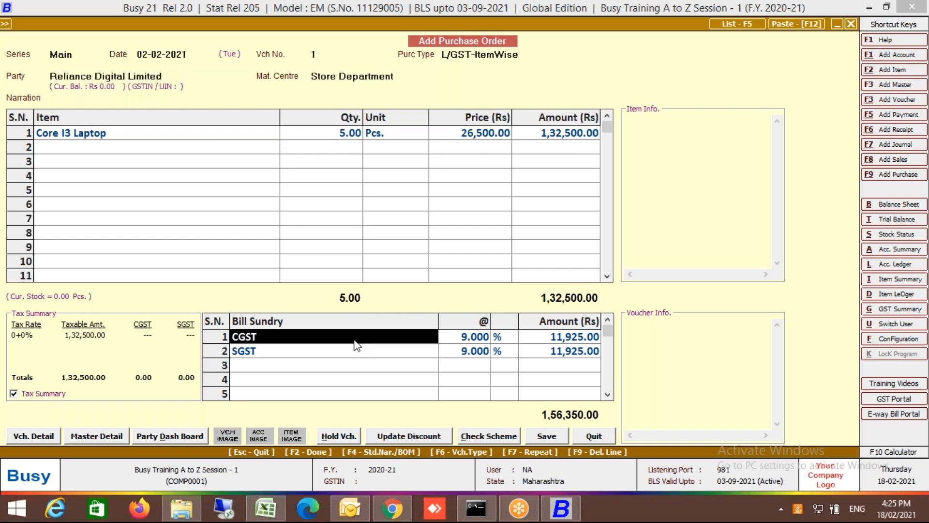
pyautogui.press('F9')
pyautogui.press('F9')
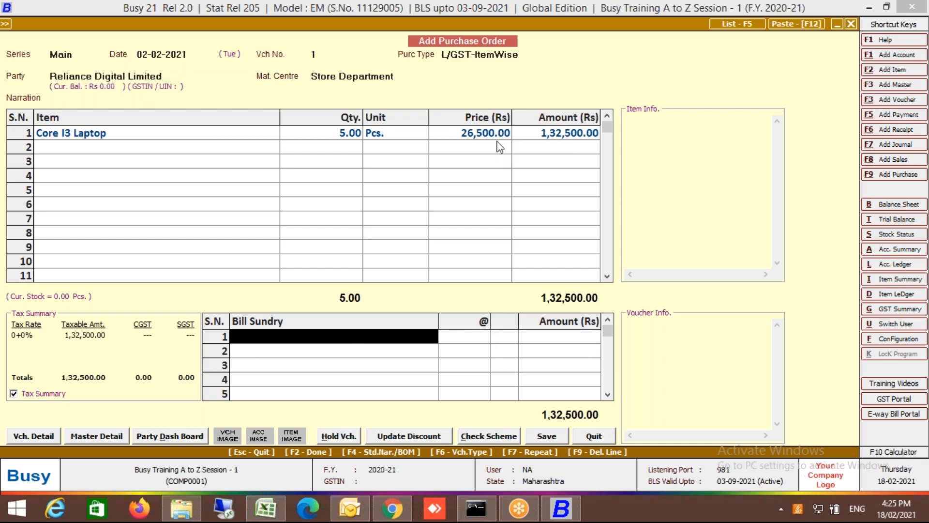
# Bring up the item-wise GST details for the Core I3 Laptop line and accept them
pyautogui.click(497, 138)
pyautogui.press('Return')
pyautogui.press('Return')
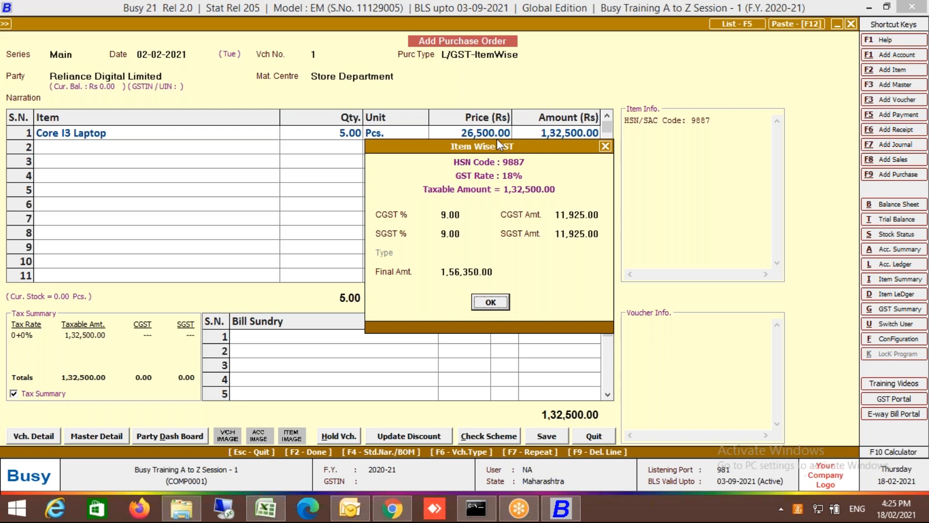
pyautogui.click(491, 305)
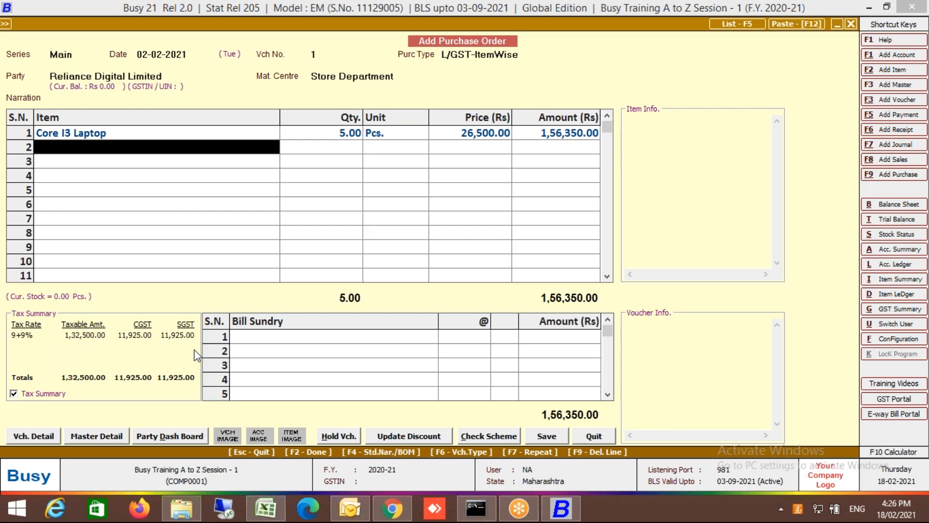
# Set the final amount in the Core I3 Laptop's item-wise GST details to 1,32,500
pyautogui.press('Up')
pyautogui.press('Right')
pyautogui.press('Right')
pyautogui.press('Right')
pyautogui.press('Right')
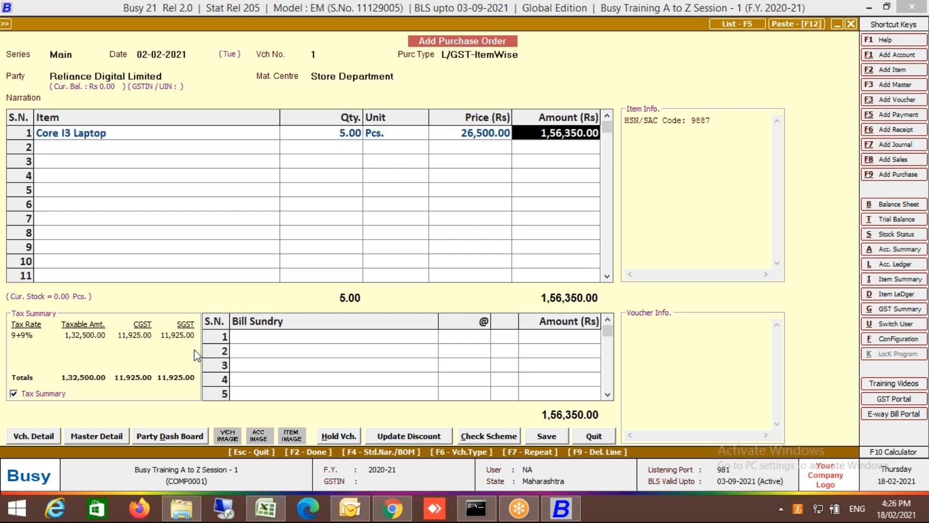
pyautogui.press('Return')
pyautogui.press('Up')
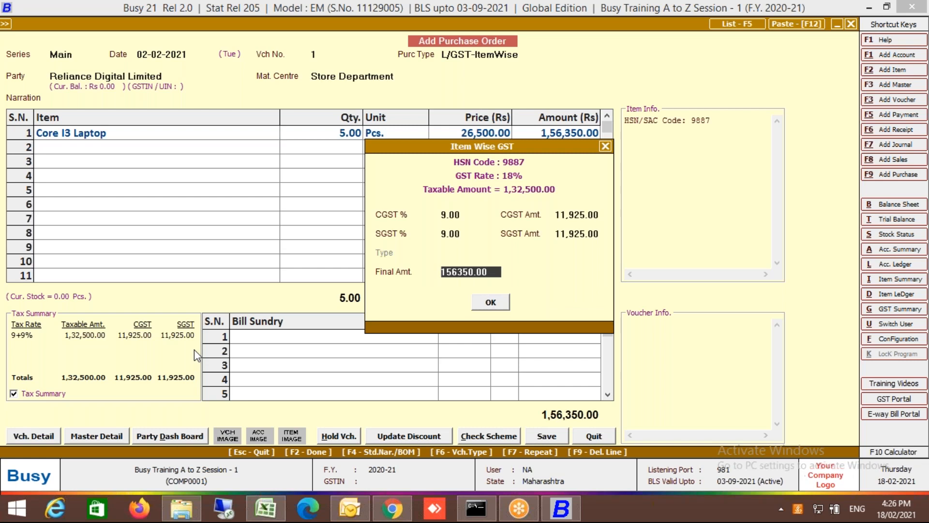
pyautogui.write('1,32,500')
pyautogui.press('Return')
pyautogui.press('Return')
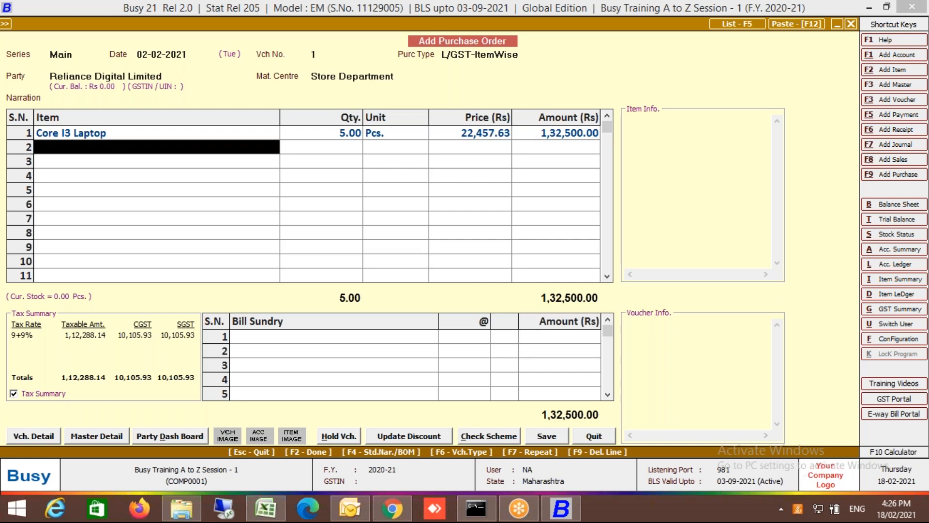
# Change the order's purchase type to the local tax-inclusive L/GST-TaxIncl
pyautogui.click(526, 54)
pyautogui.press('BackSpace')
pyautogui.write('incl')
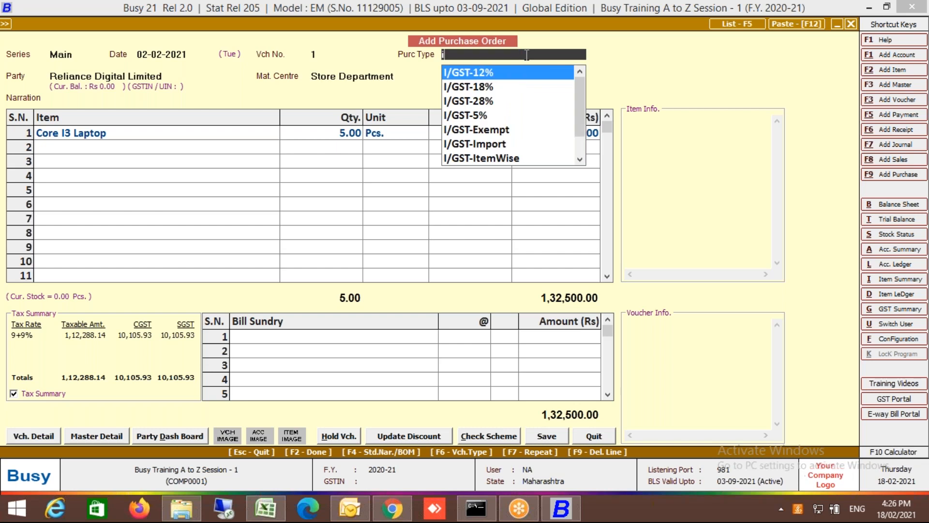
pyautogui.press('Down')
pyautogui.press('Return')
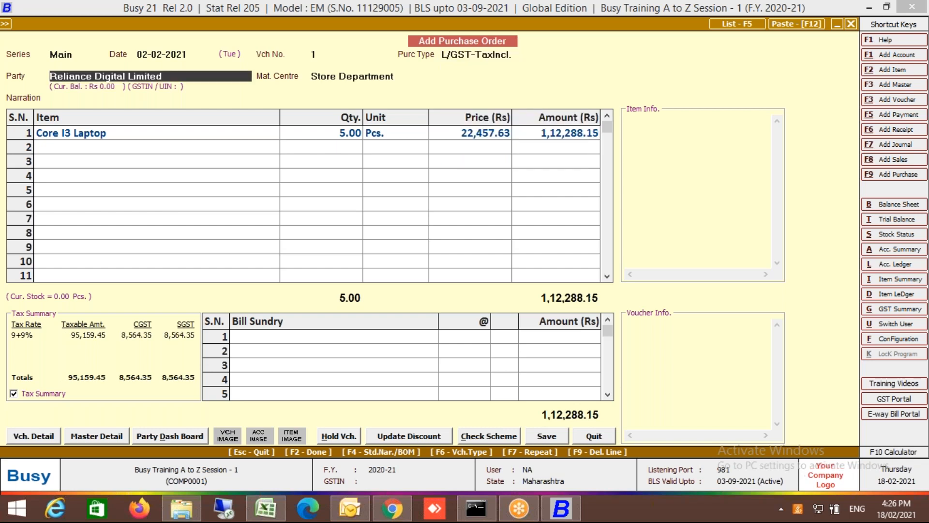
# Set the Core I3 Laptop's price to 26,500, save the purchase order and leave voucher entry
pyautogui.click(465, 133)
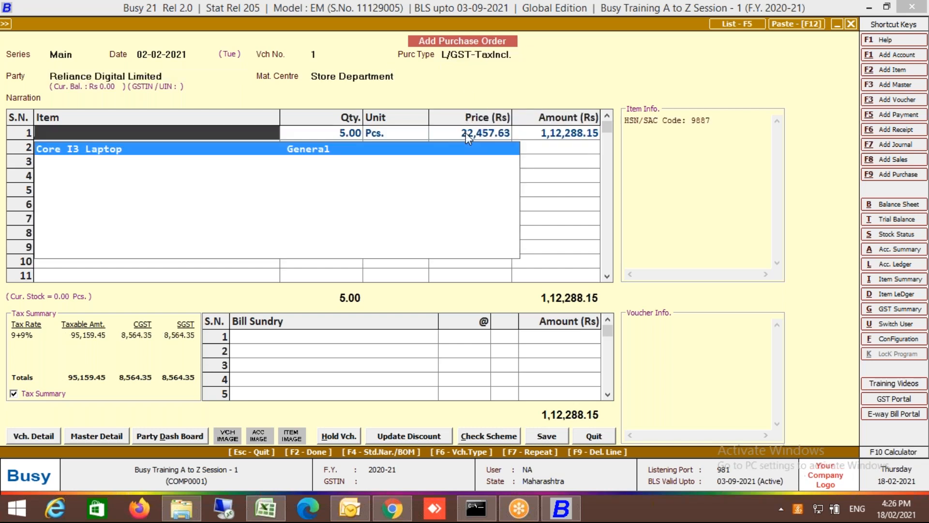
pyautogui.press('Return')
pyautogui.press('Return')
pyautogui.press('Return')
pyautogui.write('26500')
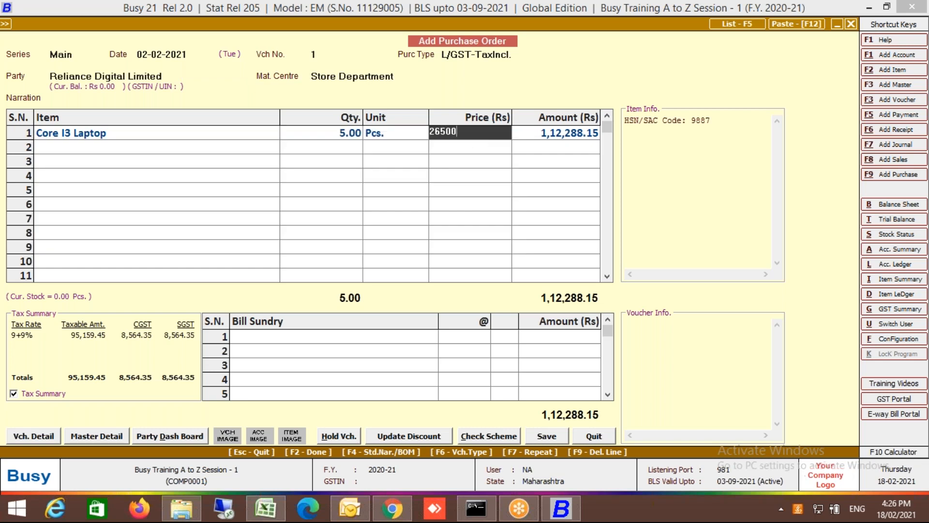
pyautogui.press('Return')
pyautogui.press('Return')
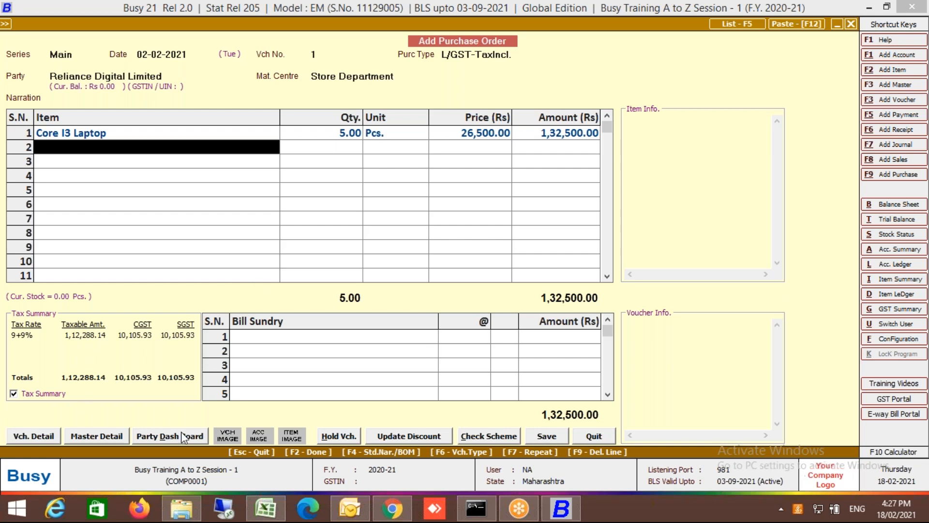
pyautogui.click(547, 436)
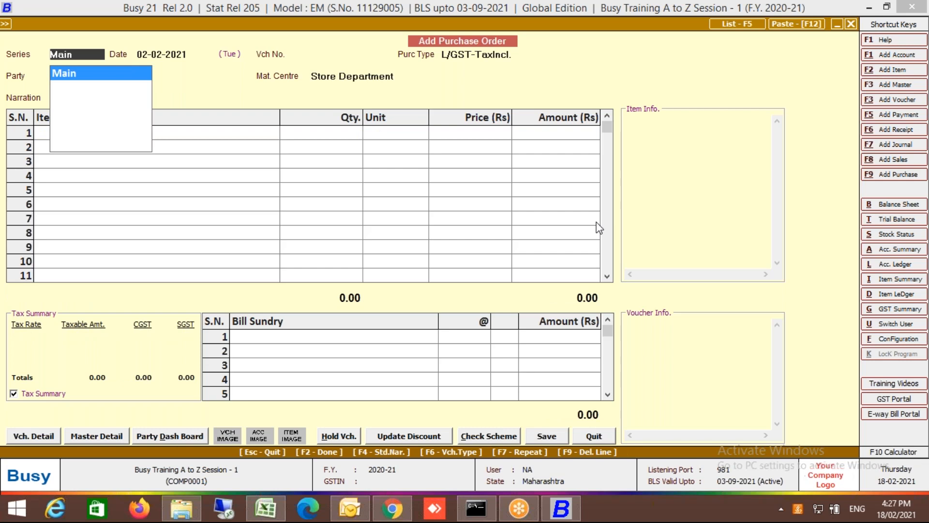
pyautogui.press('Escape')
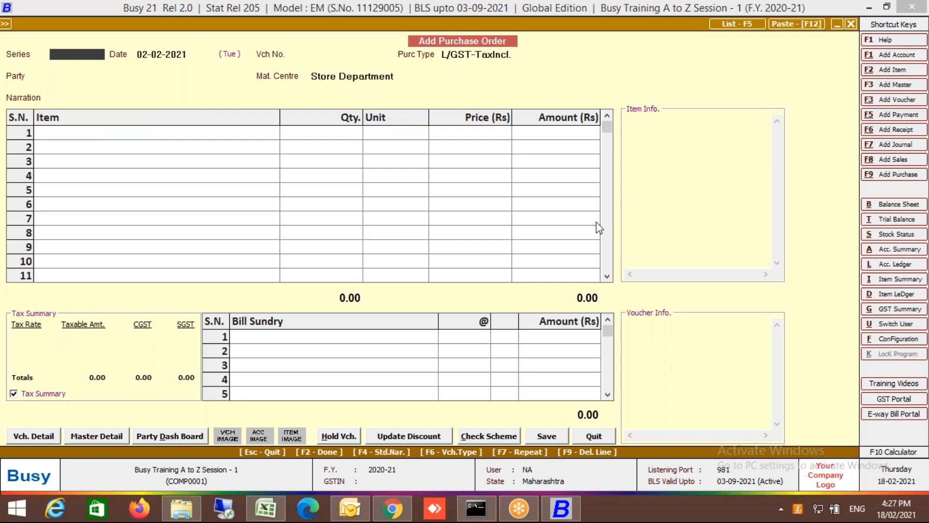
pyautogui.press('Escape')
# Open the party-wise pending purchase orders report from the indent and order processing displays
pyautogui.press('Right')
pyautogui.press('Down')
pyautogui.press('Up')
pyautogui.press('Up')
pyautogui.press('Up')
pyautogui.press('Up')
pyautogui.press('Up')
pyautogui.press('Up')
pyautogui.press('Up')
pyautogui.press('Up')
pyautogui.press('Up')
pyautogui.press('Up')
pyautogui.press('Up')
pyautogui.press('Up')
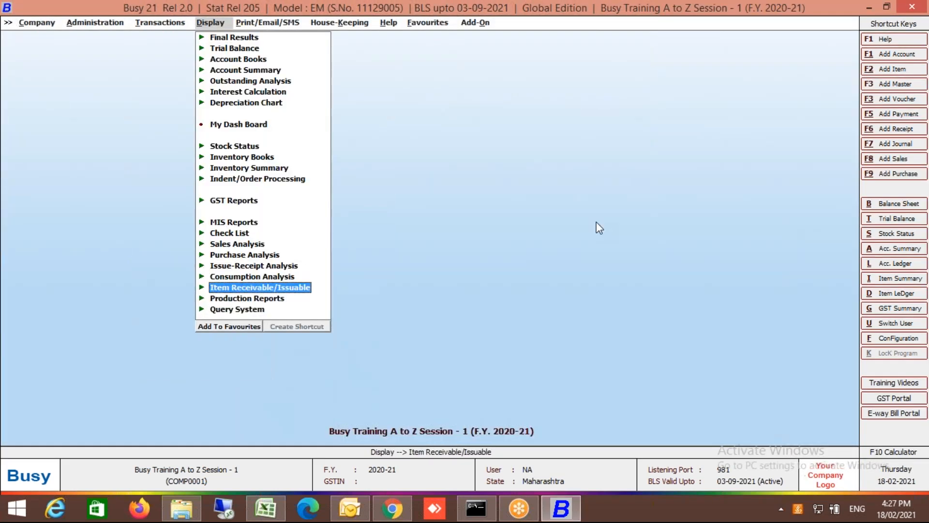
pyautogui.press('Down')
pyautogui.press('Return')
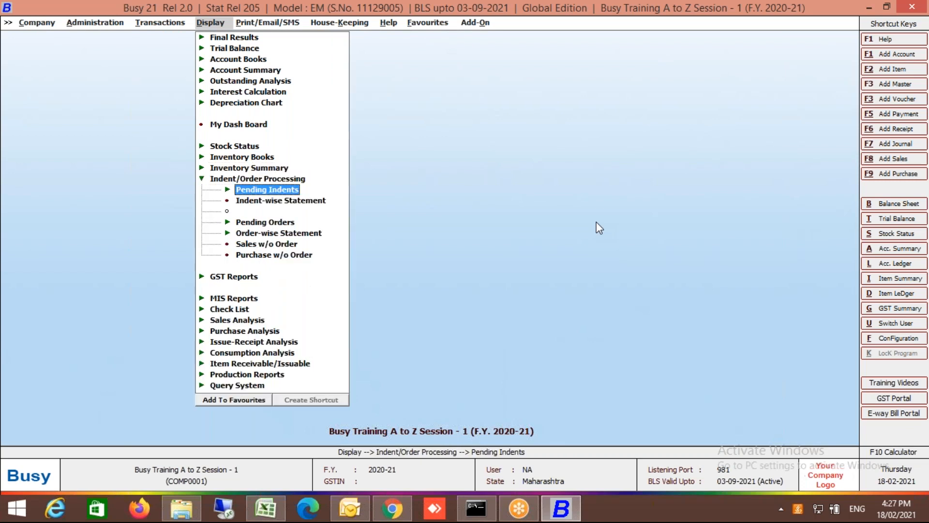
pyautogui.press('Down')
pyautogui.press('Down')
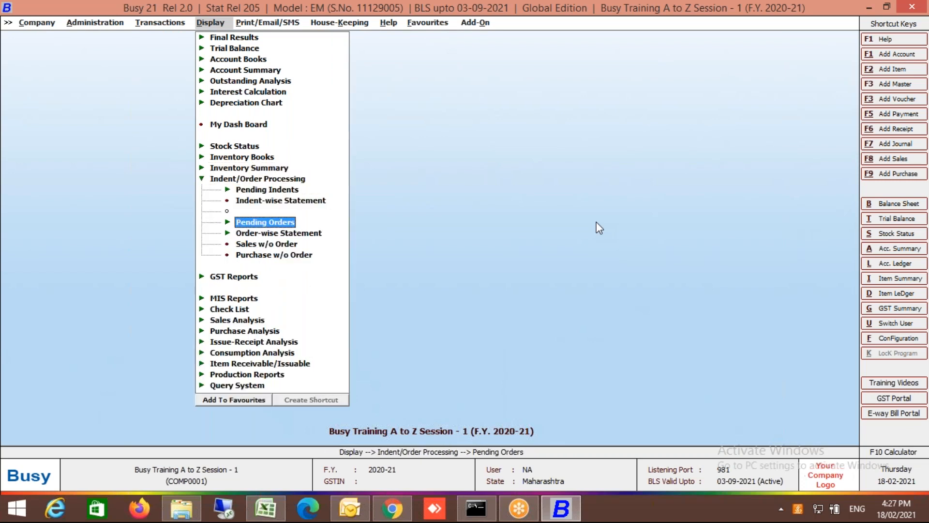
pyautogui.press('Return')
pyautogui.press('Down')
pyautogui.press('Down')
pyautogui.press('Down')
pyautogui.press('Up')
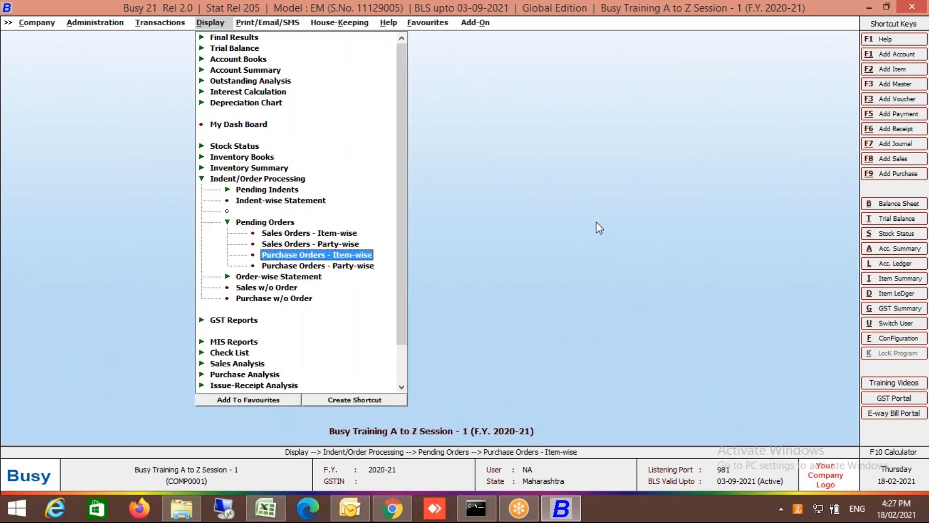
pyautogui.press('Down')
pyautogui.press('Return')
pyautogui.press('Escape')
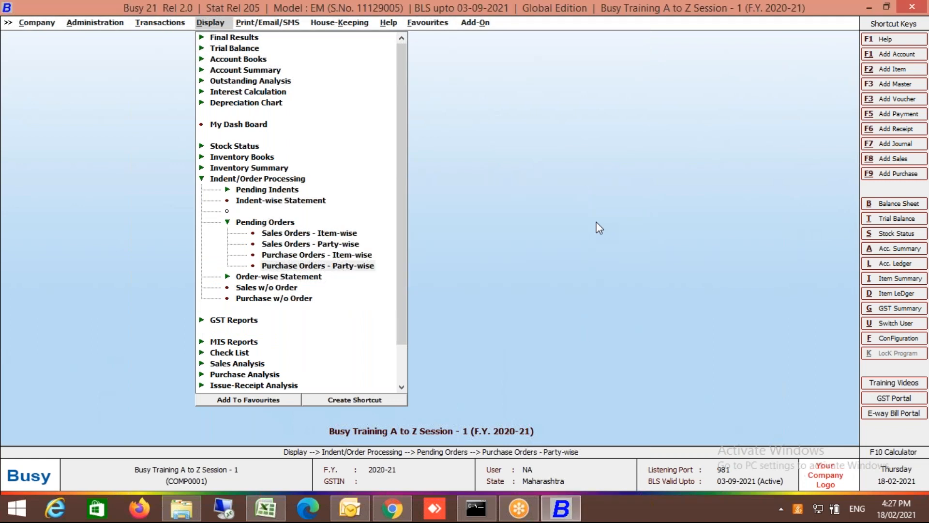
pyautogui.press('Return')
# Examine the pending purchase orders for Reliance Digital Limited and leave the report
pyautogui.write('re')
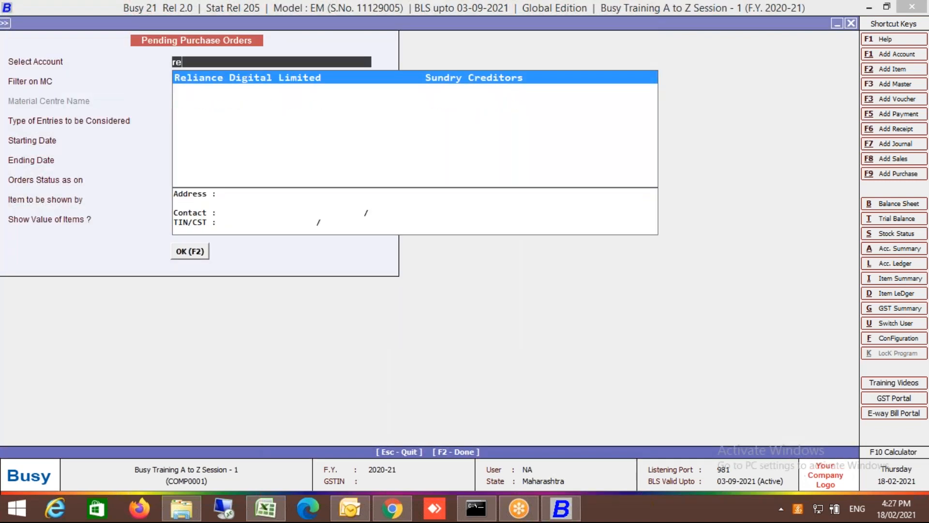
pyautogui.press('Return')
pyautogui.press('F2')
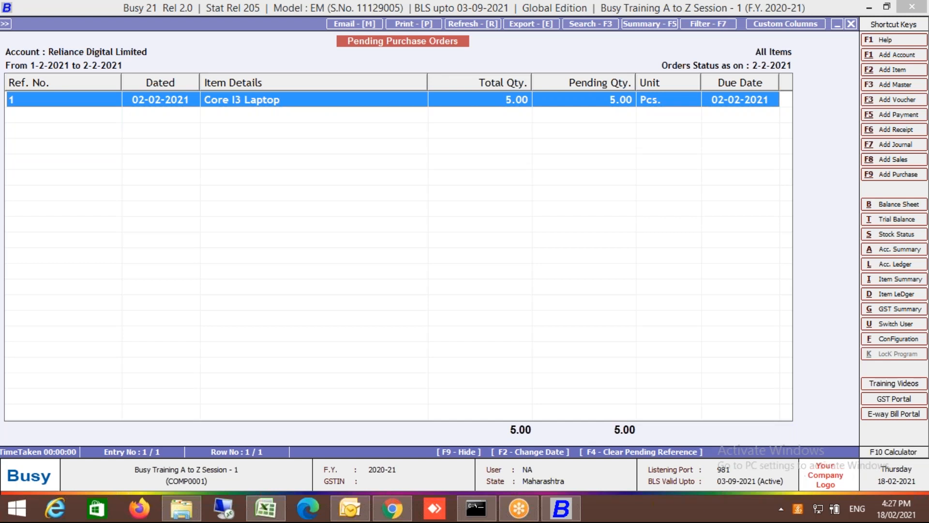
pyautogui.press('Escape')
pyautogui.press('Escape')
pyautogui.press('Escape')
pyautogui.press('Escape')
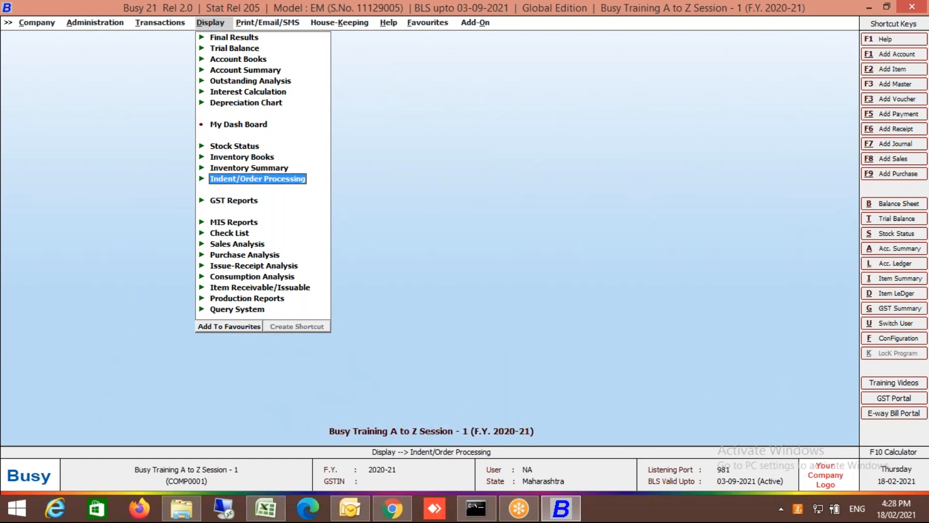
# Open the inventory settings in the company's features and options configuration
pyautogui.press('Left')
pyautogui.press('Left')
pyautogui.press('Escape')
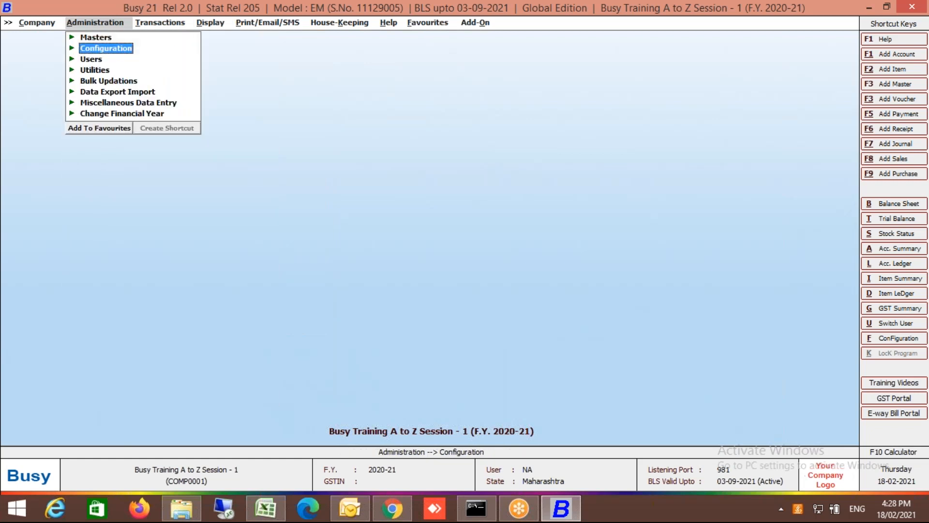
pyautogui.press('Right')
pyautogui.press('Right')
pyautogui.press('Left')
pyautogui.press('Left')
pyautogui.press('Right')
pyautogui.press('Left')
pyautogui.press('Return')
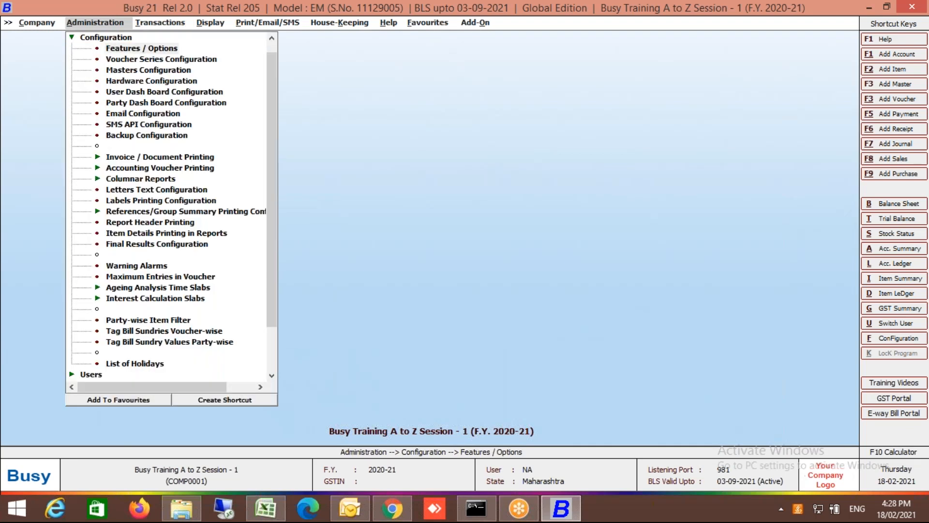
pyautogui.press('Return')
pyautogui.click(102, 183)
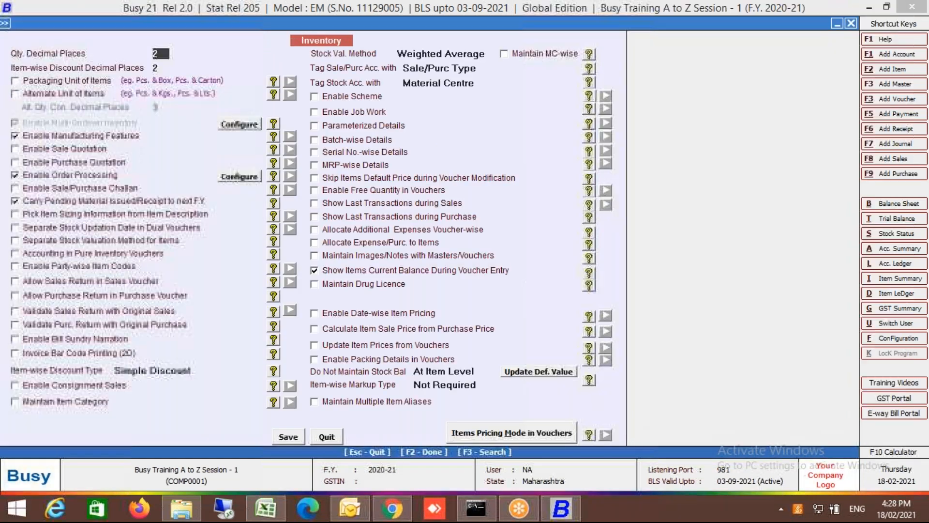
# Enable Sale/Purchase Challan with its default challan options, save the inventory settings and leave the configuration
pyautogui.click(55, 189)
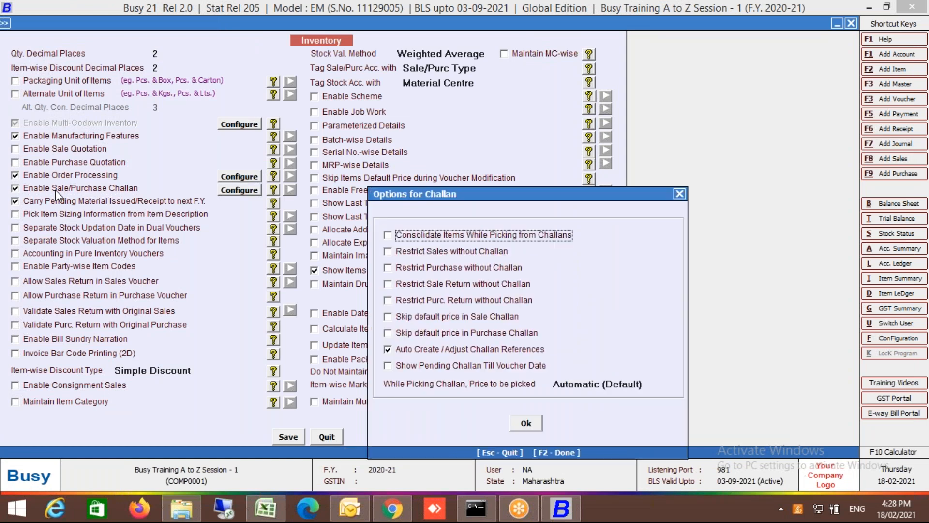
pyautogui.click(525, 423)
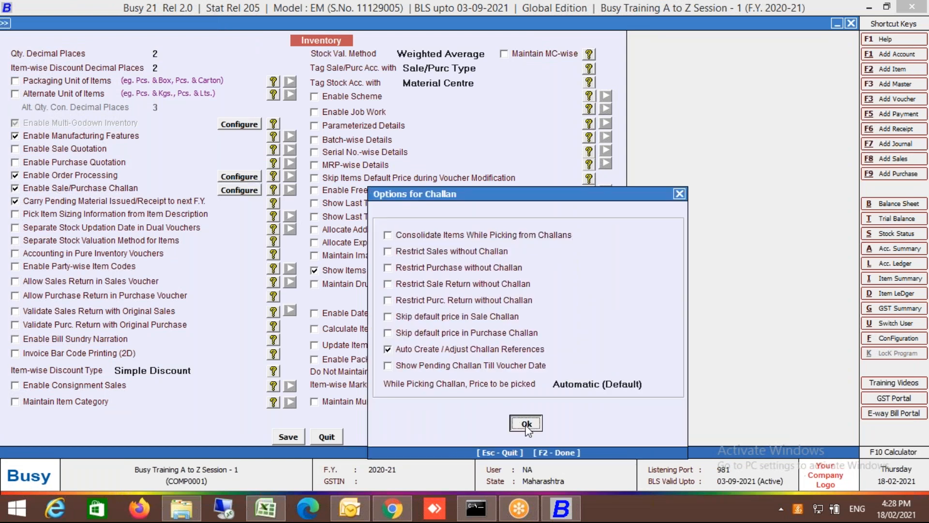
pyautogui.click(291, 439)
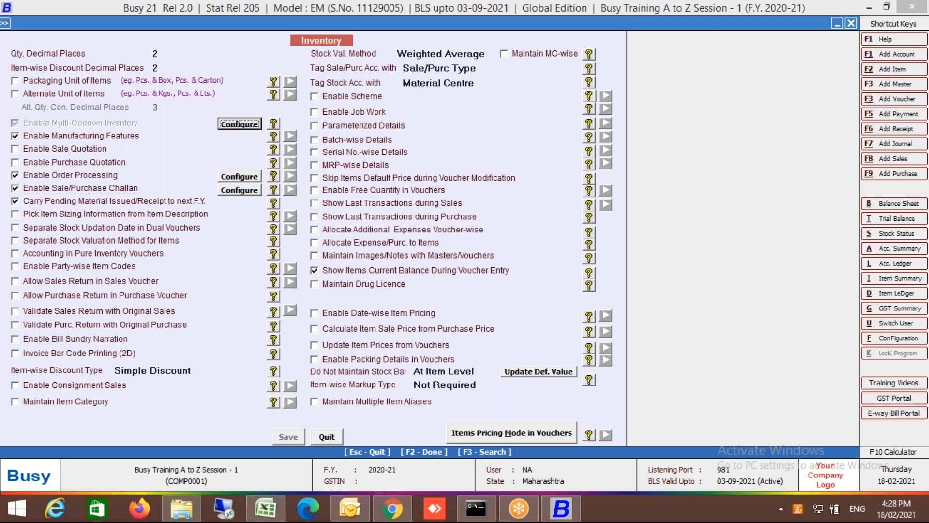
pyautogui.press('Escape')
pyautogui.press('Escape')
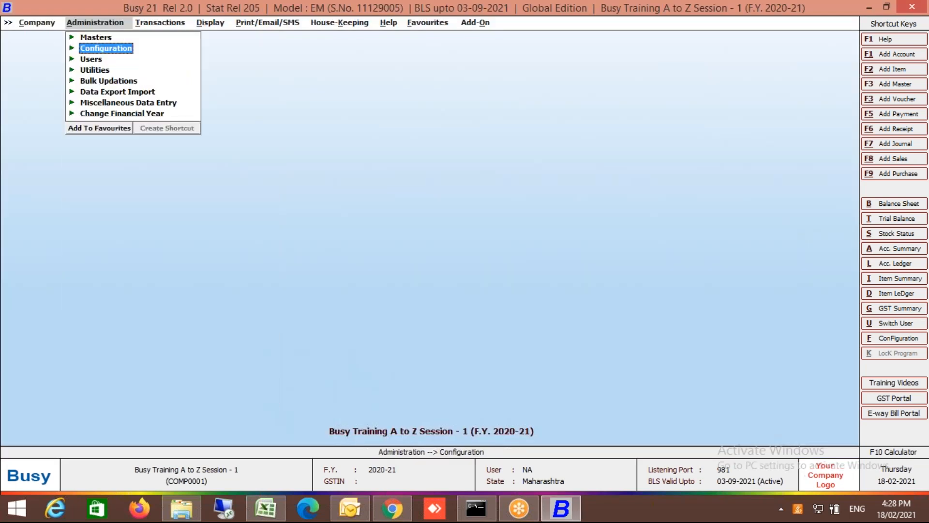
# Start a new material received from party voucher
pyautogui.press('Right')
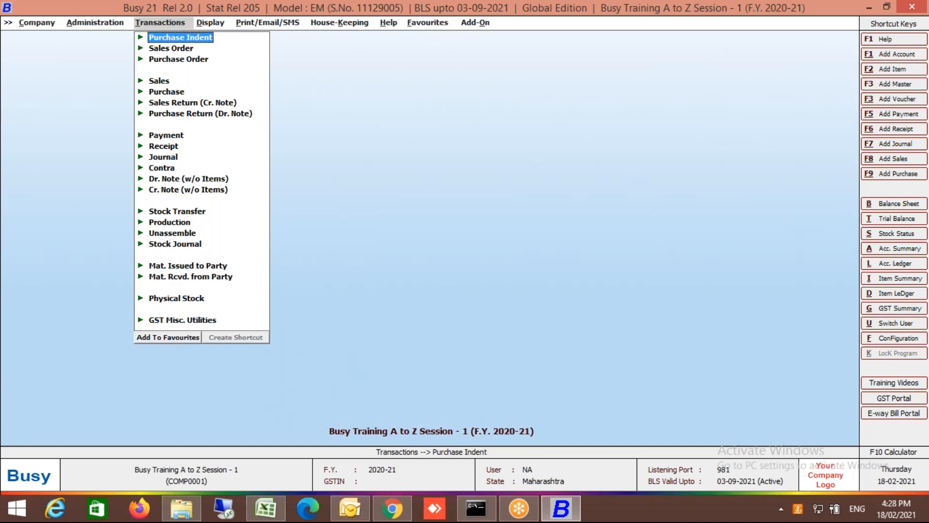
pyautogui.press('Down')
pyautogui.press('Down')
pyautogui.press('Down')
pyautogui.press('Down')
pyautogui.press('Down')
pyautogui.press('Down')
pyautogui.press('Down')
pyautogui.press('Down')
pyautogui.press('Down')
pyautogui.press('Down')
pyautogui.press('Down')
pyautogui.press('Down')
pyautogui.press('Down')
pyautogui.press('Down')
pyautogui.press('Down')
pyautogui.press('Down')
pyautogui.press('Down')
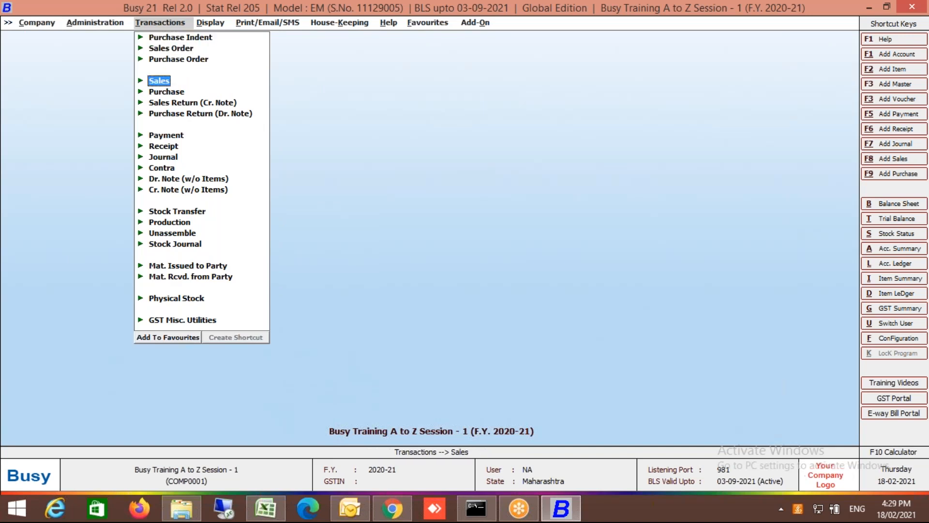
pyautogui.press('Down')
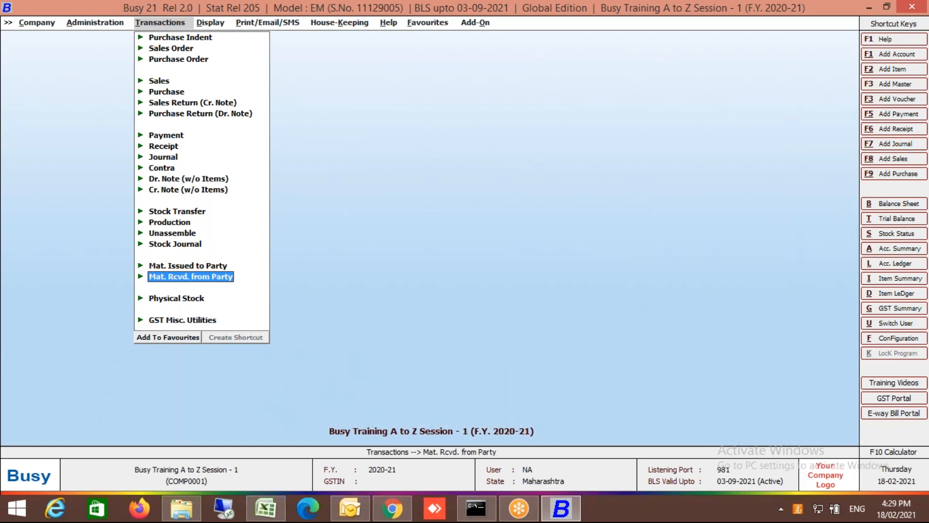
pyautogui.press('Return')
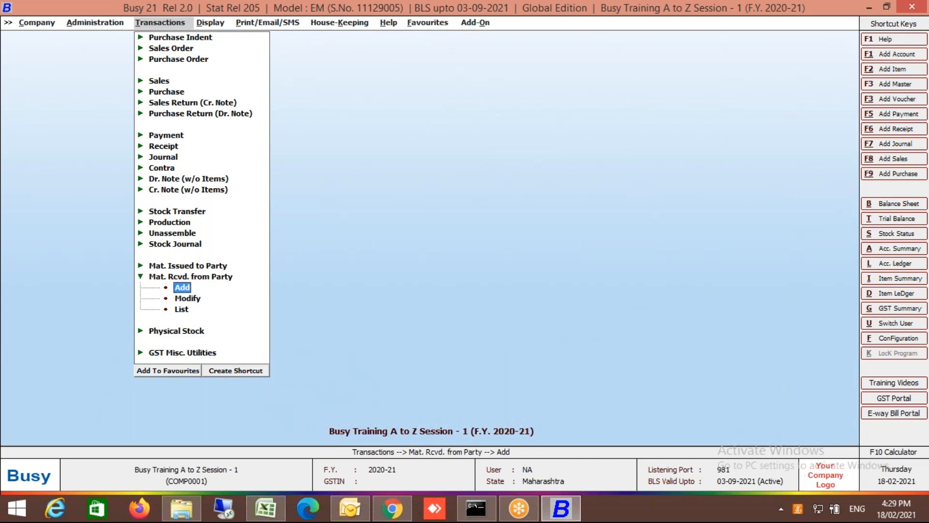
pyautogui.press('Return')
# Keep the Main series, date the voucher 03-02-2021 and number it 09988
pyautogui.press('Return')
pyautogui.press('Return')
pyautogui.write('03')
pyautogui.press('Return')
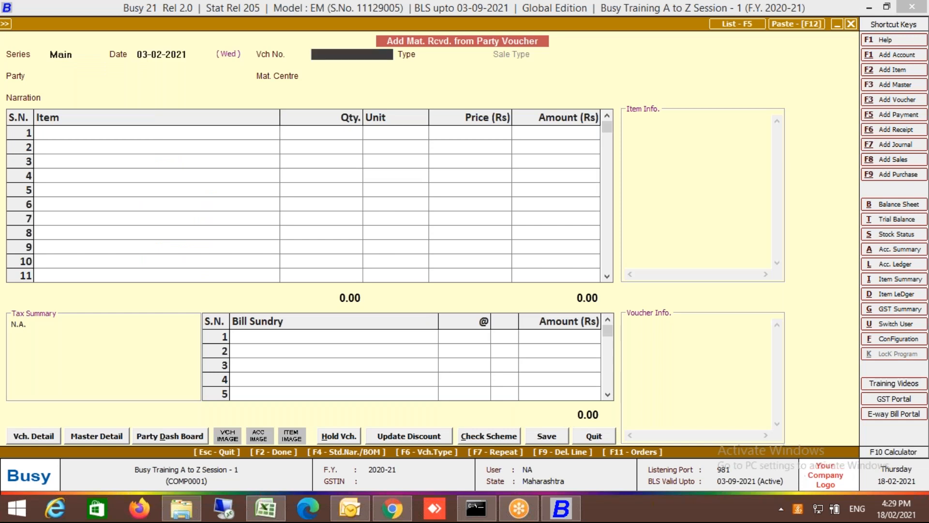
pyautogui.write('09988')
pyautogui.press('Return')
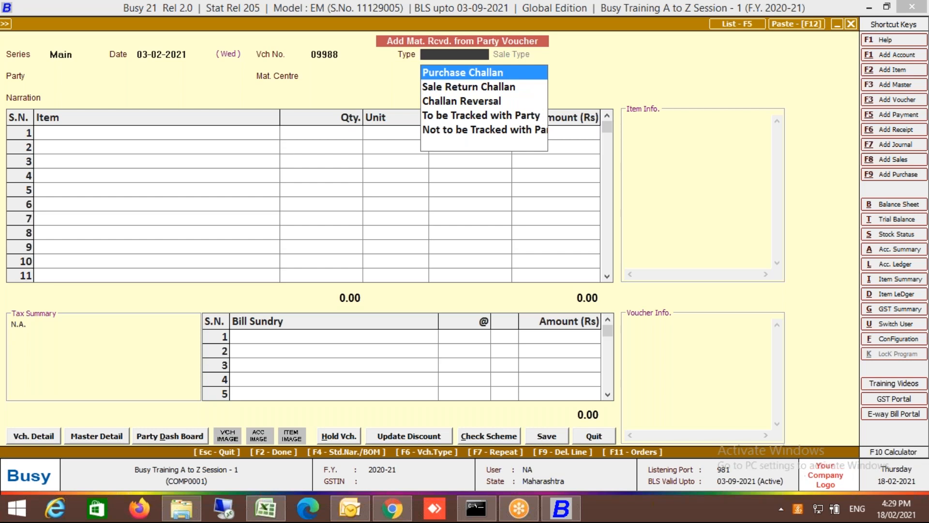
# Set the voucher type to Purchase Challan and the purchase type to L/GST-TaxIncl
pyautogui.press('Return')
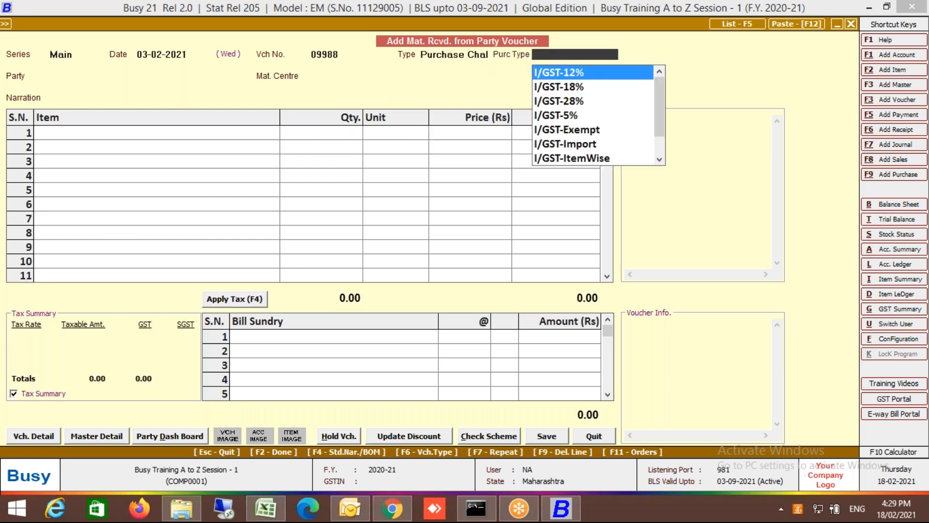
pyautogui.write('it')
pyautogui.press('BackSpace')
pyautogui.write('n')
pyautogui.press('Down')
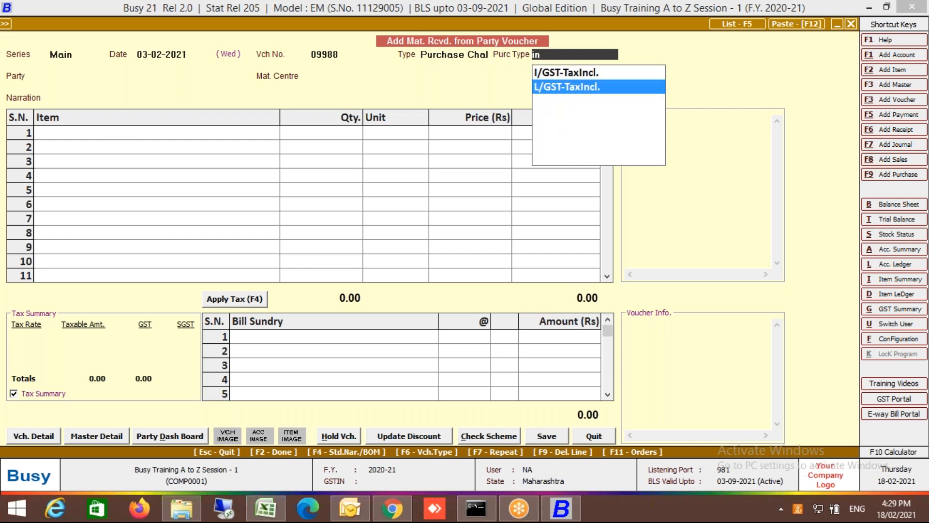
pyautogui.press('Return')
# Choose Reliance Digital Limited as the party and Store Department as the material centre, leaving the narration blank
pyautogui.press('Down')
pyautogui.press('Down')
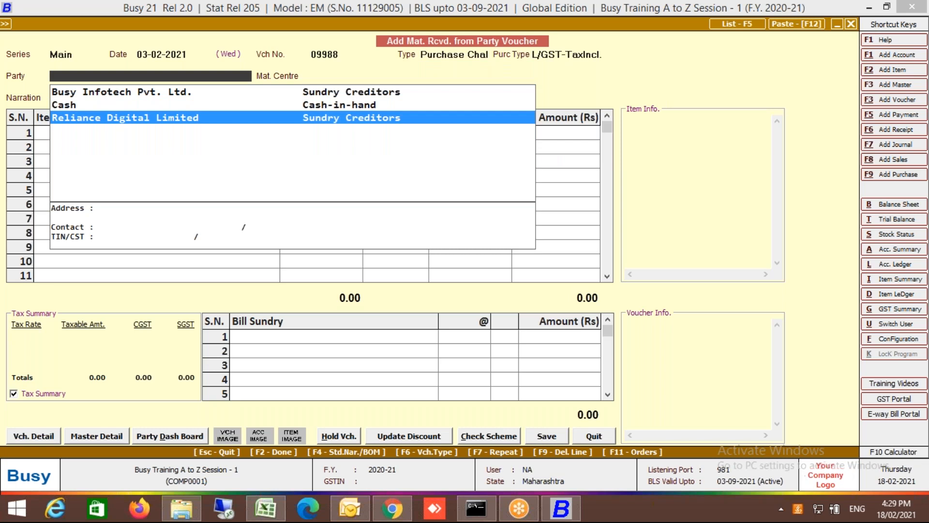
pyautogui.press('Return')
pyautogui.press('Down')
pyautogui.press('Return')
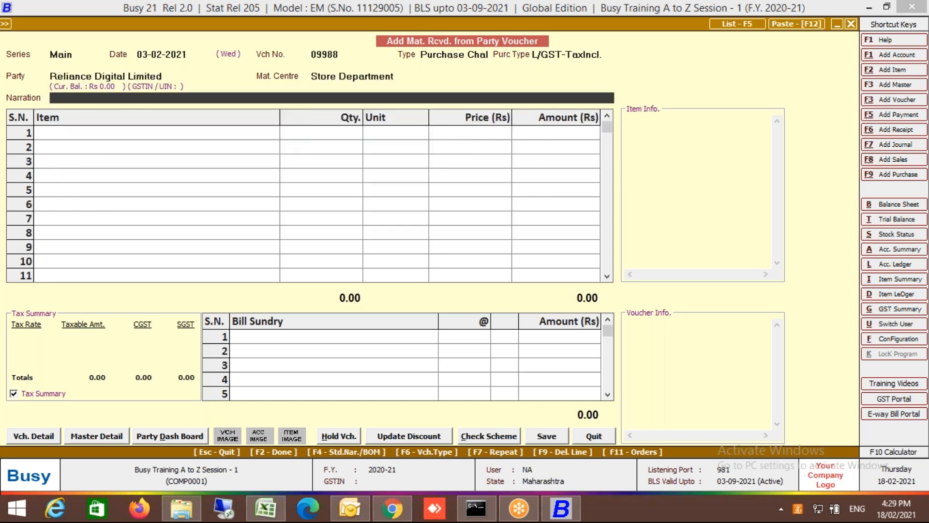
pyautogui.press('Return')
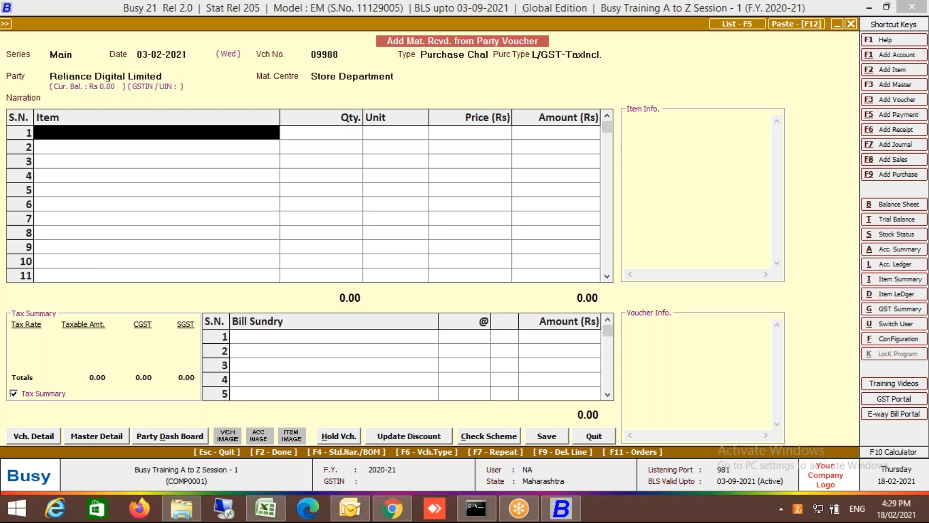
# Pick the challan's items from the pending purchase order dated 02-02-2021
pyautogui.press('F11')
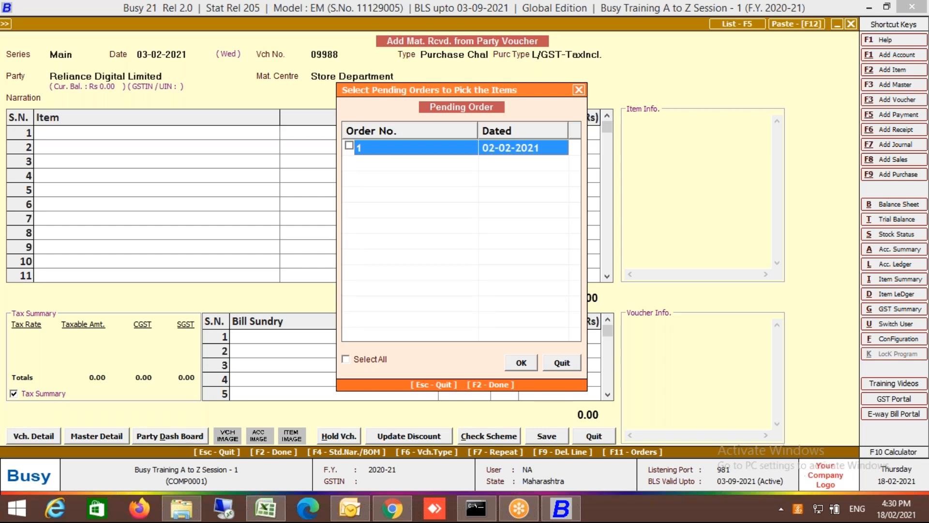
pyautogui.press('Escape')
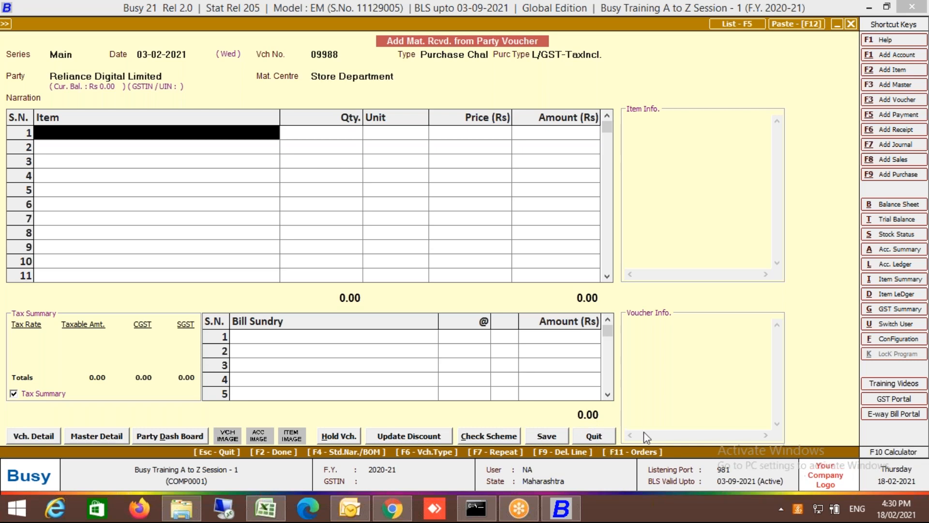
pyautogui.press('F11')
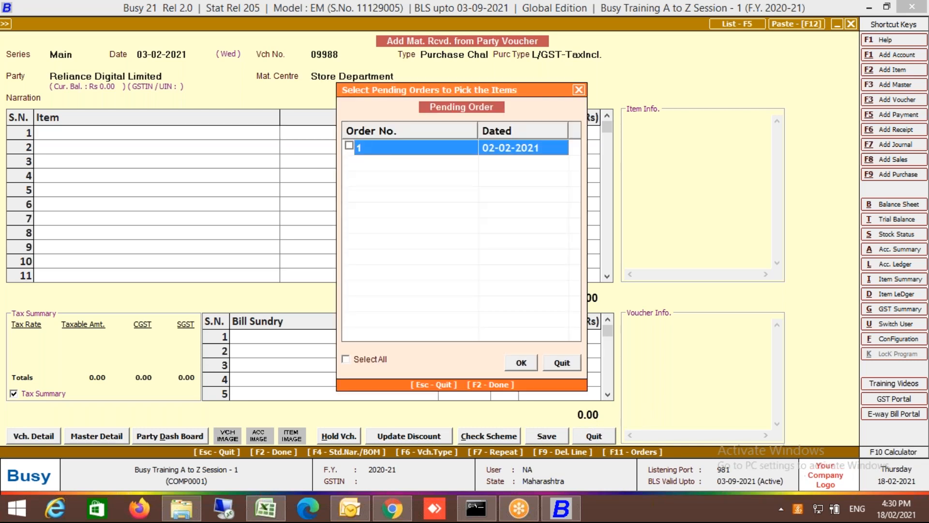
pyautogui.click(349, 145)
pyautogui.click(521, 362)
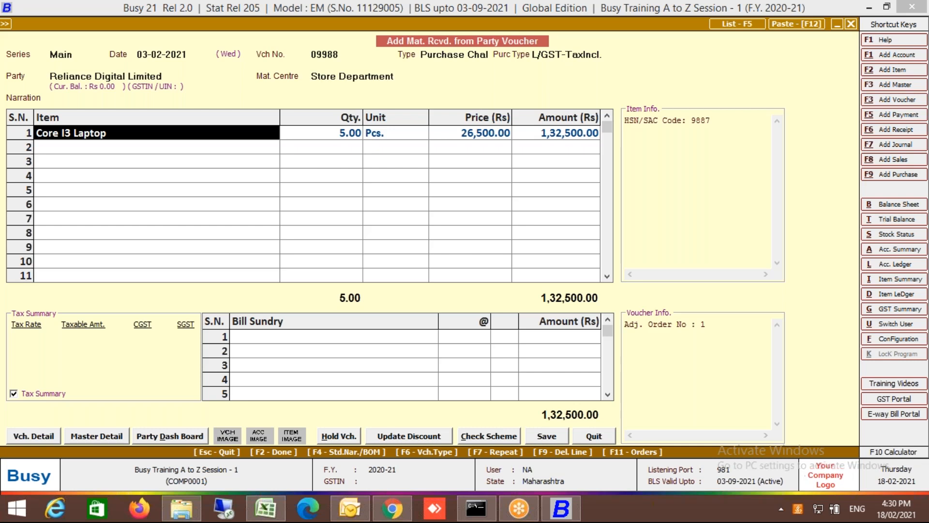
# Set the Core I3 Laptop's received quantity to 4 and finish the item entries
pyautogui.press('Return')
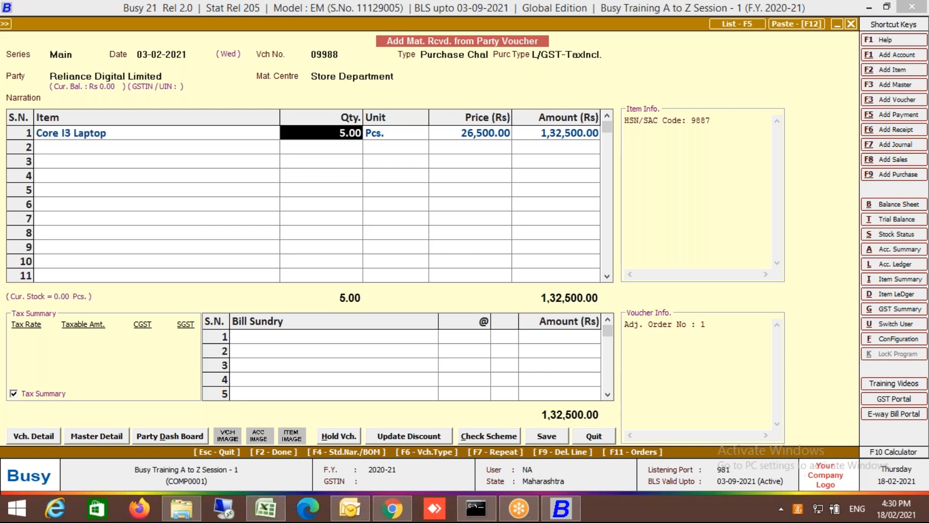
pyautogui.write('4')
pyautogui.press('Return')
pyautogui.press('Return')
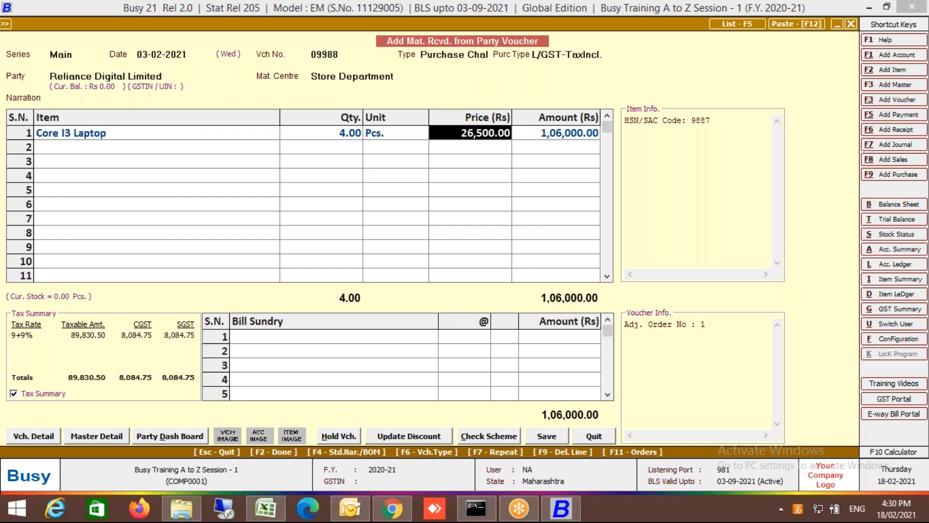
pyautogui.press('F2')
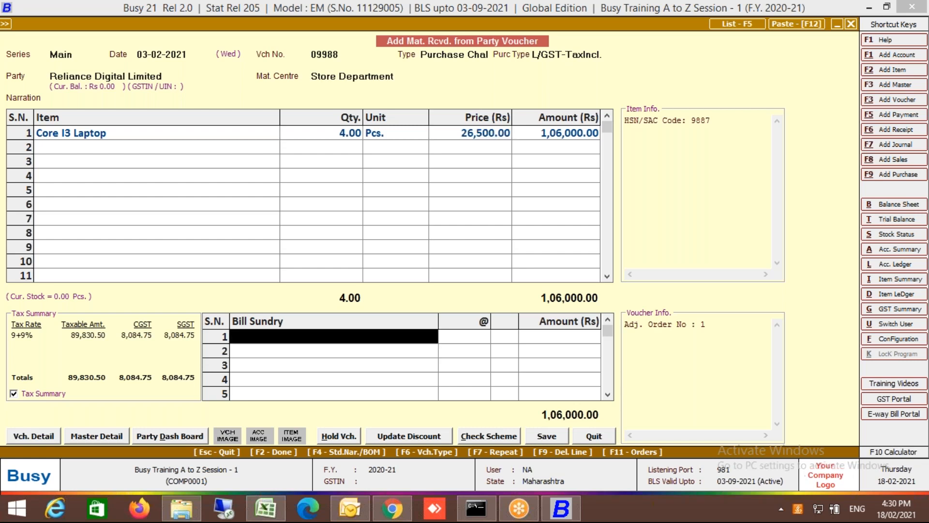
# Go back over the challan's item lines and return to the bill sundry entries
pyautogui.press('Down')
pyautogui.hotkey('shift', 'Tab')
pyautogui.hotkey('shift', 'Tab')
pyautogui.press('Return')
pyautogui.press('Return')
pyautogui.press('Return')
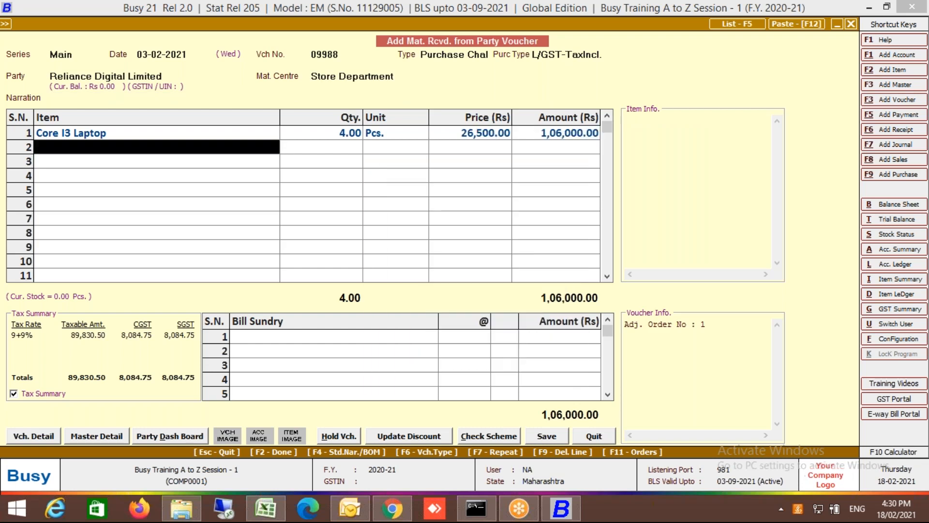
pyautogui.press('Return')
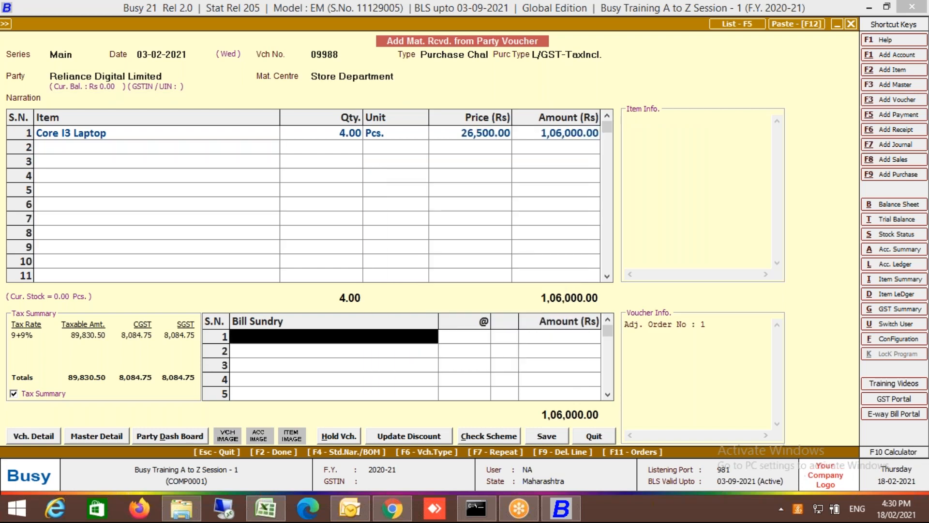
# Save the purchase challan without bill sundries and leave the Mat. Rcvd. from Party entry
pyautogui.press('Return')
pyautogui.press('F2')
pyautogui.press('Return')
pyautogui.press('Escape')
pyautogui.press('Escape')
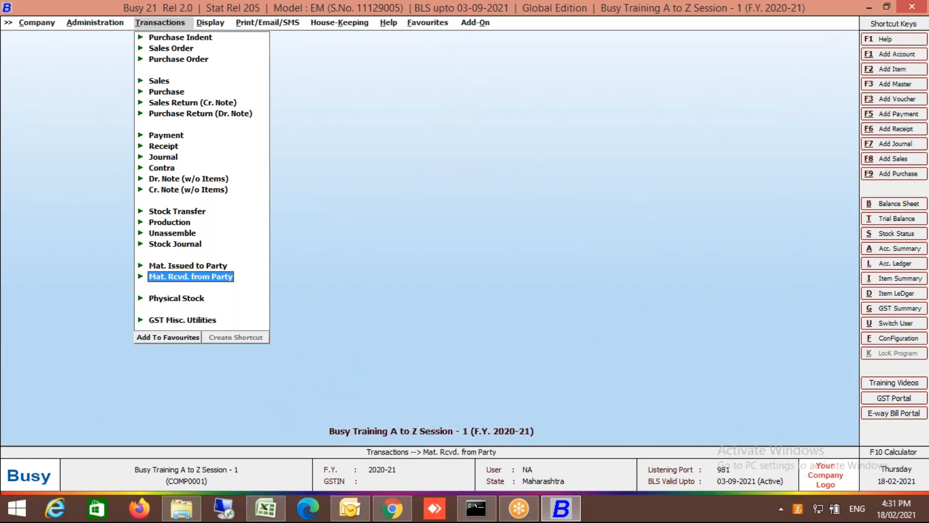
# Go to the Pending Orders reports within Indent/Order/Challan Processing
pyautogui.press('Right')
pyautogui.press('Down')
pyautogui.press('Down')
pyautogui.press('Down')
pyautogui.press('Down')
pyautogui.press('Down')
pyautogui.press('Down')
pyautogui.press('Down')
pyautogui.press('Down')
pyautogui.press('Down')
pyautogui.press('Down')
pyautogui.press('Down')
pyautogui.press('Return')
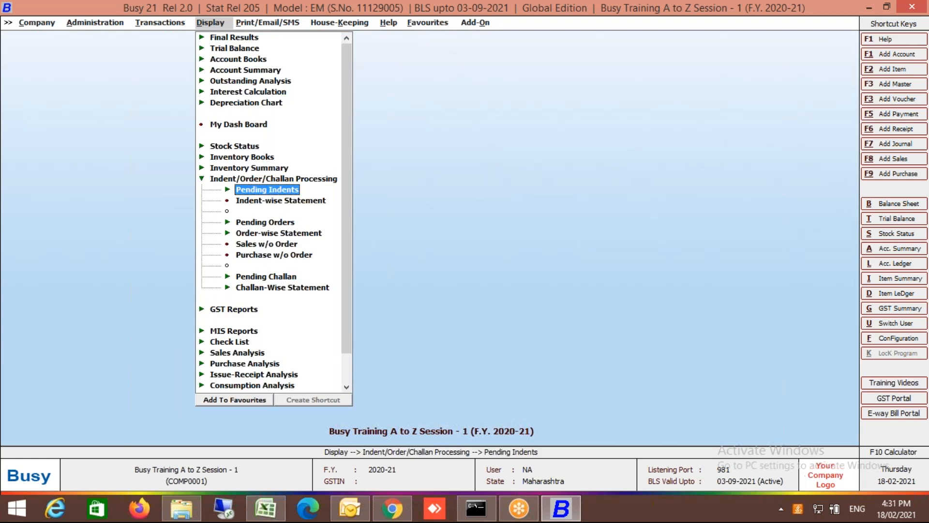
pyautogui.press('Down')
pyautogui.press('Down')
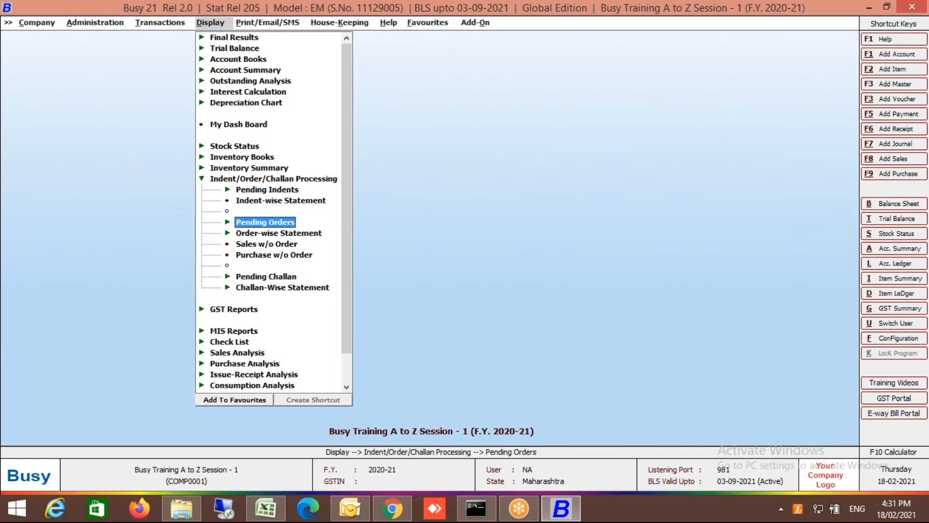
pyautogui.press('Return')
# Generate the pending purchase orders report for Reliance Digital Limited, covering all items from 1-2-2021 to 3-2-2021 with status as on 3-2-2021
pyautogui.press('Down')
pyautogui.press('Down')
pyautogui.press('Down')
pyautogui.press('Return')
pyautogui.press('Return')
pyautogui.press('Return')
pyautogui.press('Return')
pyautogui.press('Return')
pyautogui.press('Return')
pyautogui.press('Return')
pyautogui.press('Return')
pyautogui.press('Return')
pyautogui.press('Return')
pyautogui.press('Return')
pyautogui.press('Return')
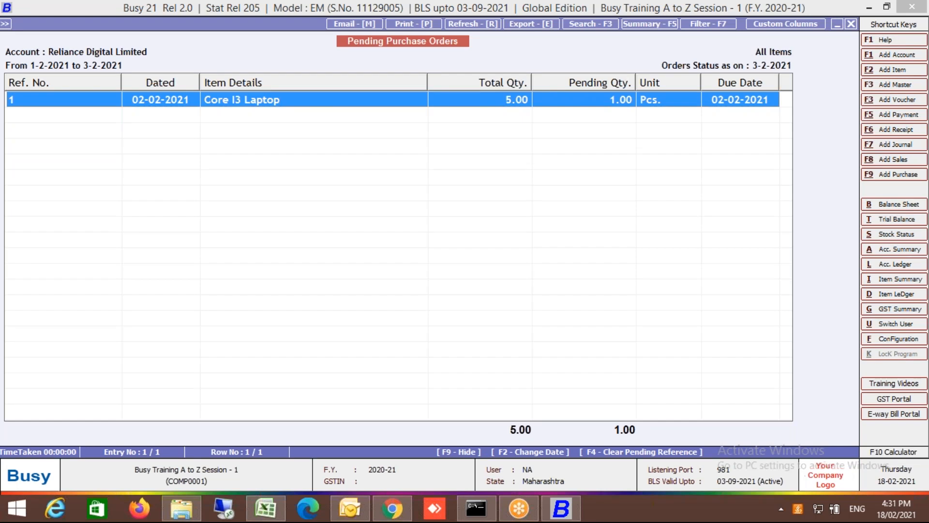
# Examine the order details behind the pending Core I3 Laptop order and return to the pending orders list
pyautogui.press('Return')
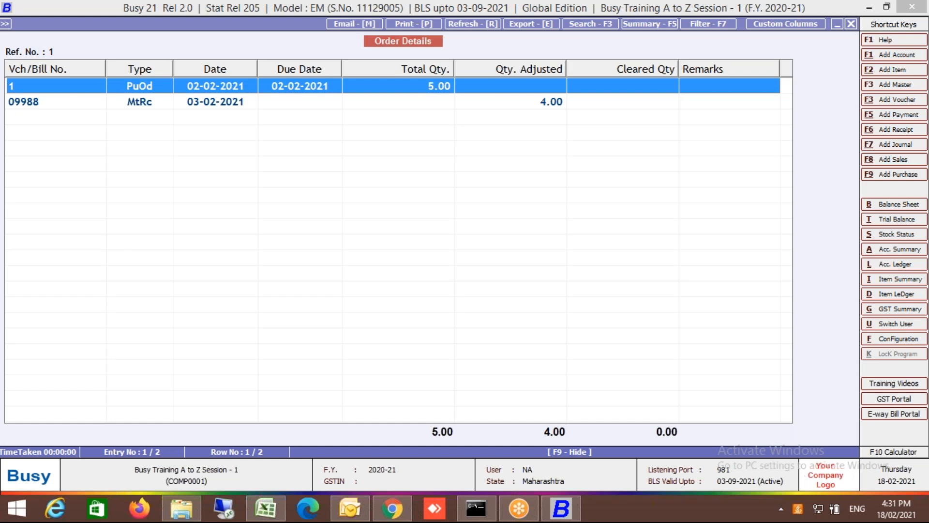
pyautogui.press('Escape')
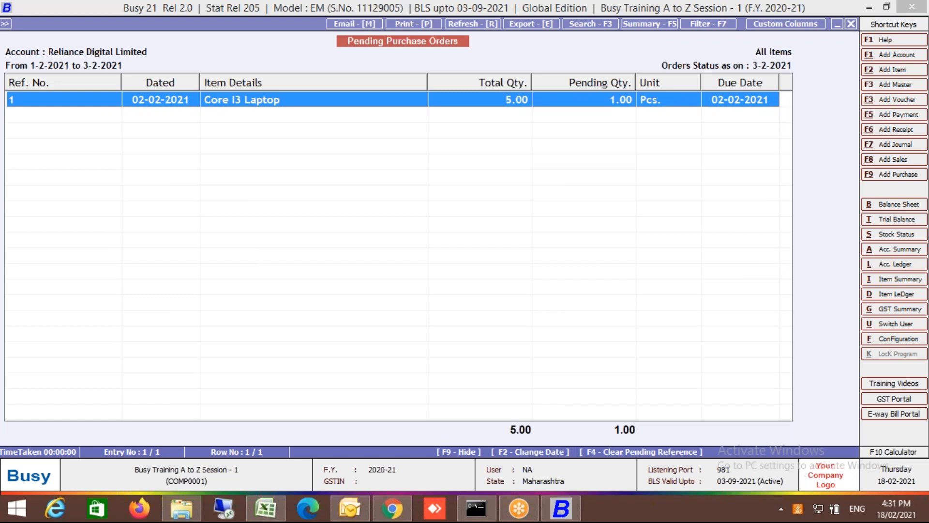
# Examine the order details of the pending Core I3 Laptop purchase order, and return to the main menu
pyautogui.press('Return')
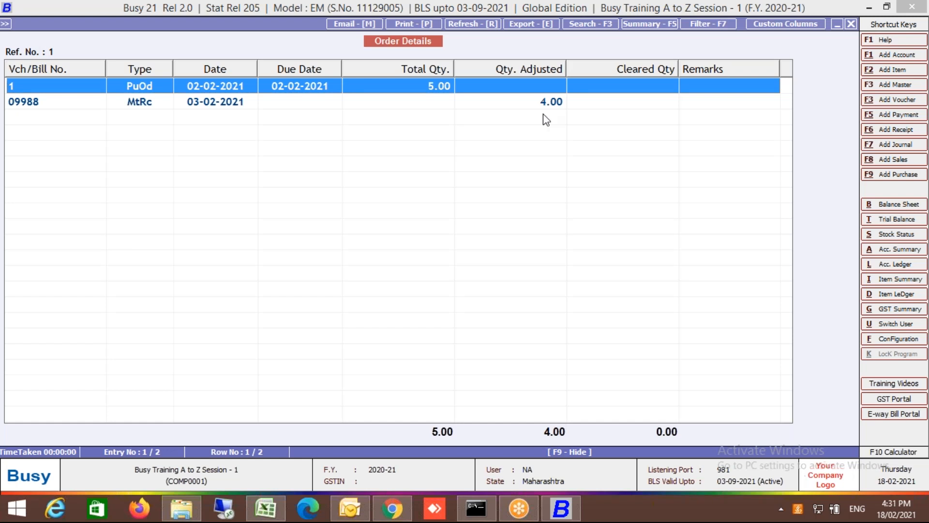
pyautogui.click(661, 28)
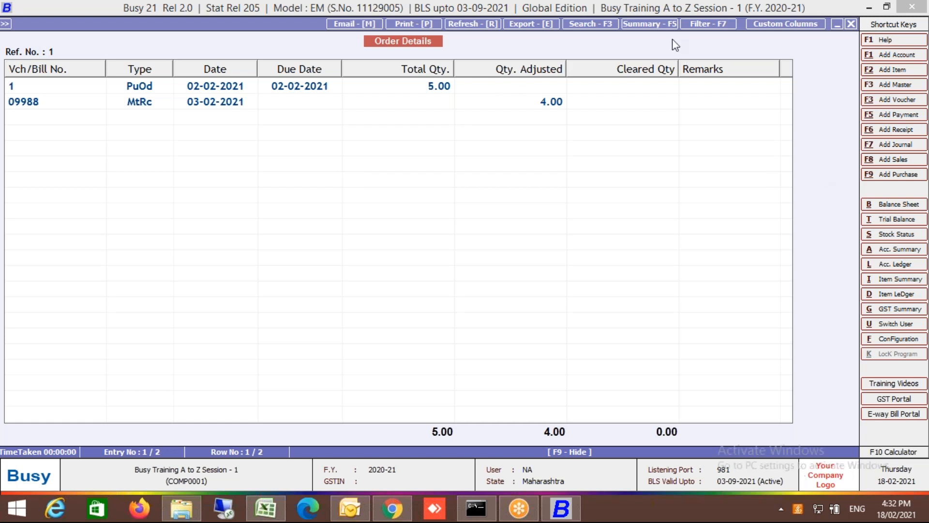
pyautogui.press('Escape')
pyautogui.press('Escape')
pyautogui.press('Escape')
pyautogui.press('Escape')
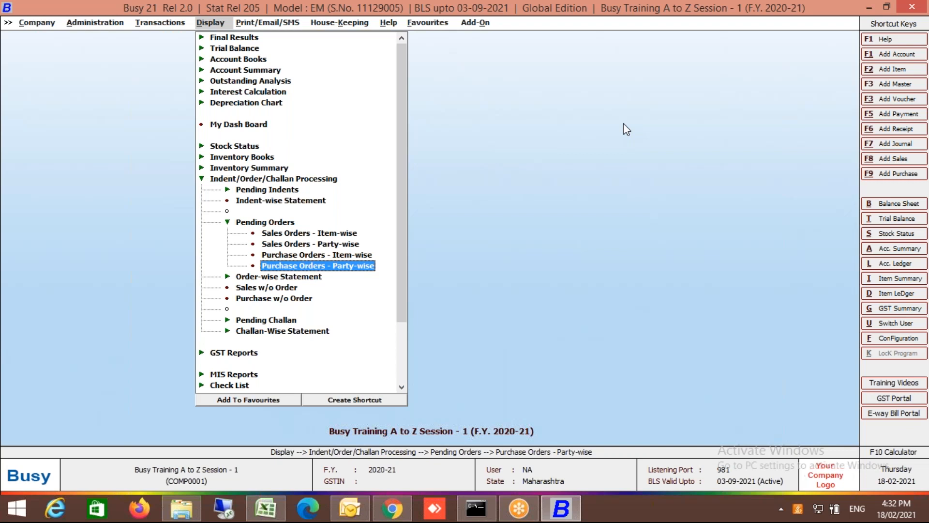
# Start a new Mat. Rcvd. from Party voucher
pyautogui.press('Left')
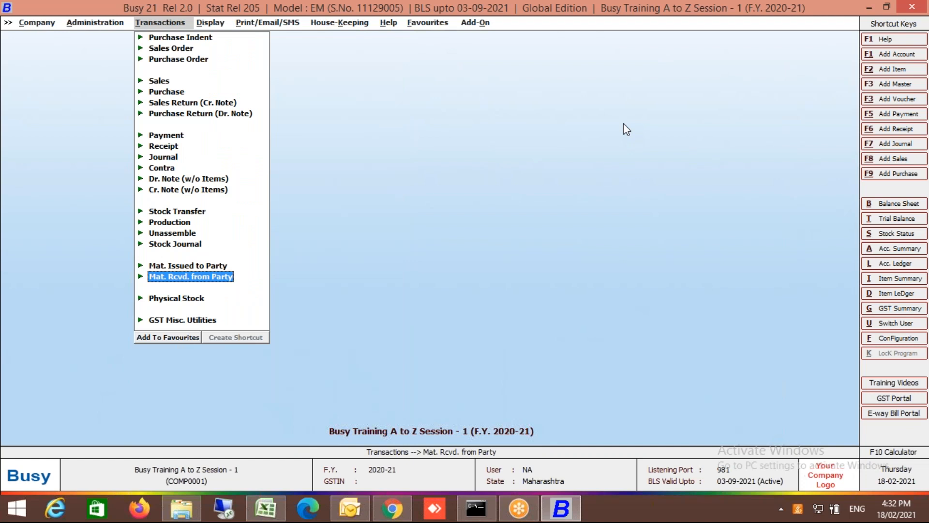
pyautogui.press('Right')
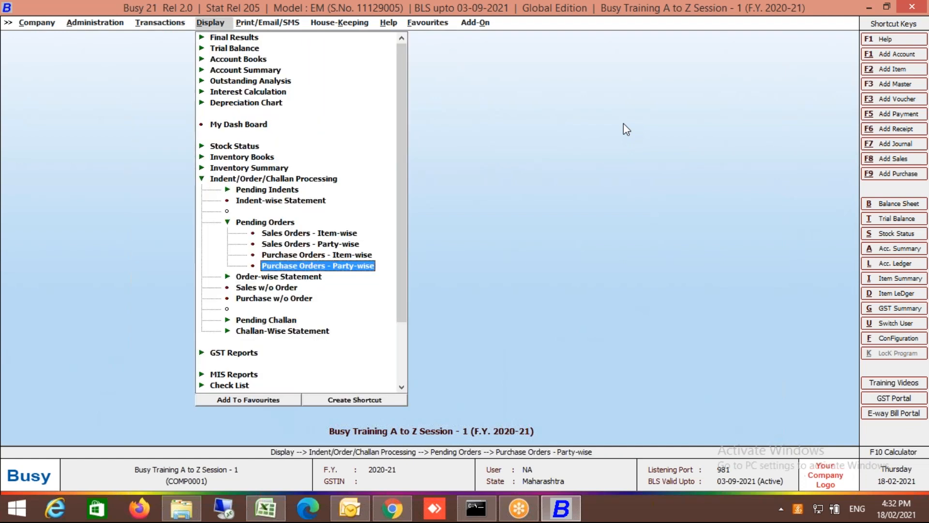
pyautogui.press('Up')
pyautogui.press('Down')
pyautogui.press('Left')
pyautogui.press('Escape')
pyautogui.press('Return')
pyautogui.press('Up')
pyautogui.press('Down')
pyautogui.press('Return')
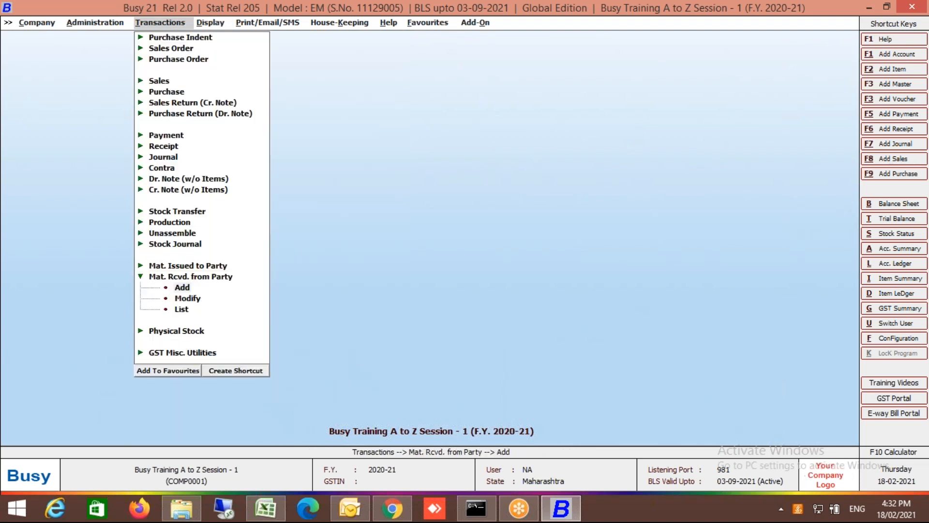
pyautogui.press('Return')
pyautogui.press('Return')
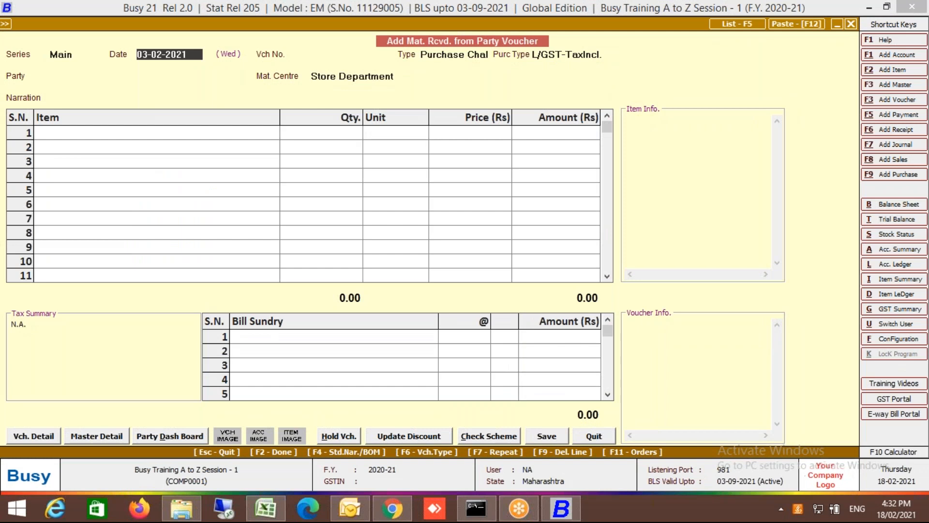
# Fill in the voucher header: date 04-02-2021, number 009, type Purchase Challan, party Reliance Digital Limited, material centre Store Department
pyautogui.press('Return')
pyautogui.write('009')
pyautogui.press('Return')
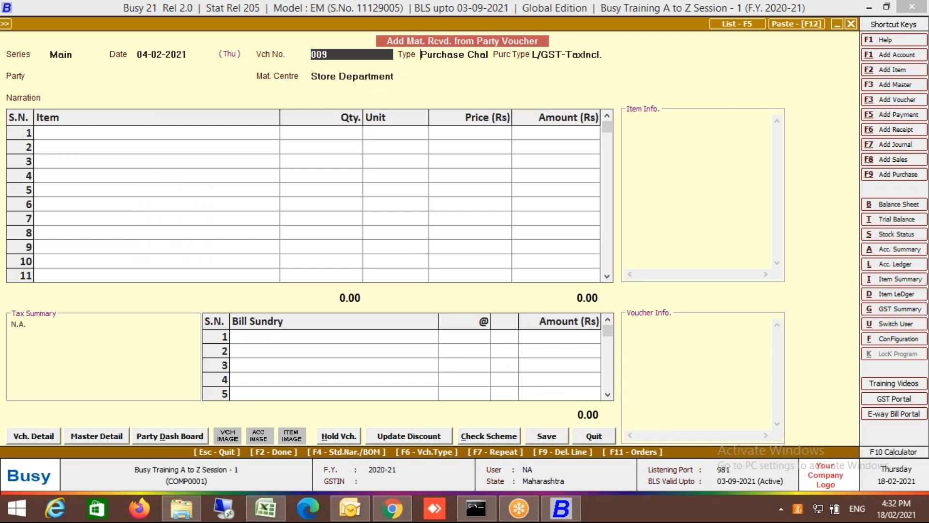
pyautogui.press('Return')
pyautogui.press('Return')
pyautogui.press('Down')
pyautogui.press('Down')
pyautogui.press('Return')
pyautogui.press('Return')
pyautogui.press('Return')
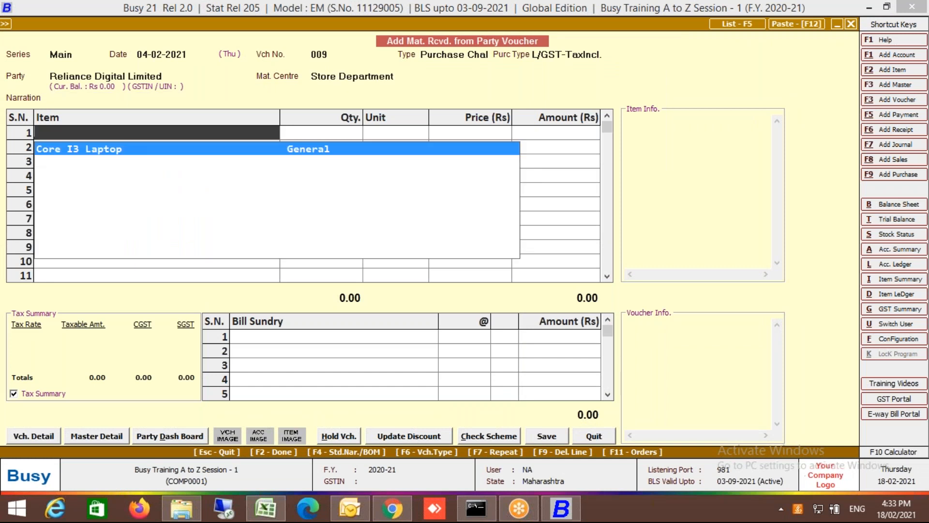
# Bring the items of the pending order dated 02-02-2021 into the received-material voucher
pyautogui.press('Escape')
pyautogui.press('Escape')
pyautogui.press('Return')
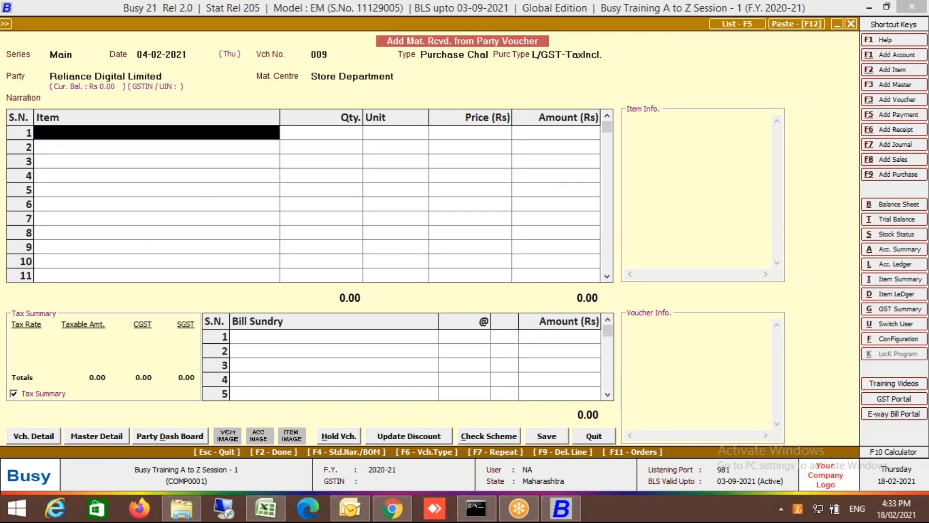
pyautogui.press('F11')
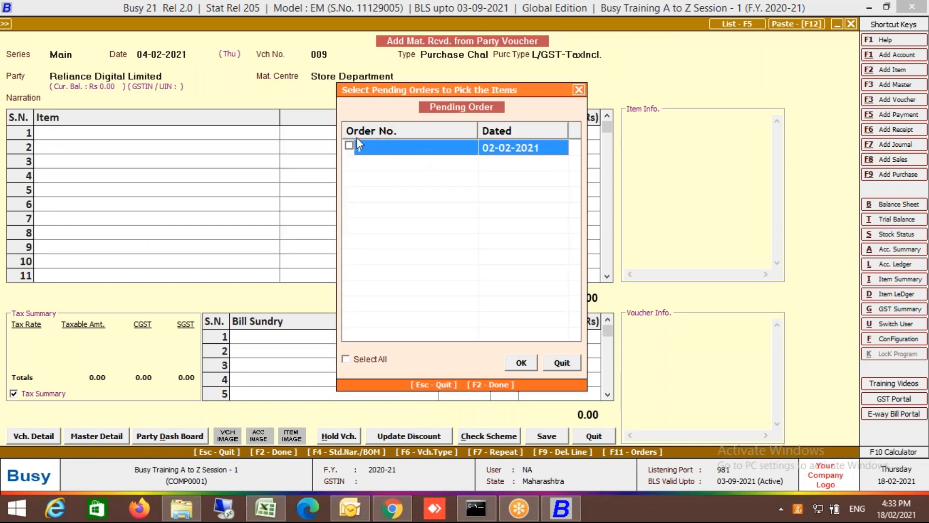
pyautogui.click(349, 145)
pyautogui.click(527, 363)
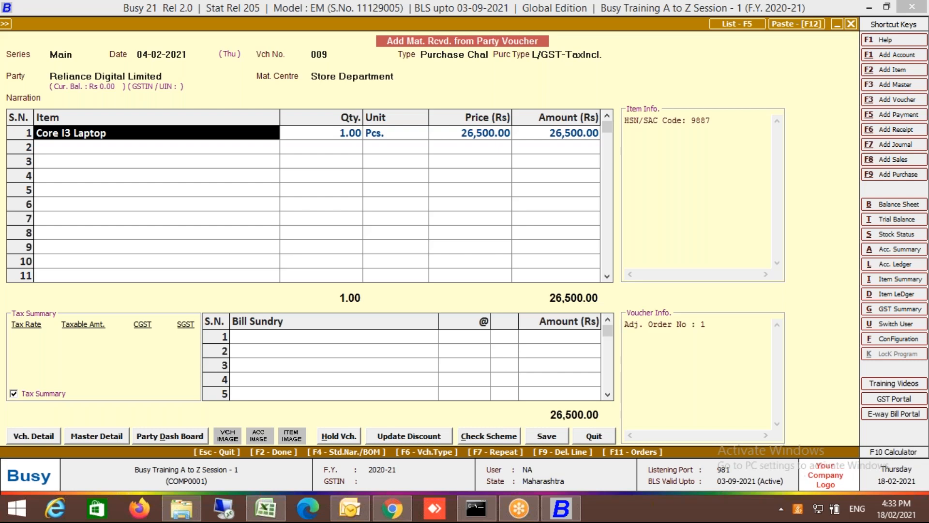
# Accept the Core I3 Laptop line with its item-wise tax, save the received-material voucher and close the entry form
pyautogui.press('Return')
pyautogui.press('Return')
pyautogui.press('Return')
pyautogui.press('Return')
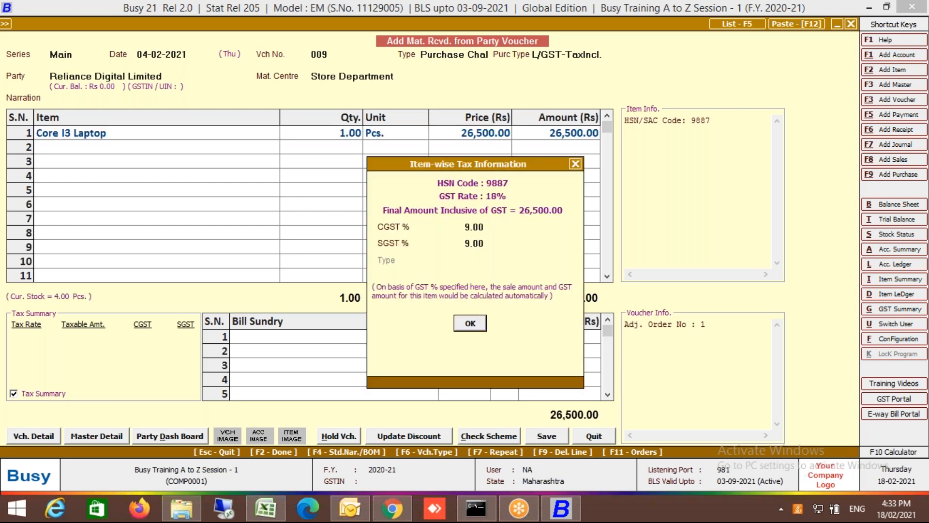
pyautogui.press('Return')
pyautogui.press('Return')
pyautogui.press('F2')
pyautogui.press('F2')
pyautogui.press('Escape')
pyautogui.press('Escape')
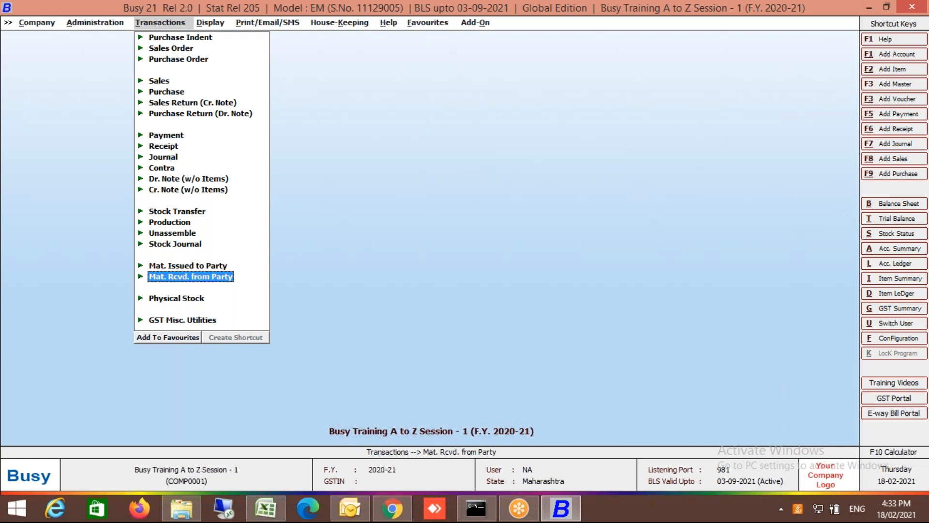
# Start a new Mat. Issued to Party voucher dated 04-02-2021
pyautogui.press('Up')
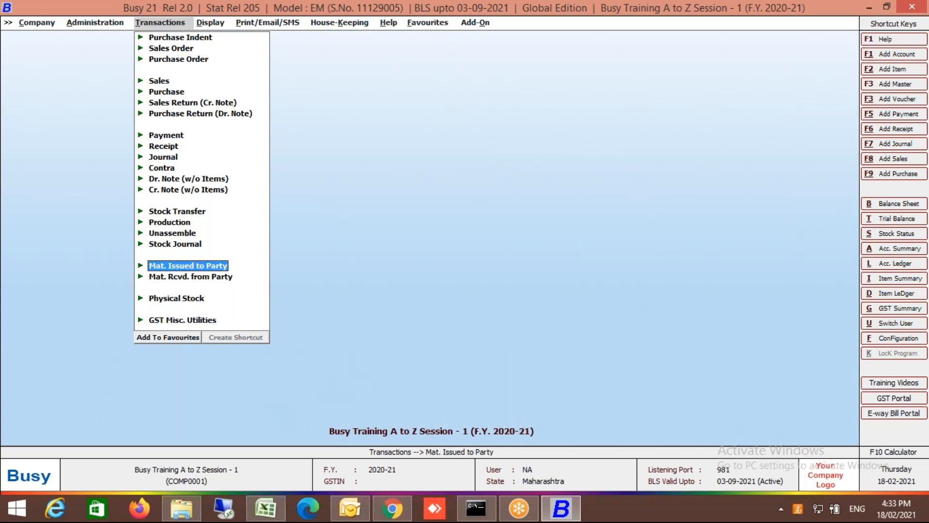
pyautogui.press('Return')
pyautogui.press('Return')
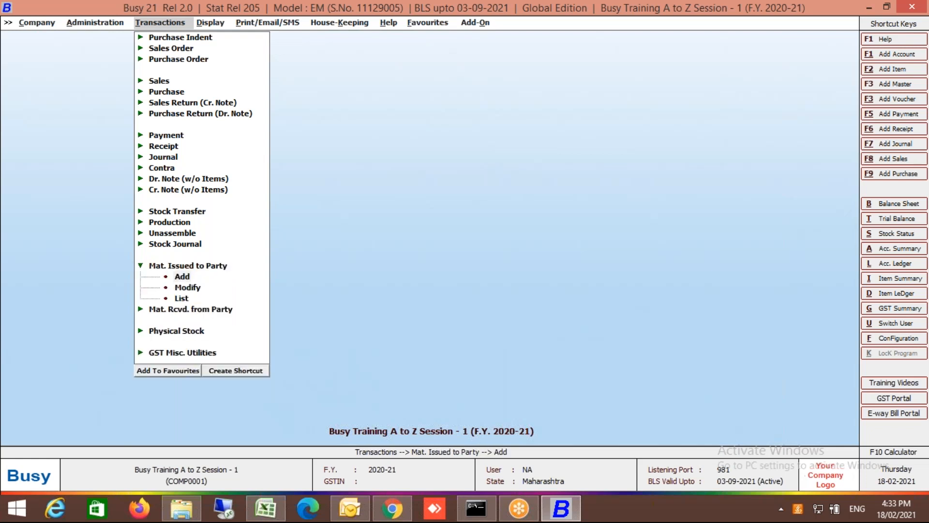
pyautogui.press('Return')
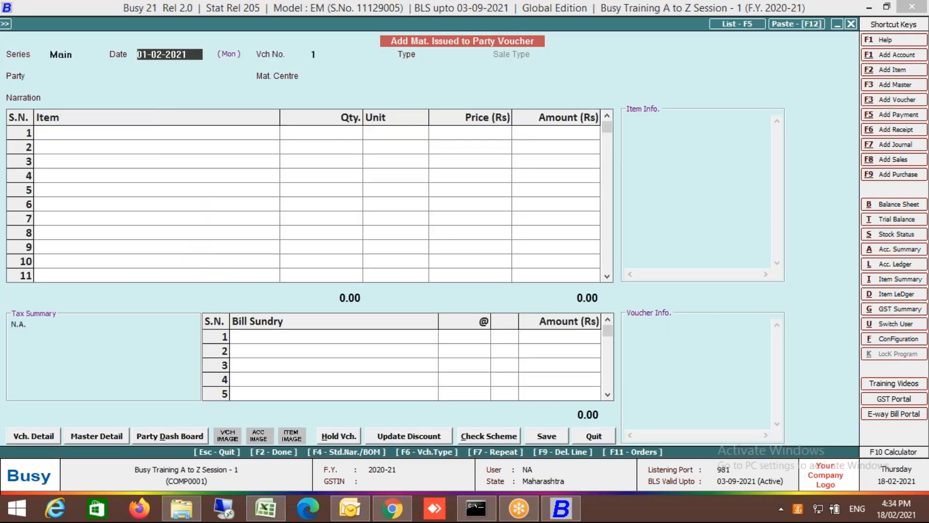
pyautogui.write('04')
pyautogui.press('Return')
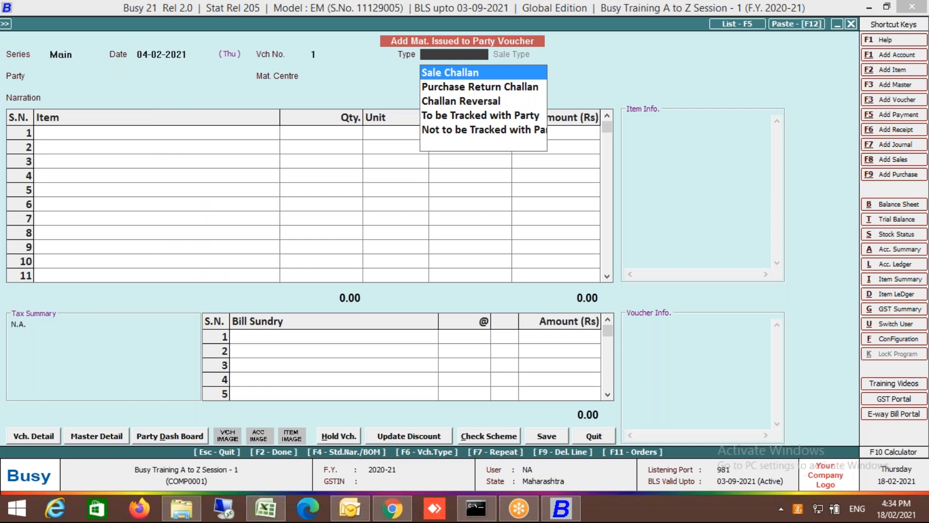
# Set the issue voucher's type to Challan Reversal, party to Reliance Digital Limited and material centre to Store Department
pyautogui.press('Down')
pyautogui.press('Down')
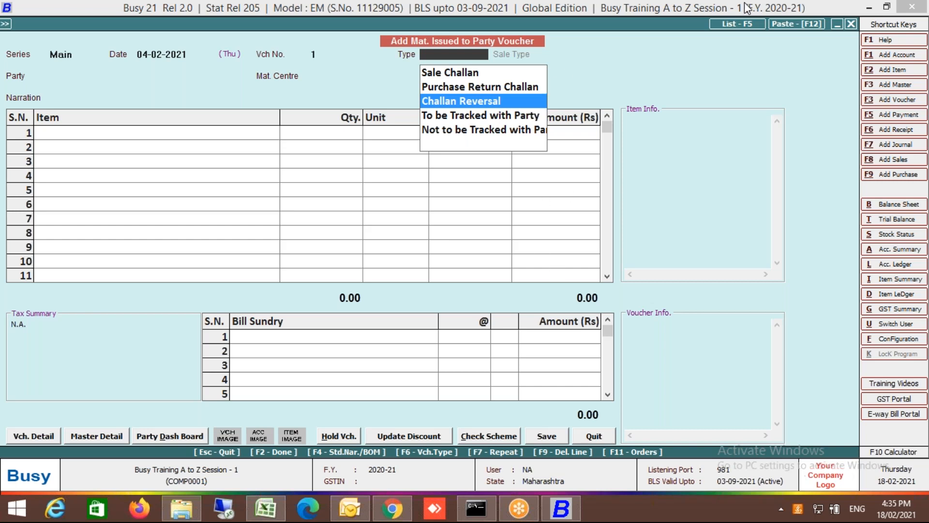
pyautogui.click(480, 102)
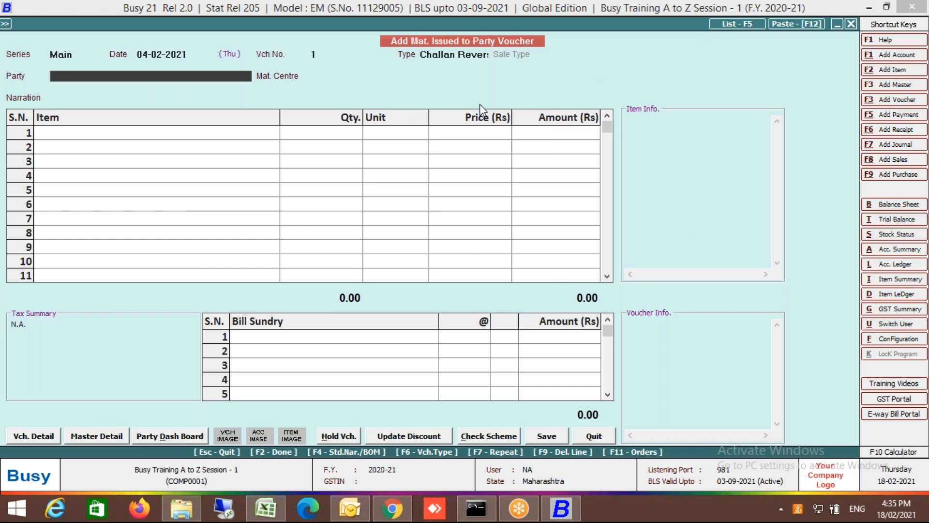
pyautogui.press('Down')
pyautogui.press('Down')
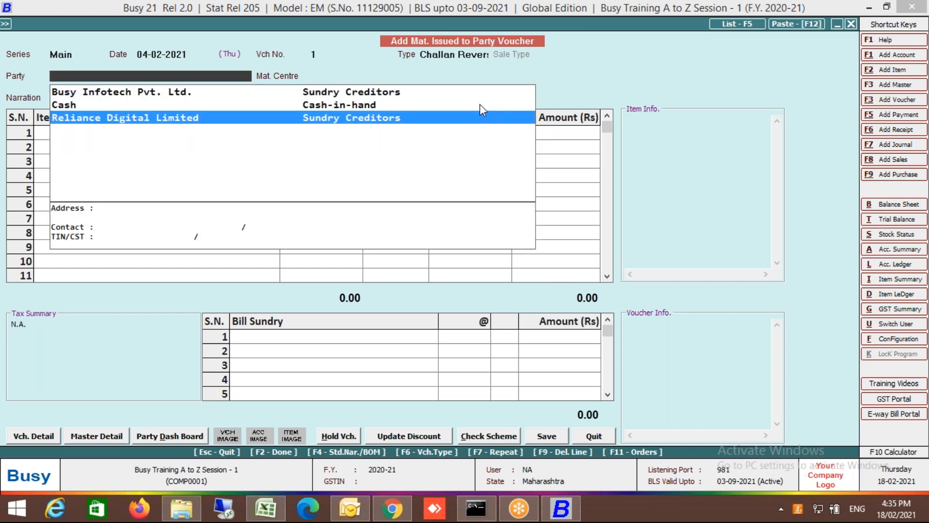
pyautogui.press('Return')
pyautogui.press('Down')
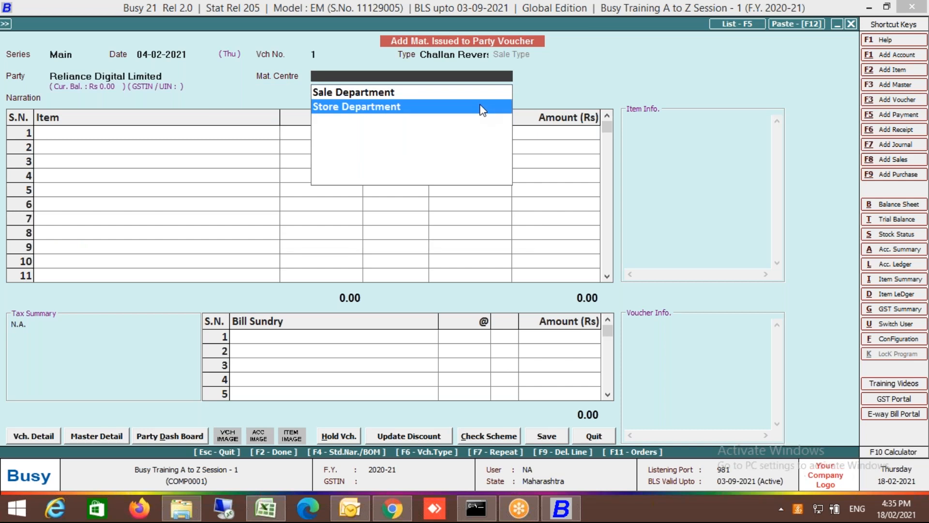
pyautogui.press('Return')
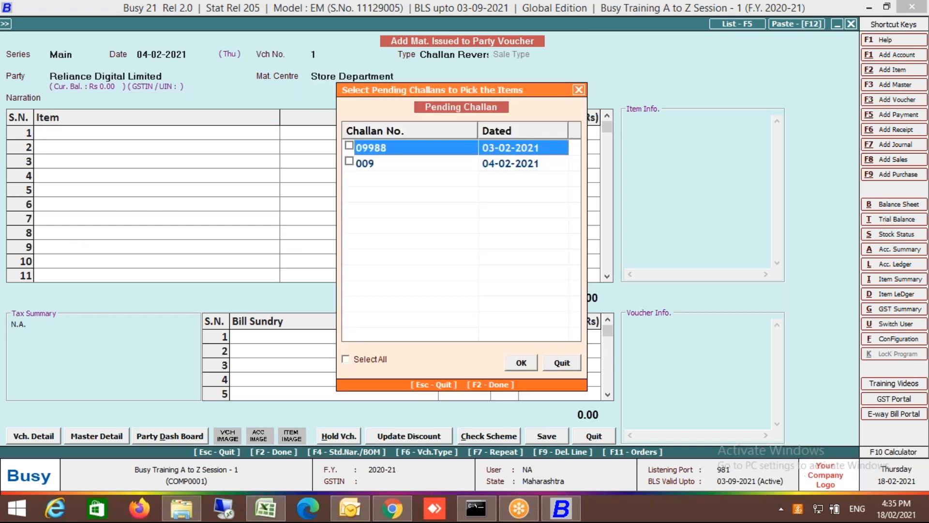
# Bring the items of the pending challan dated 03-02-2021 into the issue voucher
pyautogui.press('Escape')
pyautogui.press('F11')
pyautogui.click(349, 146)
pyautogui.click(521, 367)
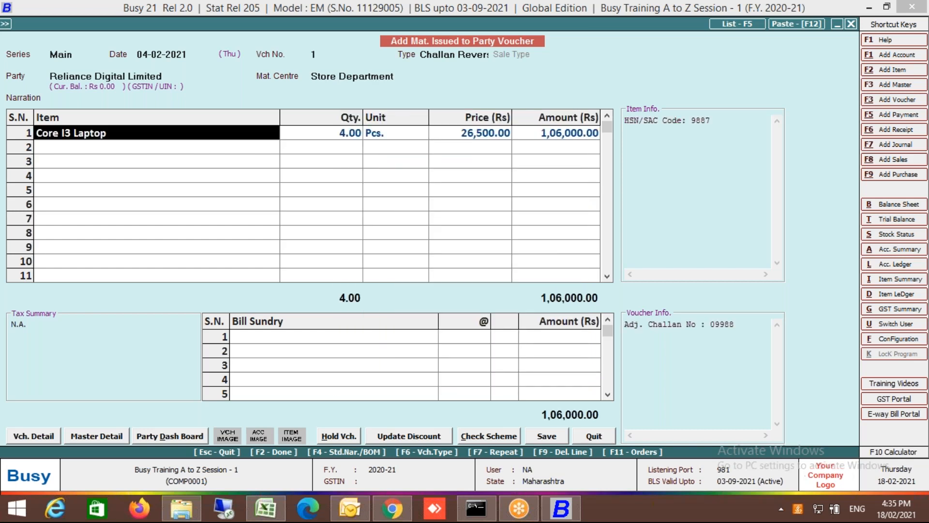
# Set the Core I3 Laptop quantity on the challan reversal to 1 piece
pyautogui.press('Return')
pyautogui.write('1')
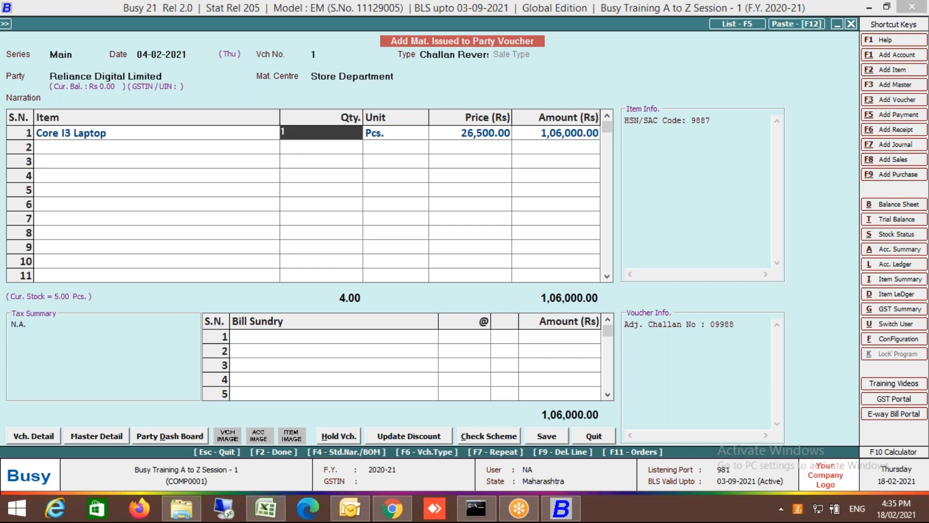
pyautogui.press('Return')
pyautogui.press('Return')
pyautogui.press('Return')
pyautogui.press('Return')
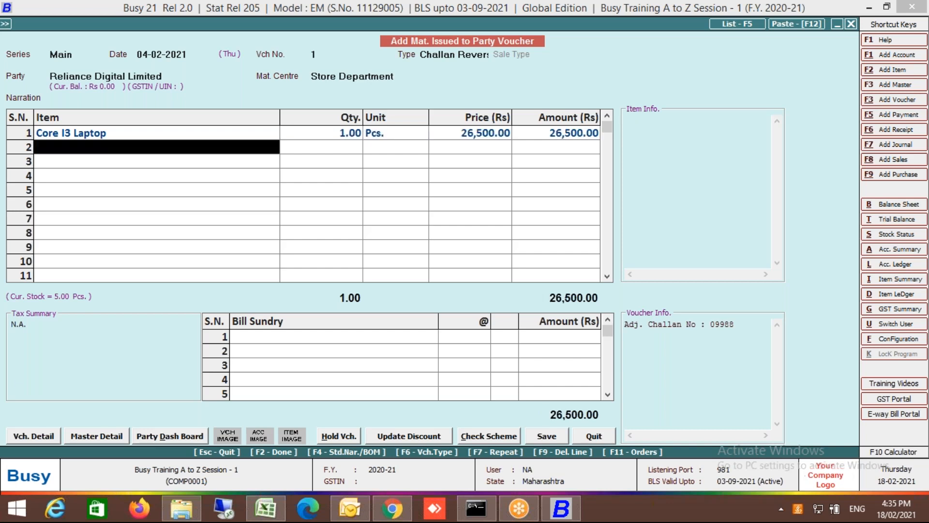
# Save the challan reversal voucher with blank transport details and close the entry form
pyautogui.press('Return')
pyautogui.press('Return')
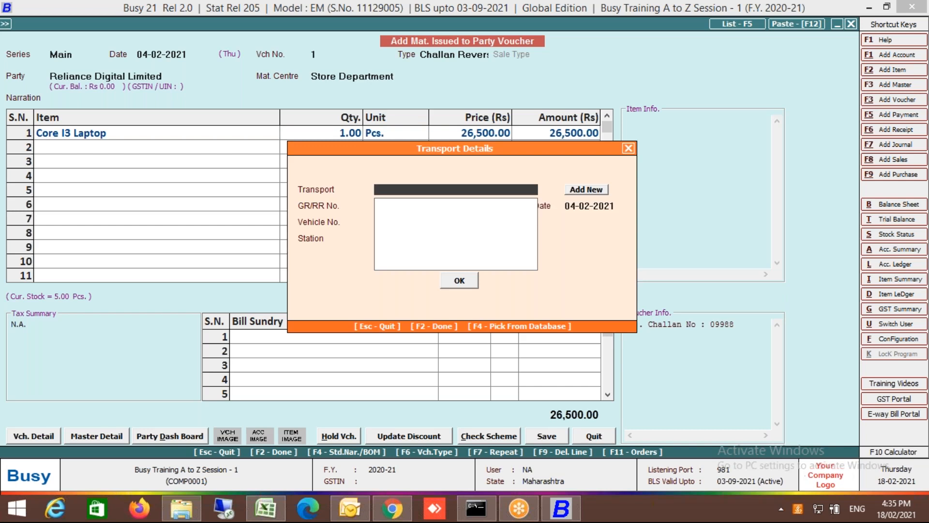
pyautogui.press('F2')
pyautogui.press('Return')
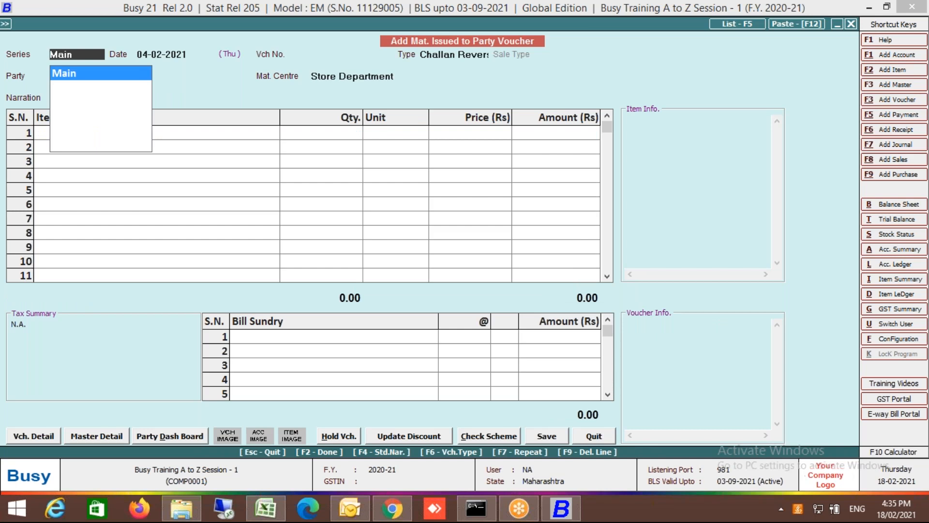
pyautogui.press('Escape')
pyautogui.press('Escape')
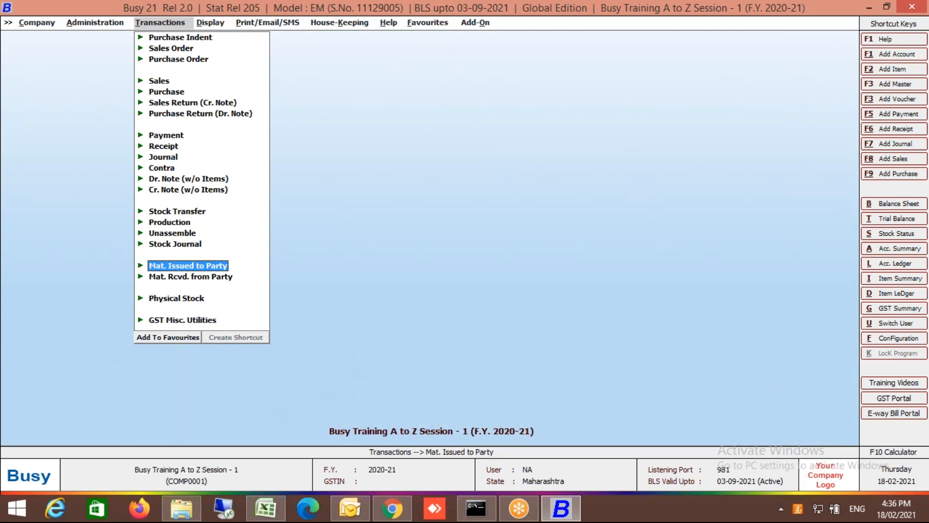
# Start a new purchase voucher in the Main series dated 06-02-2021
pyautogui.press('Up')
pyautogui.press('Up')
pyautogui.press('Up')
pyautogui.press('Up')
pyautogui.press('Up')
pyautogui.press('Up')
pyautogui.press('Up')
pyautogui.press('Up')
pyautogui.press('Up')
pyautogui.press('Up')
pyautogui.press('Up')
pyautogui.press('Up')
pyautogui.press('Up')
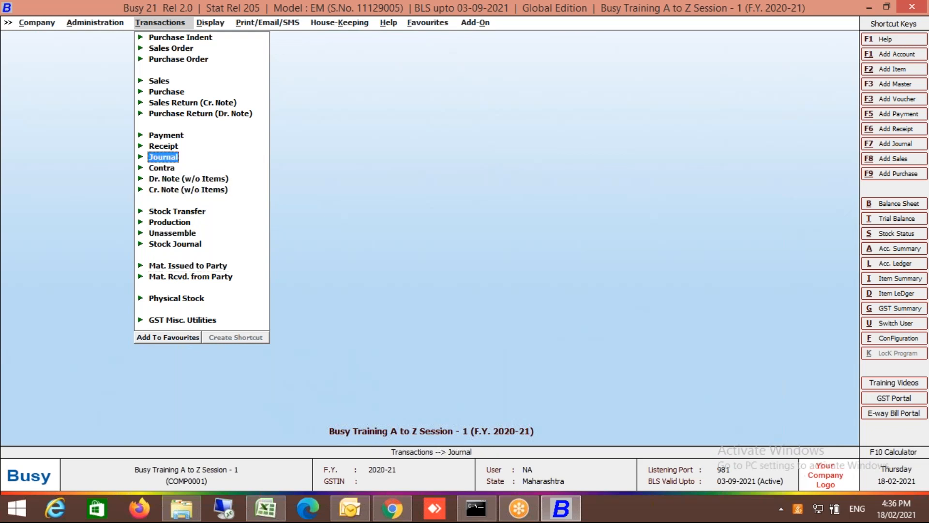
pyautogui.press('Return')
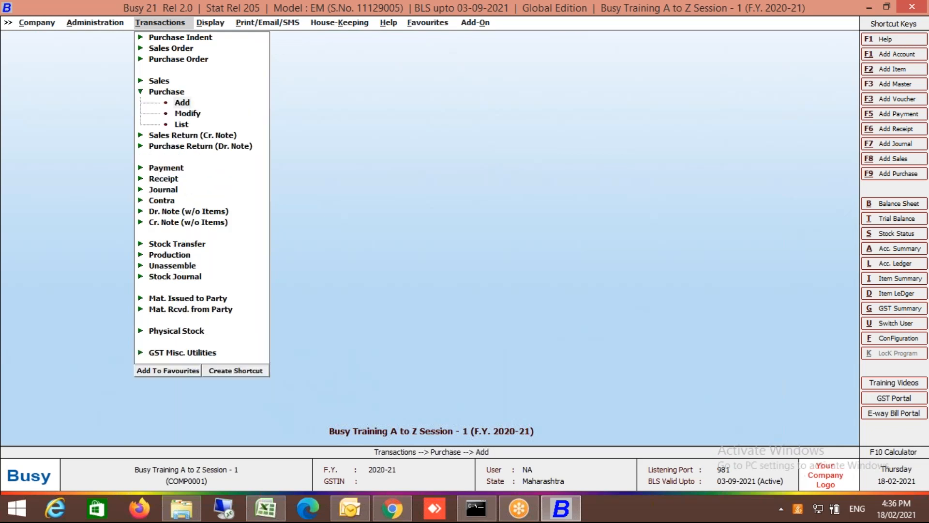
pyautogui.press('Return')
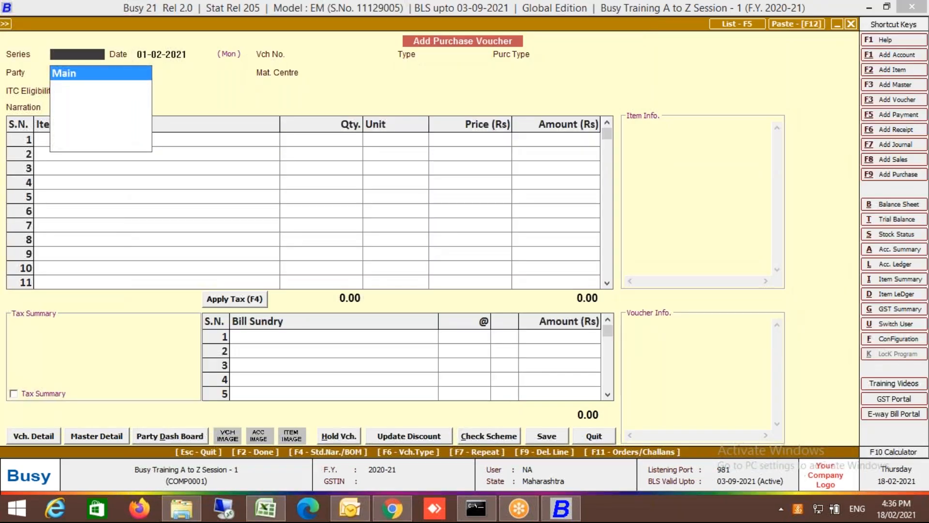
pyautogui.press('Return')
pyautogui.write('06')
pyautogui.press('Return')
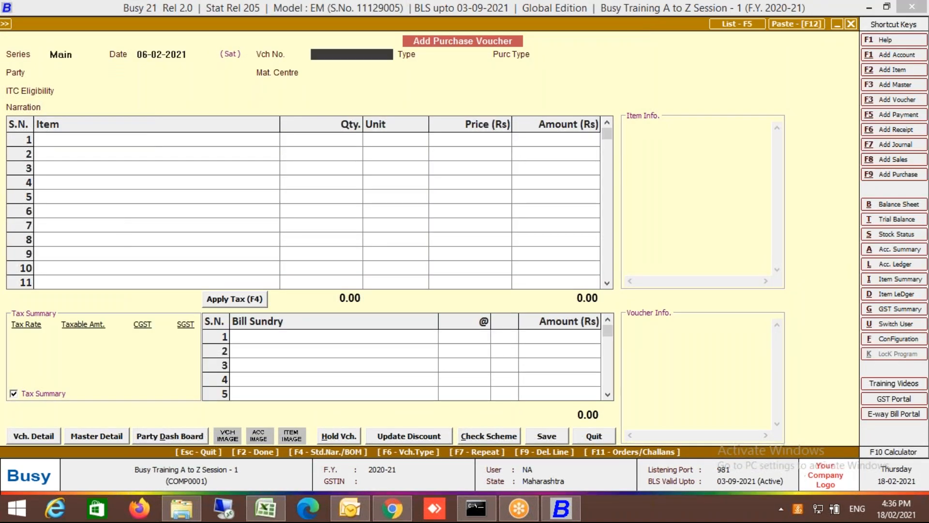
# Set the purchase voucher's number to 123 and its type to Against Challan
pyautogui.write('98898')
pyautogui.press('BackSpace')
pyautogui.press('BackSpace')
pyautogui.press('BackSpace')
pyautogui.press('BackSpace')
pyautogui.press('BackSpace')
pyautogui.write('123')
pyautogui.press('Return')
pyautogui.press('Down')
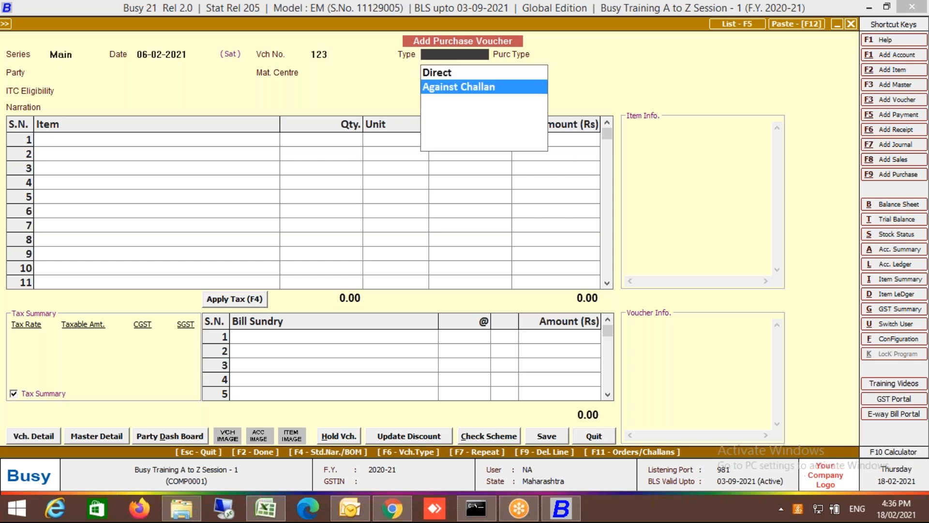
pyautogui.press('Return')
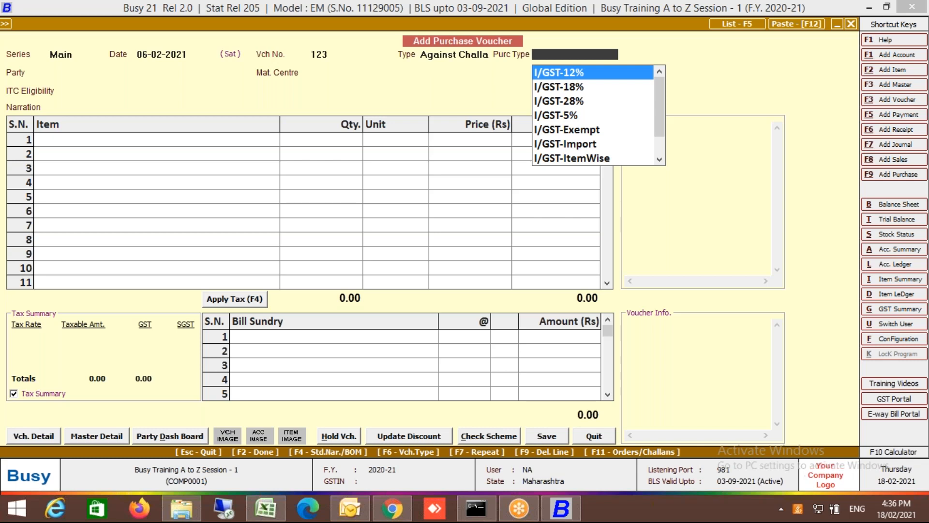
# Set the purchase type of the voucher to L/GST-TaxIncl
pyautogui.press('Down')
pyautogui.press('Down')
pyautogui.press('Down')
pyautogui.press('Down')
pyautogui.press('Down')
pyautogui.press('Down')
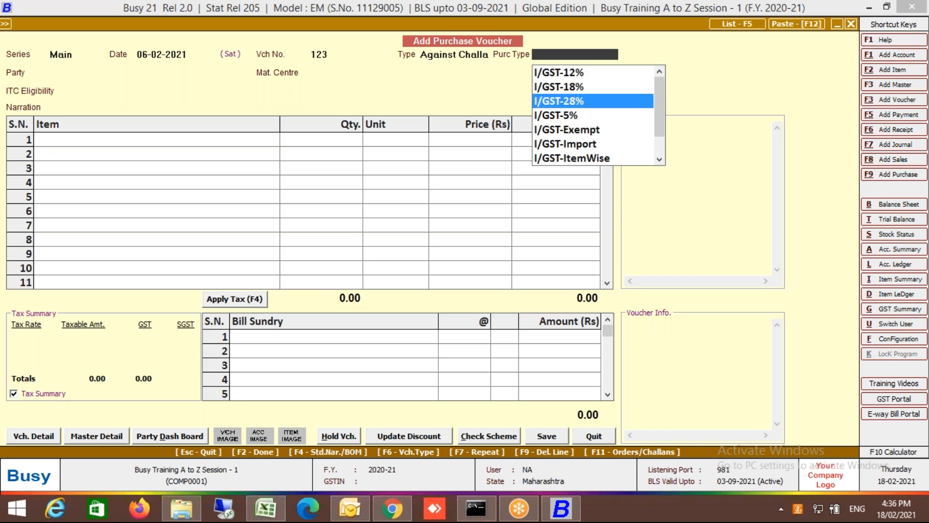
pyautogui.press('Down')
pyautogui.press('Down')
pyautogui.press('Down')
pyautogui.press('Down')
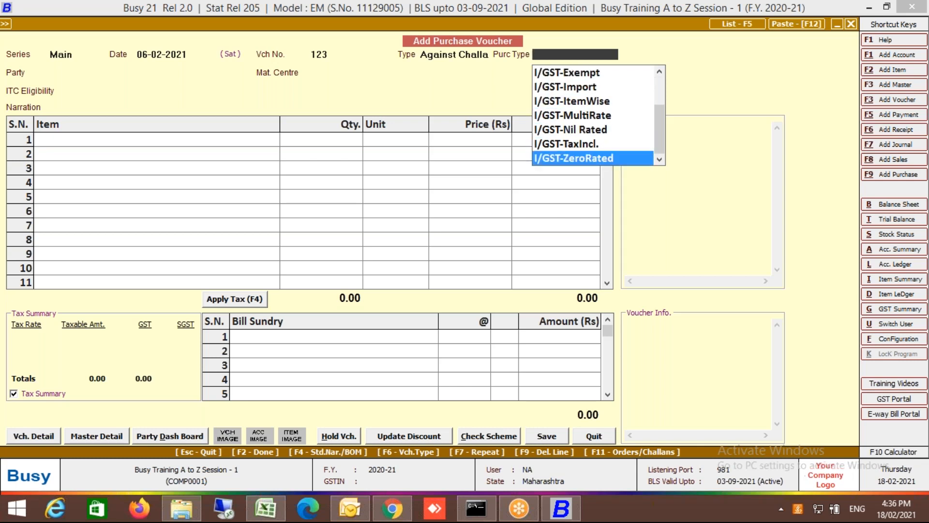
pyautogui.write('i')
pyautogui.write('l')
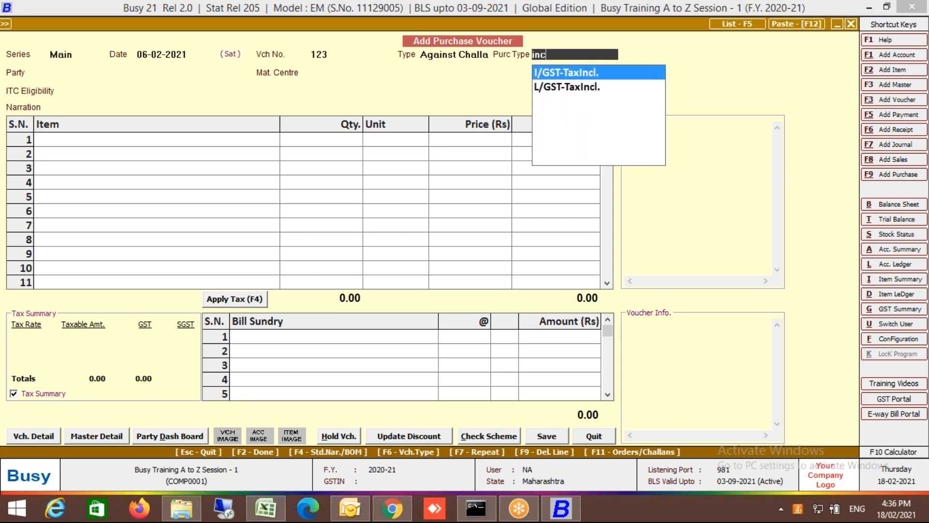
pyautogui.press('Return')
# Choose Reliance Digital Limited as the party on the purchase voucher
pyautogui.press('Down')
pyautogui.press('Down')
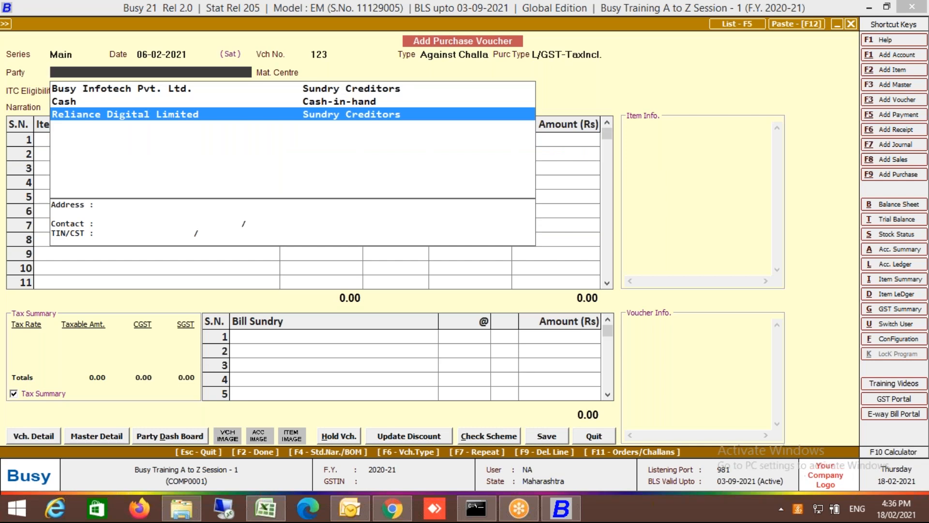
pyautogui.press('Return')
pyautogui.press('Left')
pyautogui.press('Return')
# Set the material centre to Store Department and the ITC eligibility to Input Goods/Services, leaving the narration blank
pyautogui.press('Down')
pyautogui.press('Up')
pyautogui.press('Down')
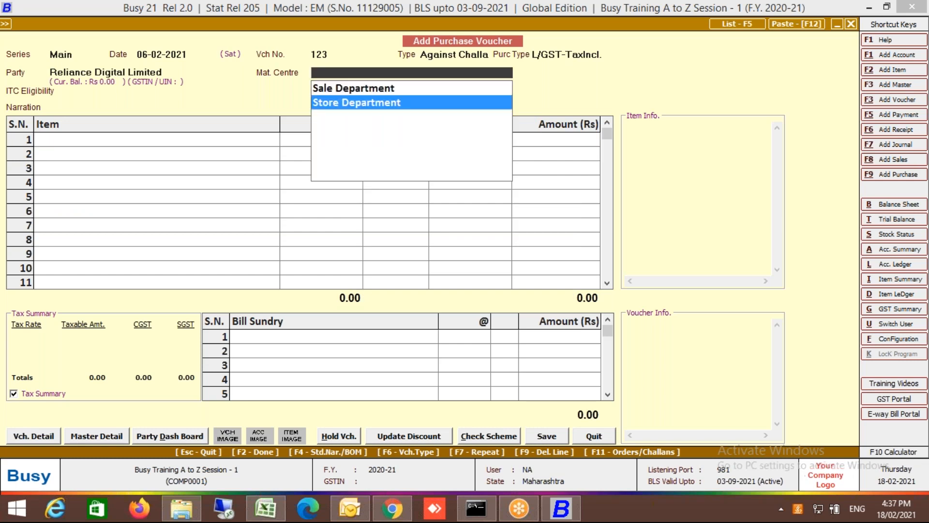
pyautogui.press('Return')
pyautogui.press('Return')
pyautogui.press('Return')
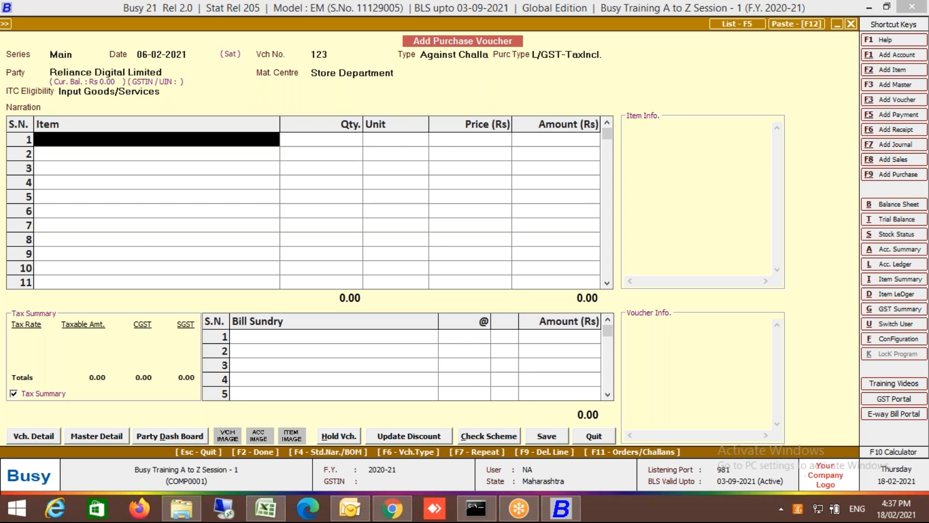
# Bring in the items of all pending challans, 09988 and 009, to the purchase voucher
pyautogui.press('F11')
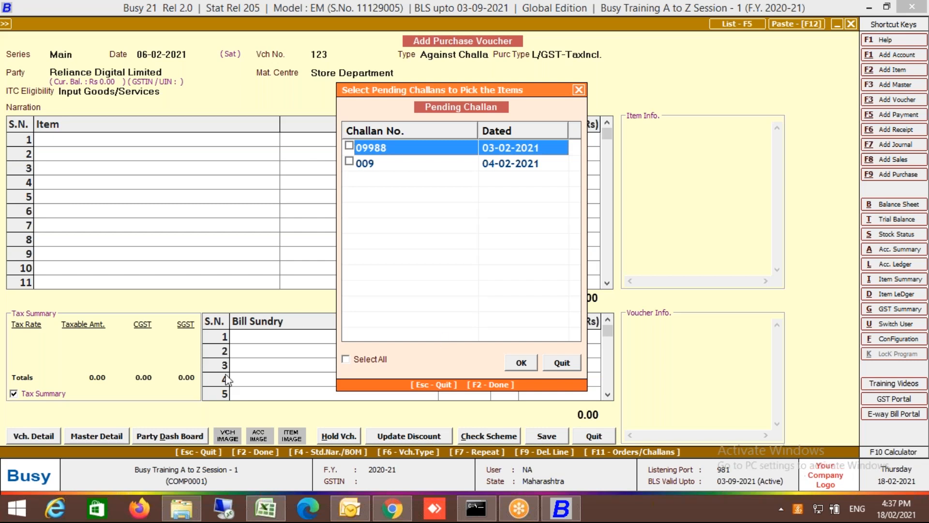
pyautogui.click(351, 362)
pyautogui.click(521, 363)
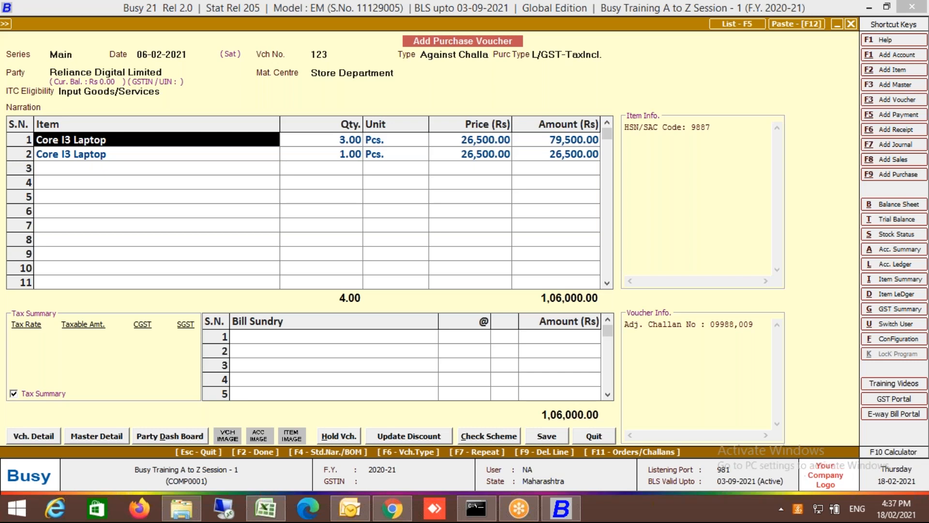
pyautogui.press('Return')
pyautogui.press('Return')
pyautogui.press('Return')
pyautogui.press('Return')
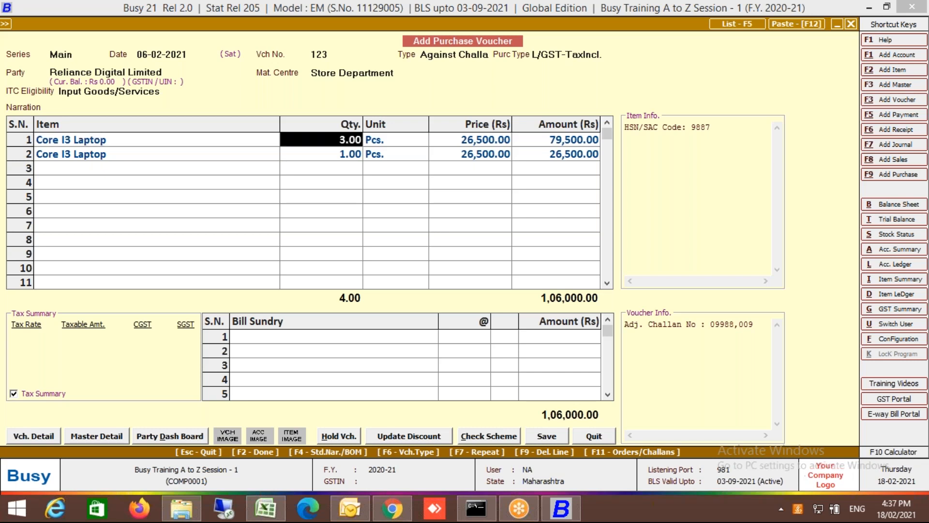
pyautogui.hotkey('shift', 'Tab')
pyautogui.hotkey('shift', 'Tab')
pyautogui.hotkey('shift', 'Tab')
pyautogui.hotkey('shift', 'Tab')
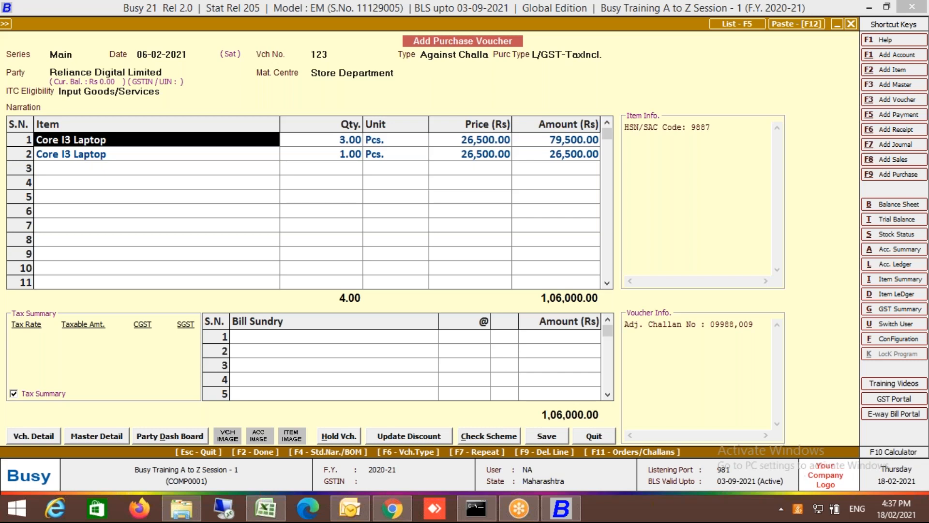
pyautogui.click(548, 437)
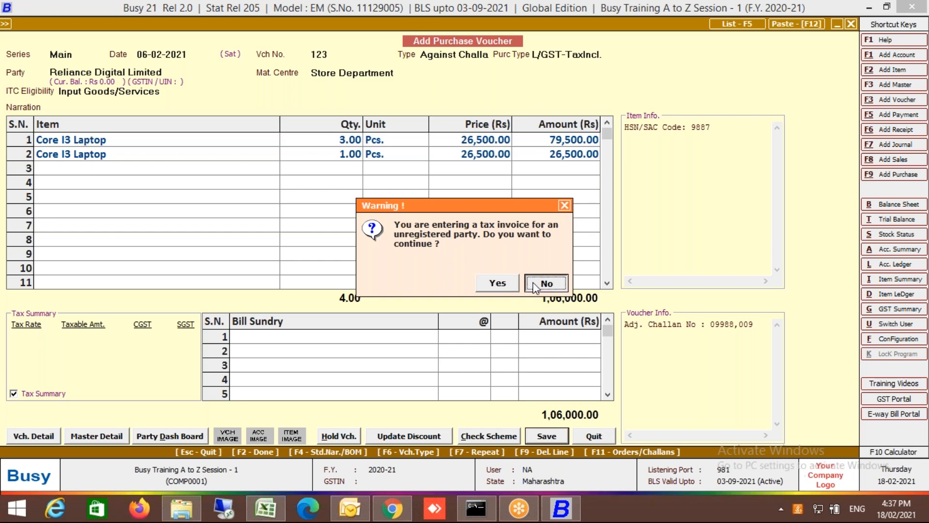
pyautogui.click(534, 285)
# Set the quantity of the first Core I3 Laptop line on the purchase voucher to 2 pieces
pyautogui.click(463, 202)
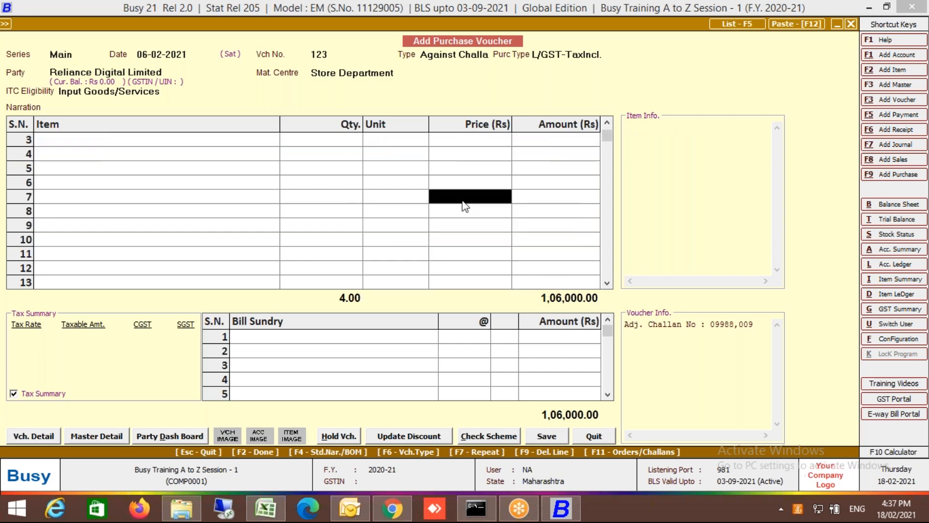
pyautogui.press('Up')
pyautogui.press('Up')
pyautogui.press('Up')
pyautogui.press('Up')
pyautogui.press('Up')
pyautogui.press('Up')
pyautogui.press('Left')
pyautogui.press('Left')
pyautogui.press('Down')
pyautogui.press('Up')
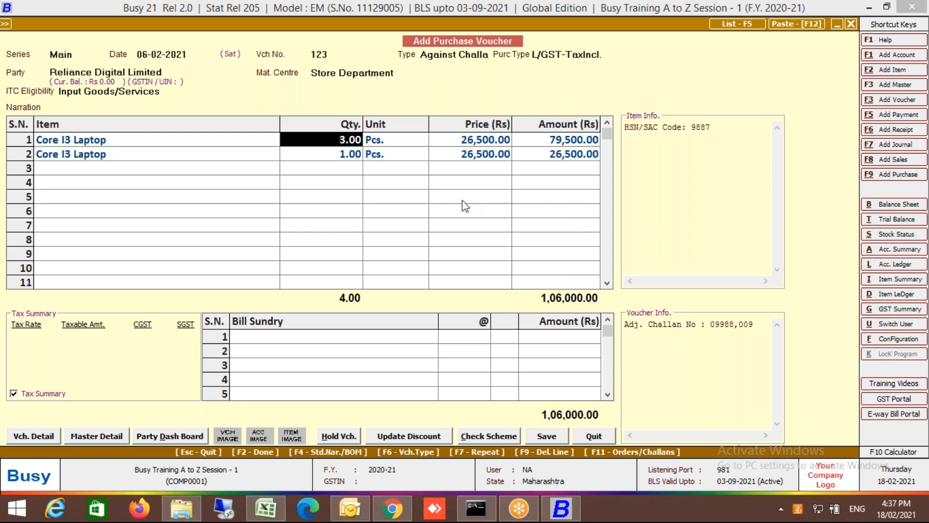
pyautogui.press('Down')
pyautogui.press('Up')
pyautogui.write('2')
pyautogui.press('Return')
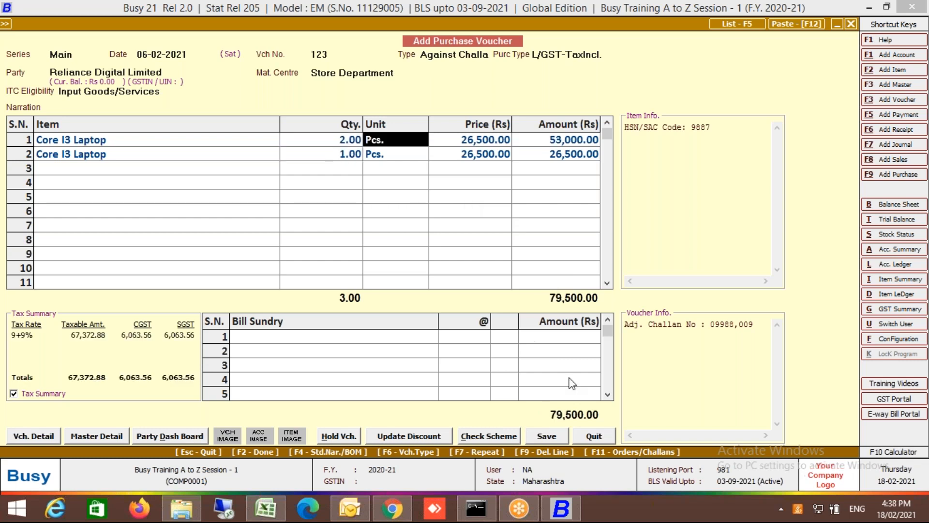
# Save the purchase voucher, accepting the tax invoice for an unregistered party, and close the entry form
pyautogui.click(543, 440)
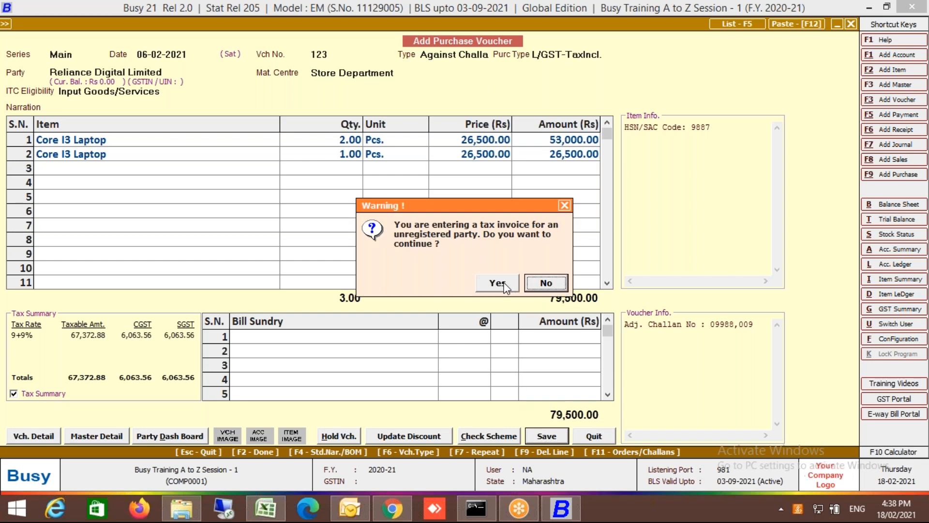
pyautogui.click(508, 288)
pyautogui.click(464, 302)
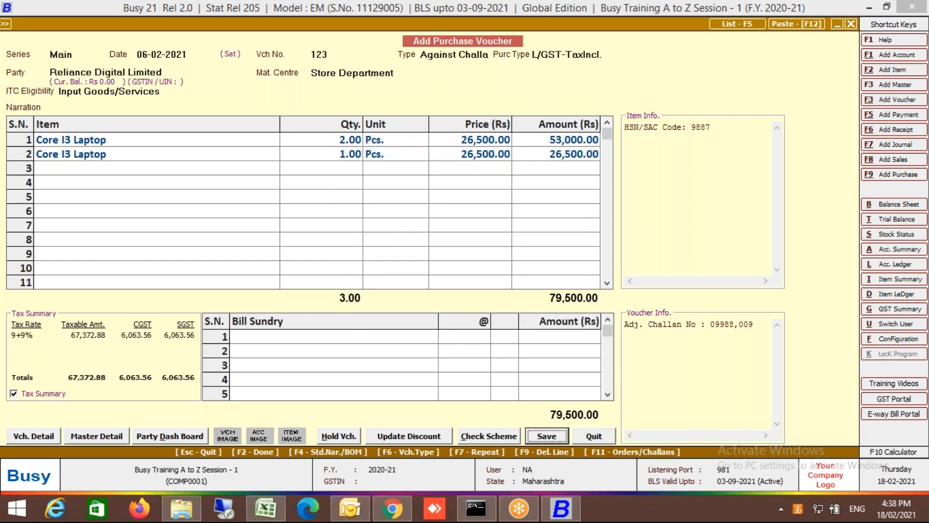
pyautogui.click(466, 344)
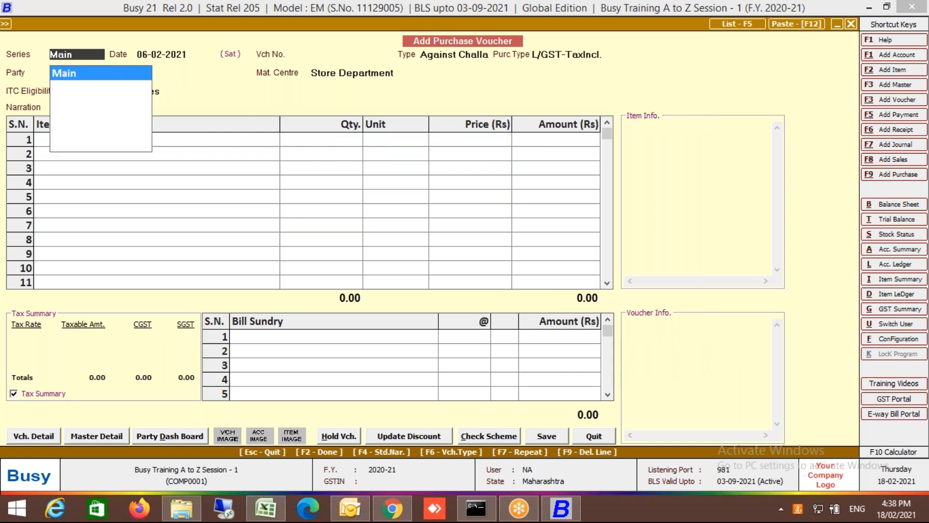
pyautogui.press('Escape')
pyautogui.press('Escape')
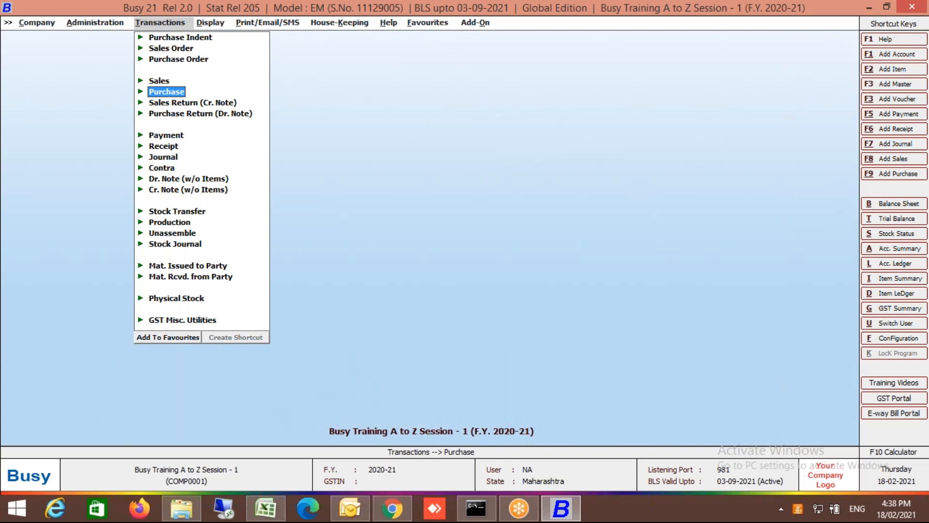
# Go to the Indent/Order/Challan Processing reports and collapse the Pending Orders group
pyautogui.press('Right')
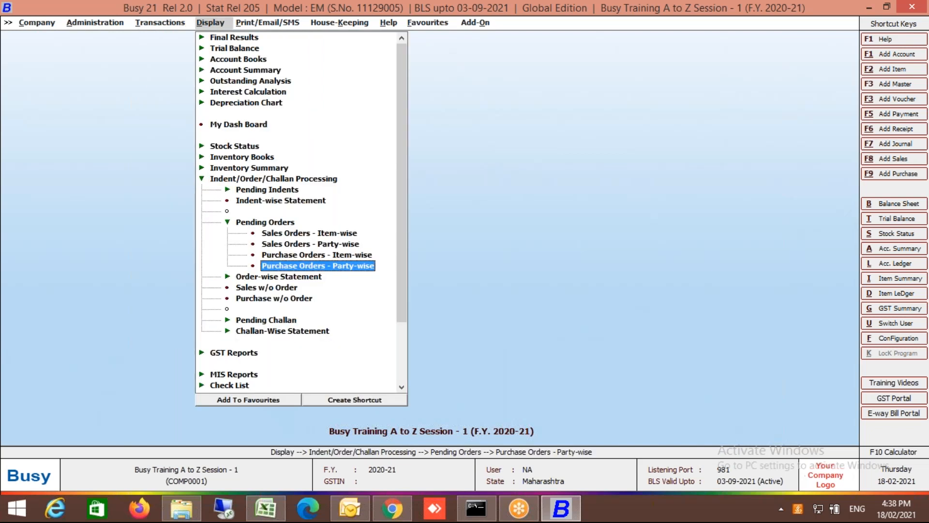
pyautogui.press('Up')
pyautogui.press('Up')
pyautogui.press('Up')
pyautogui.press('Up')
pyautogui.press('Return')
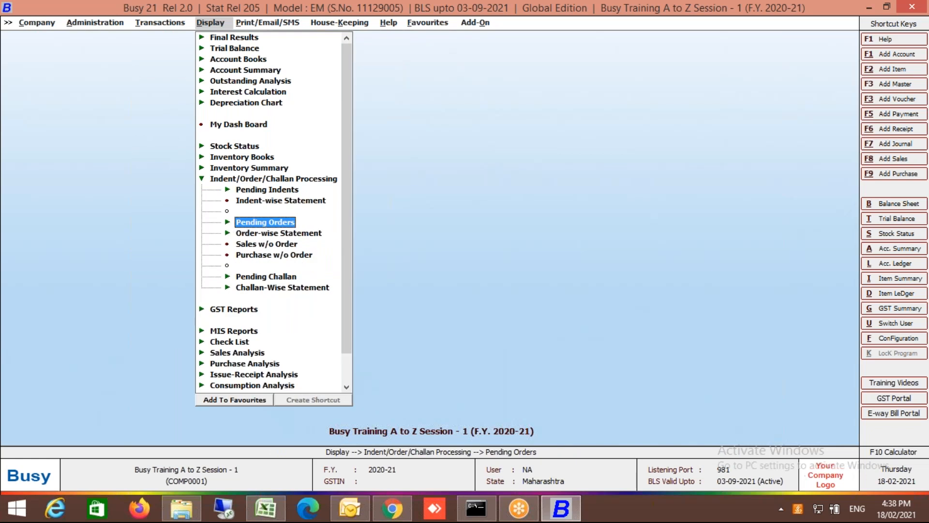
pyautogui.press('Return')
pyautogui.press('Down')
pyautogui.press('Down')
pyautogui.press('Down')
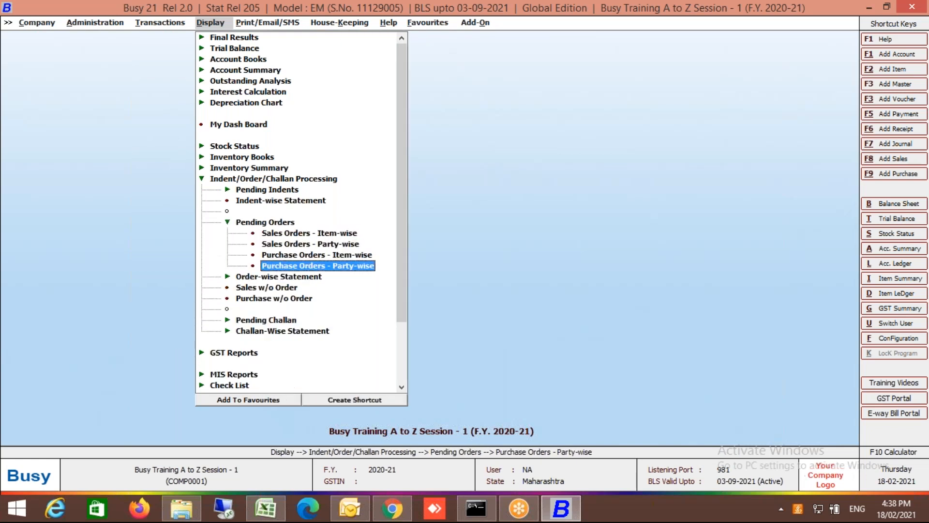
pyautogui.press('Up')
pyautogui.press('Up')
pyautogui.press('Up')
pyautogui.press('Up')
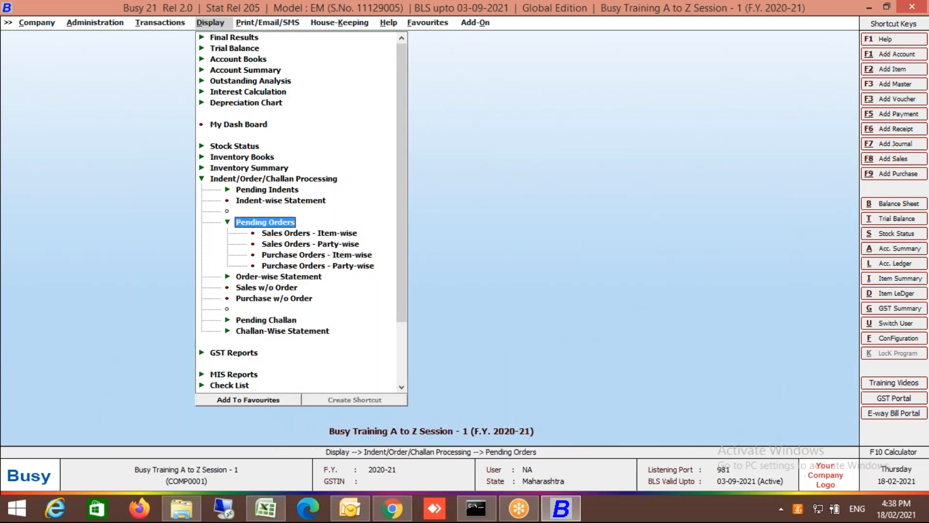
pyautogui.press('Return')
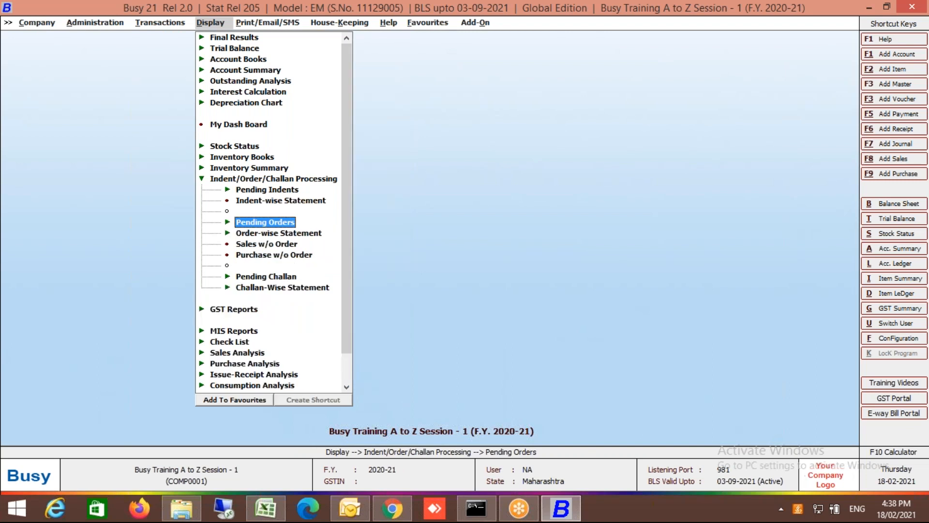
# Open the party-wise pending purchase challans report
pyautogui.press('Down')
pyautogui.press('Down')
pyautogui.press('Down')
pyautogui.press('Down')
pyautogui.press('Return')
pyautogui.press('Down')
pyautogui.press('Down')
pyautogui.press('Down')
pyautogui.press('Down')
pyautogui.press('Down')
pyautogui.press('Down')
pyautogui.press('Down')
pyautogui.press('Up')
pyautogui.press('Up')
pyautogui.press('Up')
pyautogui.press('Return')
# Display the pending purchase challans of Reliance Digital Limited from 01-02-2021 to 06-02-2021, and close the report
pyautogui.press('Return')
pyautogui.press('Return')
pyautogui.press('space')
pyautogui.press('Down')
pyautogui.press('Return')
pyautogui.press('Return')
pyautogui.press('Return')
pyautogui.press('Return')
pyautogui.press('Return')
pyautogui.press('Return')
pyautogui.press('Return')
pyautogui.press('Return')
pyautogui.press('Return')
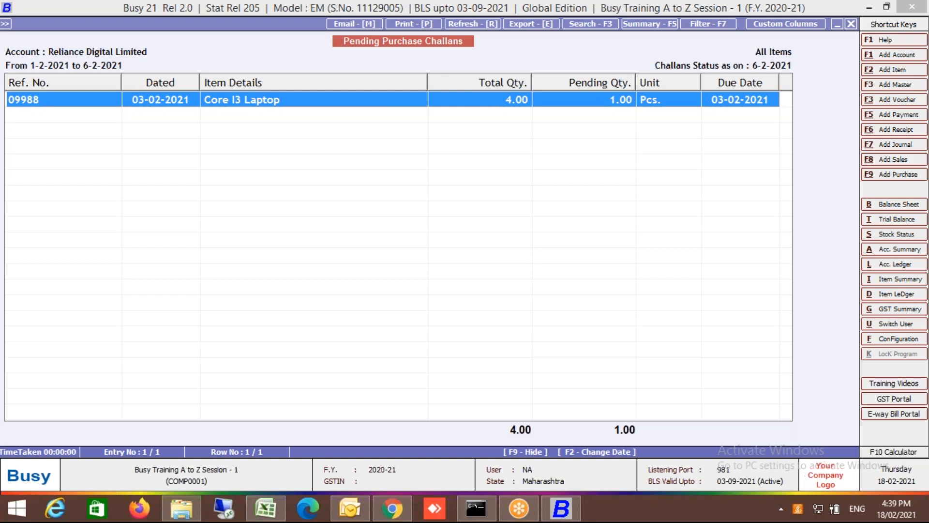
pyautogui.press('Escape')
pyautogui.press('Escape')
pyautogui.press('Escape')
pyautogui.press('Escape')
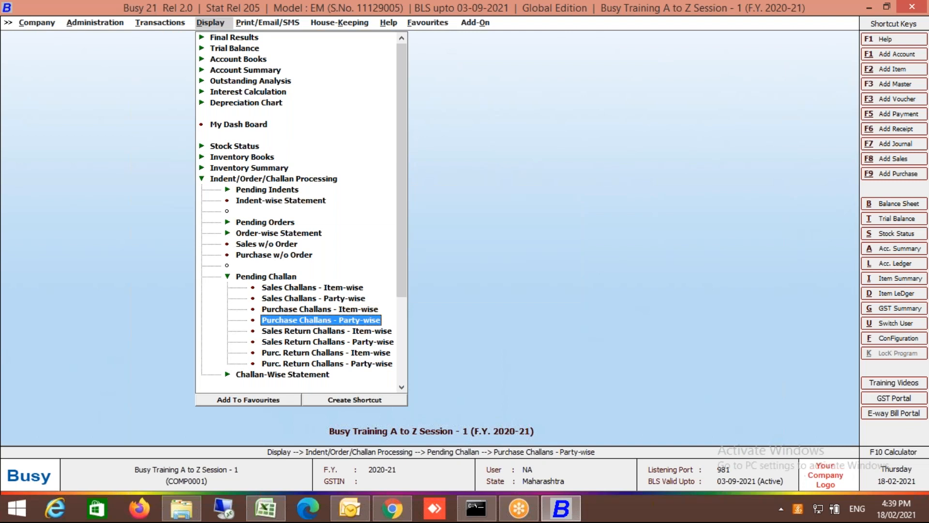
# Display the MC-wise pending purchase indents report for the Sale Department dated 06-02-2021
pyautogui.press('Left')
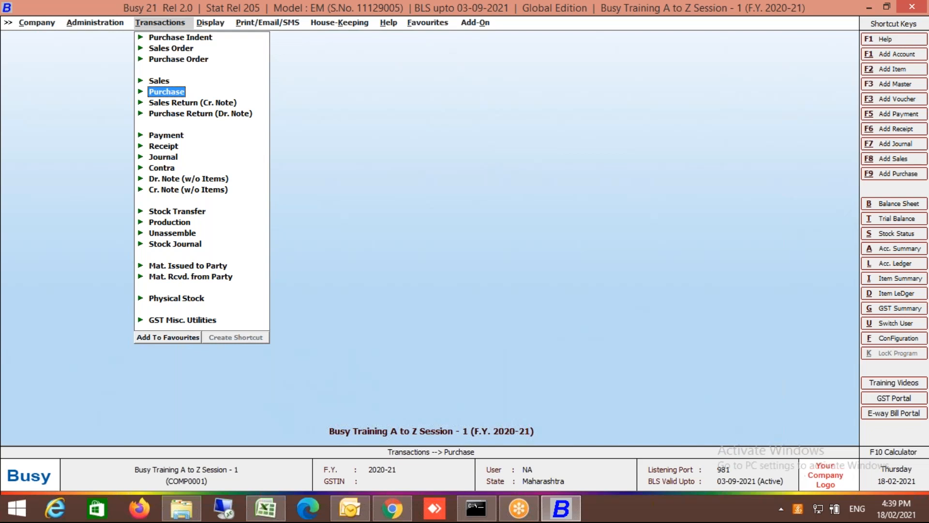
pyautogui.press('Right')
pyautogui.press('Up')
pyautogui.press('Up')
pyautogui.press('Up')
pyautogui.press('Left')
pyautogui.press('Down')
pyautogui.press('Up')
pyautogui.press('Up')
pyautogui.press('Up')
pyautogui.press('Up')
pyautogui.press('Up')
pyautogui.press('Up')
pyautogui.press('Up')
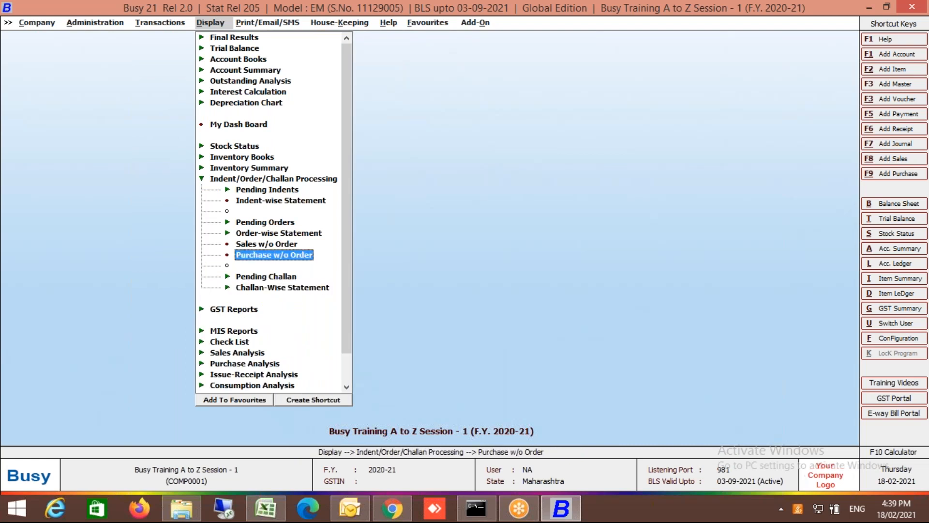
pyautogui.press('Right')
pyautogui.press('Down')
pyautogui.press('Return')
pyautogui.press('Return')
pyautogui.press('Return')
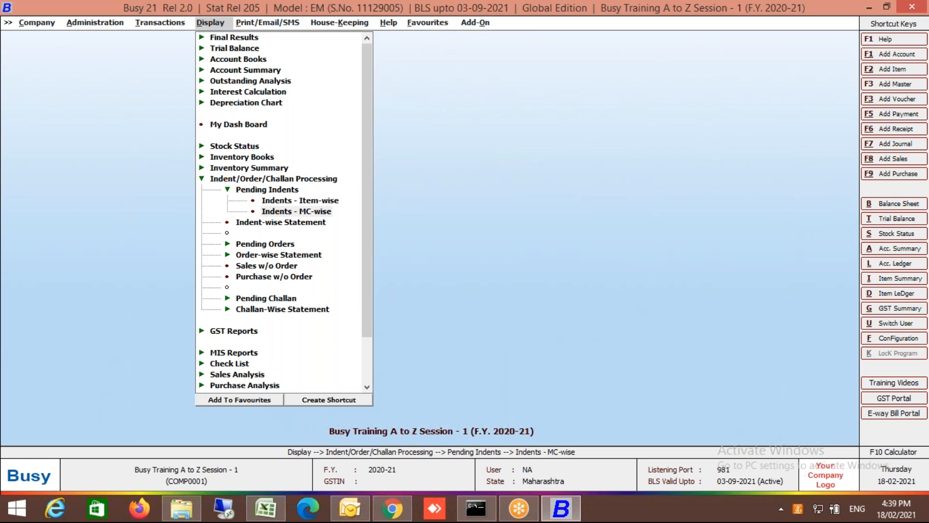
pyautogui.press('Return')
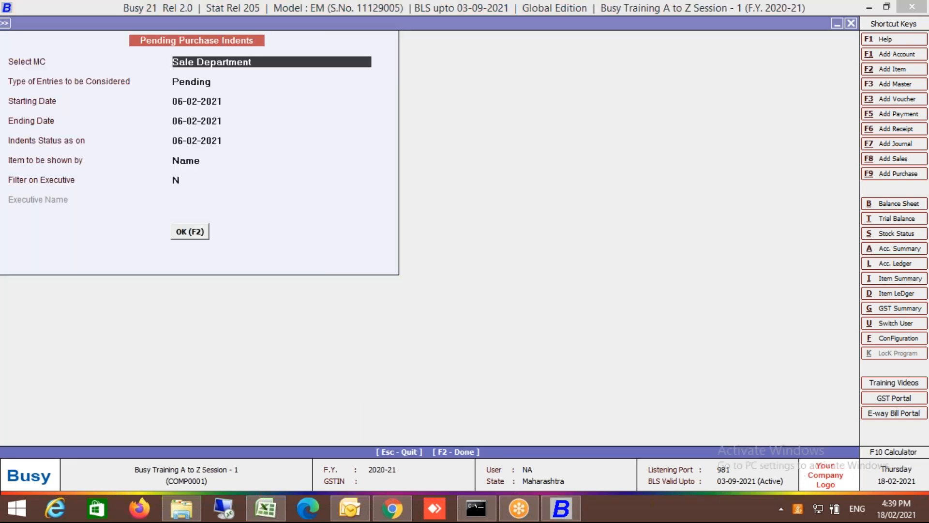
pyautogui.press('F2')
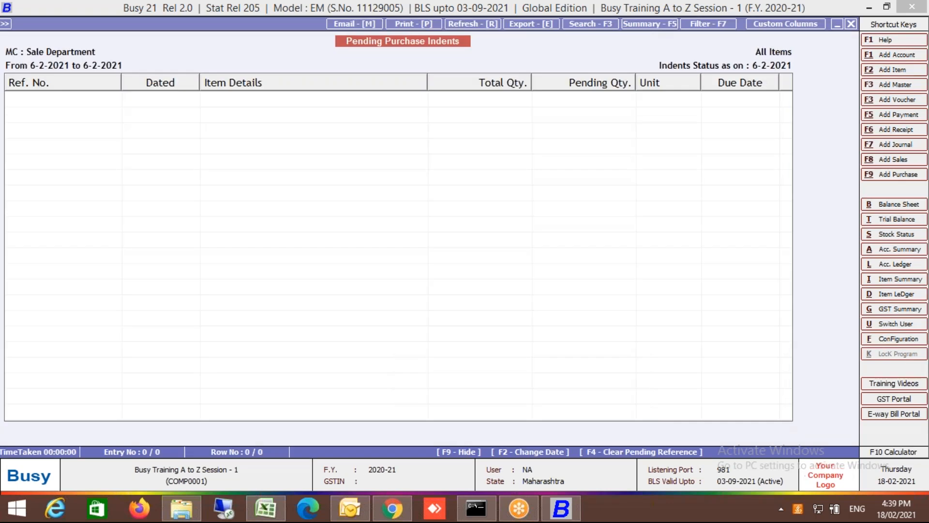
# Set the indents report's starting date to 01-02-2021, display the Sale Department's pending indents again, and close the report
pyautogui.press('Escape')
pyautogui.press('Return')
pyautogui.press('Return')
pyautogui.write('1')
pyautogui.press('Return')
pyautogui.press('F2')
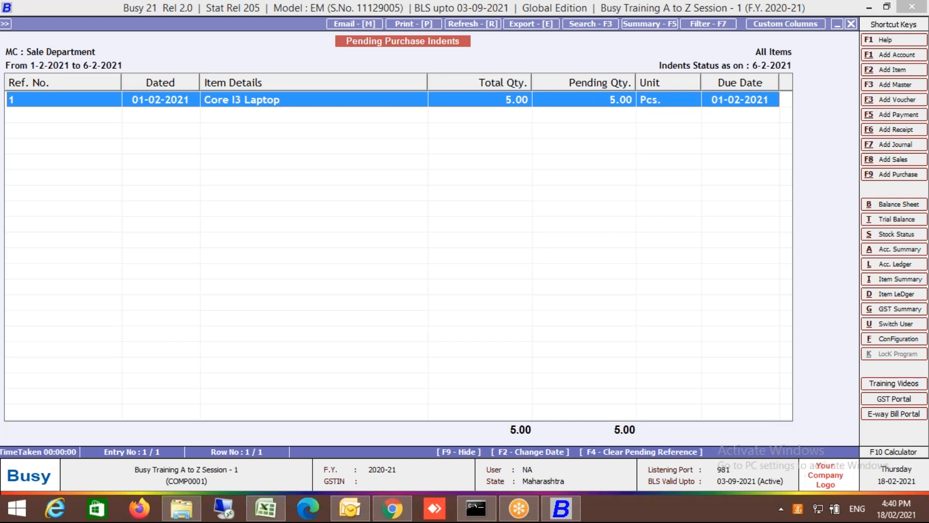
pyautogui.press('Escape')
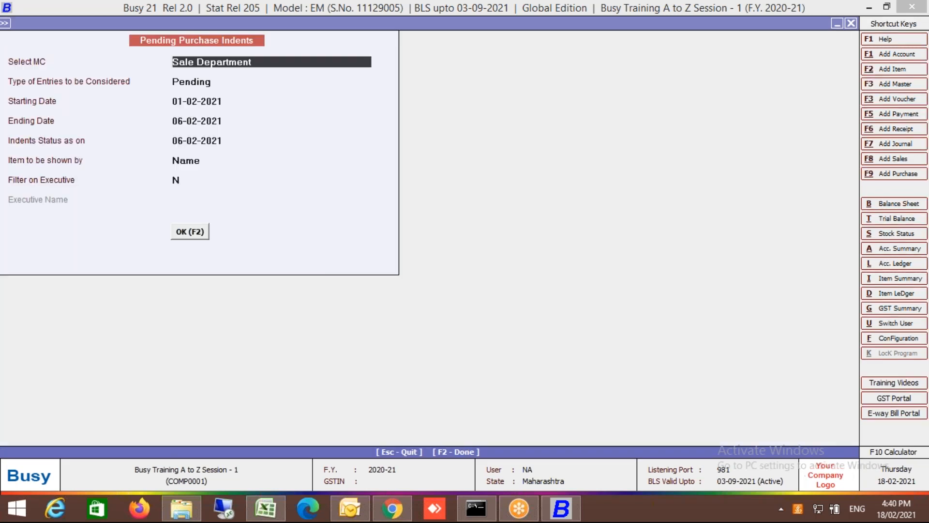
pyautogui.press('Escape')
pyautogui.press('Escape')
pyautogui.press('Escape')
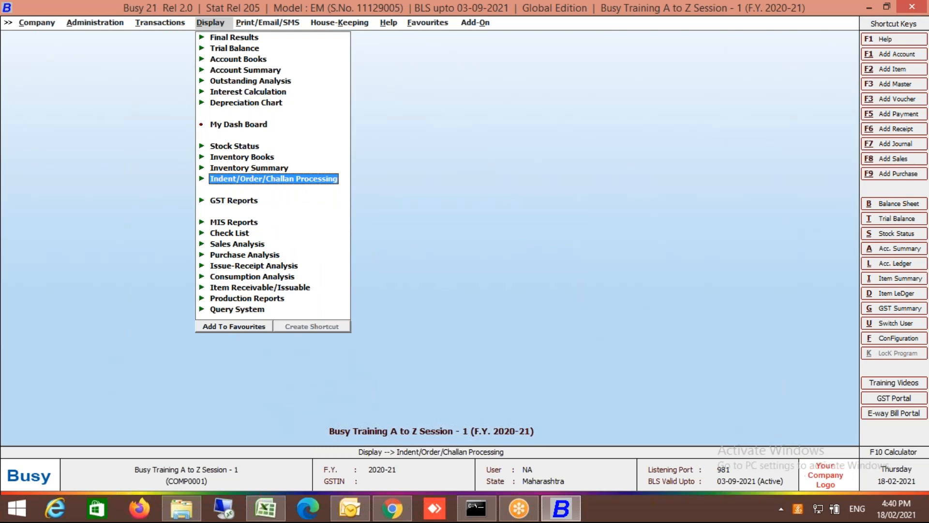
# Start a new stock transfer voucher in the Main series
pyautogui.press('Left')
pyautogui.press('Down')
pyautogui.press('Down')
pyautogui.press('Down')
pyautogui.press('Down')
pyautogui.press('Down')
pyautogui.press('Down')
pyautogui.press('Down')
pyautogui.press('Down')
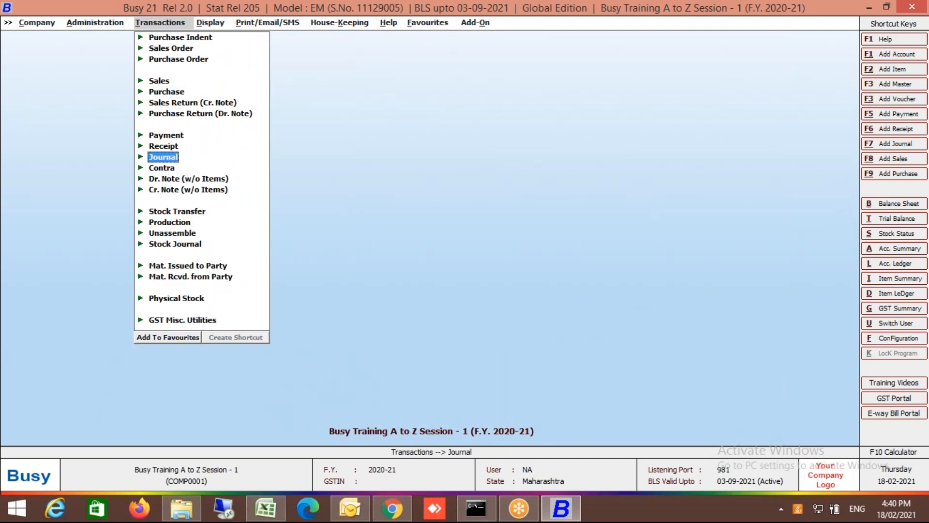
pyautogui.press('Down')
pyautogui.press('Return')
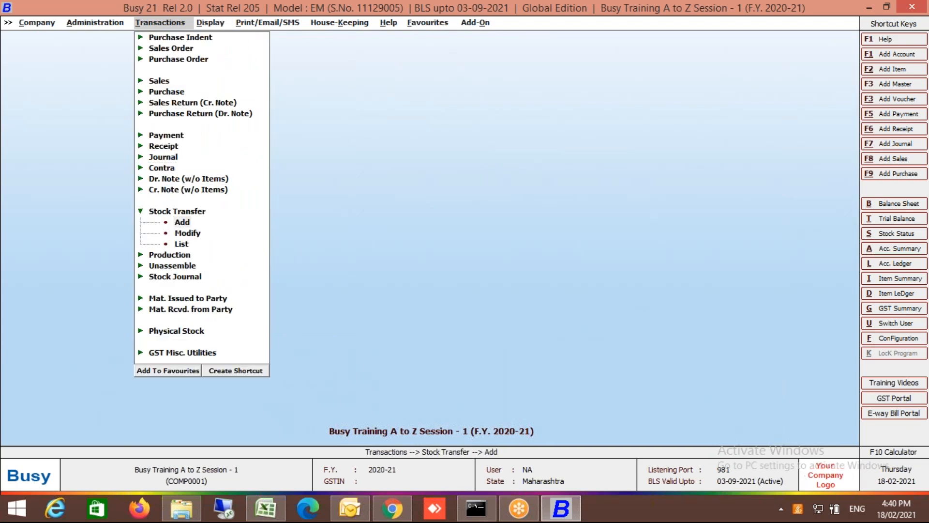
pyautogui.press('Return')
pyautogui.press('Return')
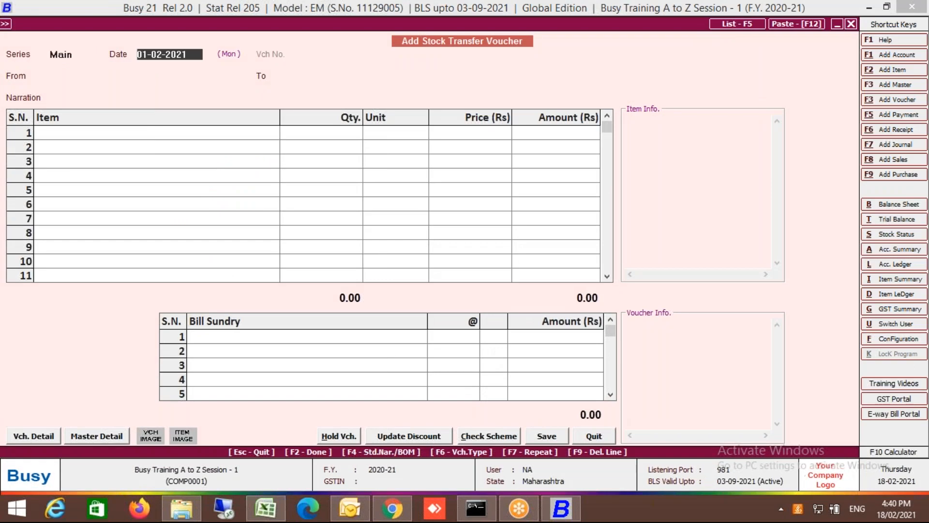
# Date the stock transfer voucher 05-02-2021 and set it to move stock from Store Department to Sale Department
pyautogui.write('0')
pyautogui.press('BackSpace')
pyautogui.write('5')
pyautogui.press('Return')
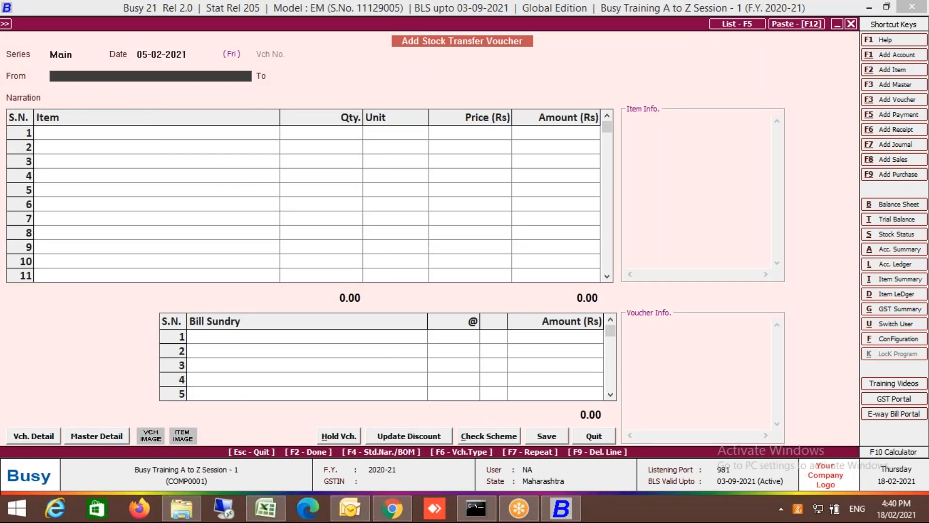
pyautogui.press('Down')
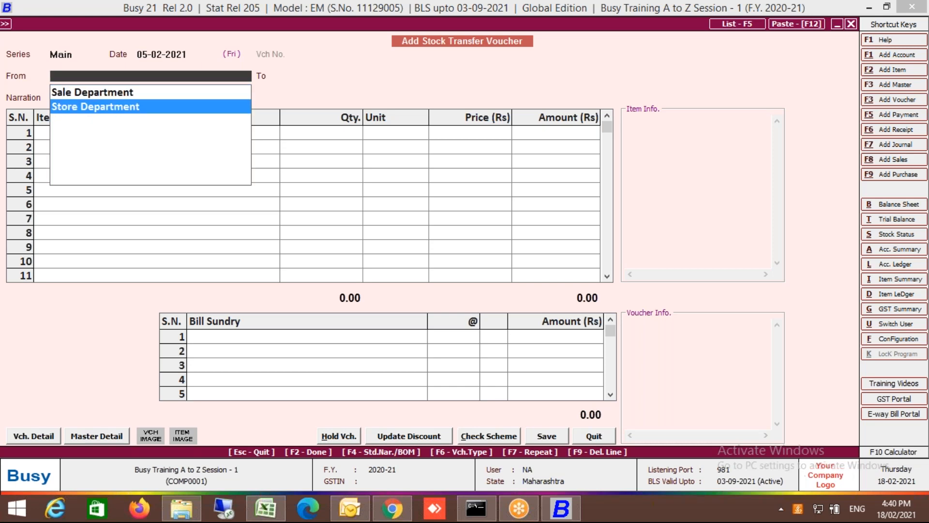
pyautogui.press('Return')
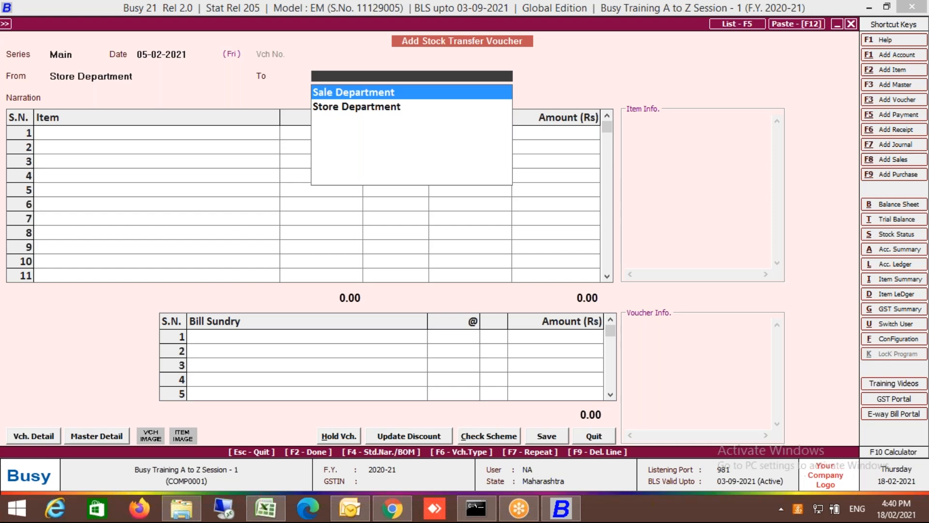
pyautogui.press('Return')
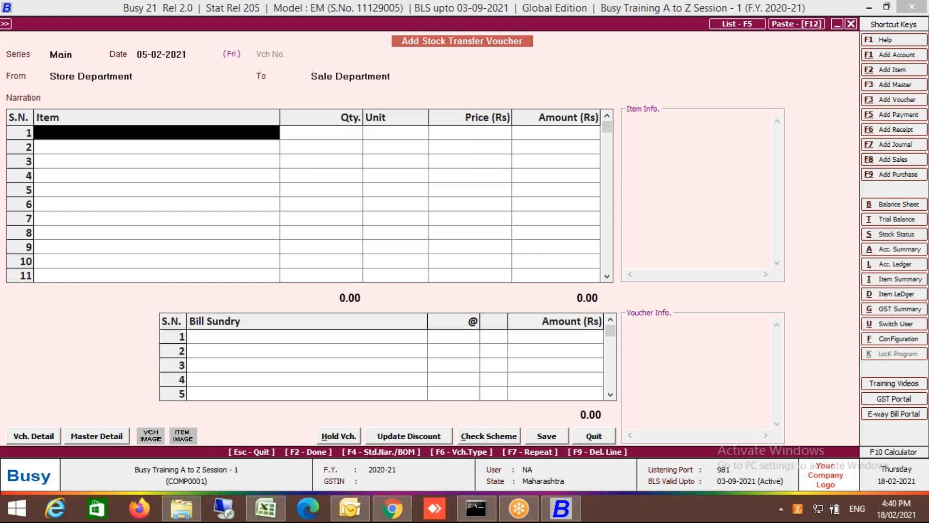
# Load the voucher's items from pending indent 1 dated 01-02-2021
pyautogui.hotkey('ctrl', 'i')
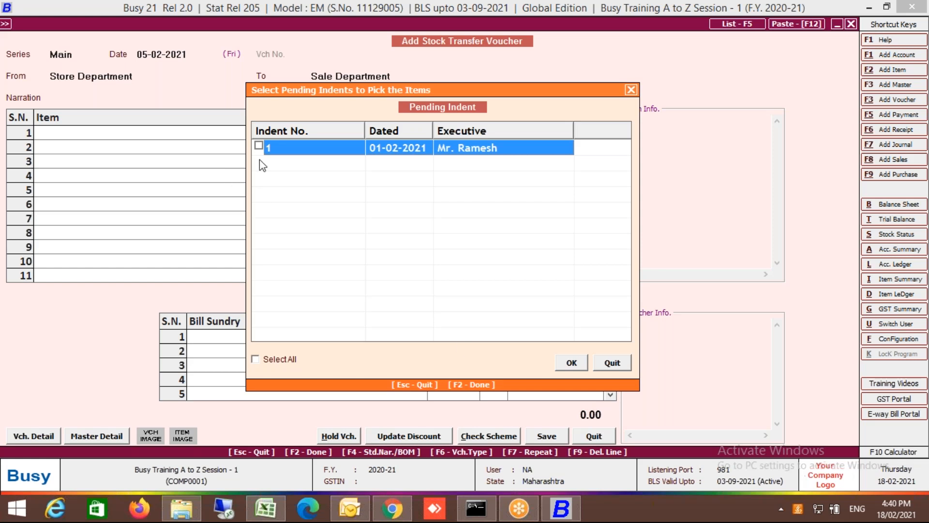
pyautogui.click(259, 146)
pyautogui.click(566, 362)
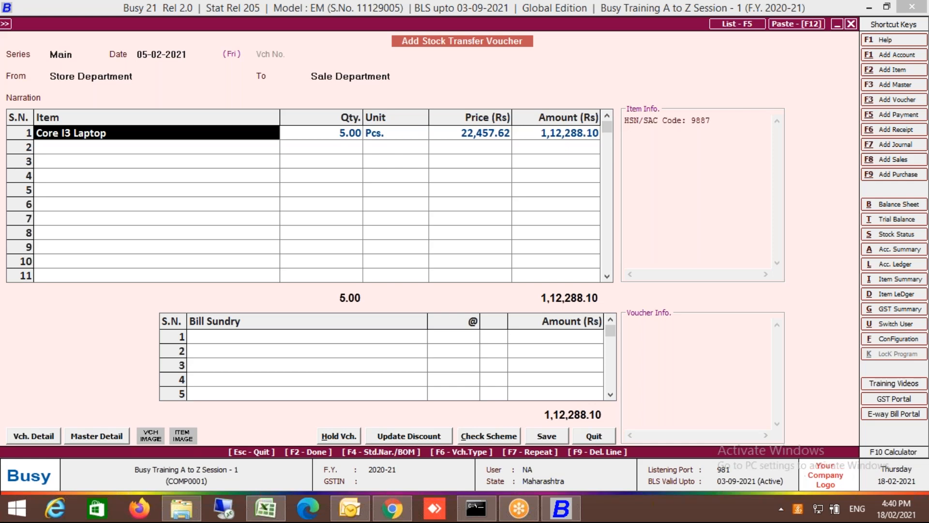
# Set the Core I3 Laptop's transfer quantity to 4 Pcs., keeping its unit and price
pyautogui.press('Return')
pyautogui.press('Left')
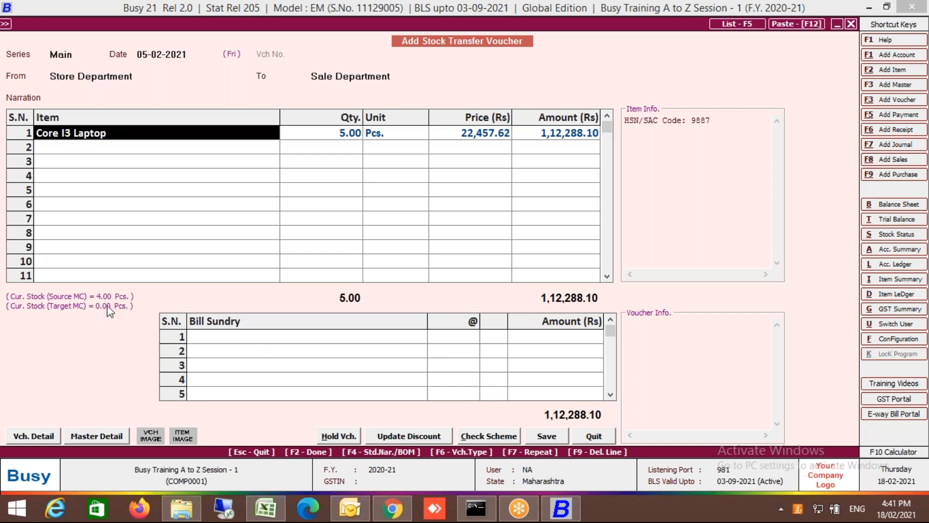
pyautogui.press('Return')
pyautogui.write('4')
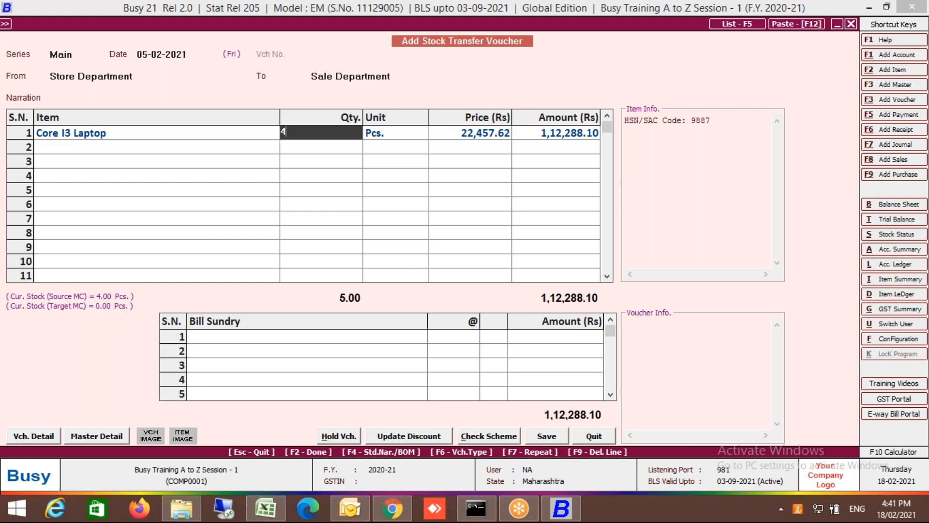
pyautogui.press('Return')
pyautogui.press('Return')
pyautogui.press('Return')
pyautogui.press('Return')
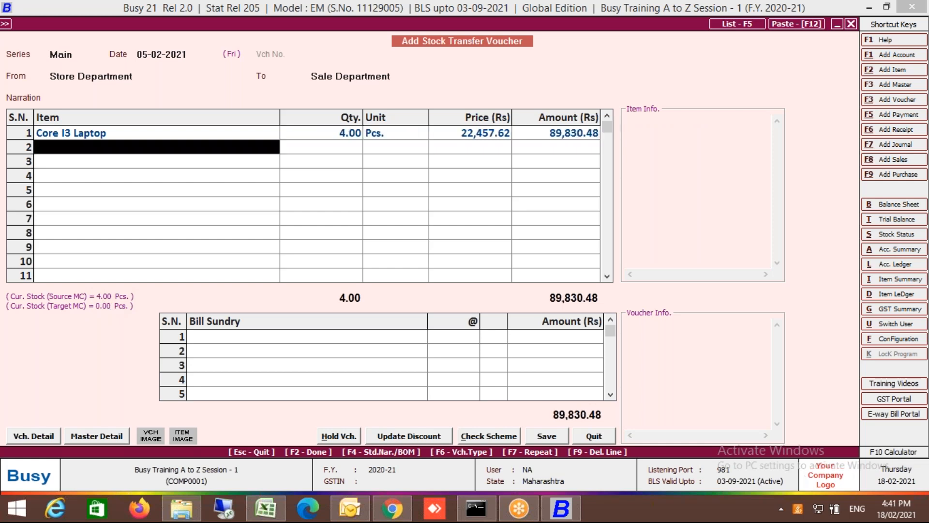
# Save the stock transfer voucher and close the voucher entry screen
pyautogui.press('Return')
pyautogui.press('Return')
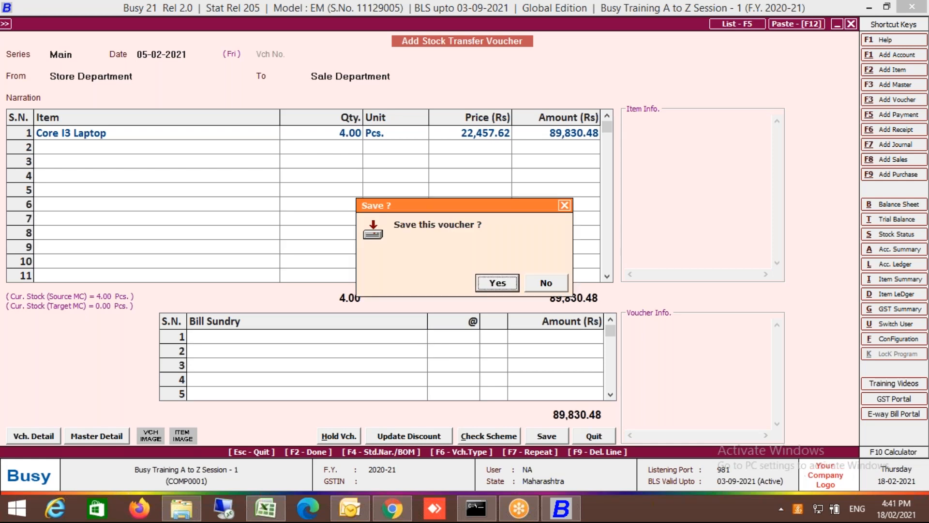
pyautogui.press('Return')
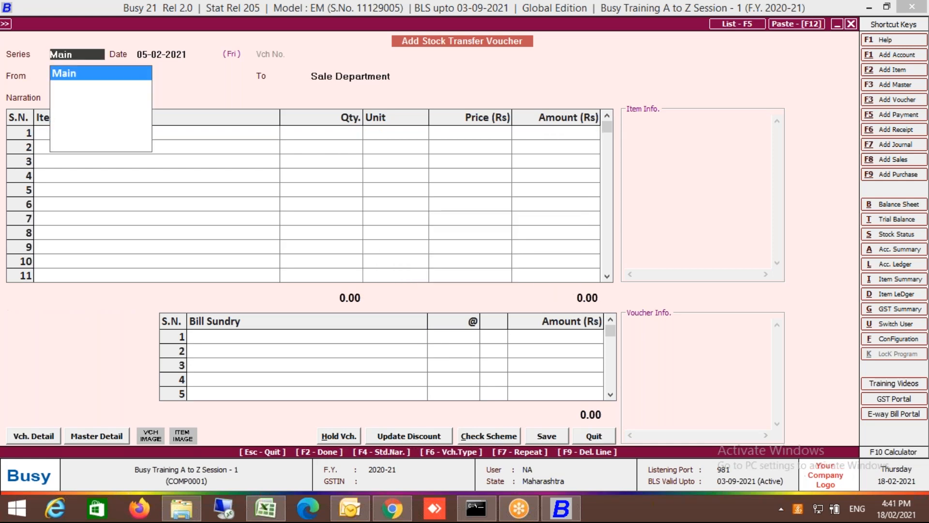
pyautogui.press('Escape')
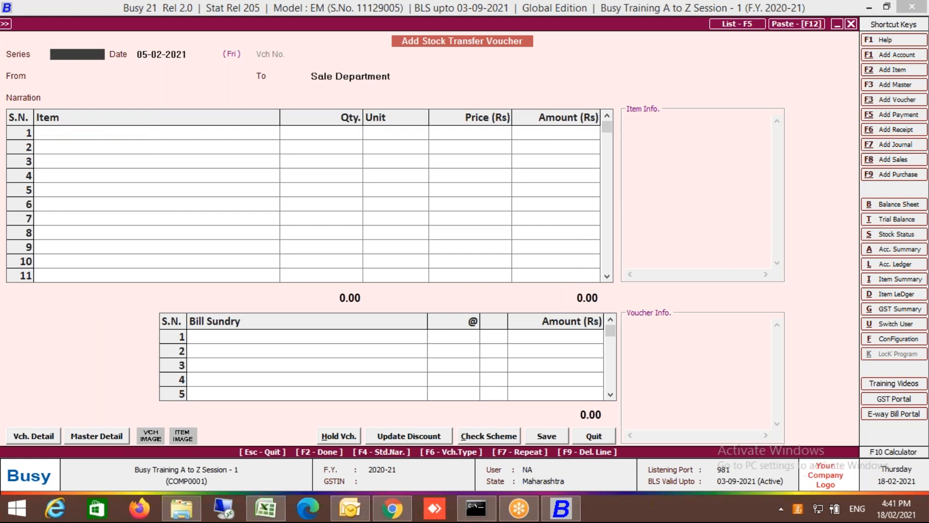
pyautogui.press('Escape')
# Display the MC-wise pending purchase indents of the Sale Department from 01-02-2021 to 06-02-2021
pyautogui.press('Right')
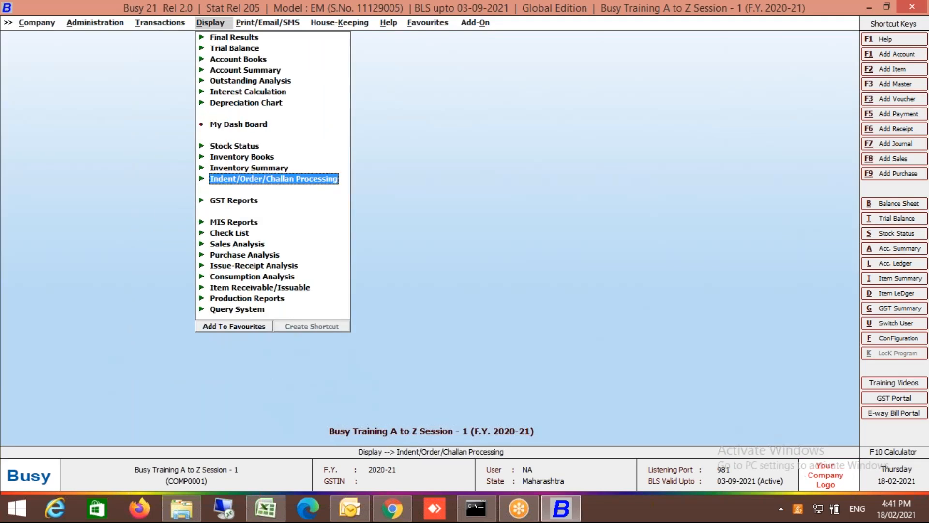
pyautogui.press('Return')
pyautogui.press('Down')
pyautogui.press('Up')
pyautogui.press('Return')
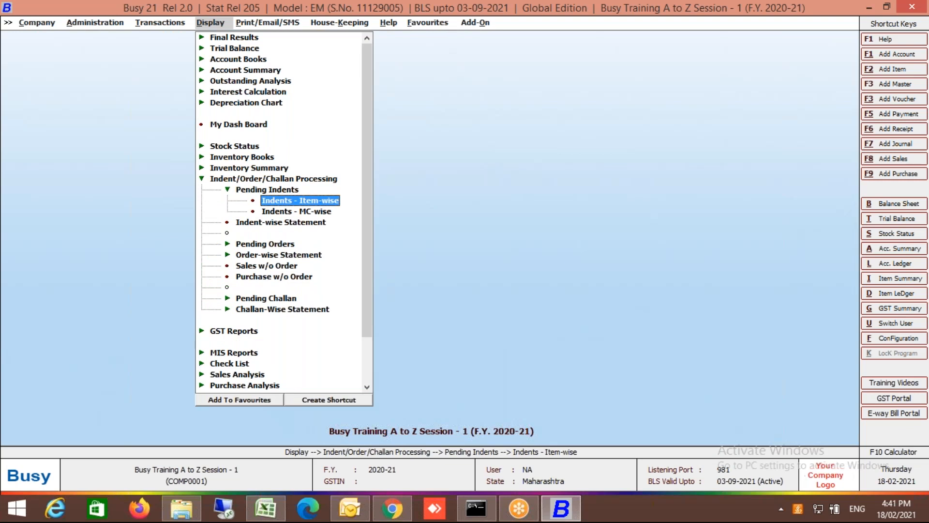
pyautogui.press('Down')
pyautogui.press('Return')
pyautogui.press('Return')
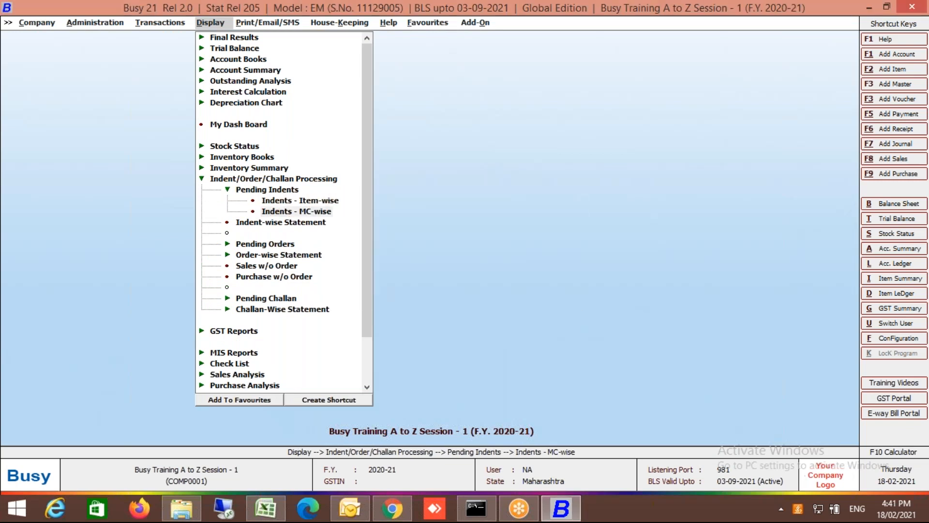
pyautogui.press('Return')
pyautogui.press('Return')
pyautogui.press('Return')
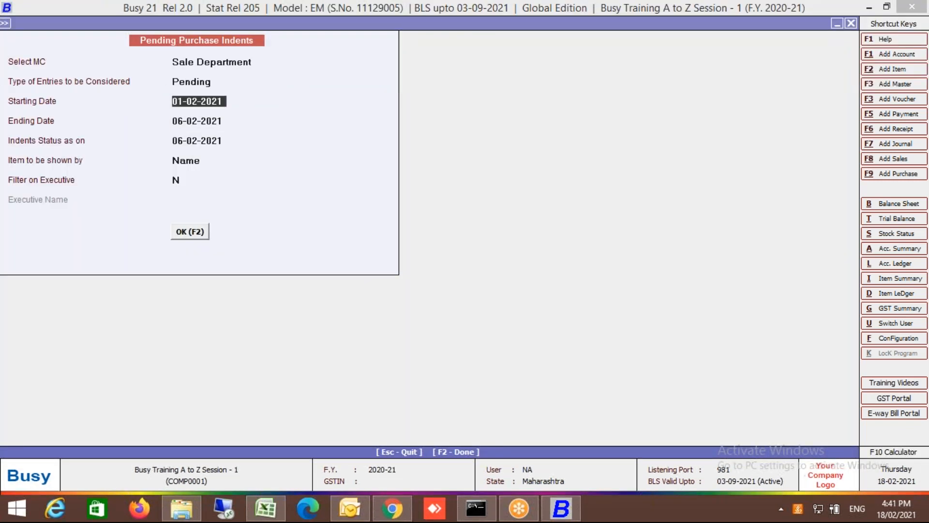
pyautogui.press('F2')
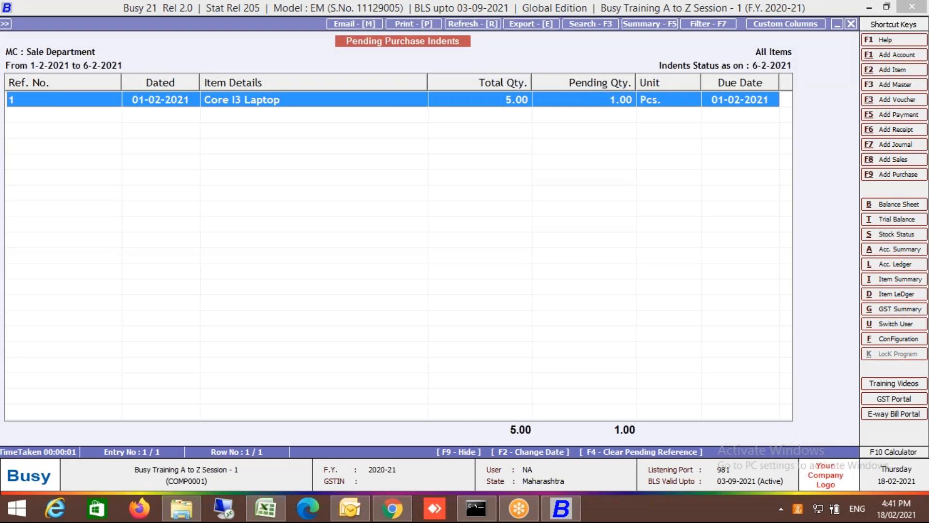
# View the adjustment details of the Core I3 Laptop indent, and close the pending indents report
pyautogui.press('Return')
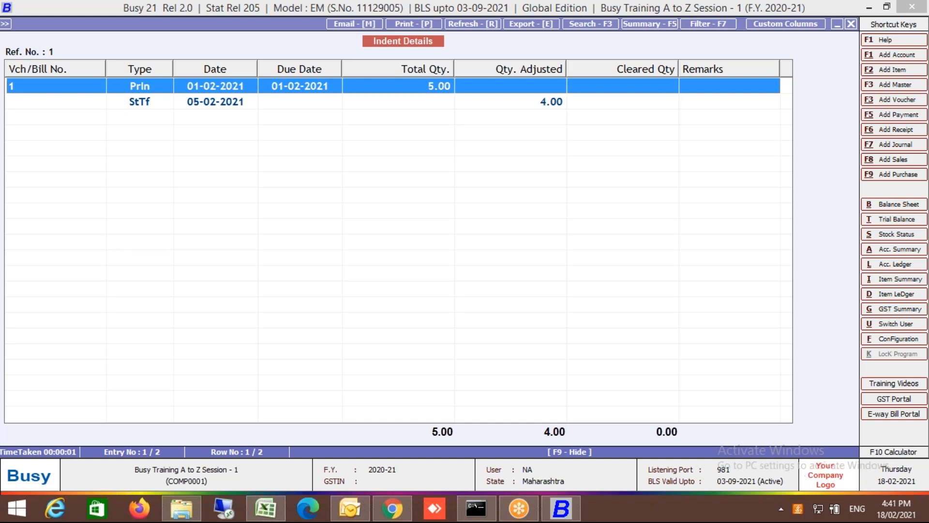
pyautogui.press('Escape')
pyautogui.press('Escape')
pyautogui.press('Escape')
pyautogui.press('Escape')
# Open the Inventory section of the company's Features / Options configuration
pyautogui.press('Left')
pyautogui.press('Left')
pyautogui.press('Down')
pyautogui.press('Return')
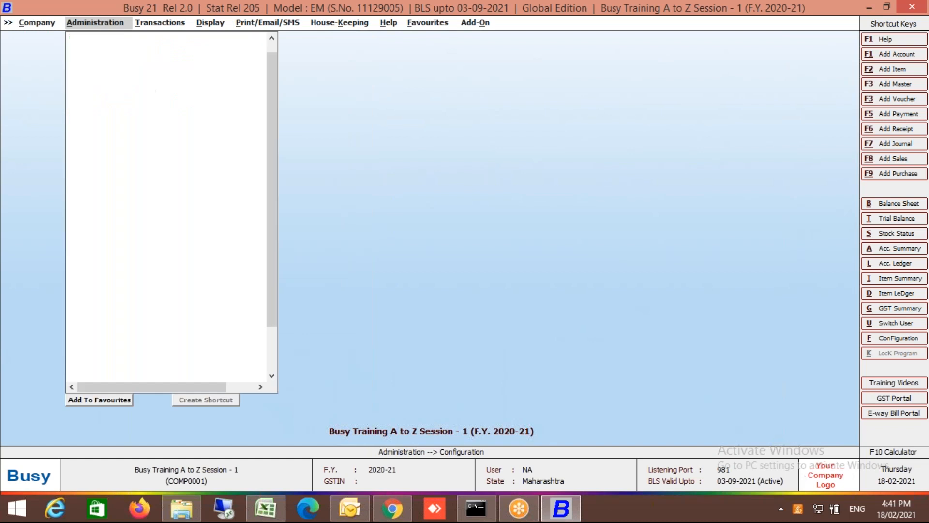
pyautogui.press('Return')
pyautogui.press('Down')
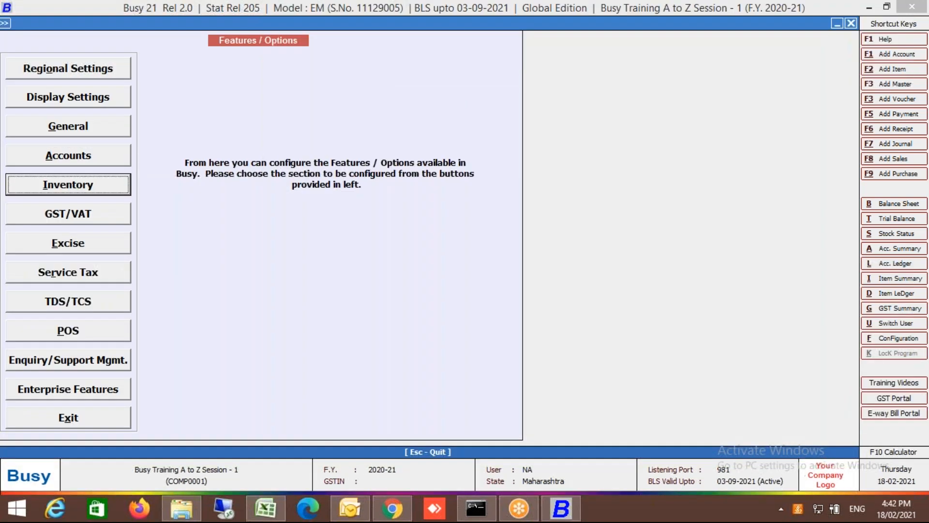
pyautogui.press('Return')
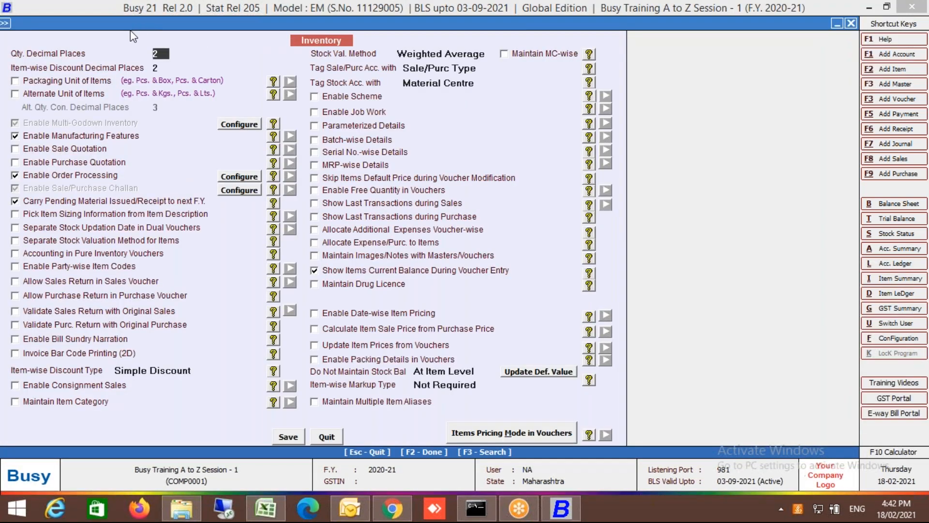
# Enable purchase quotation and sale quotation with their default options, save the inventory settings, and close the configuration
pyautogui.click(93, 166)
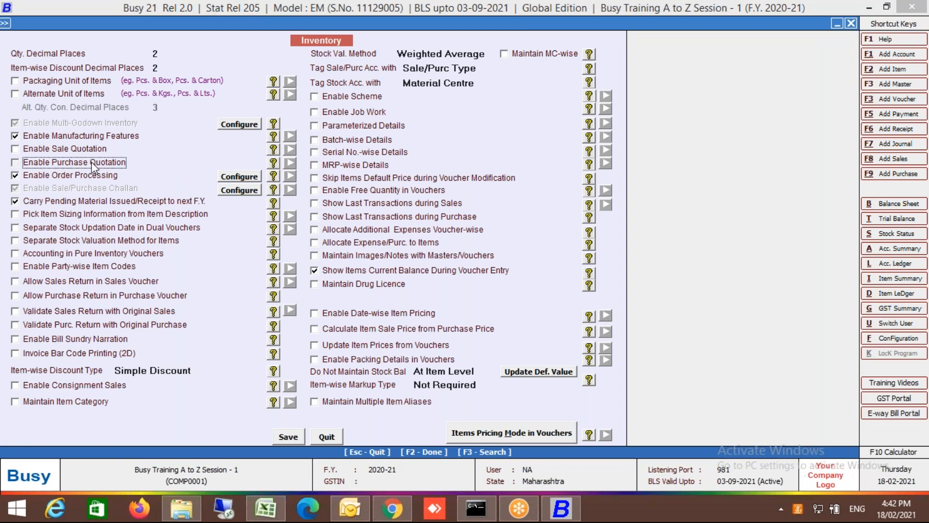
pyautogui.click(92, 163)
pyautogui.press('Return')
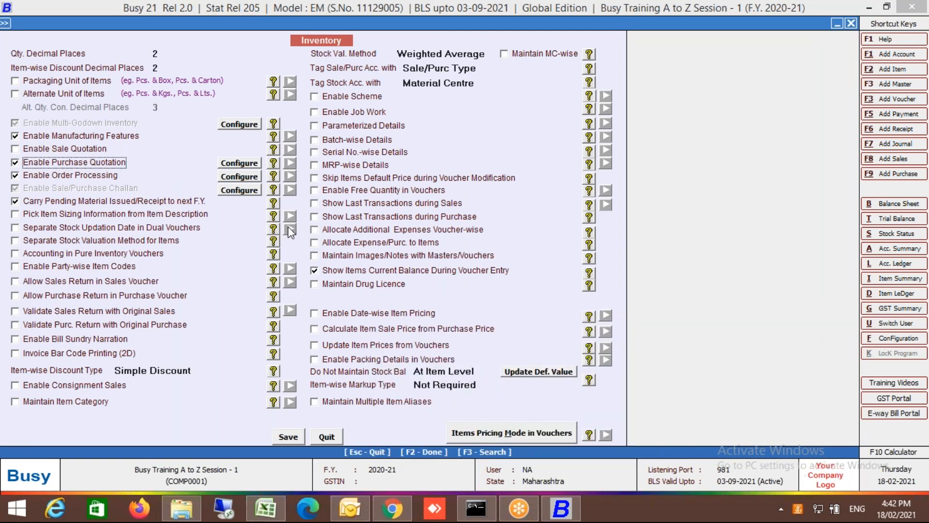
pyautogui.click(98, 147)
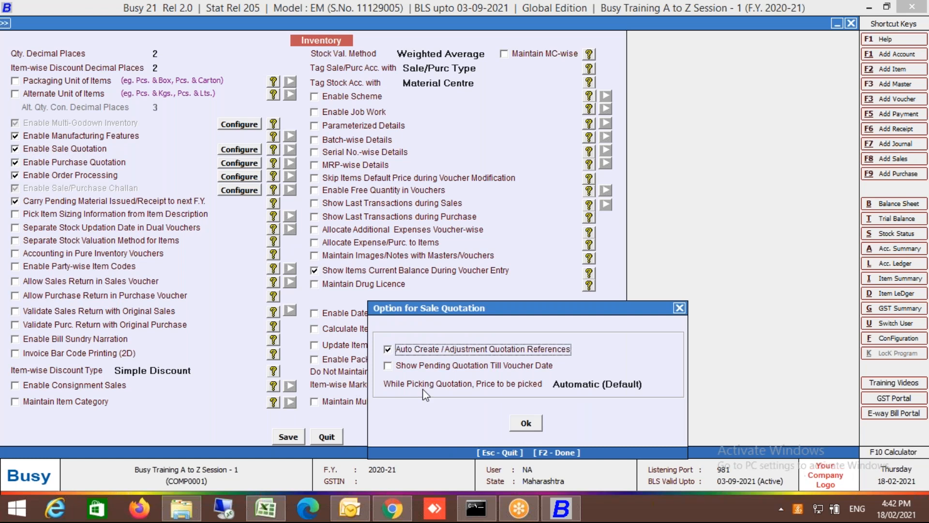
pyautogui.click(514, 424)
pyautogui.click(290, 437)
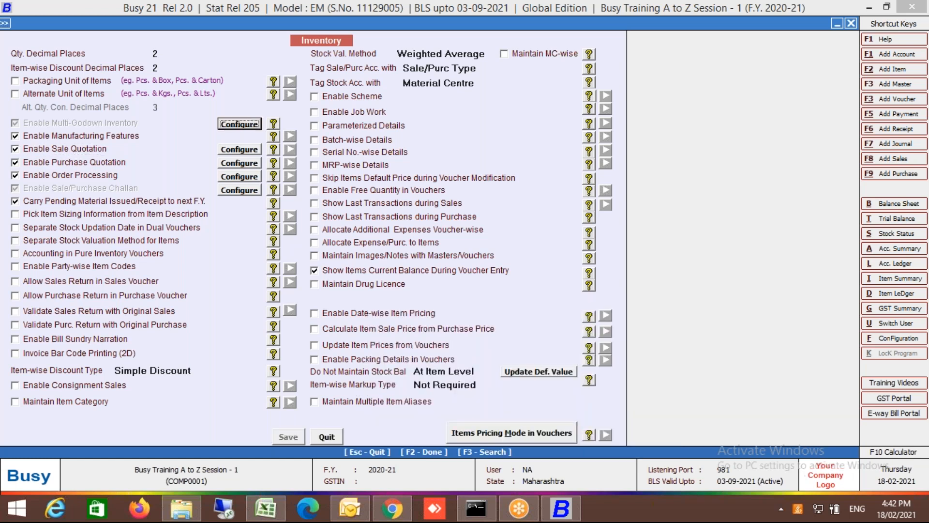
pyautogui.press('Escape')
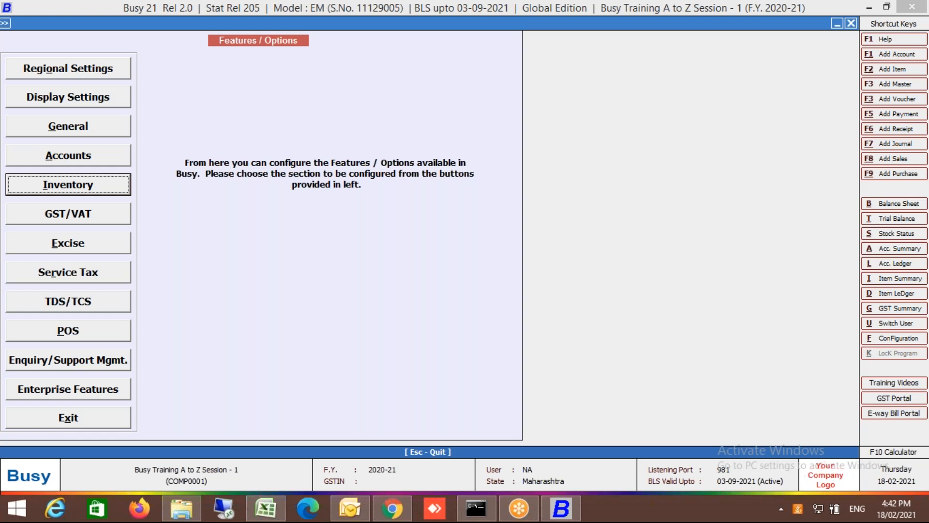
pyautogui.press('Escape')
# Start a new purchase quotation voucher in the Main series
pyautogui.press('Right')
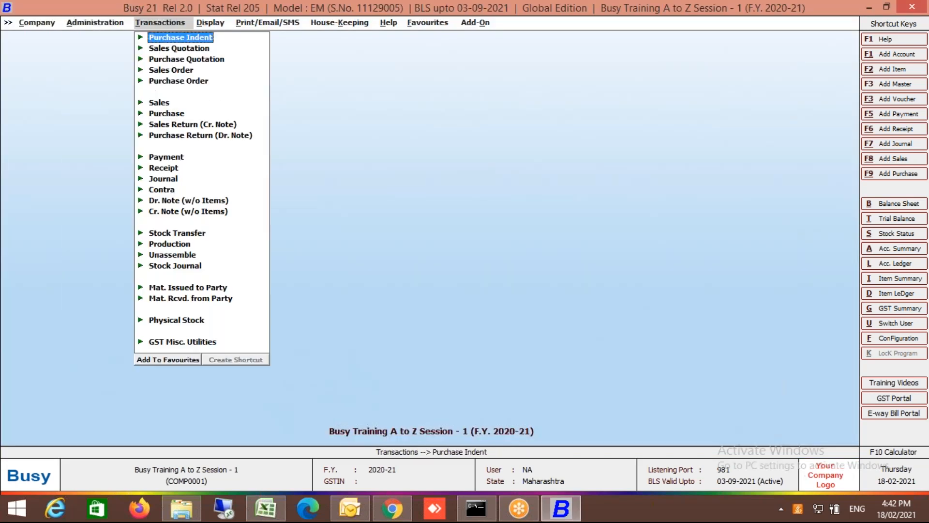
pyautogui.press('Down')
pyautogui.press('Down')
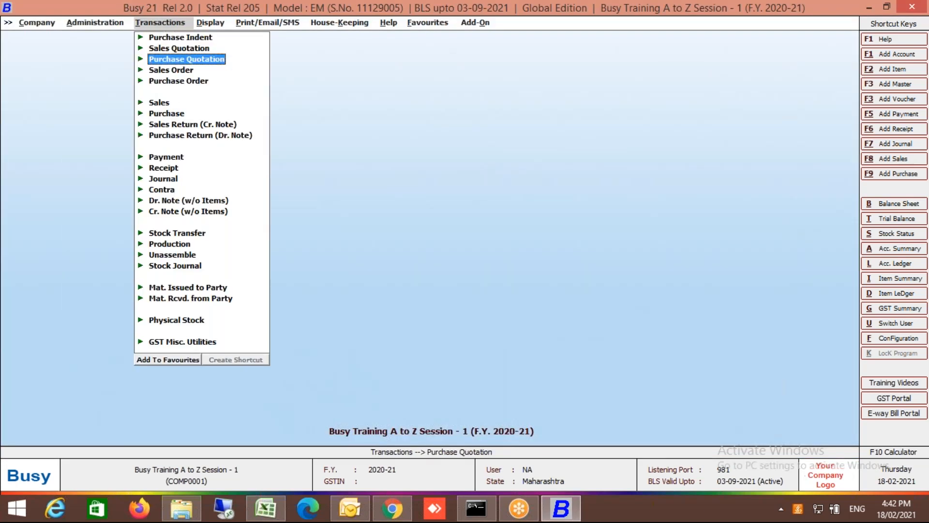
pyautogui.press('Return')
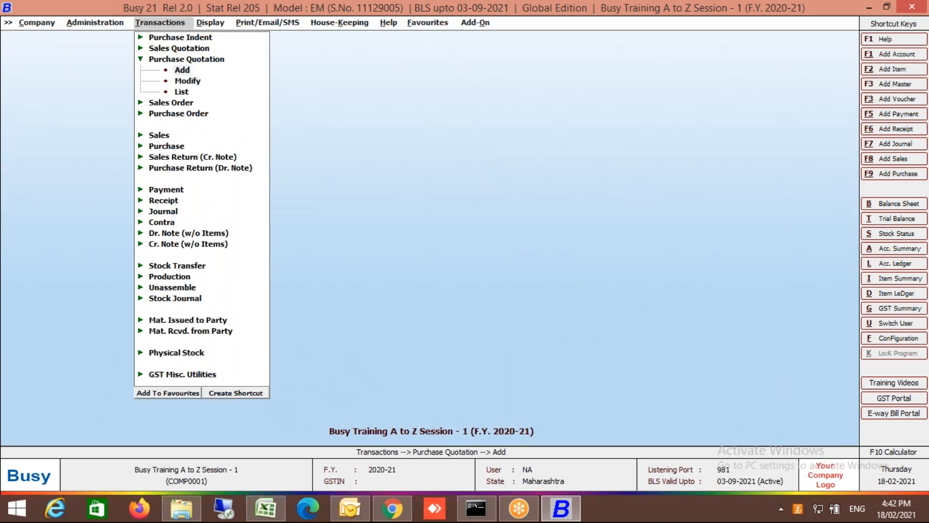
pyautogui.press('Return')
pyautogui.press('Return')
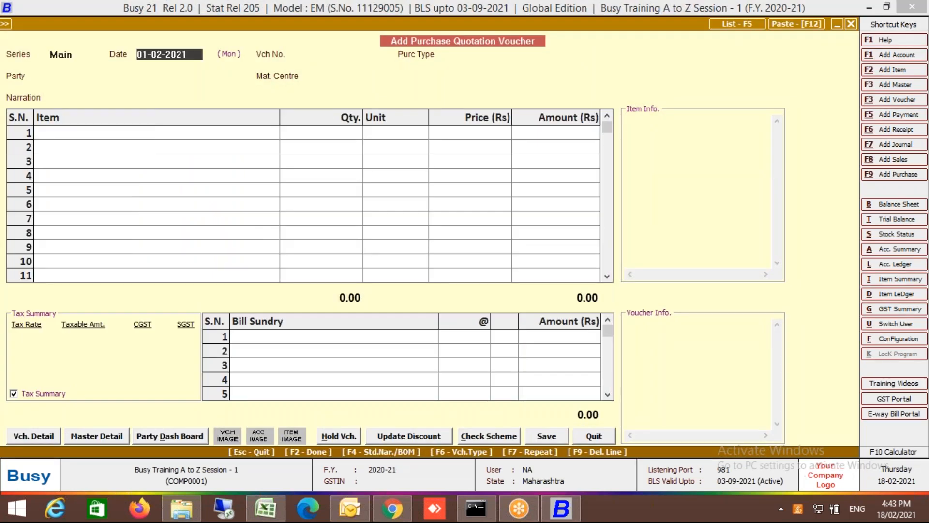
# Keep the quotation date 01-02-2021, enter voucher number 0001, and choose the purchase type L/GST-ItemWise
pyautogui.press('Return')
pyautogui.press('Return')
pyautogui.press('Return')
pyautogui.write('0001')
pyautogui.press('Return')
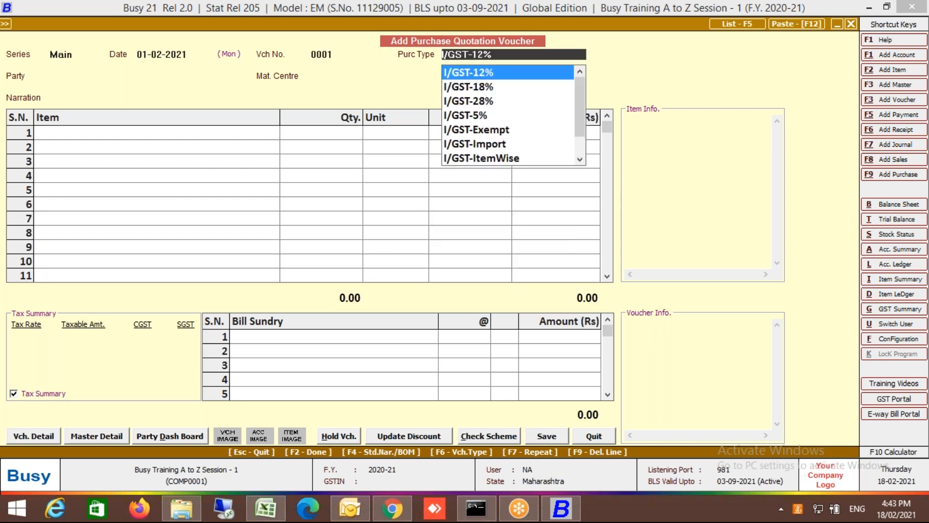
pyautogui.write('ite')
pyautogui.press('Down')
pyautogui.press('Return')
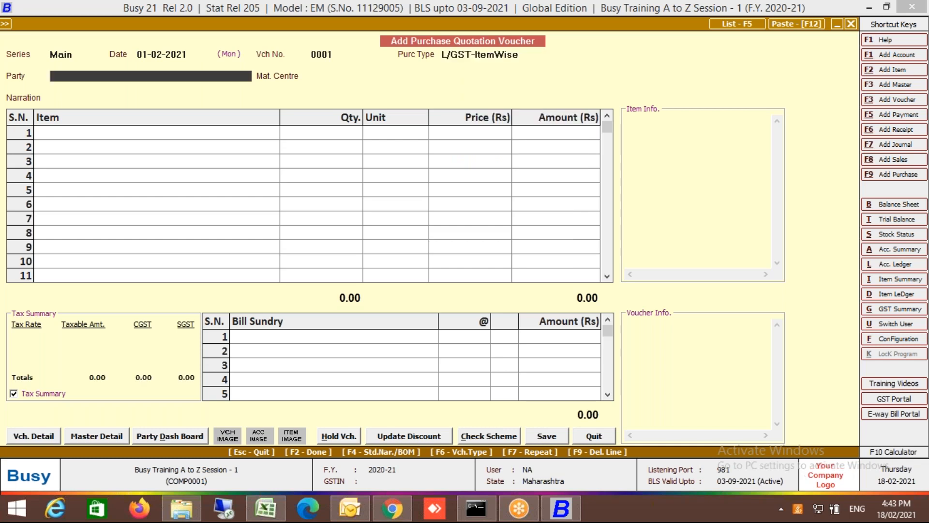
# Set the quotation's party to Reliance Digital Limited and its material centre to Store Department
pyautogui.press('Down')
pyautogui.press('Return')
pyautogui.write('s')
pyautogui.press('Return')
pyautogui.press('Up')
pyautogui.write('sa')
pyautogui.press('BackSpace')
pyautogui.press('Down')
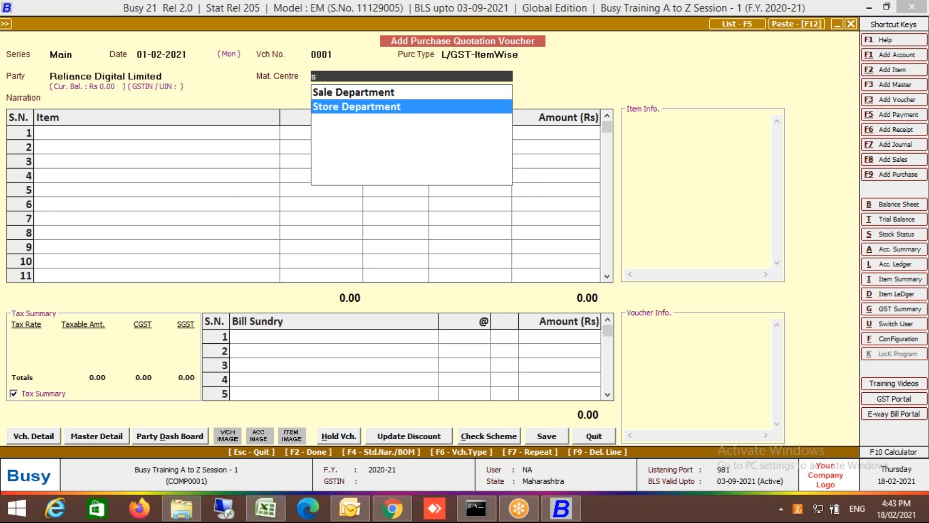
pyautogui.press('Return')
# Enter Core I3 Laptop as the first item with quantity 5 Pcs. at a price of 26,500
pyautogui.press('Return')
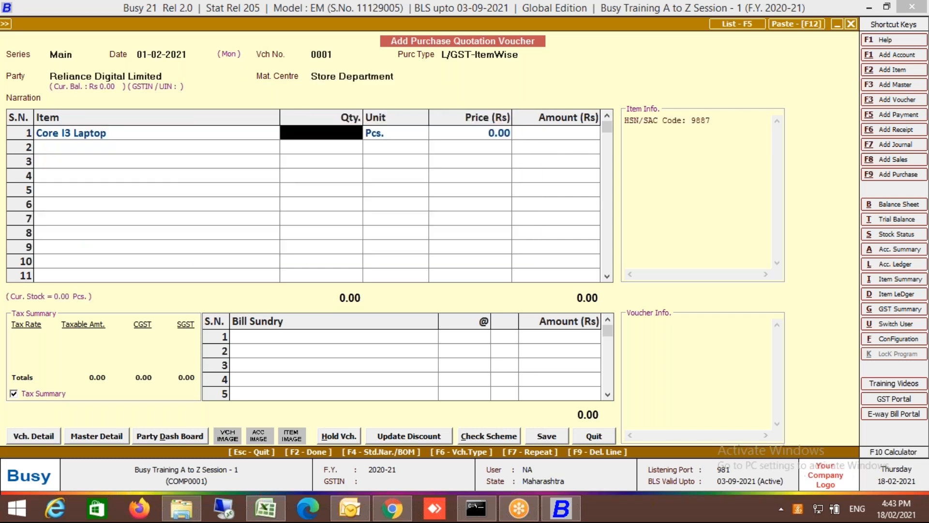
pyautogui.write('1')
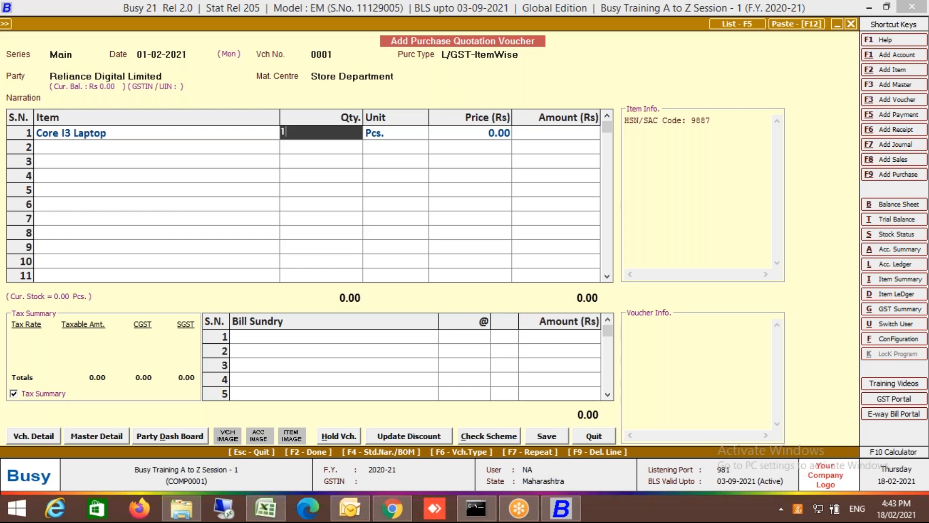
pyautogui.press('BackSpace')
pyautogui.write('5')
pyautogui.press('Return')
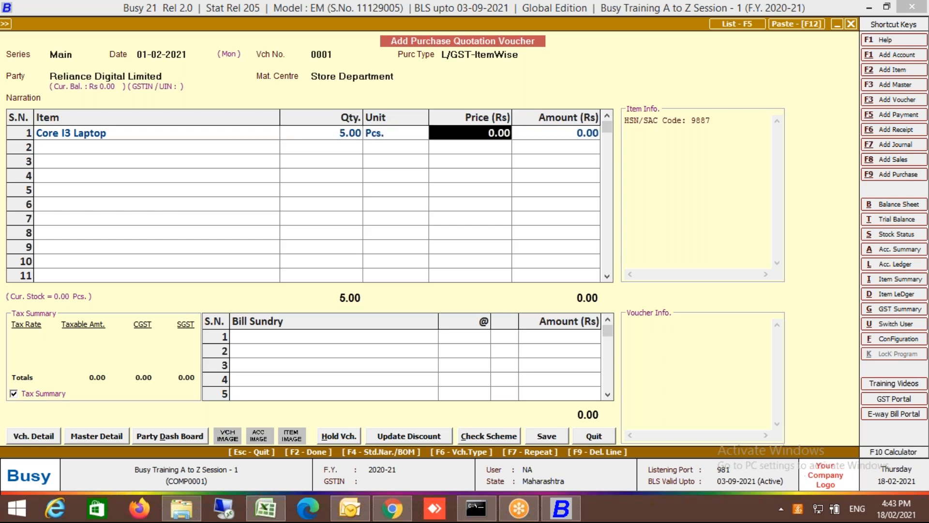
pyautogui.write('26500')
pyautogui.press('Return')
pyautogui.press('Return')
pyautogui.press('Return')
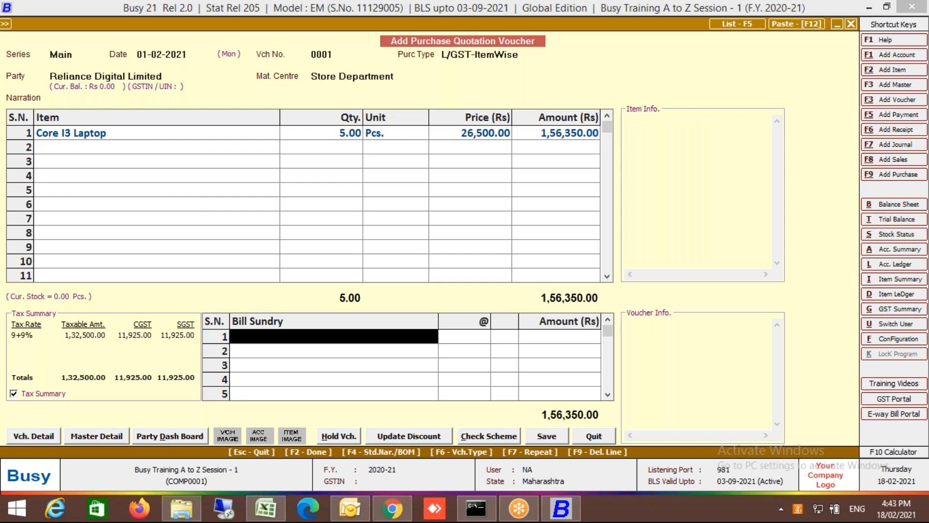
# Change the quotation's purchase type to L/GST-TaxIncl. and save the voucher
pyautogui.press('Return')
pyautogui.press('Escape')
pyautogui.press('Escape')
pyautogui.press('Escape')
pyautogui.press('Escape')
pyautogui.press('Escape')
pyautogui.press('Escape')
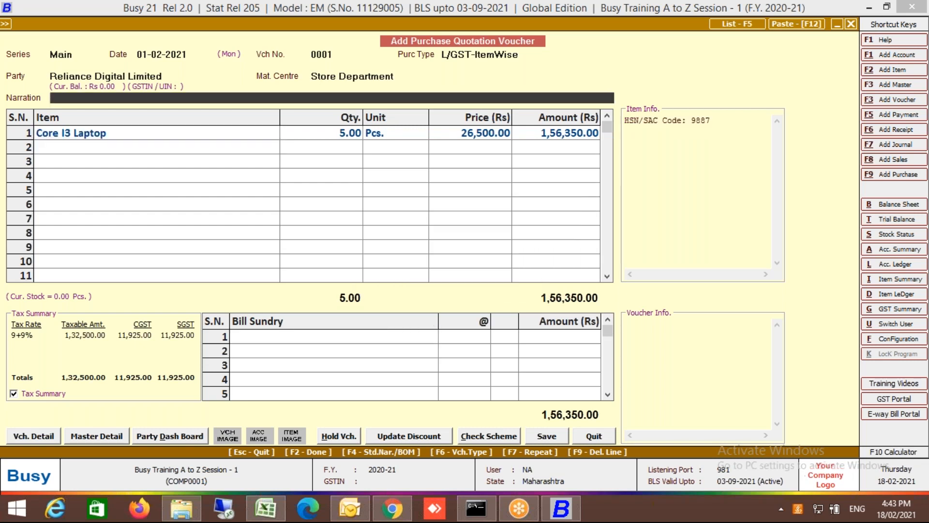
pyautogui.write('L')
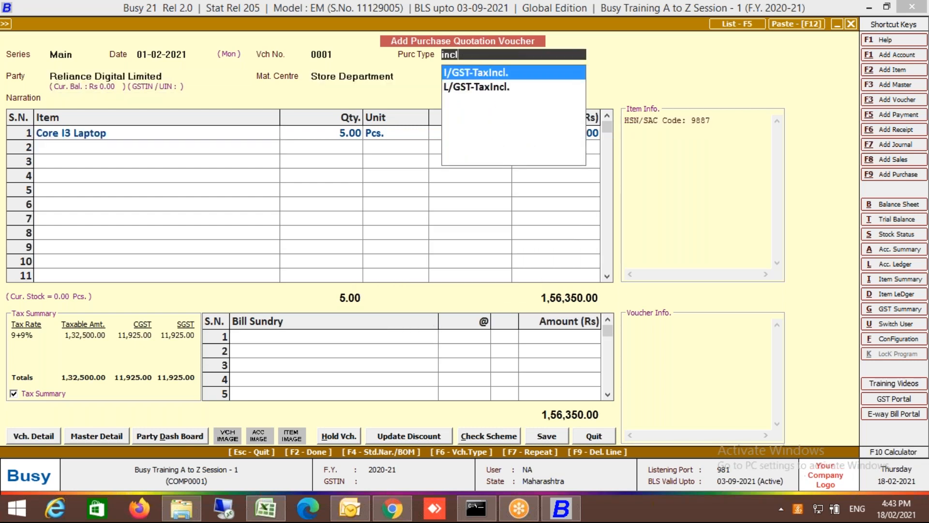
pyautogui.press('Return')
pyautogui.press('F2')
pyautogui.press('Right')
pyautogui.press('Left')
pyautogui.press('Return')
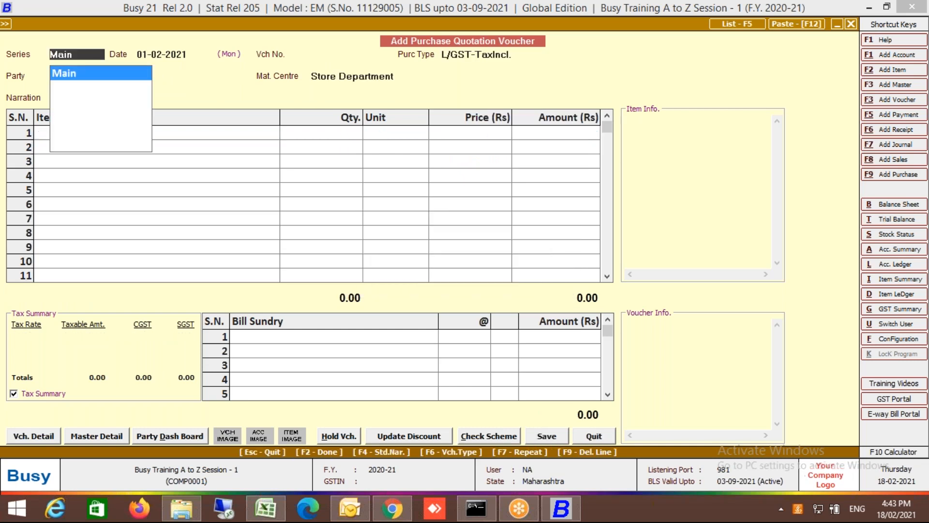
# Leave the new voucher form and bring up the saved purchase quotation 0001 for modification, closing it without changes
pyautogui.press('Escape')
pyautogui.press('Escape')
pyautogui.press('Down')
pyautogui.press('Return')
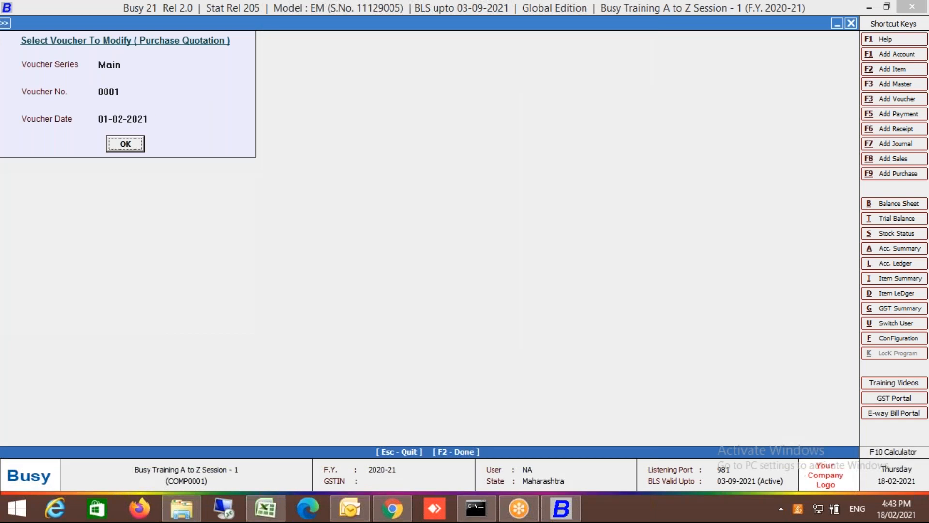
pyautogui.press('Return')
pyautogui.press('Escape')
pyautogui.press('Escape')
pyautogui.press('Return')
pyautogui.press('Return')
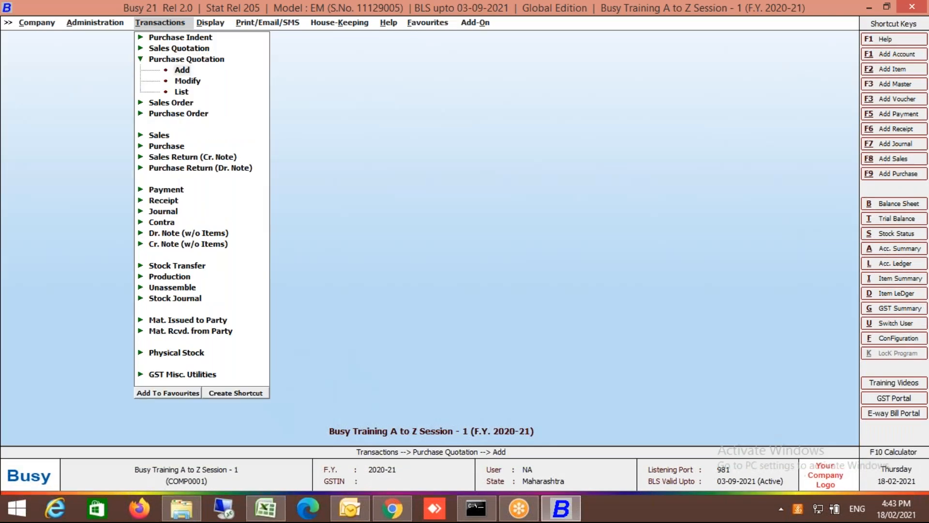
pyautogui.press('Return')
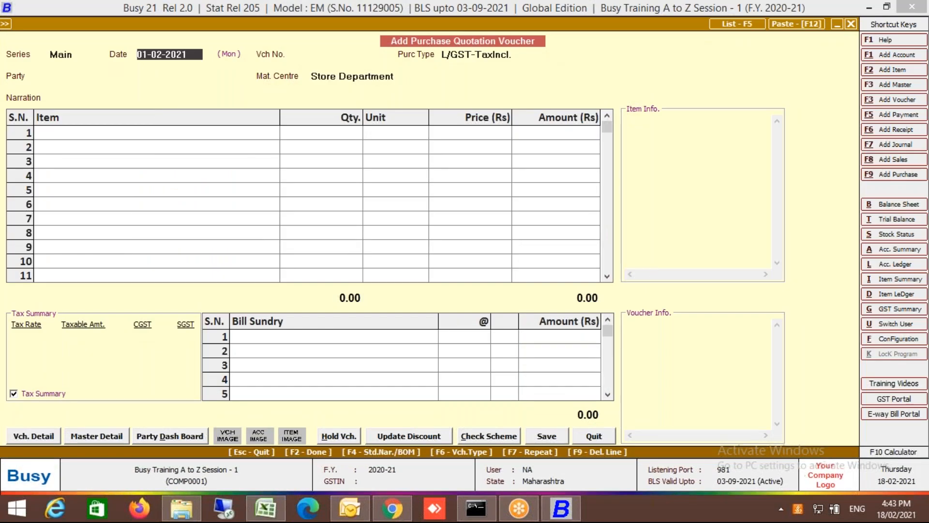
pyautogui.press('Return')
pyautogui.write('34124')
pyautogui.press('Return')
pyautogui.press('Return')
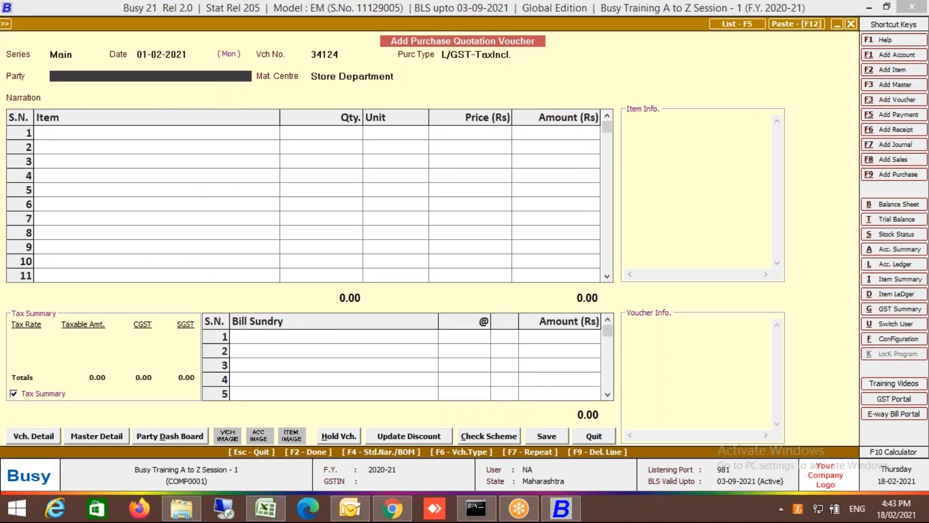
pyautogui.hotkey('shift', 'Tab')
pyautogui.write('item')
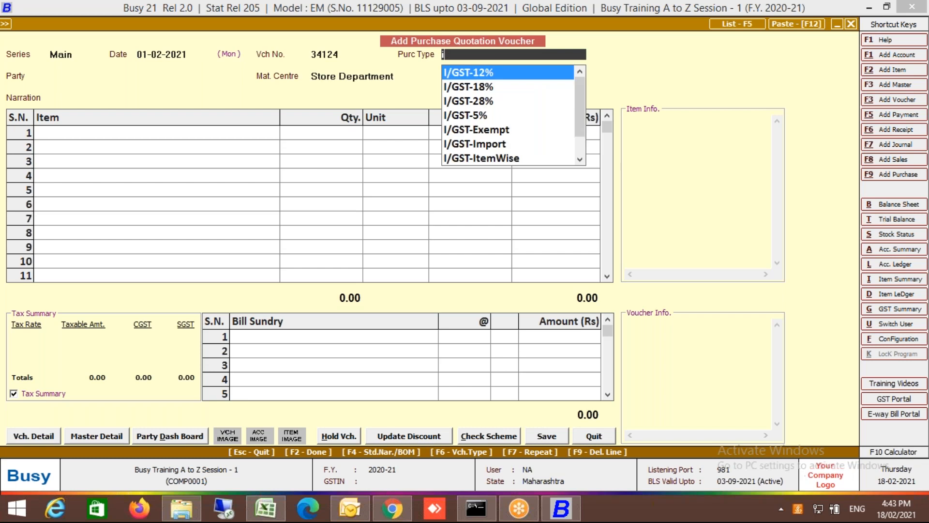
pyautogui.press('Escape')
pyautogui.press('Escape')
pyautogui.press('Return')
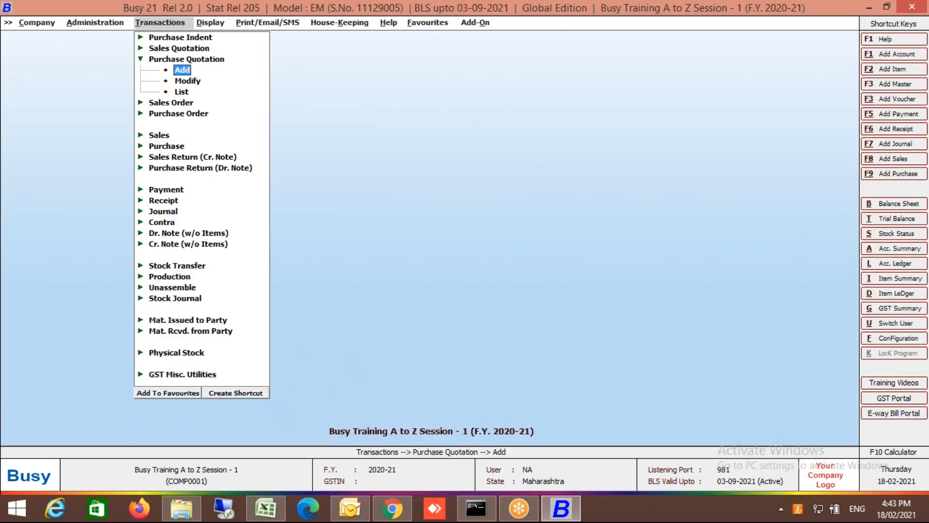
# Recall the Main series quotation 0001 dated 01-02-2021 for review and close it again
pyautogui.press('Down')
pyautogui.press('Return')
pyautogui.press('Return')
pyautogui.press('Return')
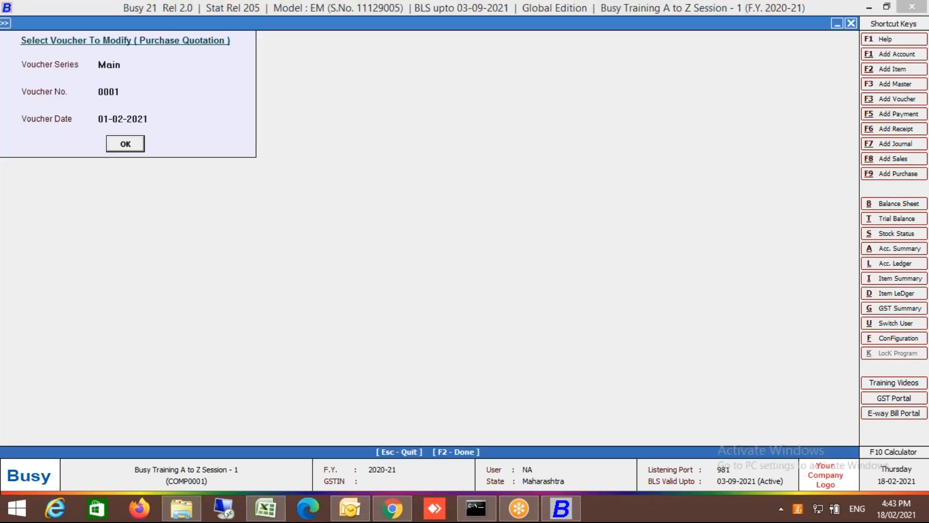
pyautogui.press('Return')
pyautogui.press('Escape')
pyautogui.press('Escape')
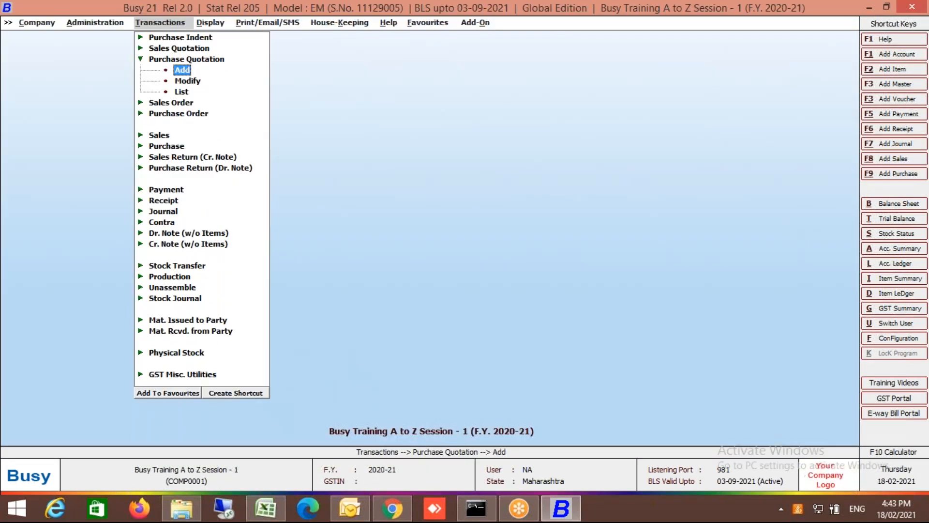
# Start another purchase quotation dated 01-02-2021 with voucher number 003 and purchase type L/GST-ItemWise
pyautogui.press('Return')
pyautogui.press('Return')
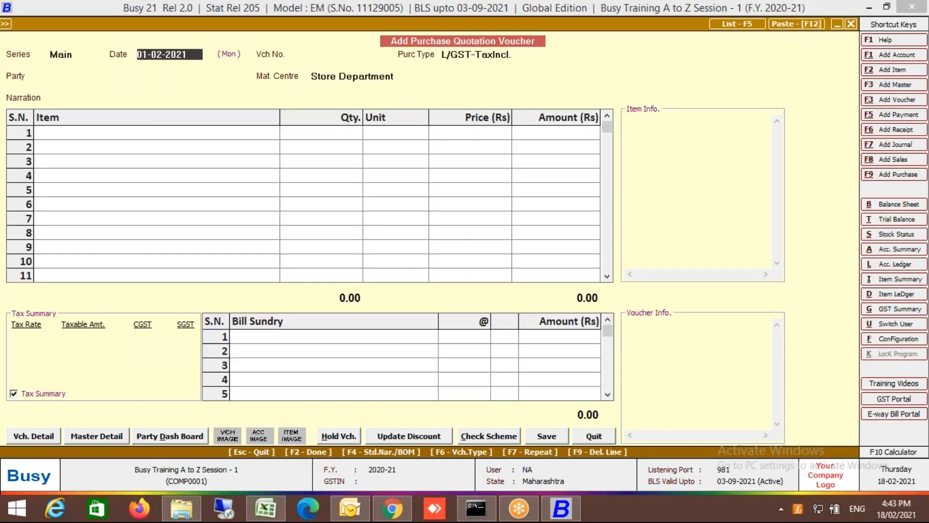
pyautogui.press('Return')
pyautogui.write('003')
pyautogui.press('Return')
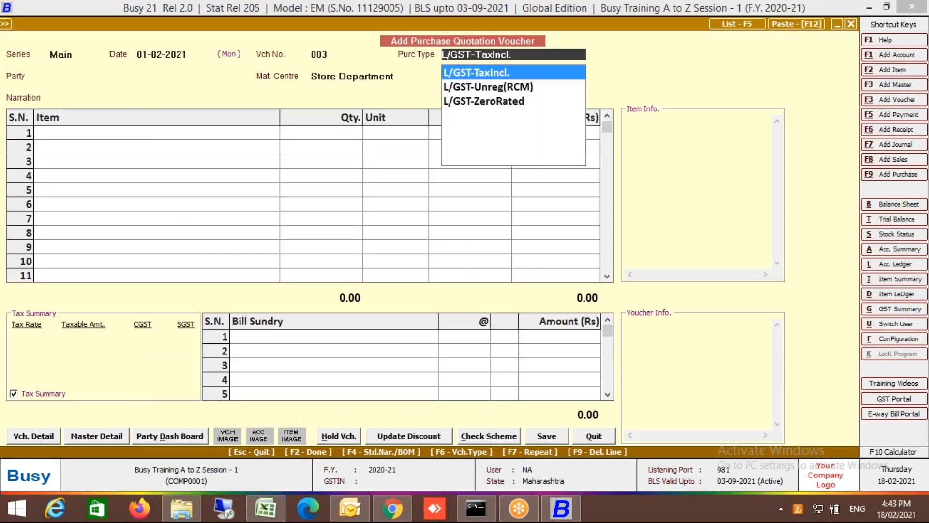
pyautogui.write('item')
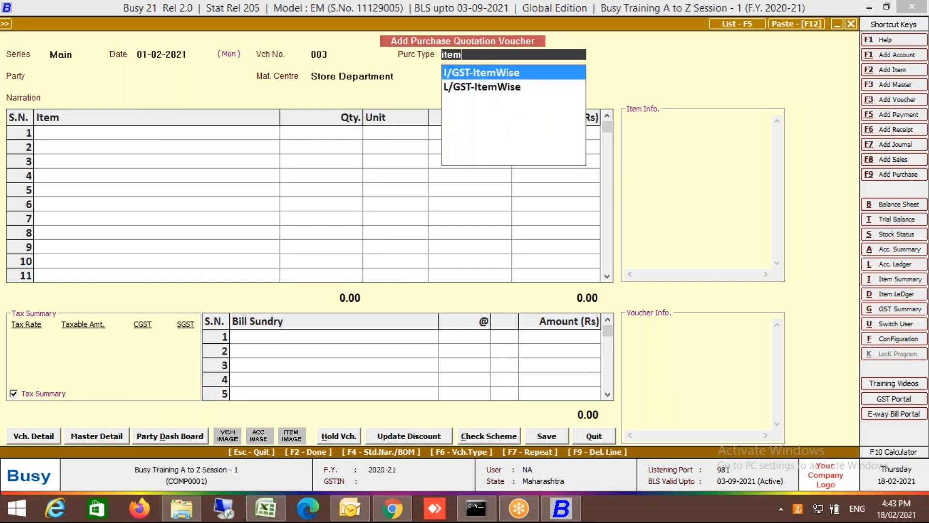
pyautogui.press('Down')
pyautogui.press('Return')
# Create a new party account from the quotation, with Supplier 1 as its name and print name
pyautogui.press('Down')
pyautogui.press('Down')
pyautogui.press('F3')
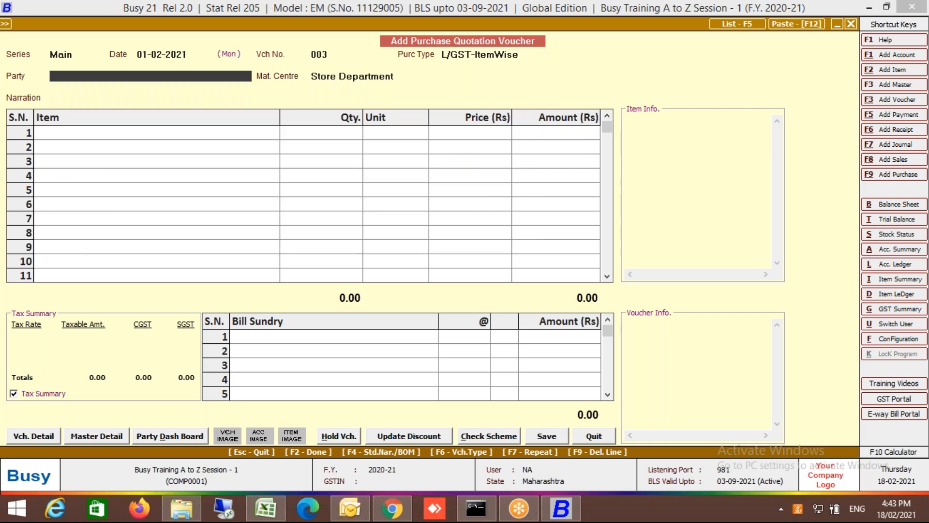
pyautogui.write('Sup')
pyautogui.press('BackSpace')
pyautogui.write('ppler')
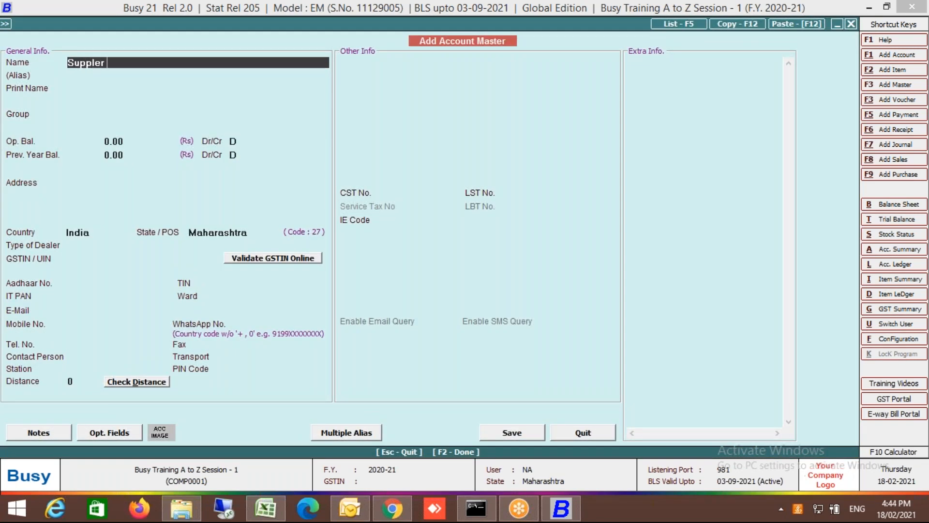
pyautogui.write(' 1')
pyautogui.press('Return')
pyautogui.press('Up')
pyautogui.write('i')
pyautogui.press('Return')
pyautogui.press('Return')
pyautogui.press('Return')
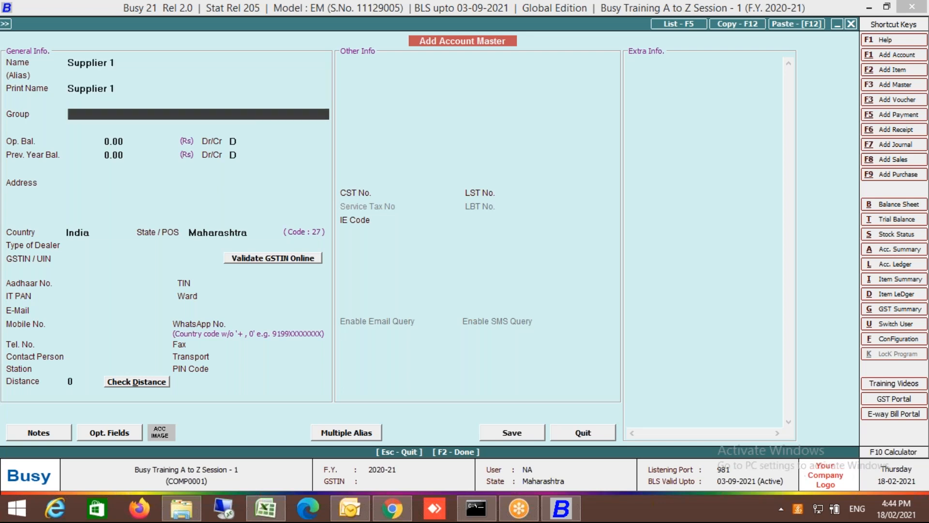
# Put Supplier 1 under Sundry Creditors, accept Un-Registered as the dealer type, and save the account as the quotation's party
pyautogui.write('sund')
pyautogui.press('Return')
pyautogui.press('Return')
pyautogui.press('Return')
pyautogui.press('Return')
pyautogui.press('Return')
pyautogui.press('Return')
pyautogui.press('Return')
pyautogui.press('Return')
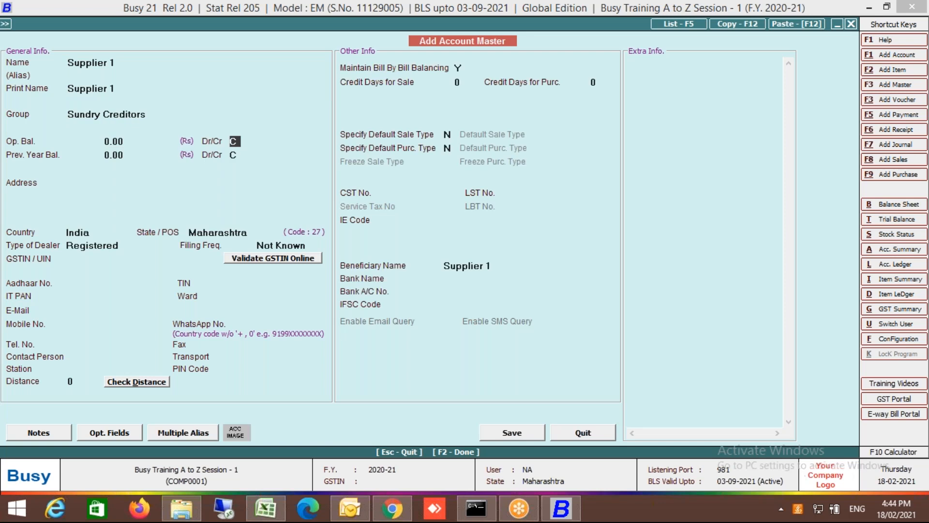
pyautogui.press('Return')
pyautogui.press('Return')
pyautogui.press('Return')
pyautogui.press('F2')
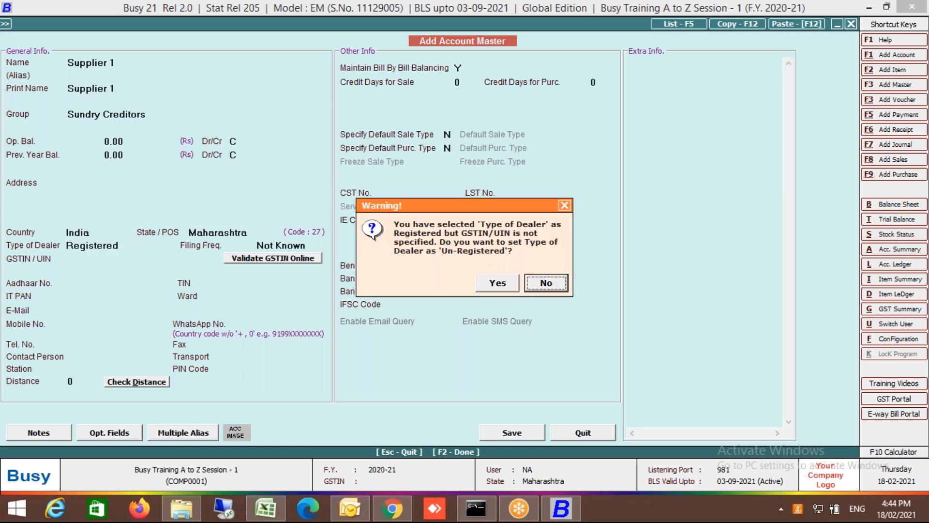
pyautogui.press('Left')
pyautogui.press('Return')
pyautogui.press('Return')
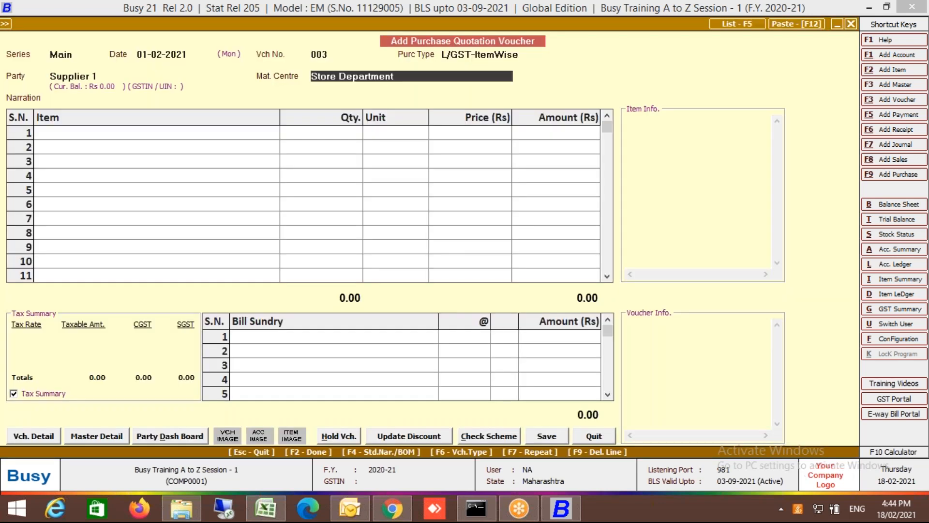
# Keep Store Department as material centre and enter Core I3 Laptop, quantity 2 Pcs. at a price of 25,000
pyautogui.press('Return')
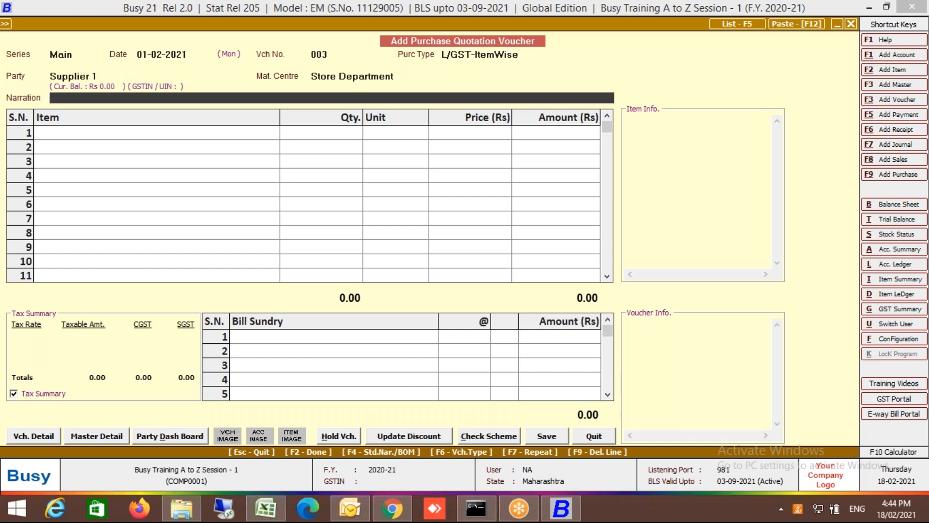
pyautogui.press('Return')
pyautogui.press('Return')
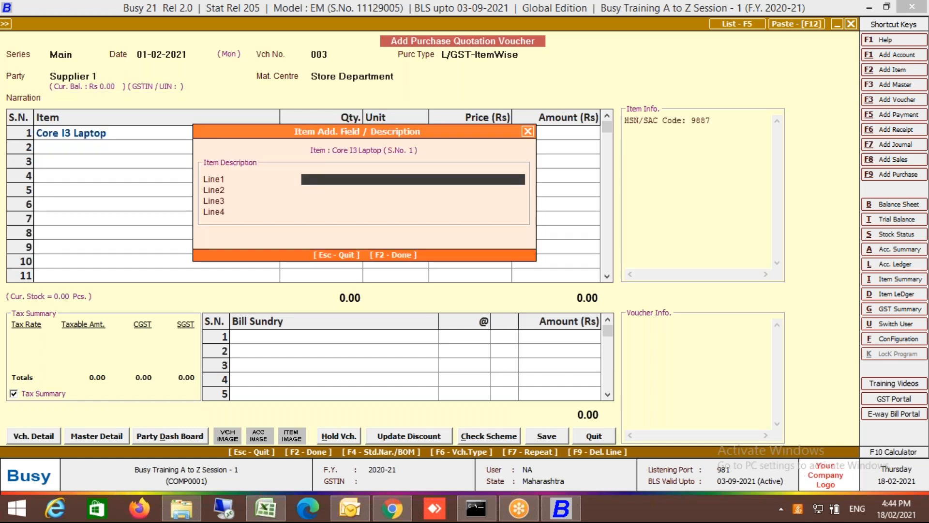
pyautogui.press('Return')
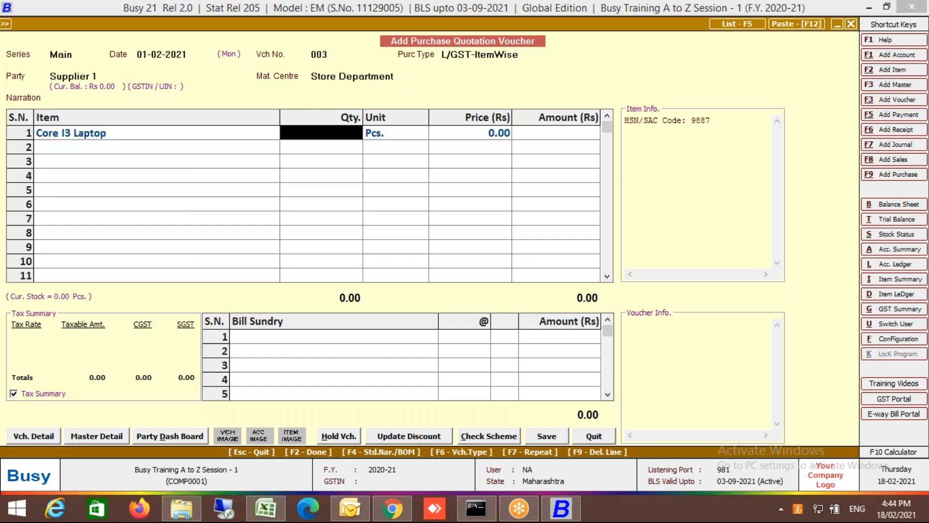
pyautogui.write('2')
pyautogui.press('Return')
pyautogui.press('Return')
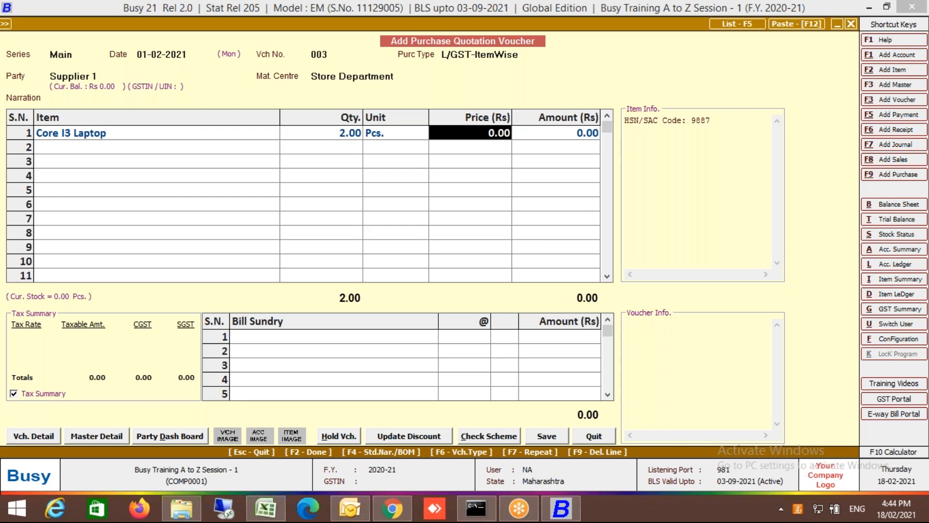
pyautogui.write('25000')
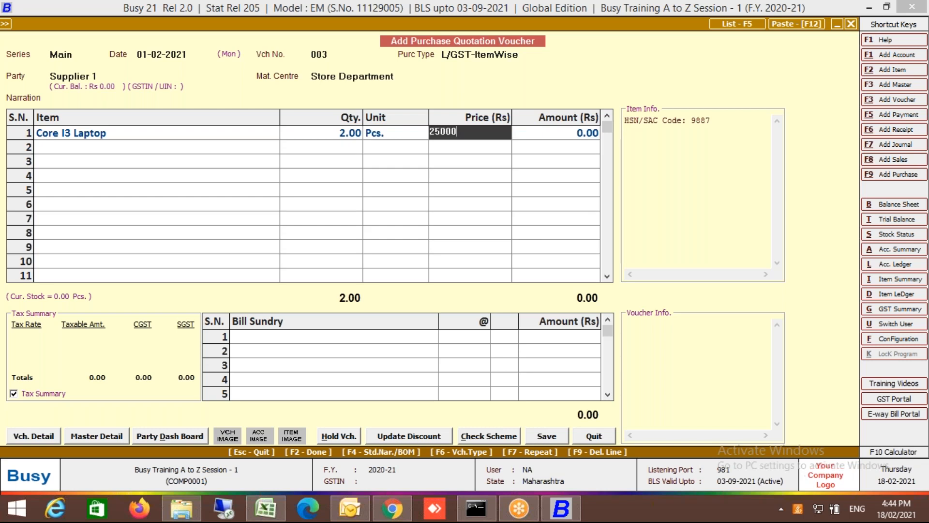
pyautogui.press('Return')
pyautogui.press('Return')
pyautogui.press('Return')
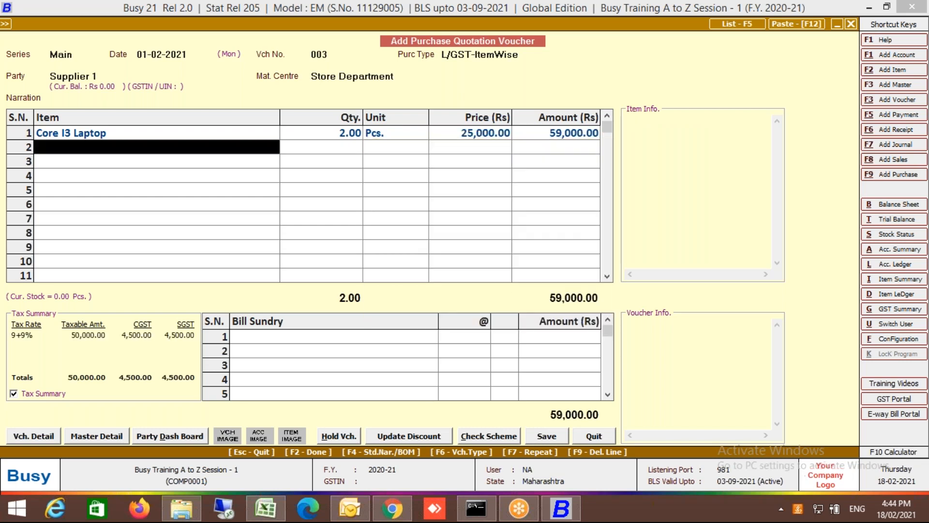
# Save purchase quotation 003 without bill sundries and leave voucher entry
pyautogui.press('Return')
pyautogui.press('Return')
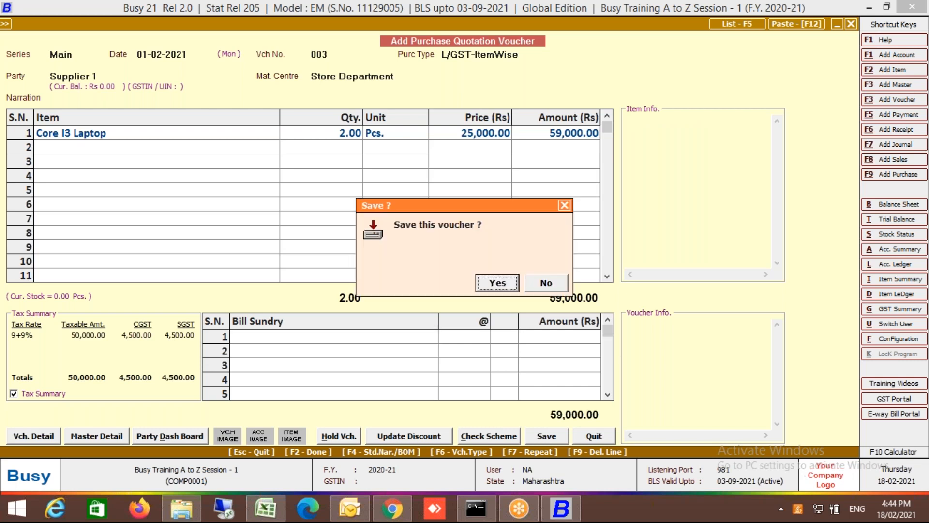
pyautogui.press('Return')
pyautogui.press('Escape')
pyautogui.press('Escape')
pyautogui.press('Escape')
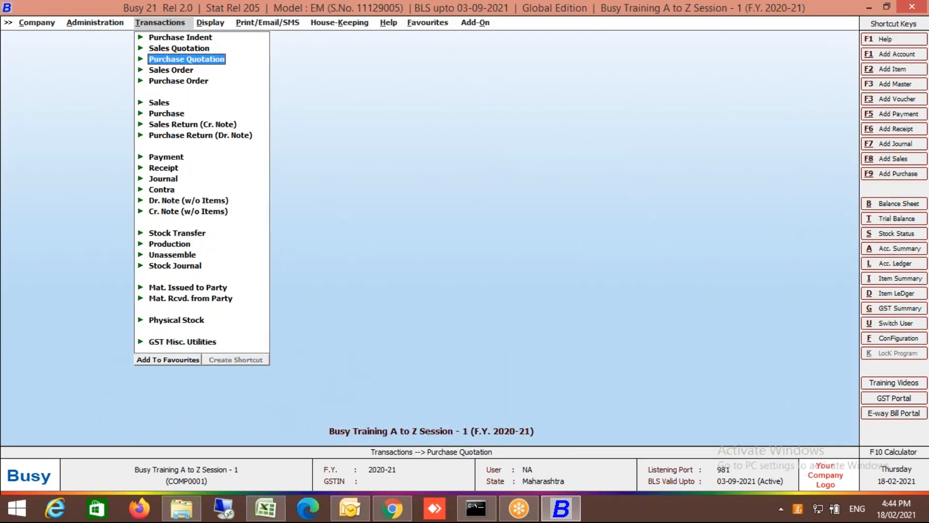
# Look through the inventory, indent/quotation/order, GST, MIS and check list report groups for a report comparing purchase quotations
pyautogui.press('Right')
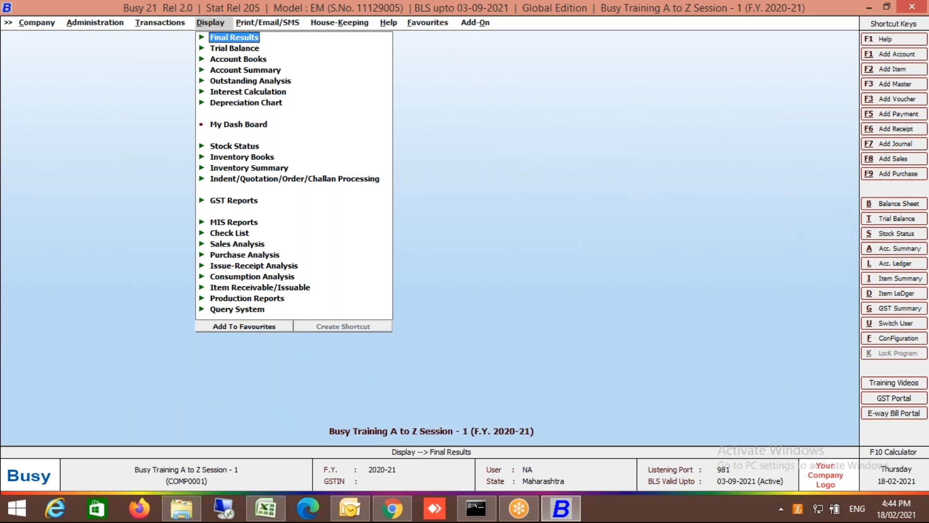
pyautogui.press('Down')
pyautogui.press('Down')
pyautogui.press('Down')
pyautogui.press('Down')
pyautogui.press('Down')
pyautogui.press('Down')
pyautogui.press('Down')
pyautogui.press('Down')
pyautogui.press('Down')
pyautogui.press('Down')
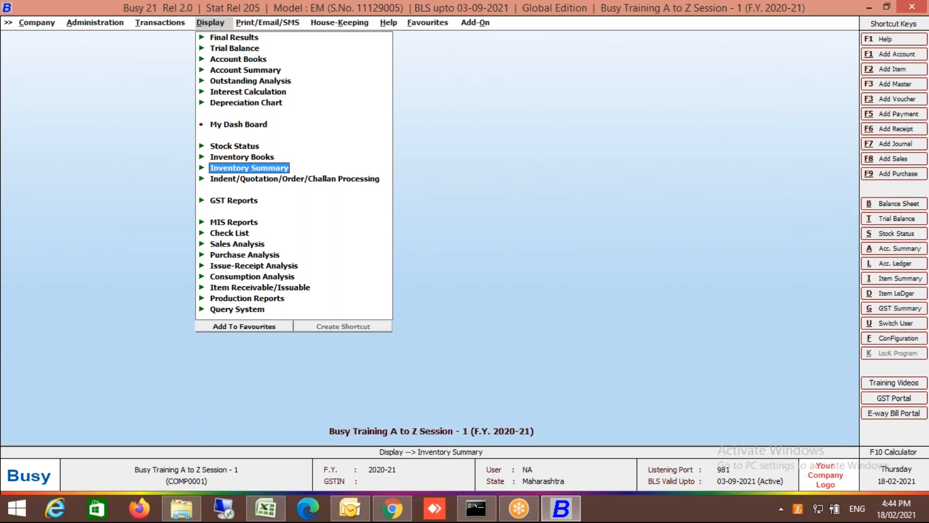
pyautogui.press('Return')
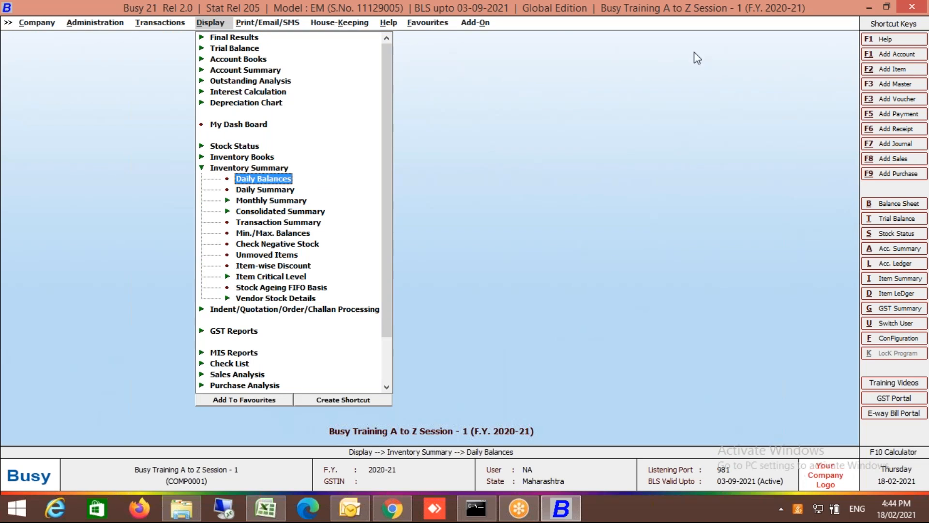
pyautogui.press('Return')
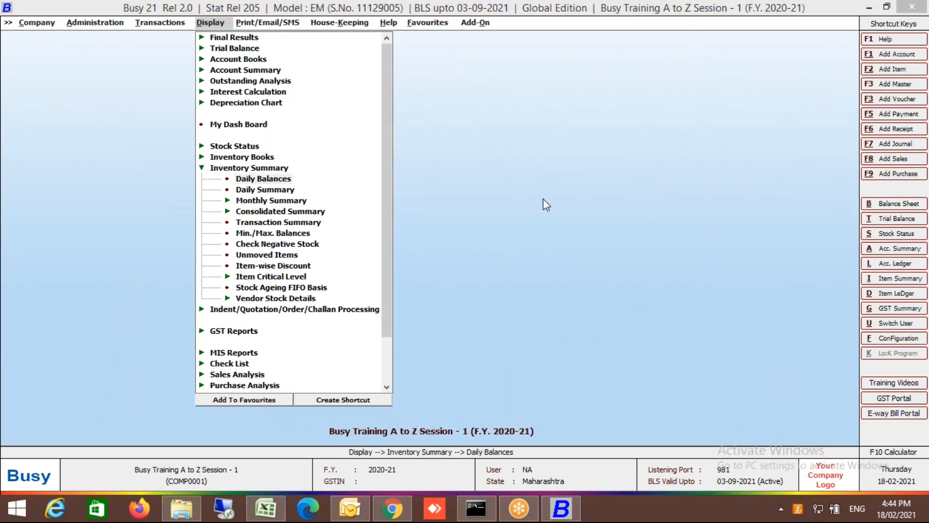
pyautogui.click(286, 169)
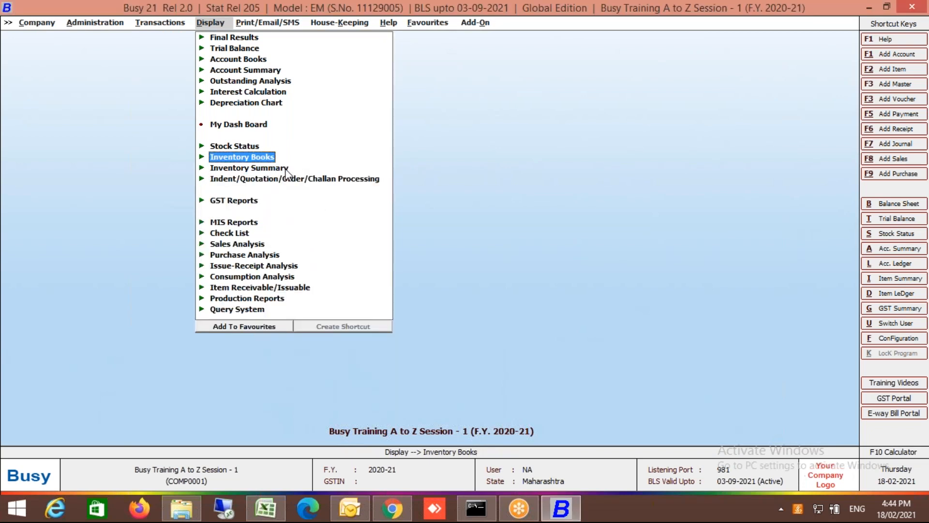
pyautogui.press('Return')
pyautogui.press('Escape')
pyautogui.press('Down')
pyautogui.press('Down')
pyautogui.press('Return')
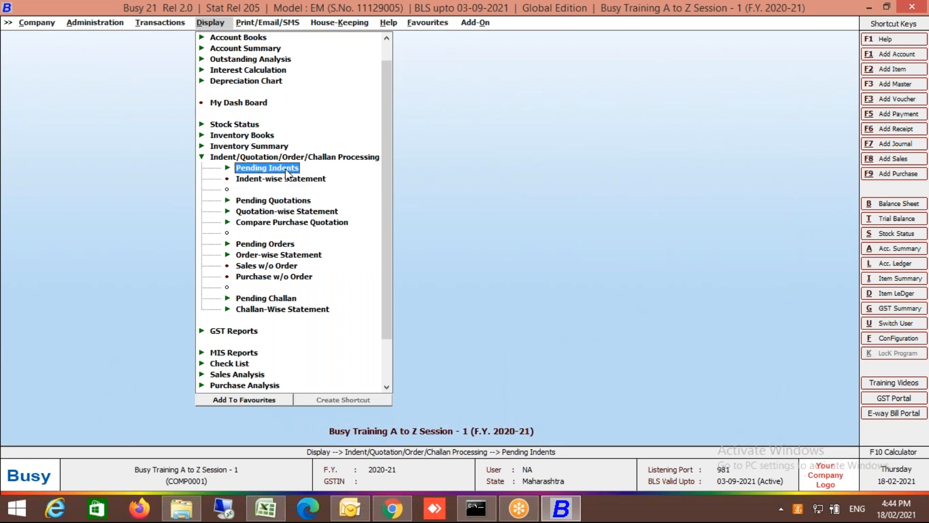
pyautogui.press('Escape')
pyautogui.press('Down')
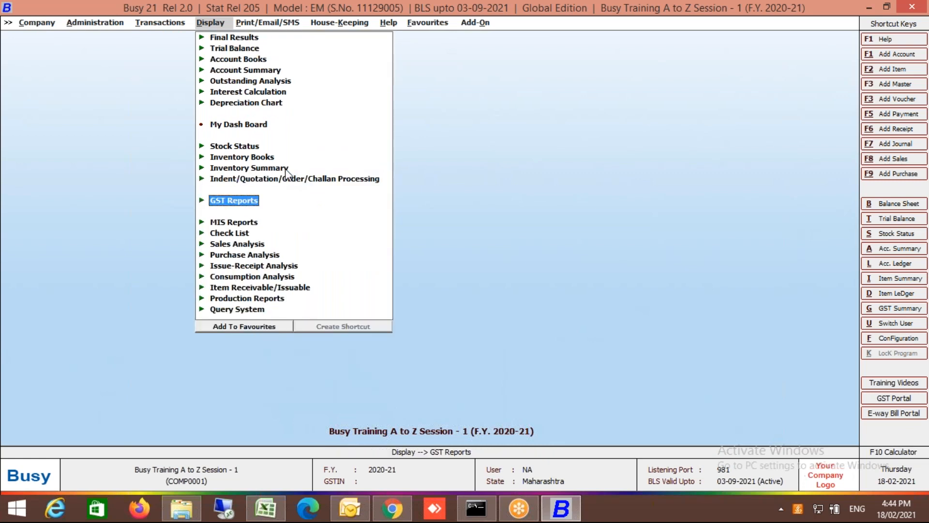
pyautogui.press('Down')
pyautogui.press('Return')
pyautogui.press('Escape')
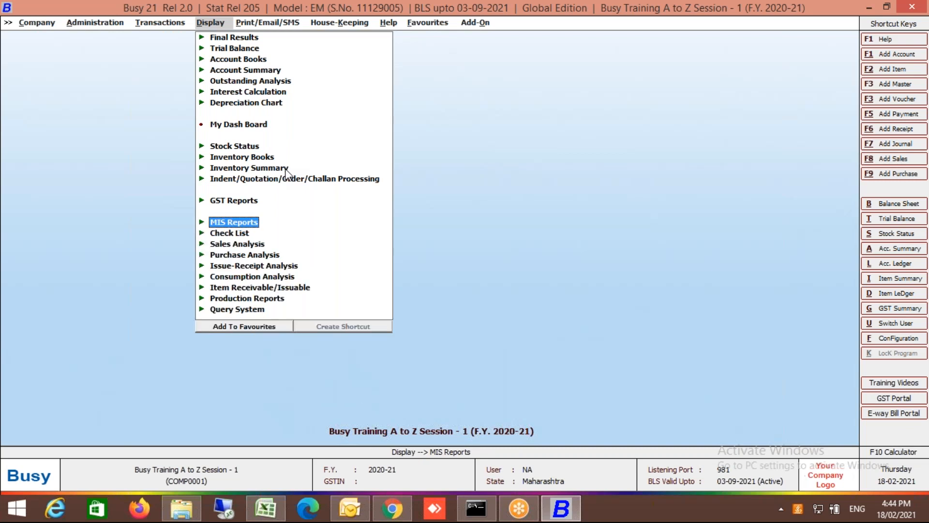
pyautogui.press('Down')
pyautogui.press('Return')
pyautogui.press('Escape')
pyautogui.press('Up')
pyautogui.press('Up')
pyautogui.press('Up')
pyautogui.press('Up')
pyautogui.press('Return')
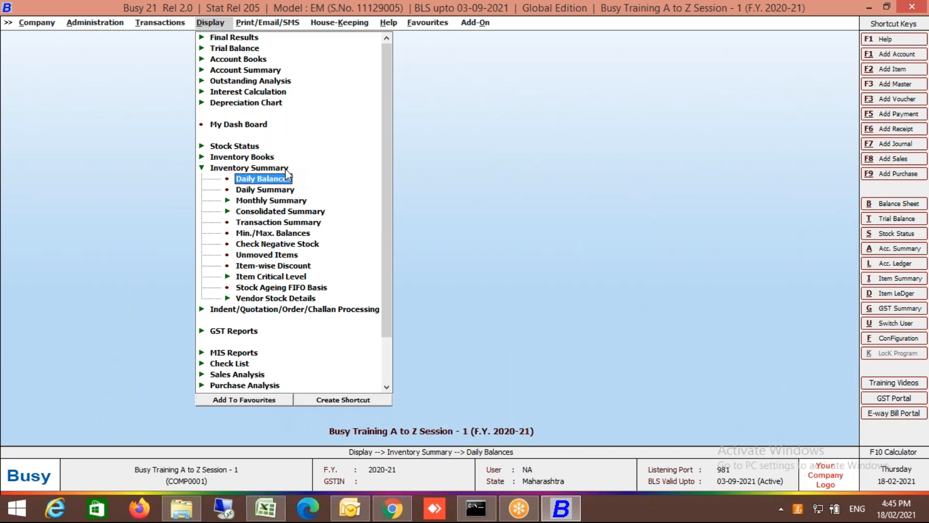
pyautogui.click(286, 170)
pyautogui.press('Up')
pyautogui.press('Return')
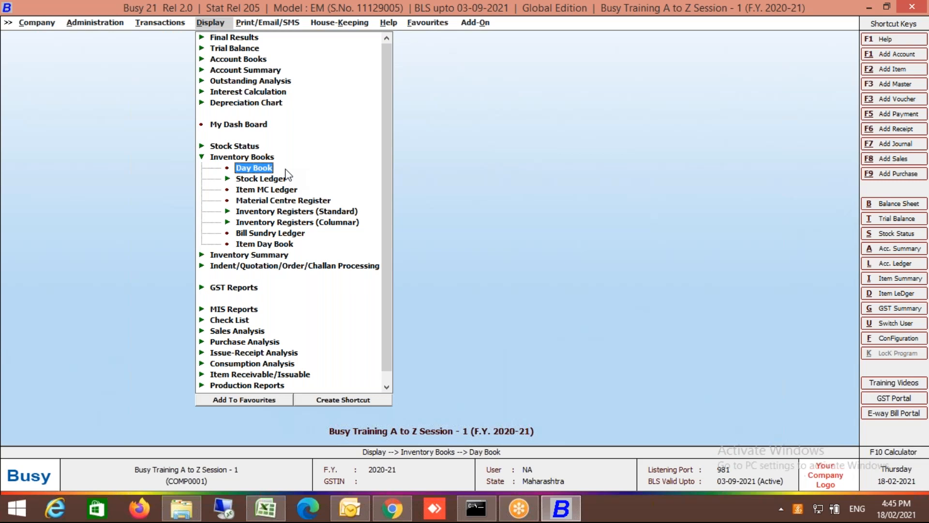
# Display the item-wise purchase quotation comparison for all items from 01-02-2021 to 06-02-2021, and close it
pyautogui.press('Escape')
pyautogui.press('Down')
pyautogui.press('Down')
pyautogui.press('Return')
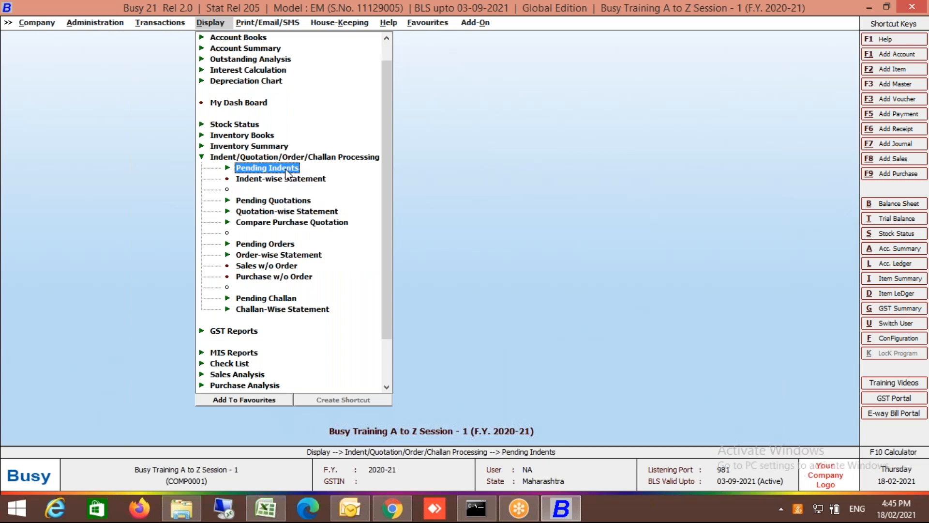
pyautogui.press('Down')
pyautogui.press('Down')
pyautogui.press('Down')
pyautogui.press('Down')
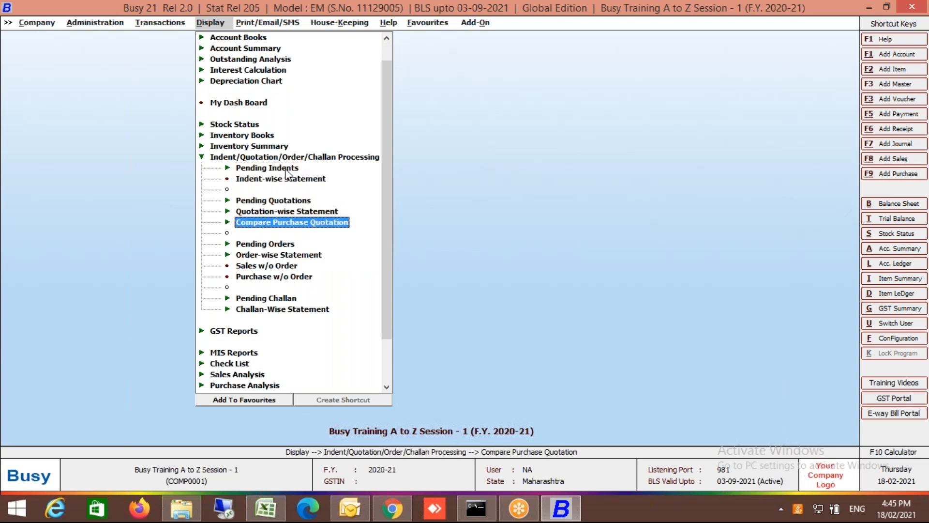
pyautogui.press('Return')
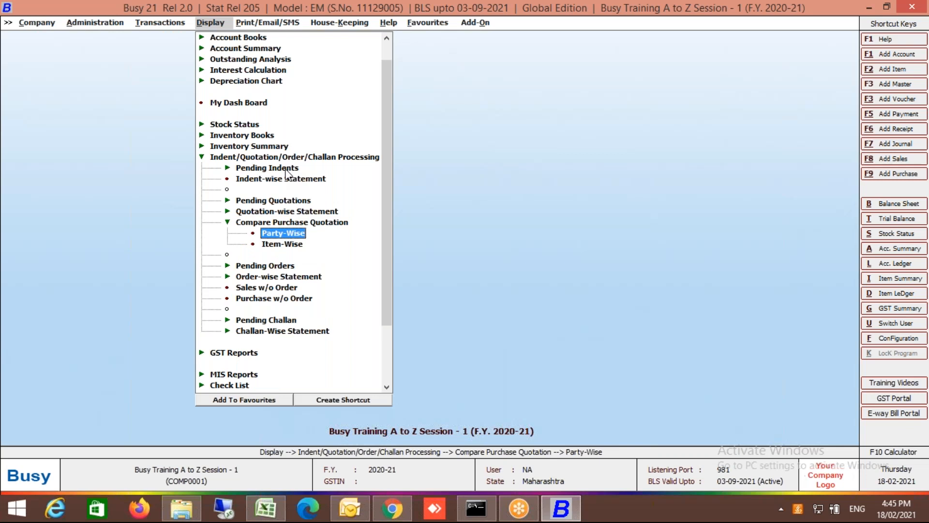
pyautogui.press('Down')
pyautogui.press('Return')
pyautogui.press('Down')
pyautogui.press('Down')
pyautogui.press('Return')
pyautogui.press('Return')
pyautogui.press('Return')
pyautogui.press('Return')
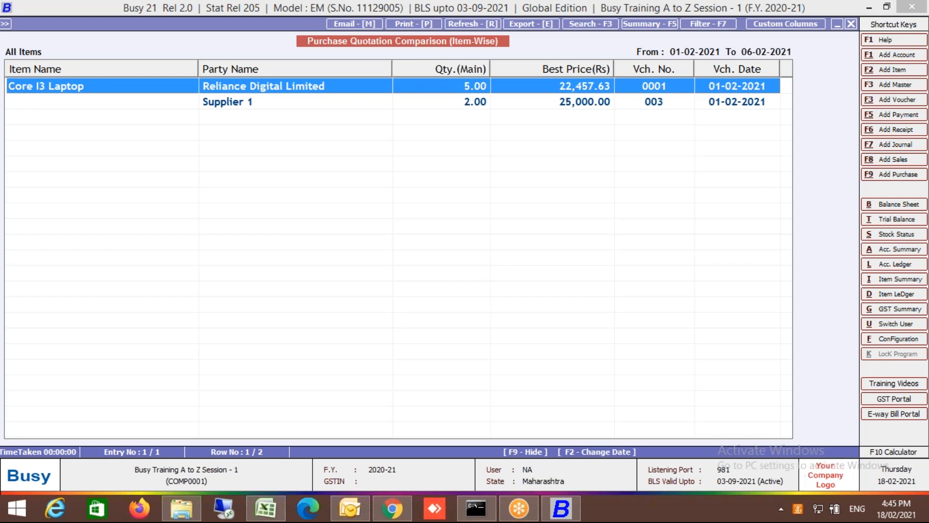
pyautogui.press('Escape')
pyautogui.press('Escape')
pyautogui.press('Escape')
# Display the party-wise purchase quotation comparison for Reliance Digital Limited from 01-02-2021 to 06-02-2021, and close it
pyautogui.press('Up')
pyautogui.press('Return')
pyautogui.press('Down')
pyautogui.press('Down')
pyautogui.press('Return')
pyautogui.press('Return')
pyautogui.press('F2')
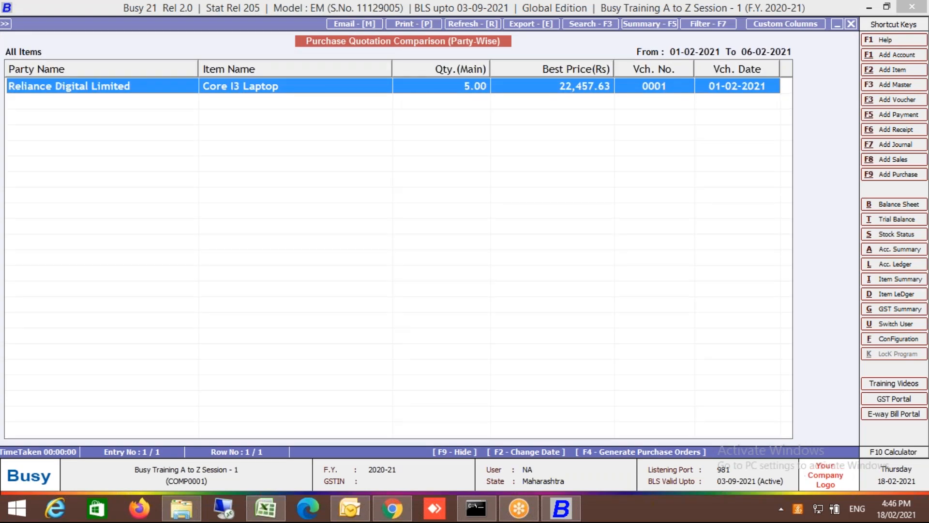
pyautogui.press('Escape')
pyautogui.press('Escape')
# Reopen the item-wise purchase quotation comparison to compare the Core I3 Laptop prices between suppliers, and leave the reports
pyautogui.press('Return')
pyautogui.press('Down')
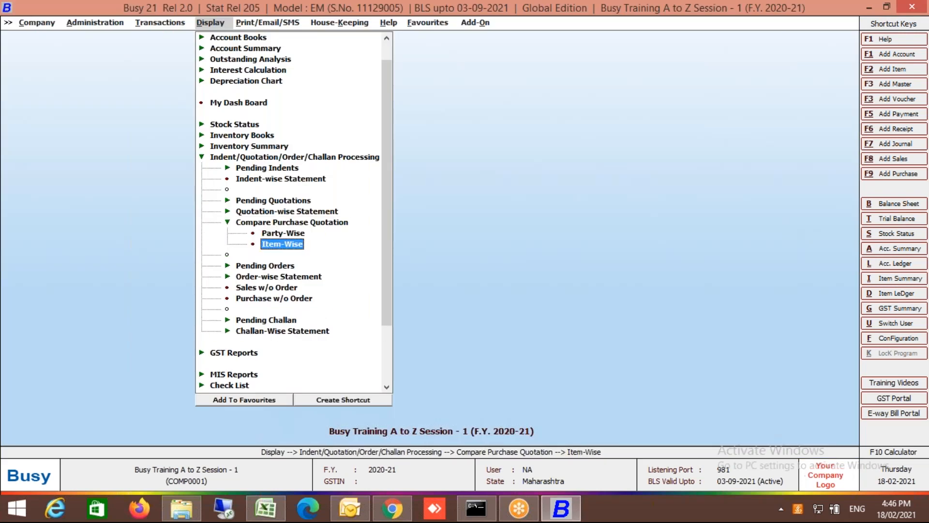
pyautogui.press('Return')
pyautogui.press('Return')
pyautogui.press('Return')
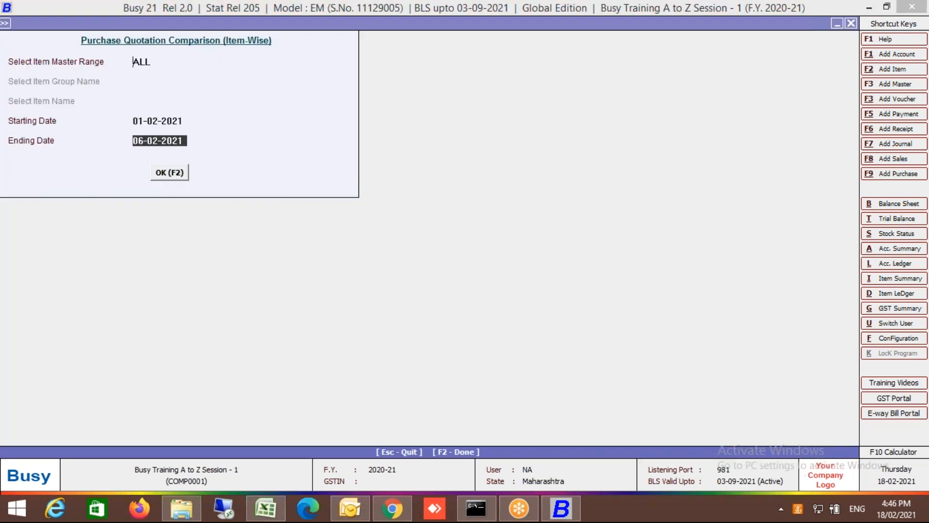
pyautogui.press('F2')
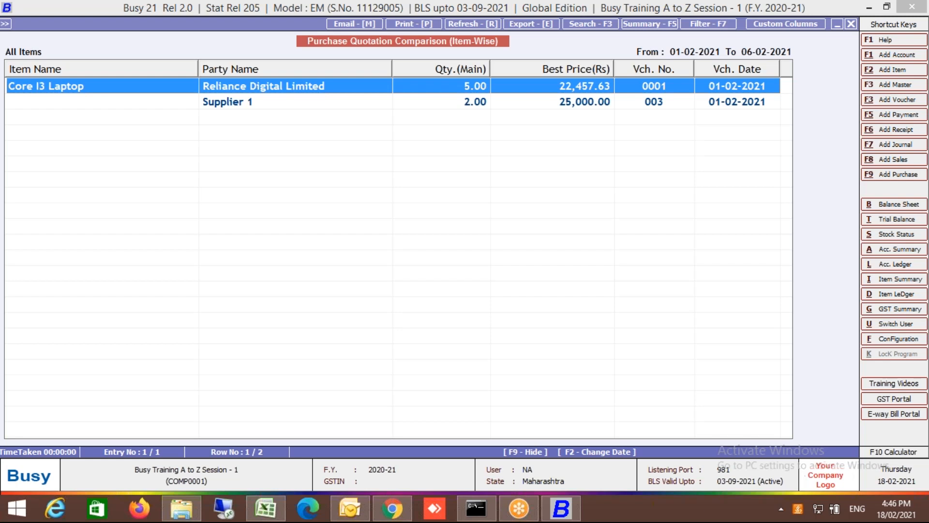
pyautogui.press('Escape')
pyautogui.press('Escape')
pyautogui.press('Escape')
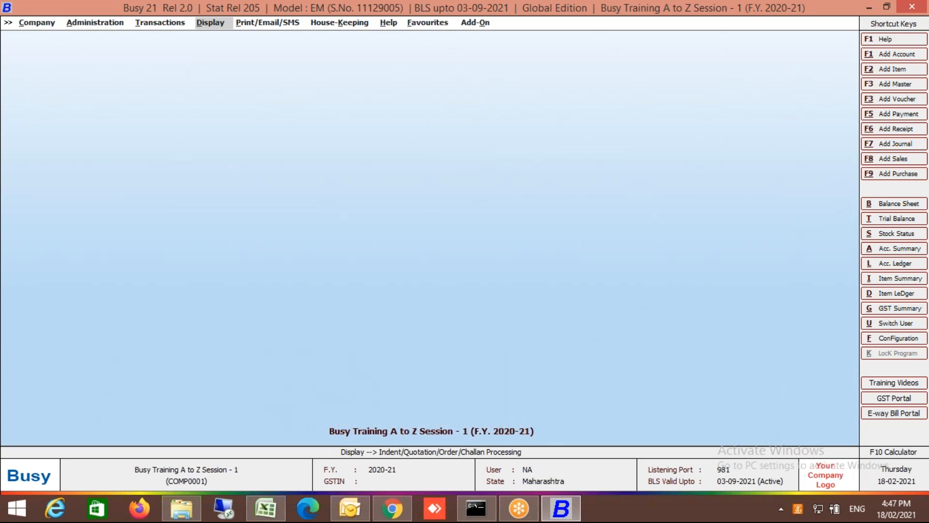
# Open the order processing options within the inventory features configuration
pyautogui.press('Left')
pyautogui.press('Left')
pyautogui.press('Down')
pyautogui.press('Down')
pyautogui.press('Return')
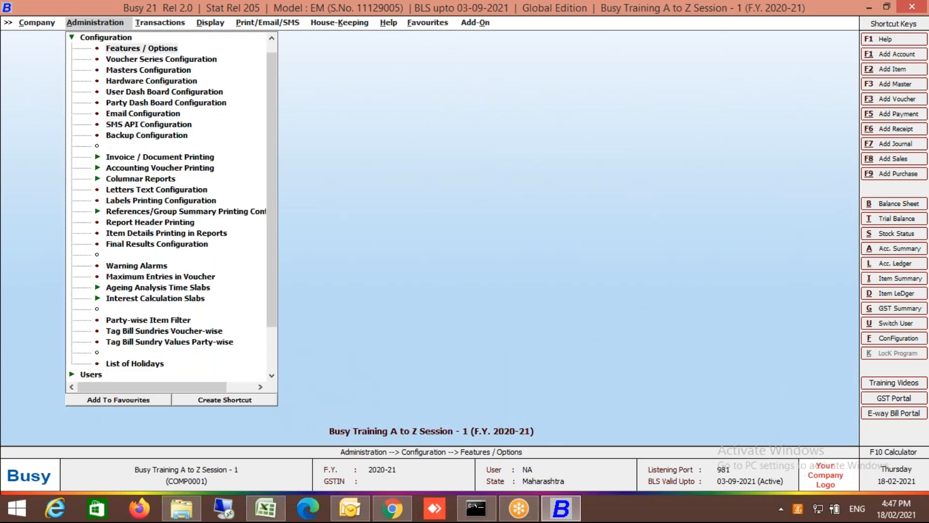
pyautogui.press('Return')
pyautogui.press('i')
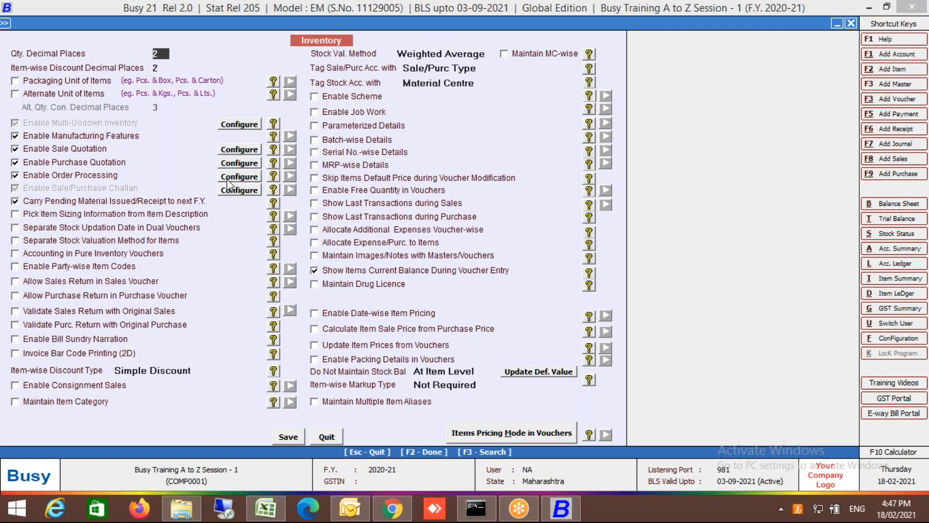
pyautogui.click(228, 178)
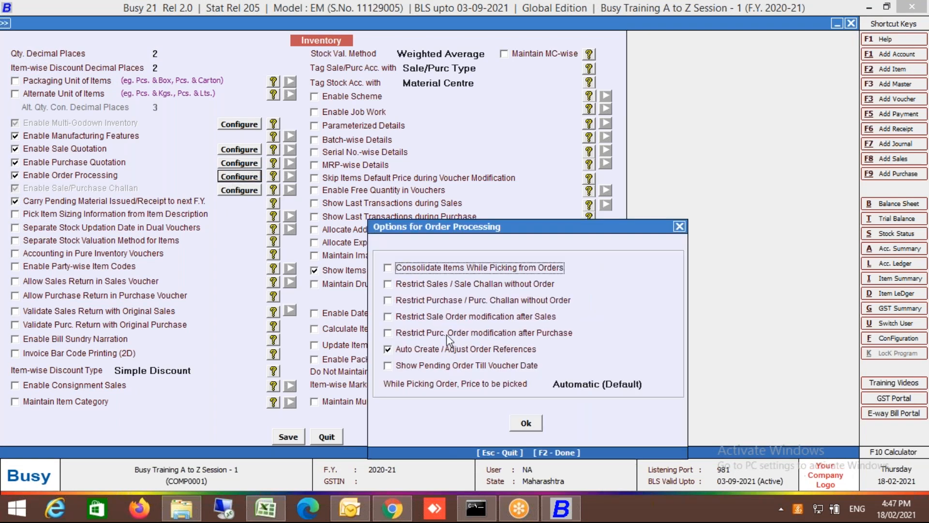
# Try the restrictions on purchase and sales vouchers without an order, clear them again, and save the inventory features
pyautogui.click(401, 304)
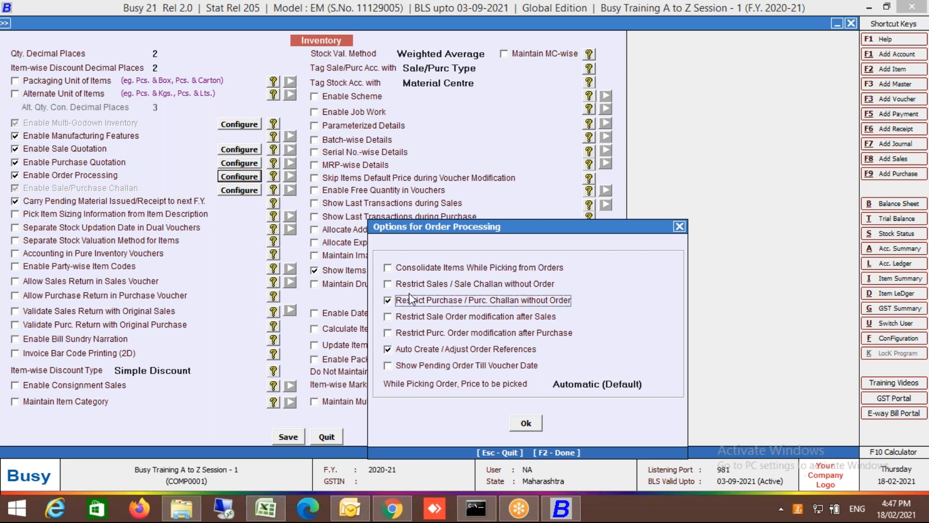
pyautogui.click(416, 286)
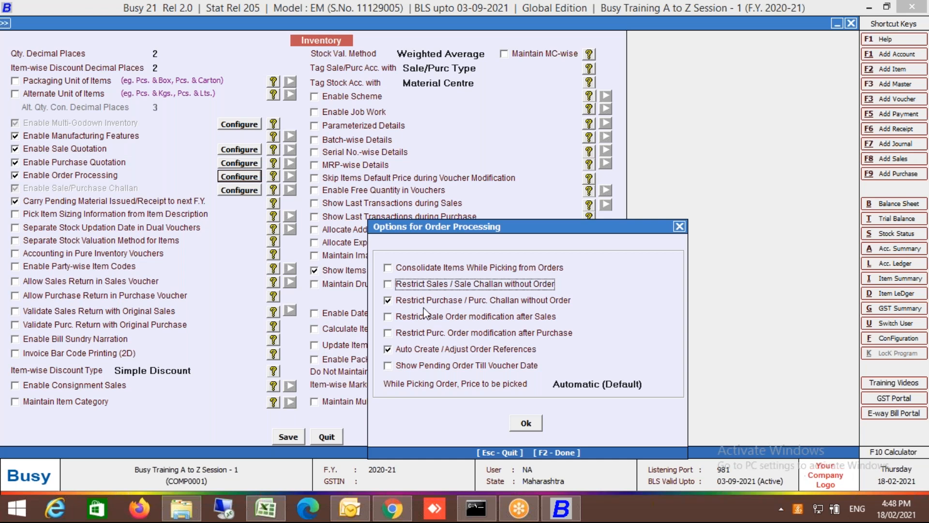
pyautogui.click(430, 303)
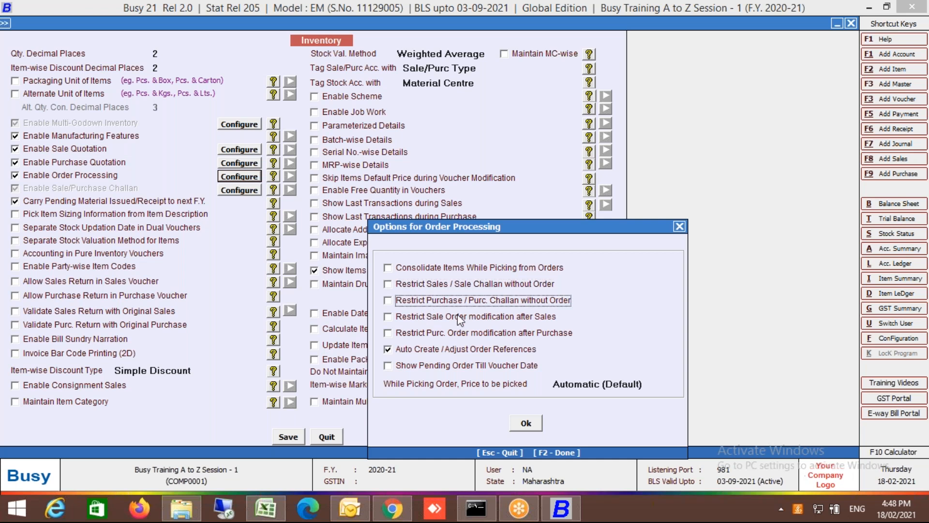
pyautogui.click(531, 425)
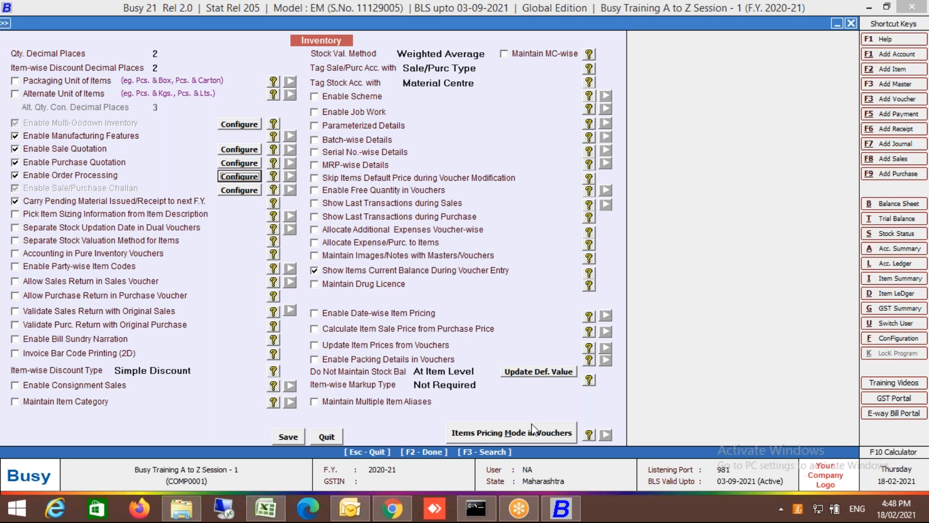
pyautogui.press('F2')
pyautogui.press('Escape')
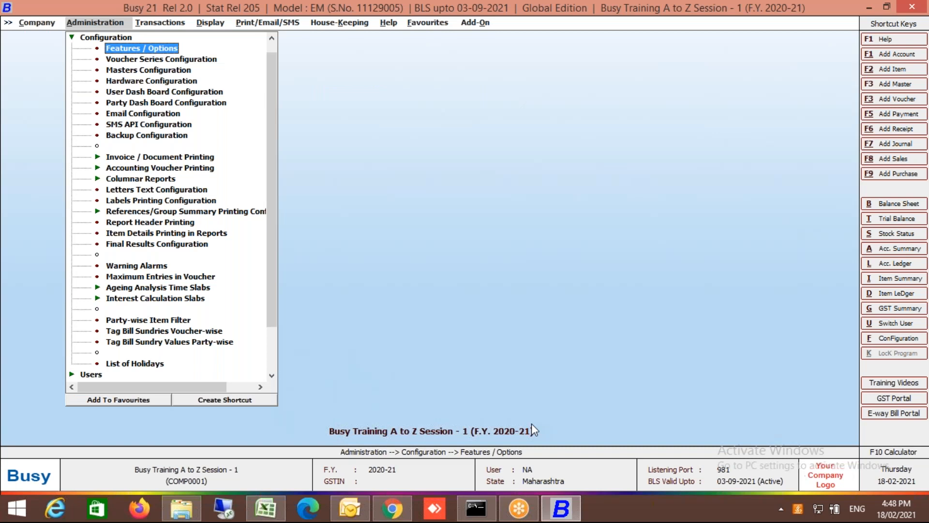
pyautogui.press('Escape')
pyautogui.press('Right')
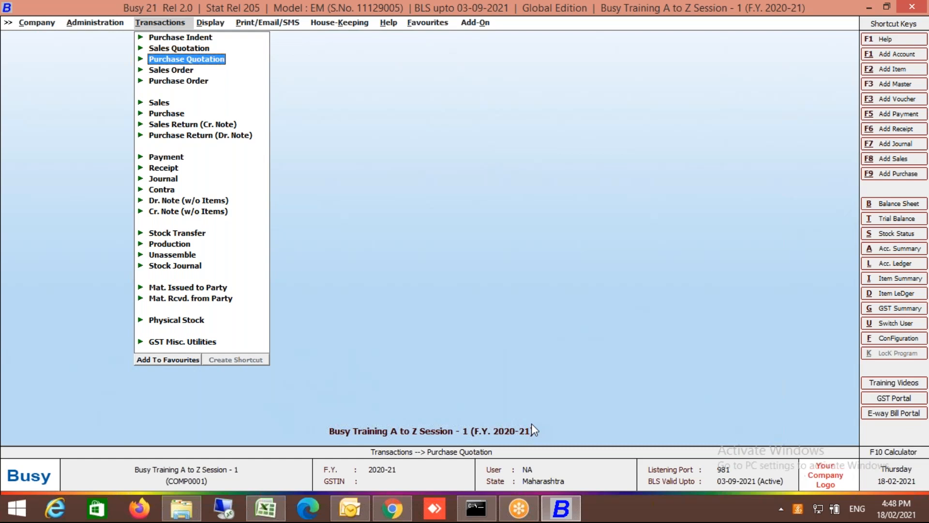
pyautogui.press('Return')
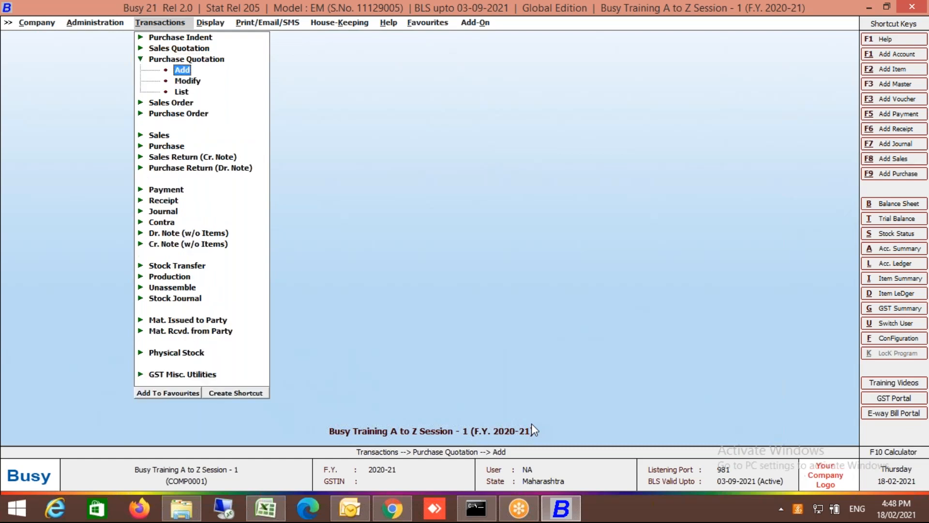
pyautogui.press('Escape')
pyautogui.press('Down')
pyautogui.press('Return')
pyautogui.press('Escape')
# Create and save a Shift+Ctrl+F1 shortcut, described as Add, for adding a sales quotation
pyautogui.press('Up')
pyautogui.press('Up')
pyautogui.press('Return')
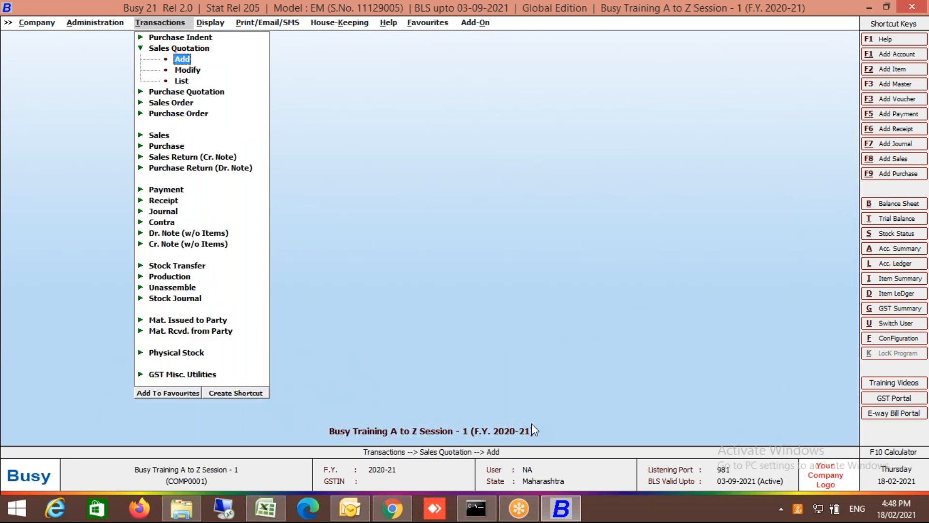
pyautogui.click(234, 393)
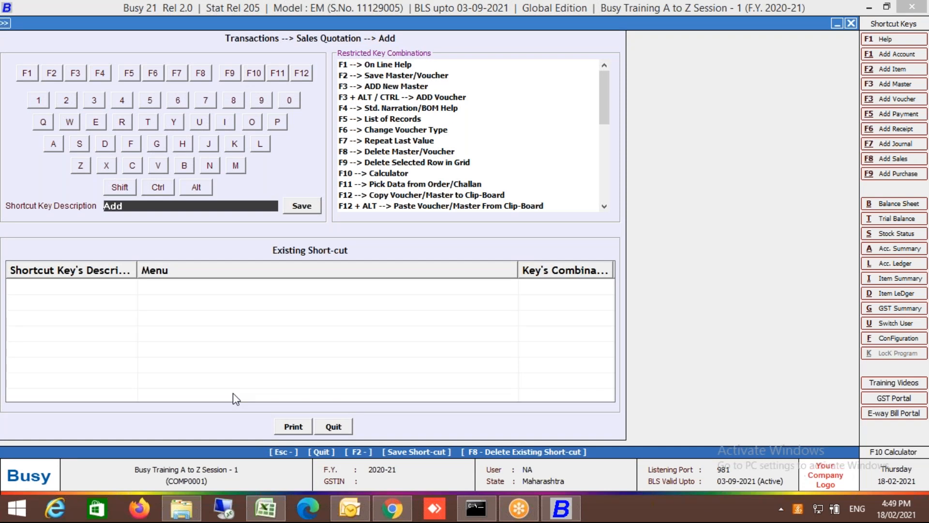
pyautogui.click(156, 190)
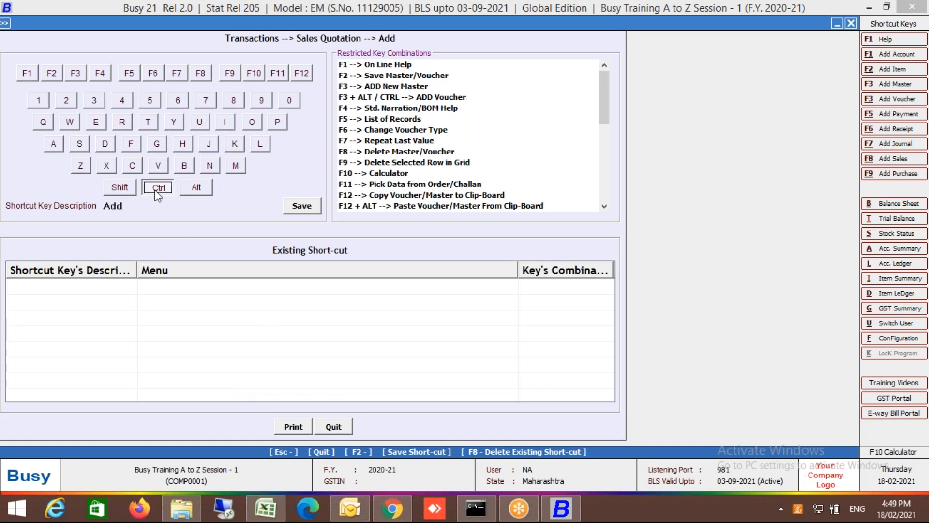
pyautogui.click(120, 189)
pyautogui.click(26, 73)
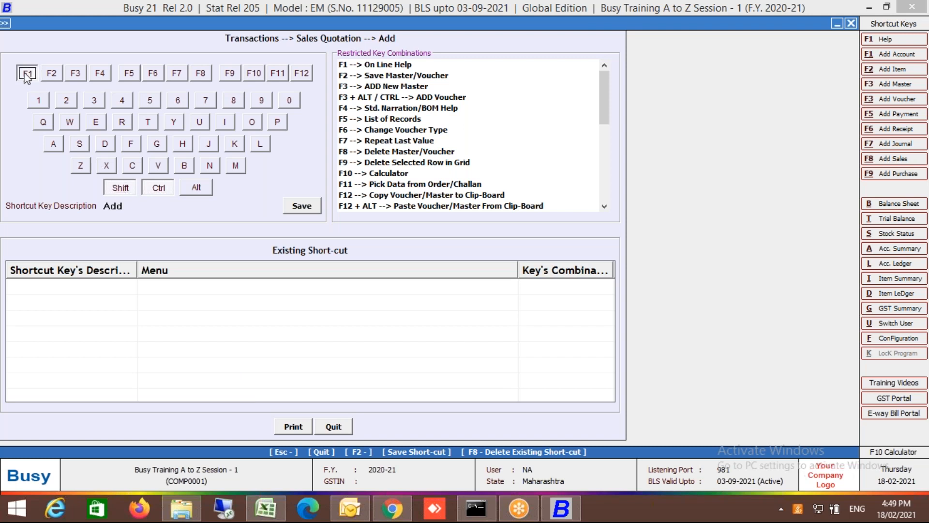
pyautogui.click(299, 207)
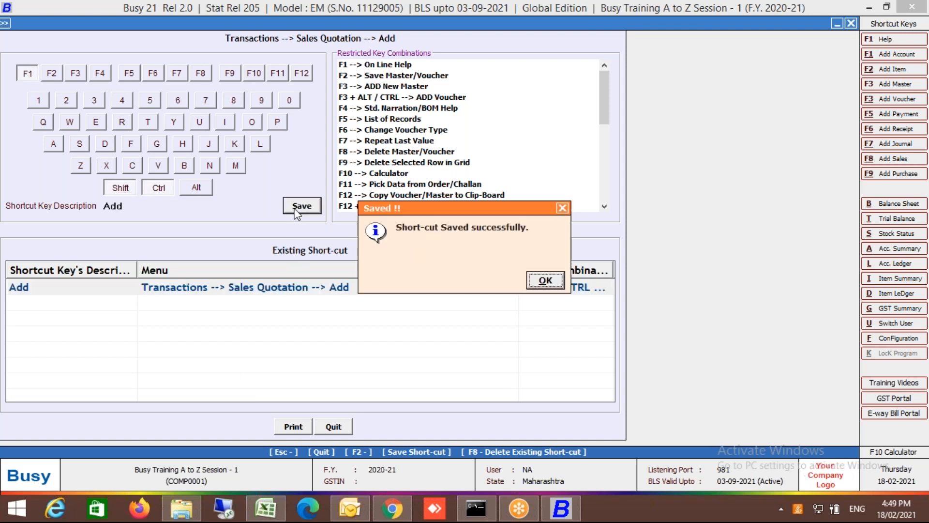
pyautogui.click(543, 284)
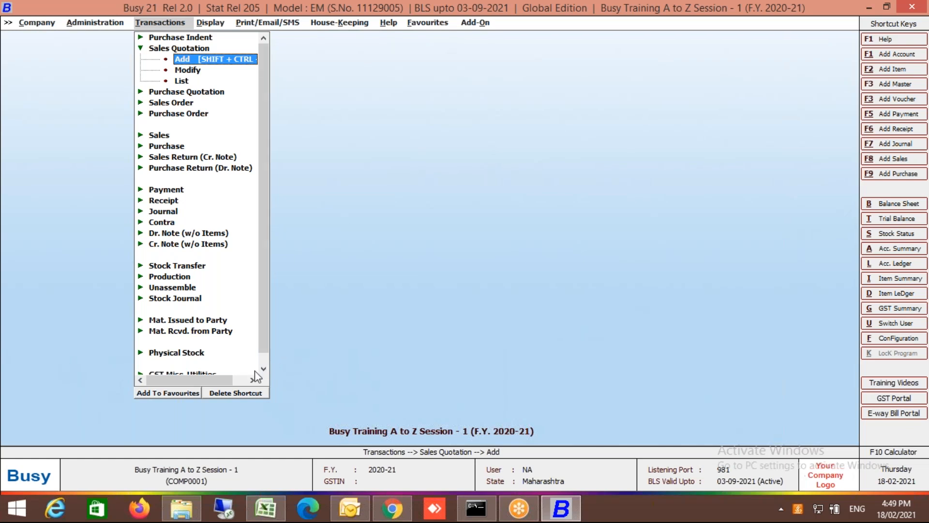
# Check the shortcut shown beside Sales Quotation Add, try it to open a new sales quotation voucher, and leave without saving
pyautogui.click(242, 380)
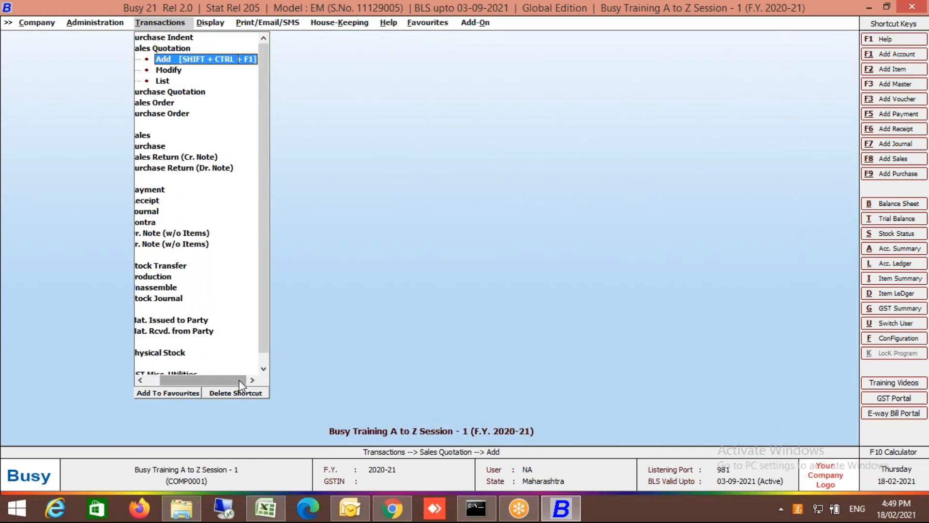
pyautogui.press('Escape')
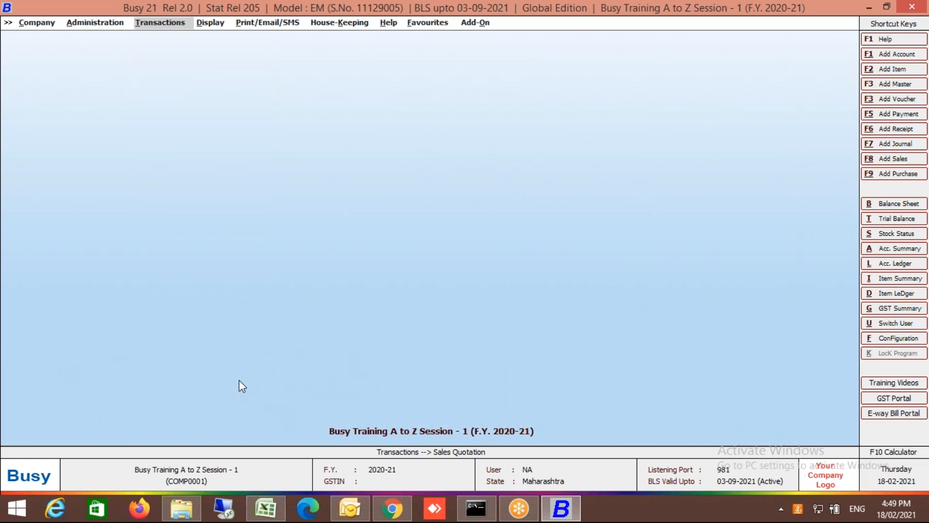
pyautogui.press('Right')
pyautogui.press('Right')
pyautogui.press('Right')
pyautogui.press('Right')
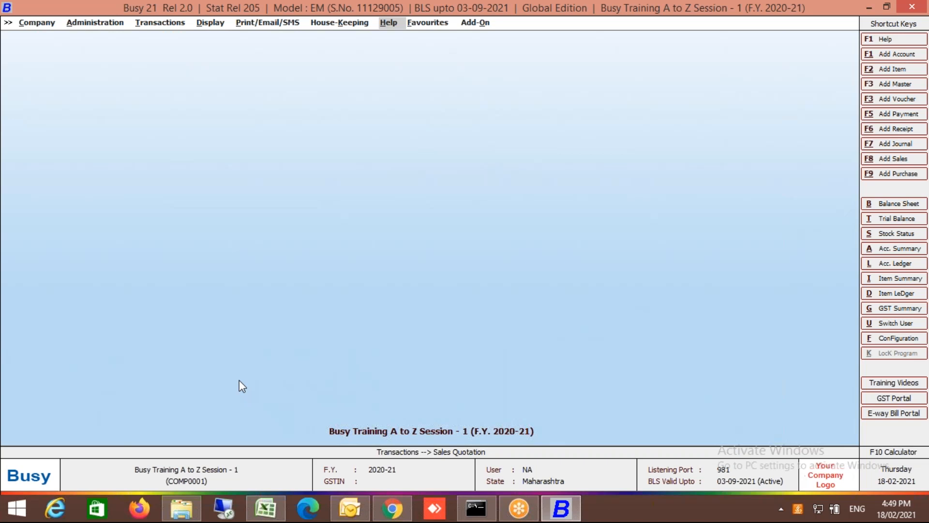
pyautogui.hotkey('ctrl', 'q')
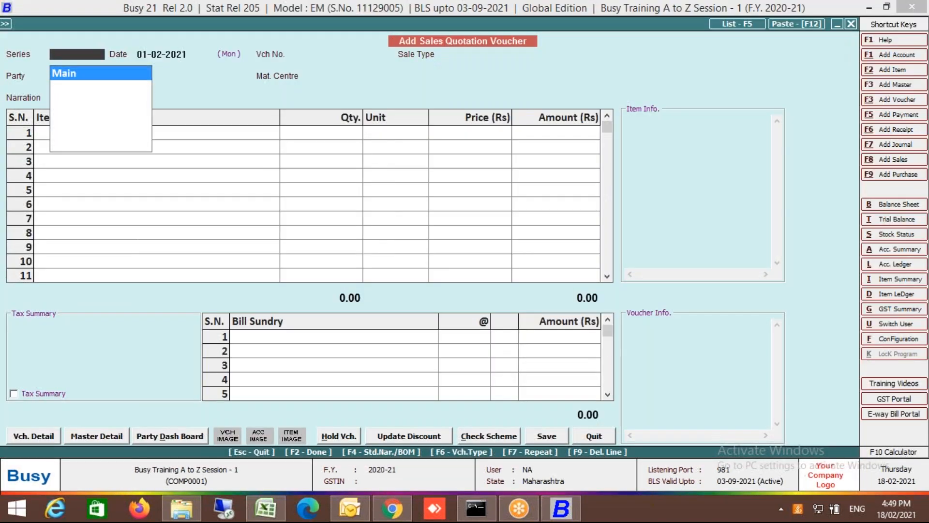
pyautogui.press('Return')
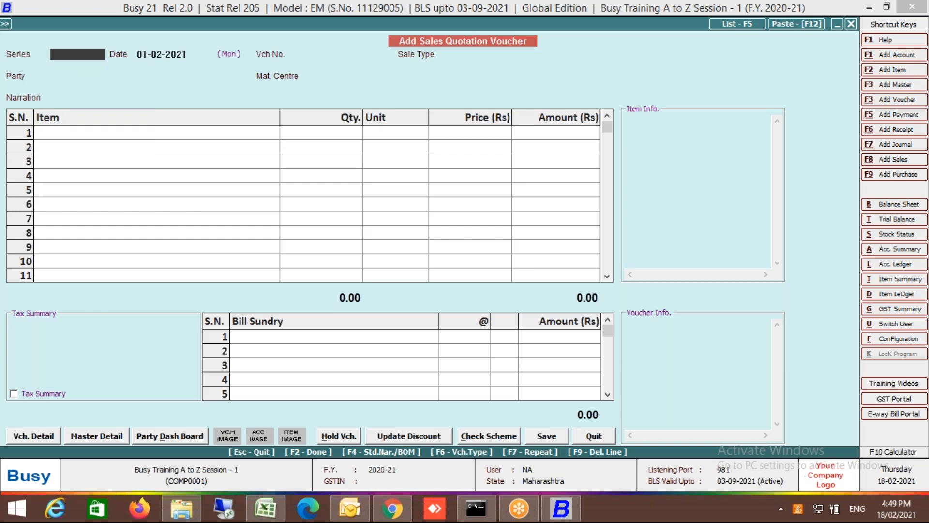
pyautogui.press('Escape')
pyautogui.press('Escape')
pyautogui.press('Escape')
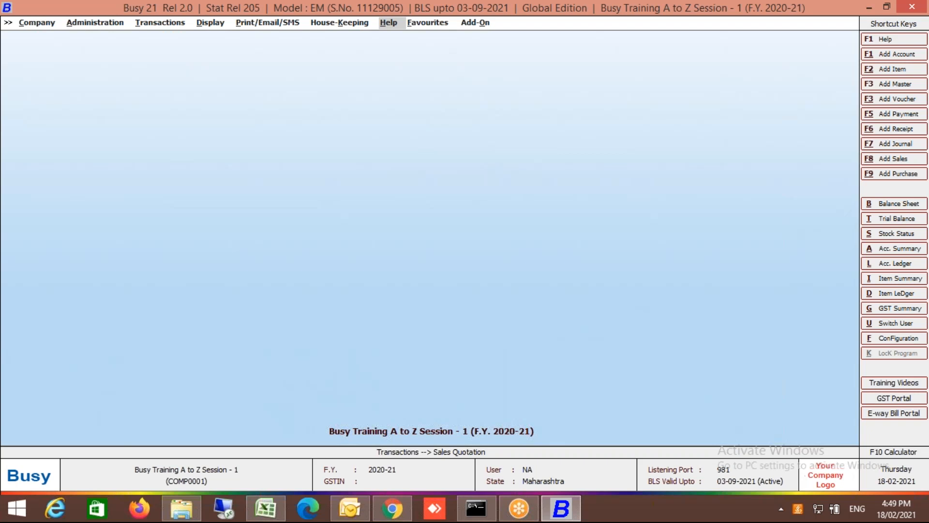
# Open the shortcut setup for the Day Book report under Account Books and leave it without saving a shortcut
pyautogui.press('Left')
pyautogui.press('Left')
pyautogui.press('Left')
pyautogui.press('Return')
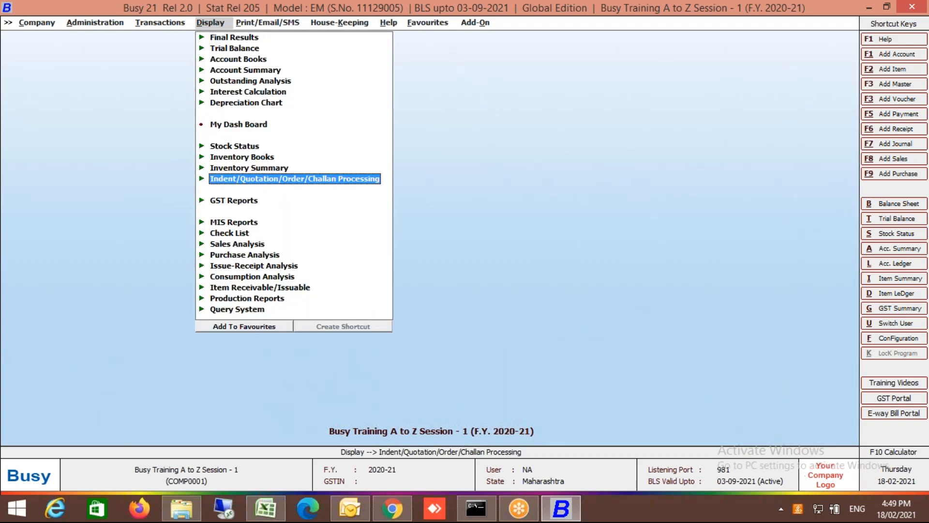
pyautogui.press('Left')
pyautogui.press('Right')
pyautogui.press('Up')
pyautogui.press('Up')
pyautogui.press('Up')
pyautogui.press('Up')
pyautogui.press('Up')
pyautogui.press('Up')
pyautogui.press('Up')
pyautogui.press('Up')
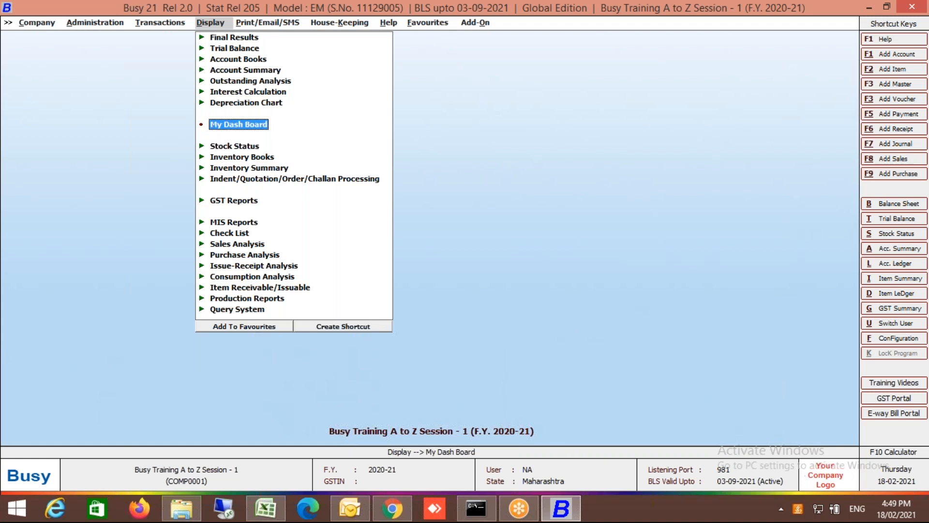
pyautogui.press('Up')
pyautogui.press('Right')
pyautogui.press('Down')
pyautogui.press('Up')
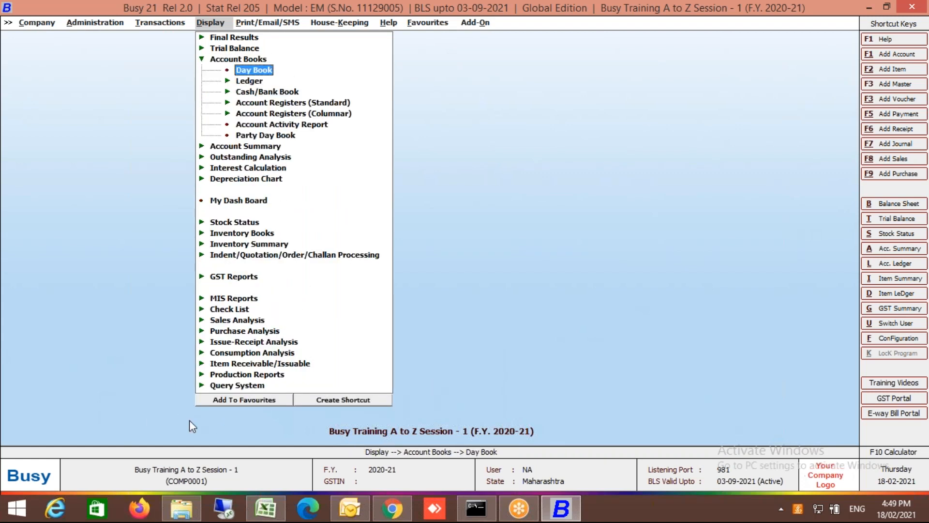
pyautogui.click(327, 404)
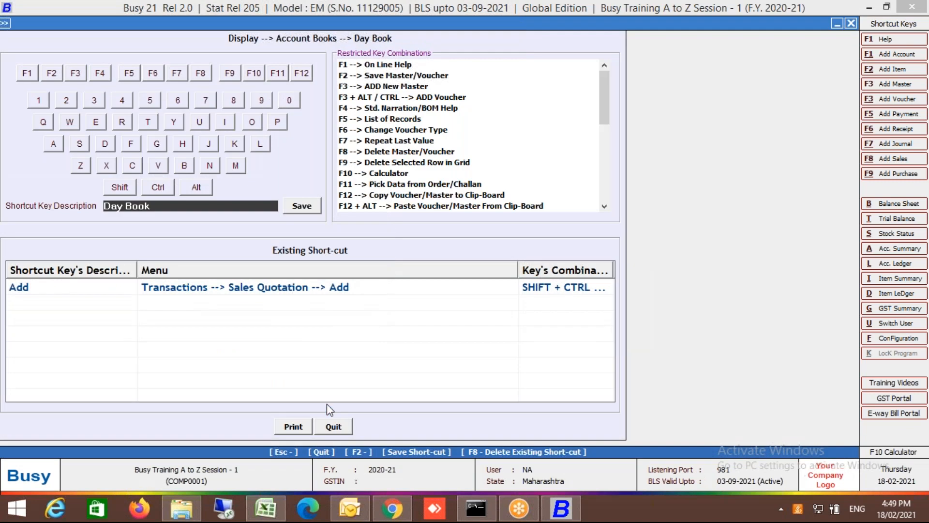
pyautogui.press('Escape')
pyautogui.press('Left')
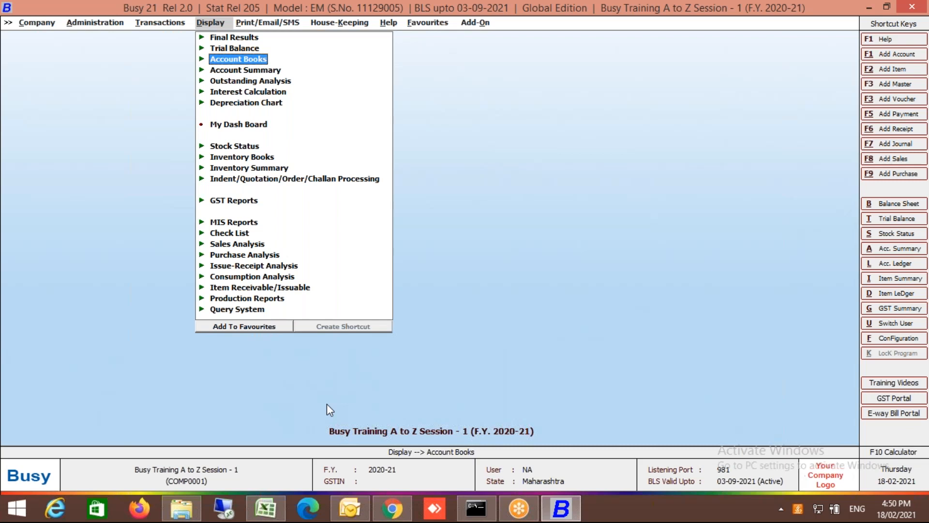
# Add the Daily Summary report from Account Summary to the favourites under the name Daily Summary
pyautogui.press('Left')
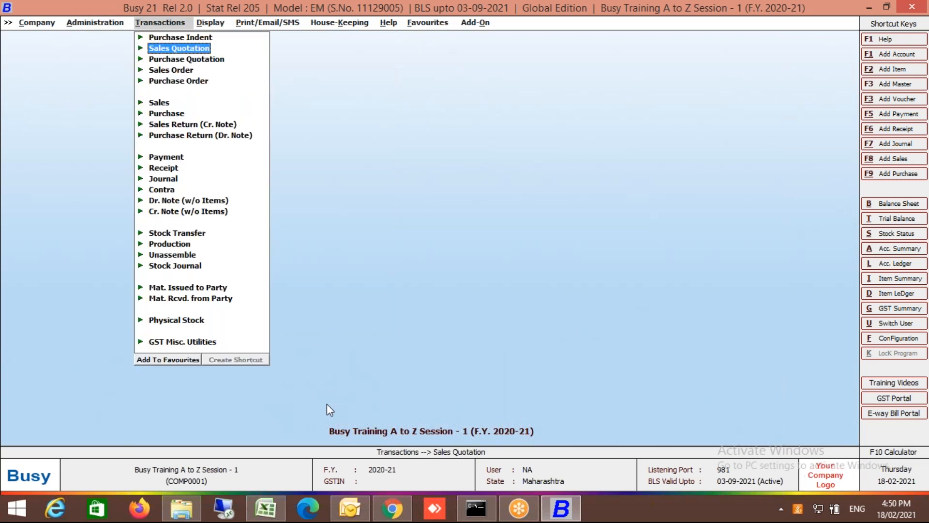
pyautogui.press('Down')
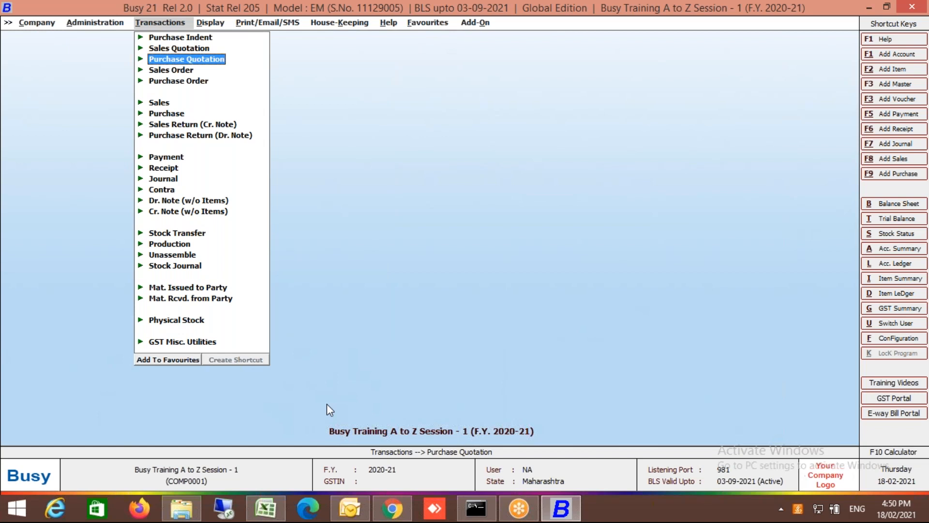
pyautogui.press('Right')
pyautogui.press('Down')
pyautogui.press('Right')
pyautogui.press('Down')
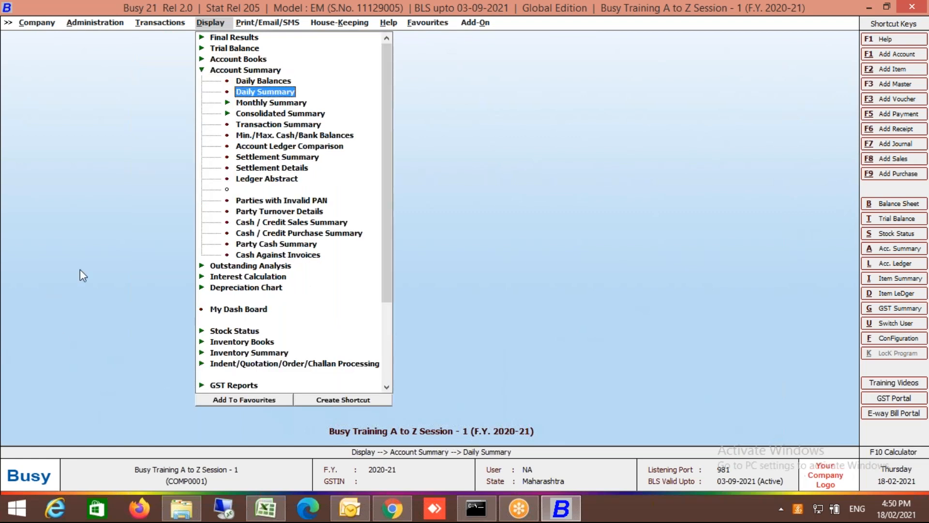
pyautogui.click(249, 399)
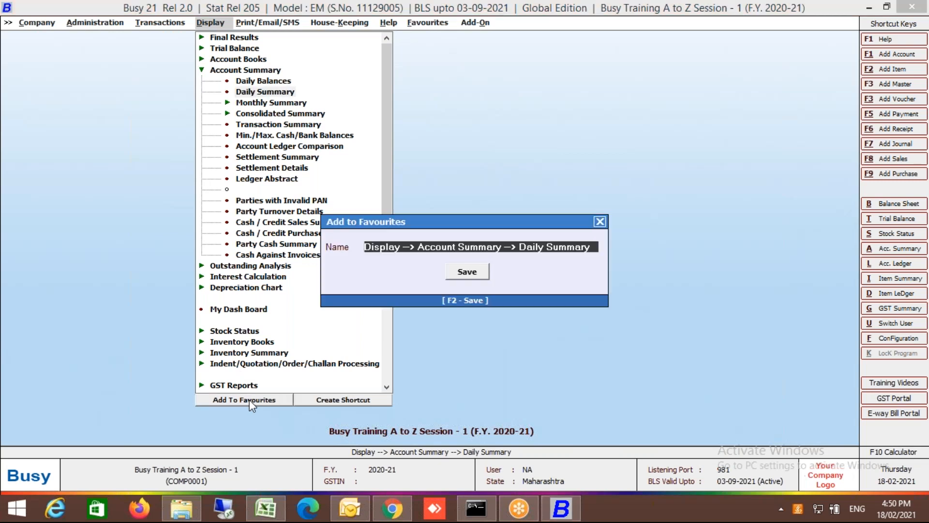
pyautogui.press('BackSpace')
pyautogui.write('Daily Summery')
pyautogui.press('BackSpace')
pyautogui.press('BackSpace')
pyautogui.press('BackSpace')
pyautogui.write('ary')
pyautogui.press('Return')
pyautogui.press('Return')
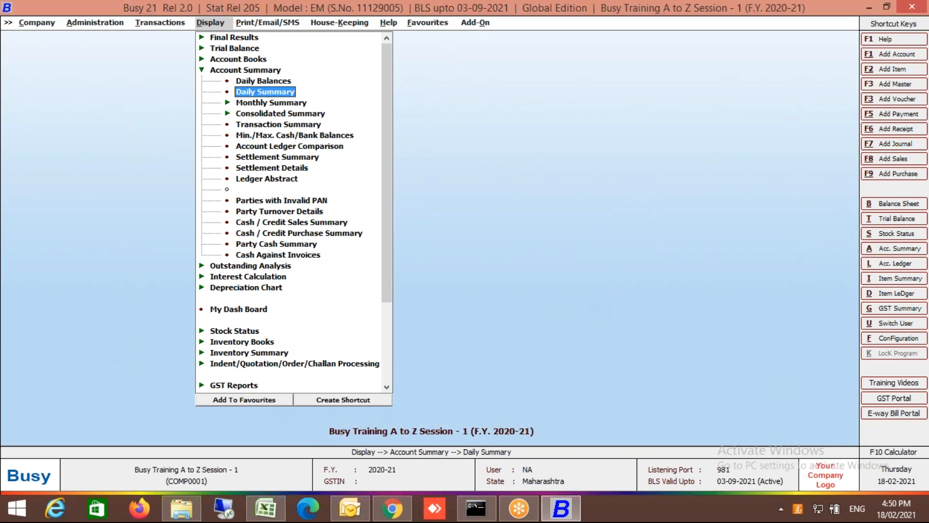
# Open the Daily Summary report from the favourites and leave it without generating the report
pyautogui.press('Right')
pyautogui.press('Right')
pyautogui.press('Right')
pyautogui.press('Right')
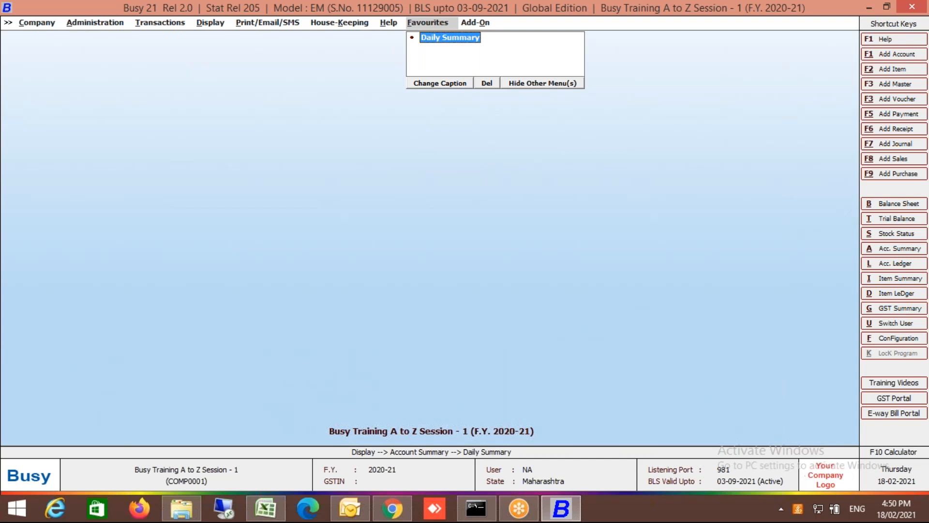
pyautogui.press('Return')
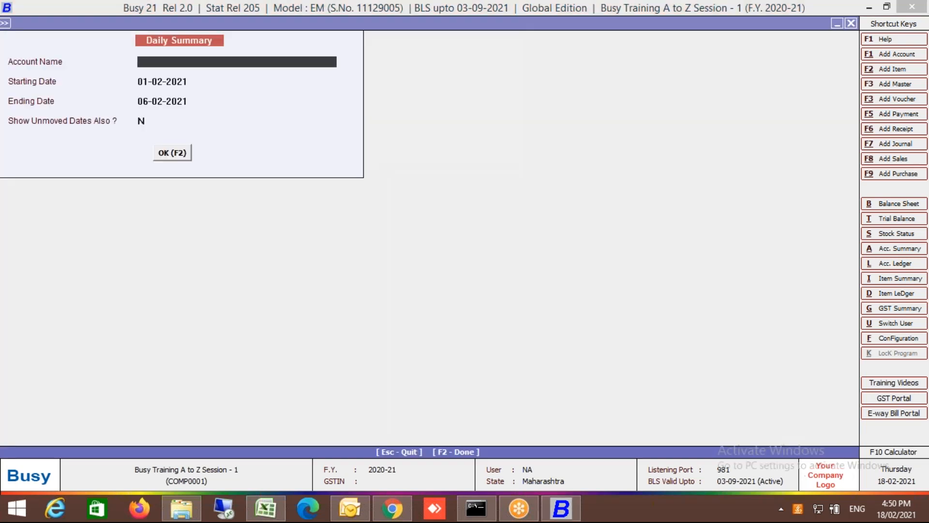
pyautogui.press('Escape')
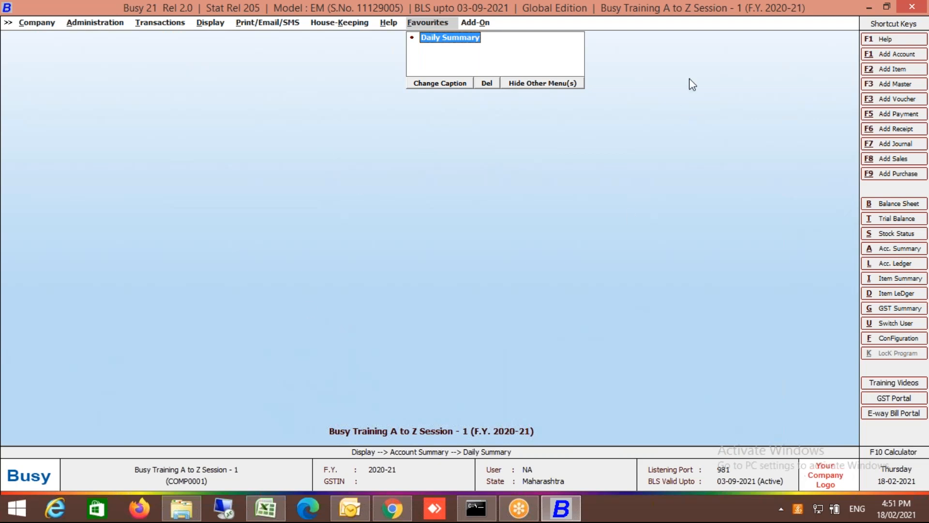
pyautogui.click(657, 26)
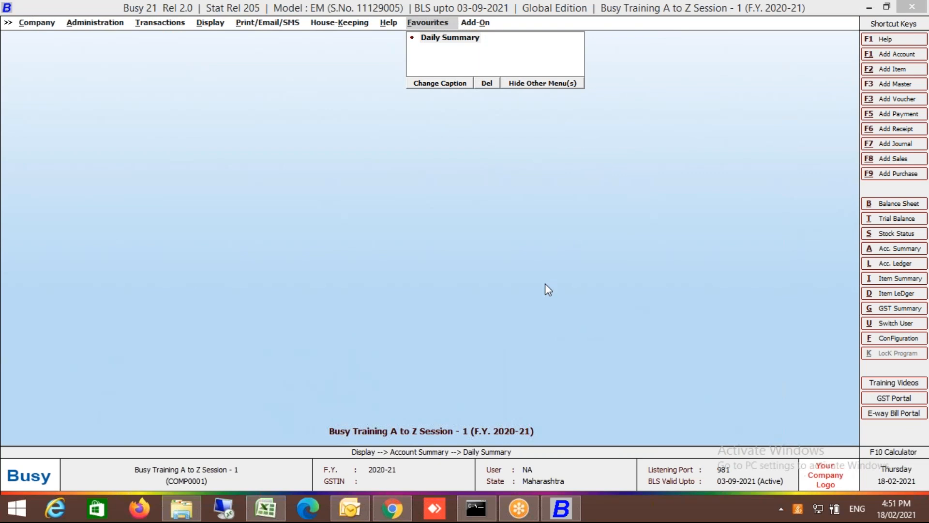
pyautogui.click(508, 217)
# Create and save a Shift+Ctrl+F2 shortcut, described as Modify, for modifying account masters
pyautogui.click(111, 23)
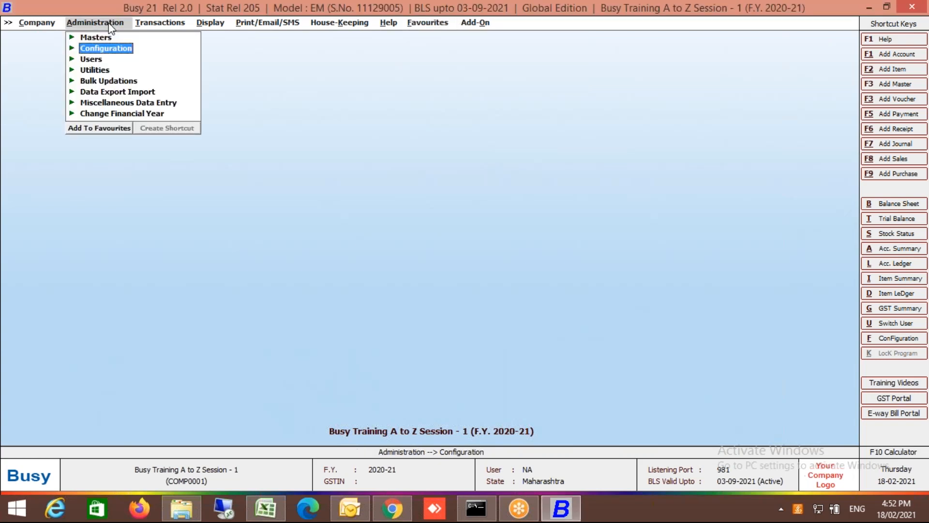
pyautogui.click(101, 39)
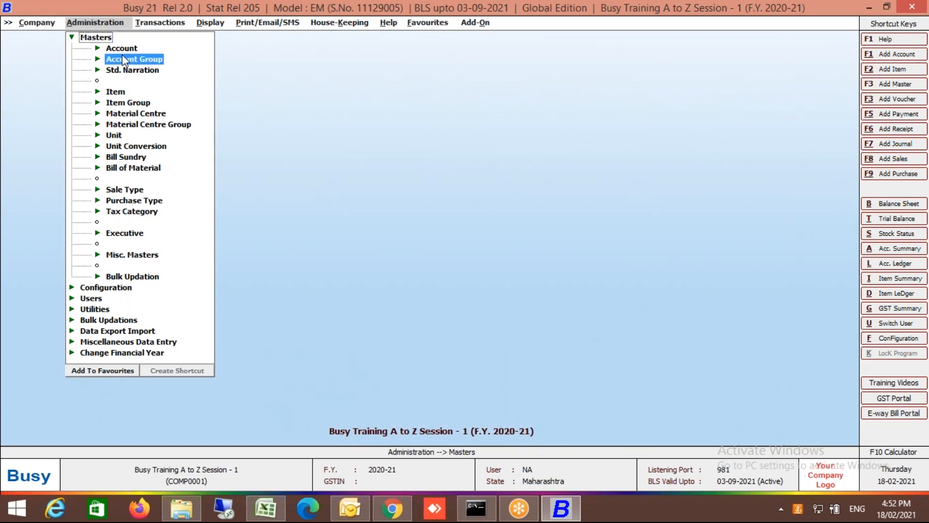
pyautogui.click(126, 58)
pyautogui.click(123, 51)
pyautogui.click(139, 71)
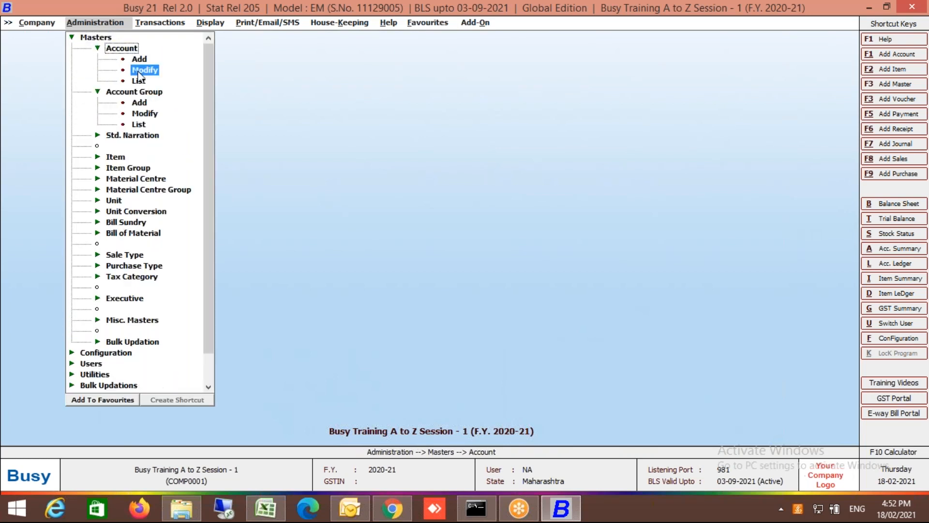
pyautogui.press('Escape')
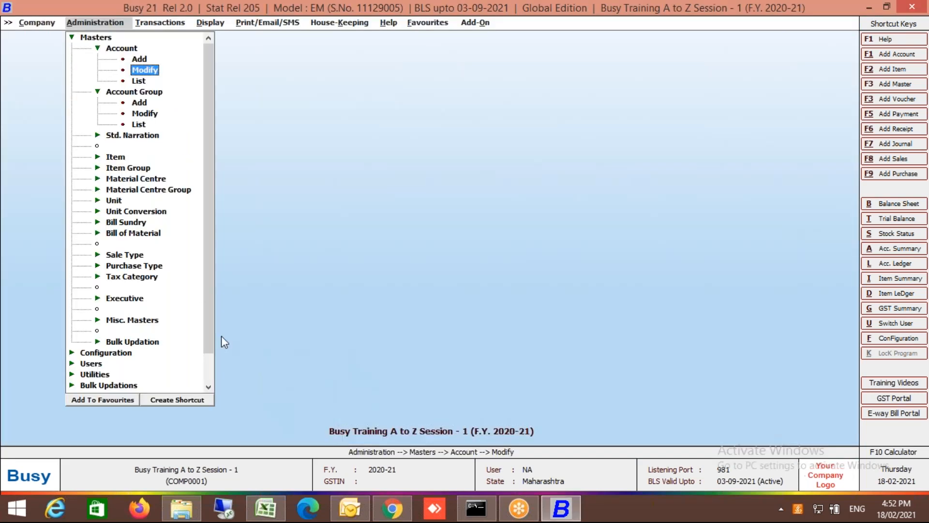
pyautogui.click(180, 402)
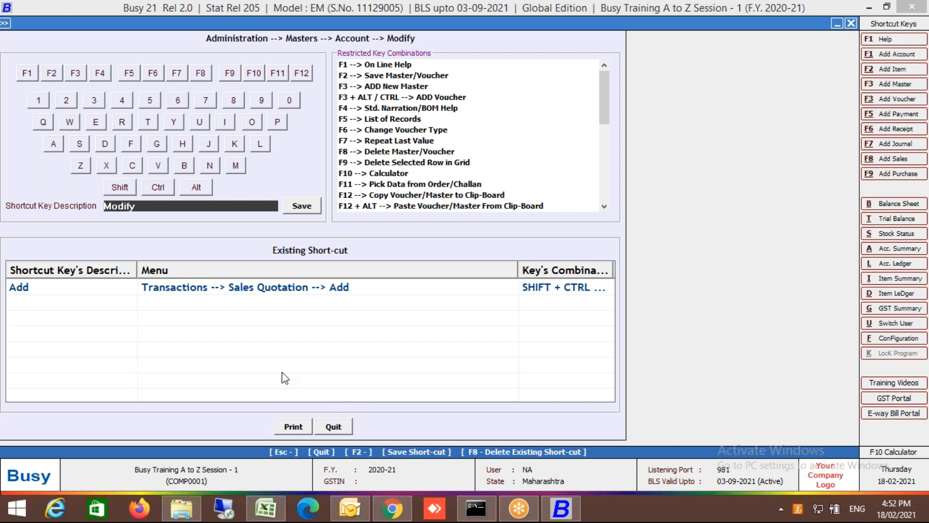
pyautogui.click(153, 190)
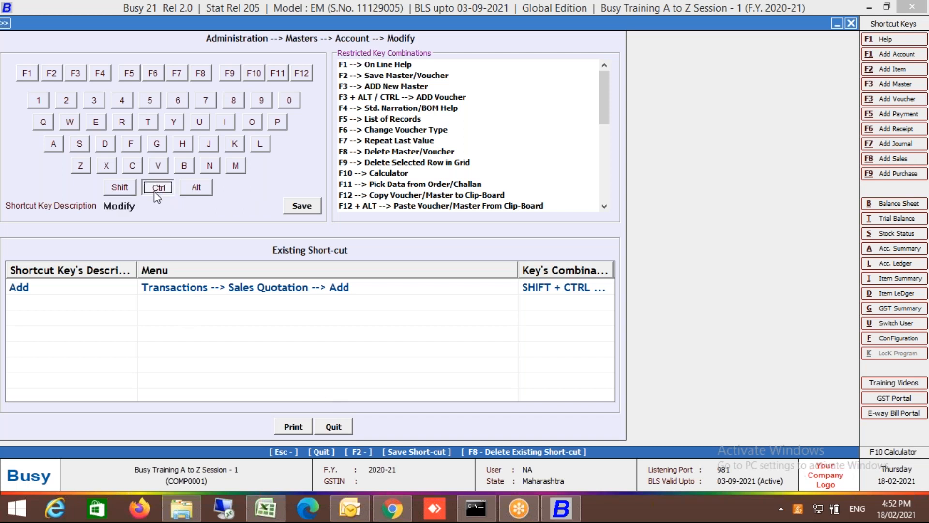
pyautogui.click(128, 189)
pyautogui.click(53, 77)
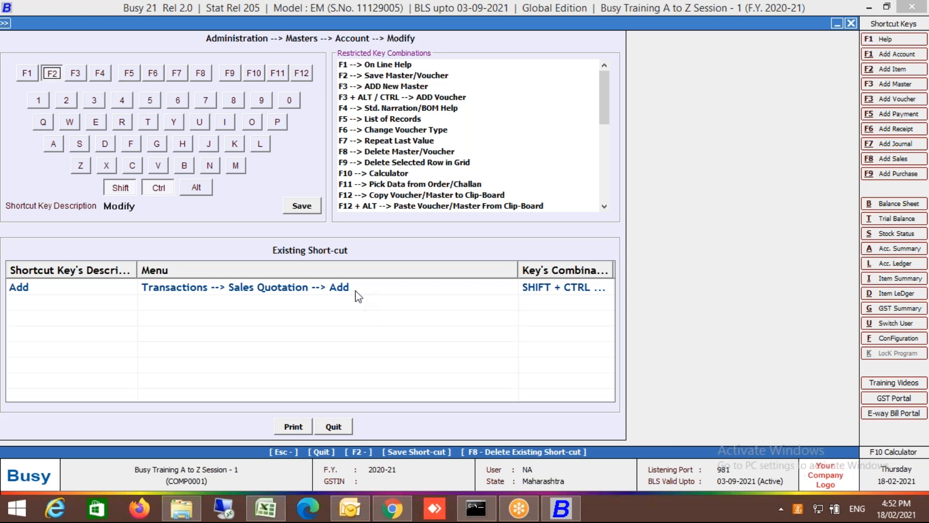
pyautogui.click(302, 211)
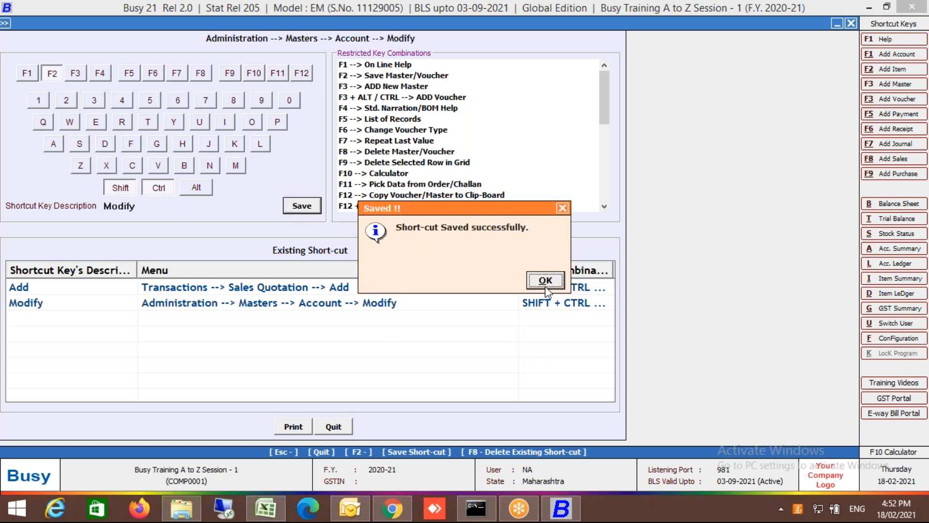
pyautogui.click(545, 281)
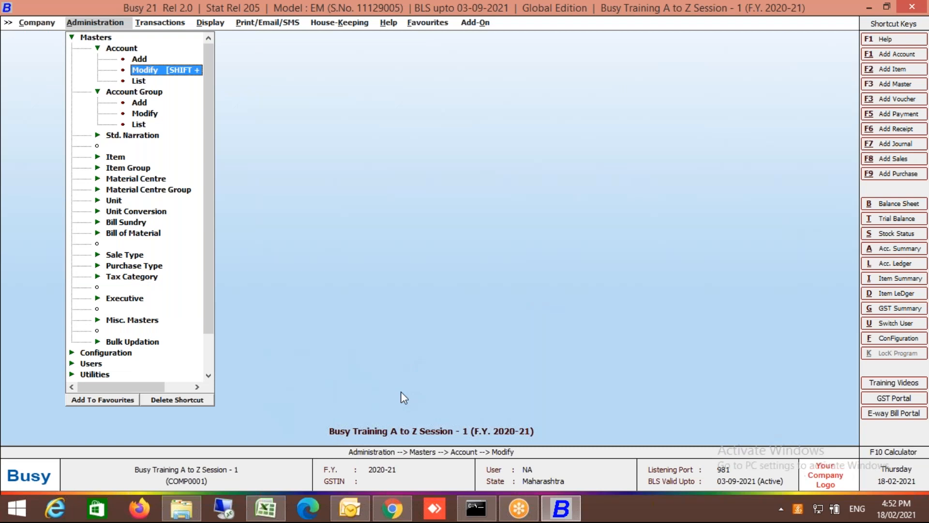
# Test the account modification shortcut, leave the account selection list, and keep the company open
pyautogui.press('Escape')
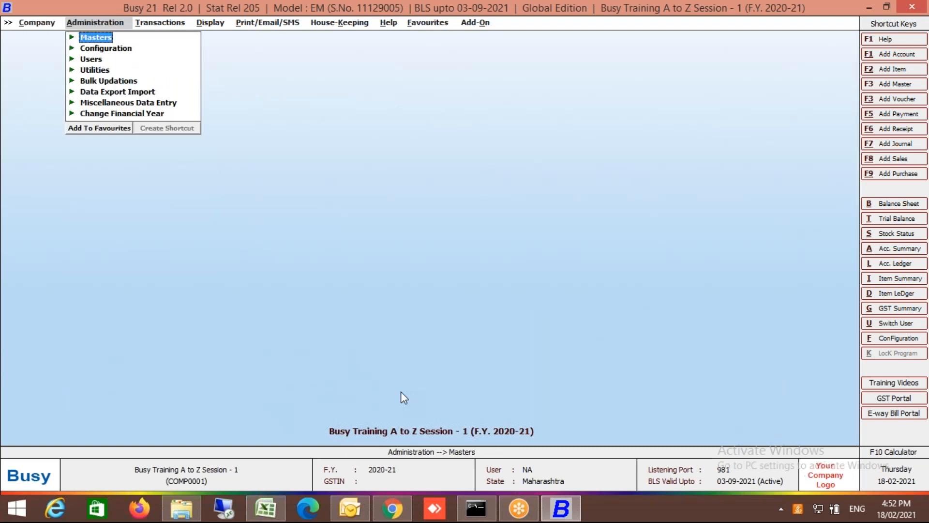
pyautogui.hotkey('ctrl', 'm')
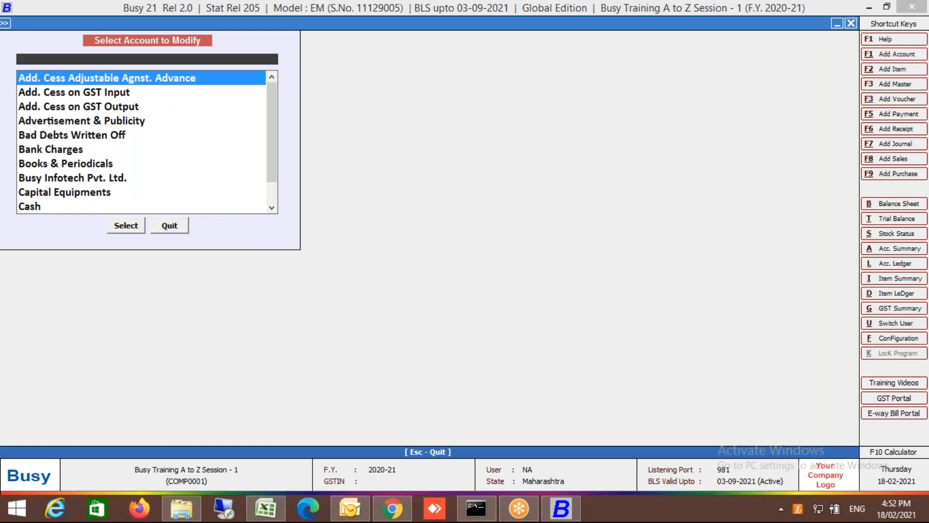
pyautogui.press('Escape')
pyautogui.press('Escape')
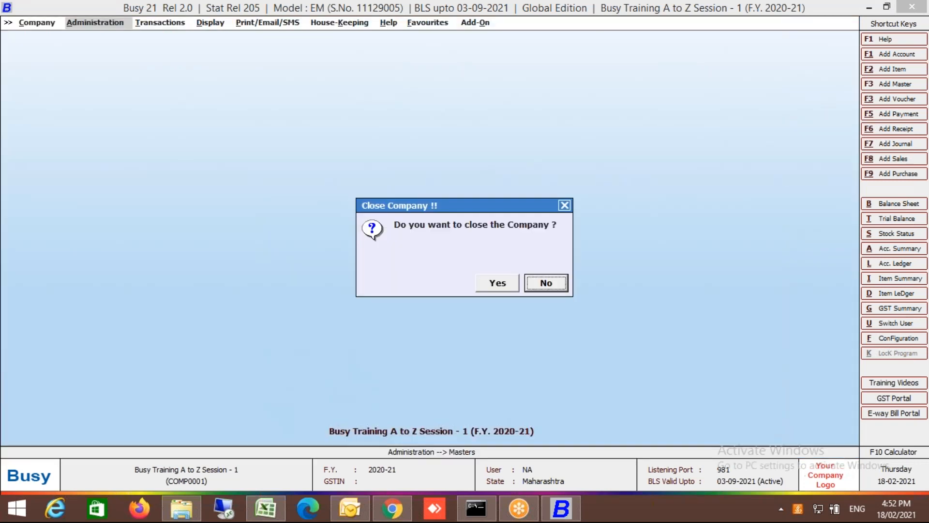
pyautogui.press('Escape')
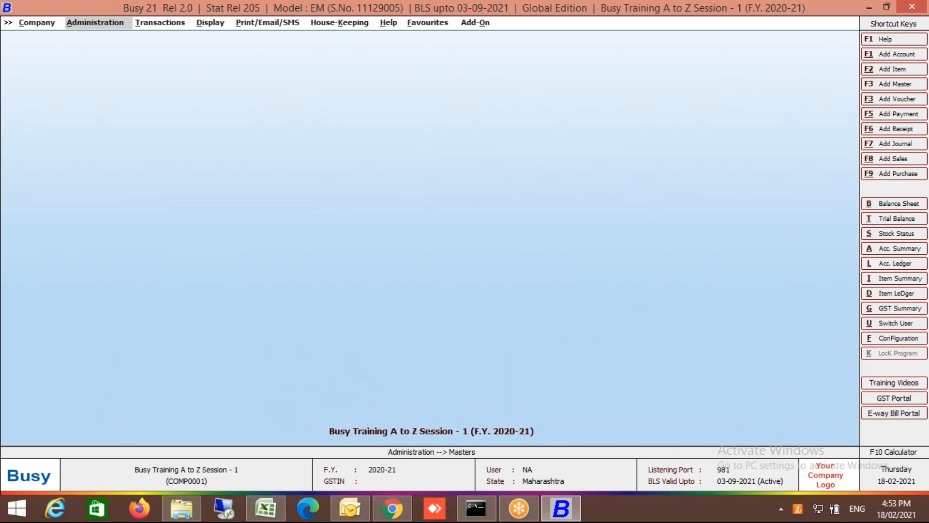
pyautogui.click(721, 225)
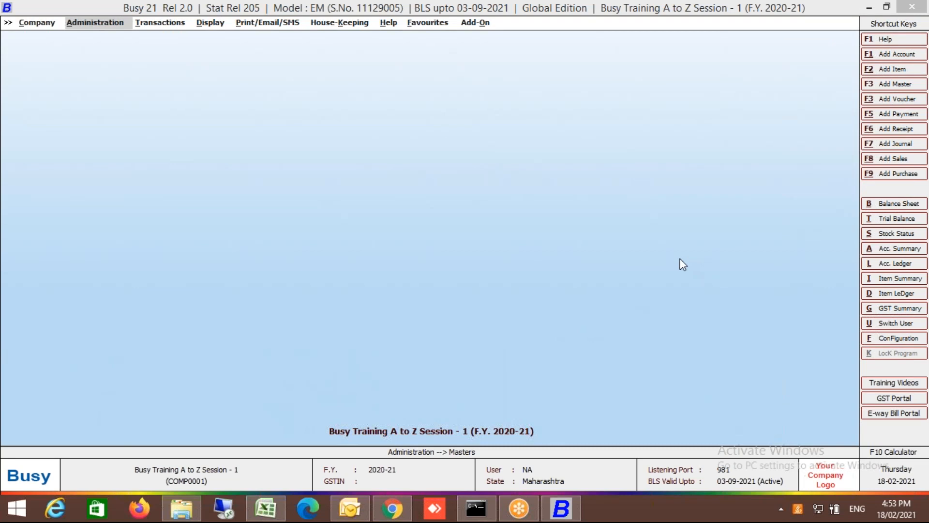